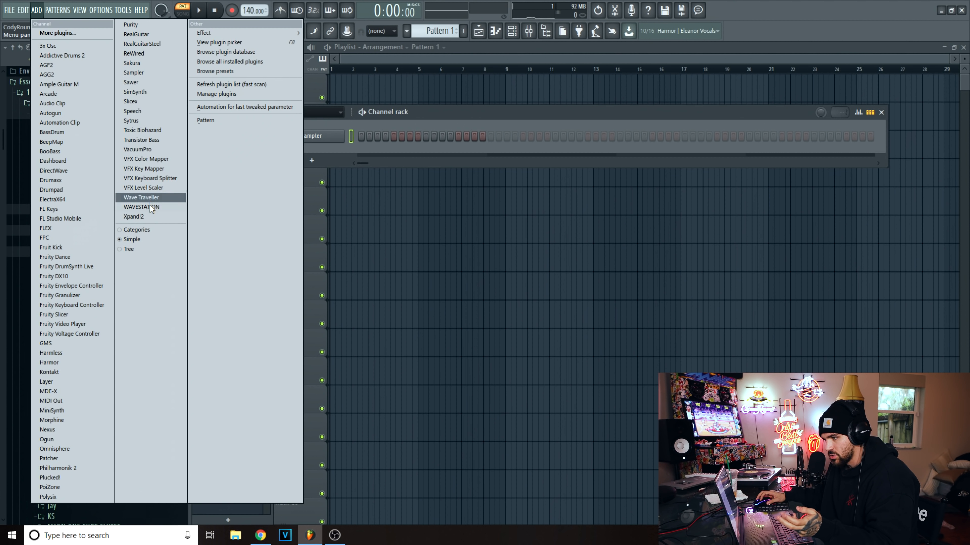
# Add an ElectraX64 channel and load the "mjNichols - Escapism [Electra Bank]" sound bank in it.
pyautogui.click(54, 199)
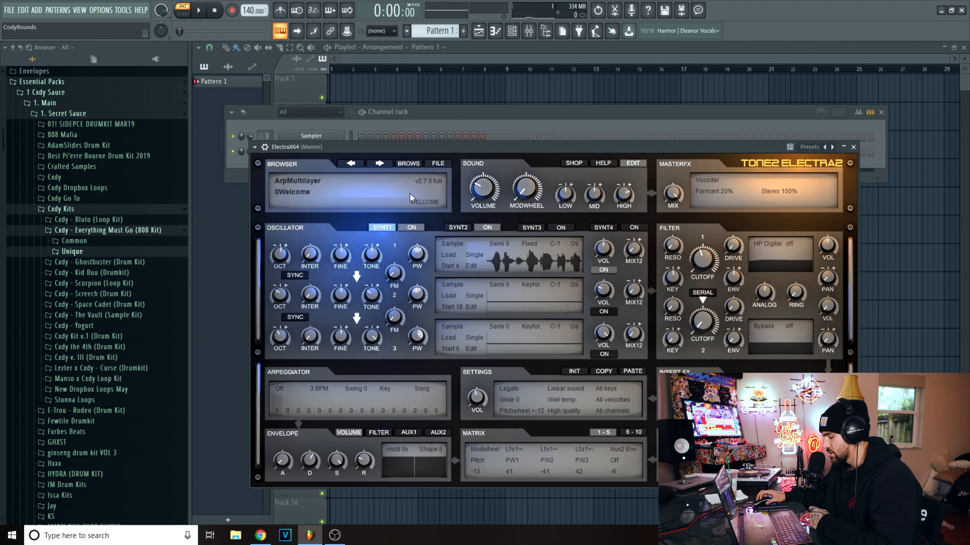
pyautogui.click(306, 192)
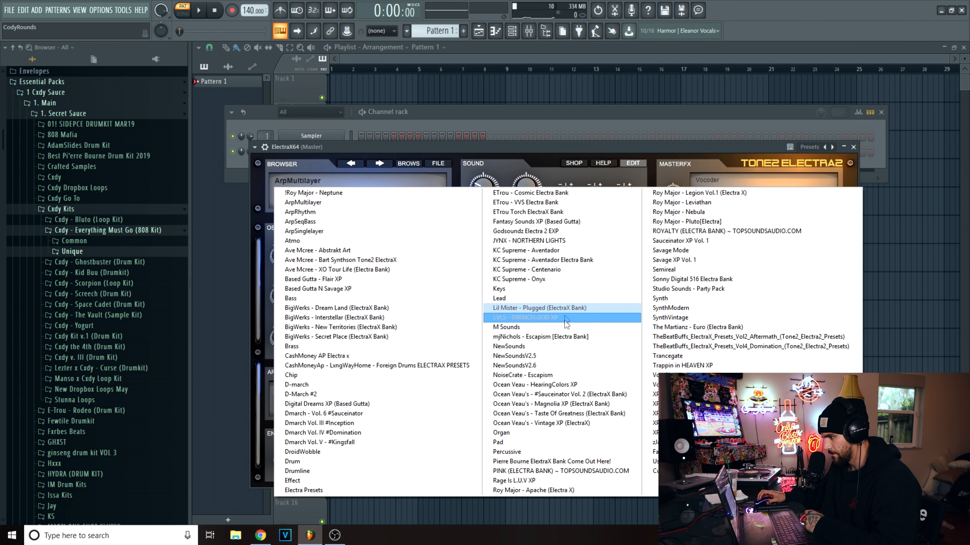
pyautogui.click(546, 337)
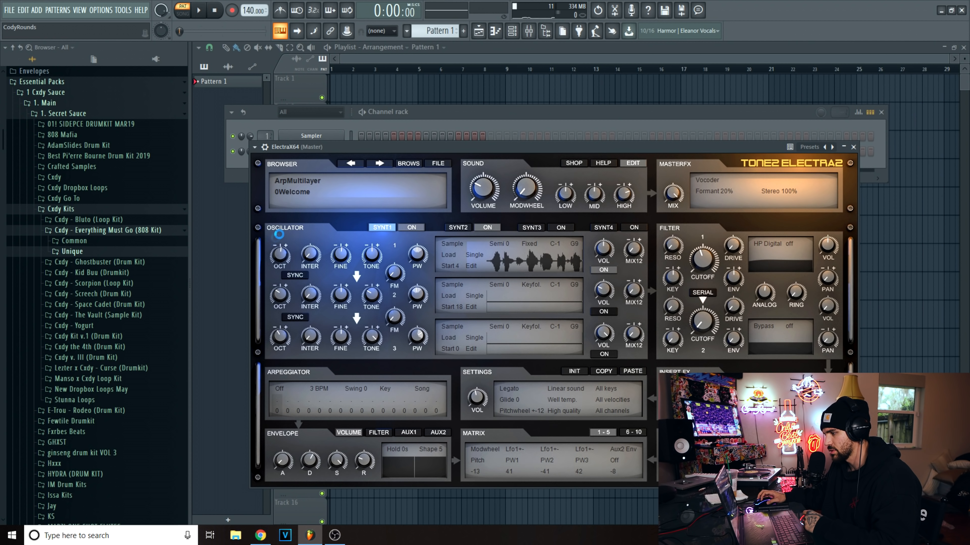
pyautogui.click(463, 114)
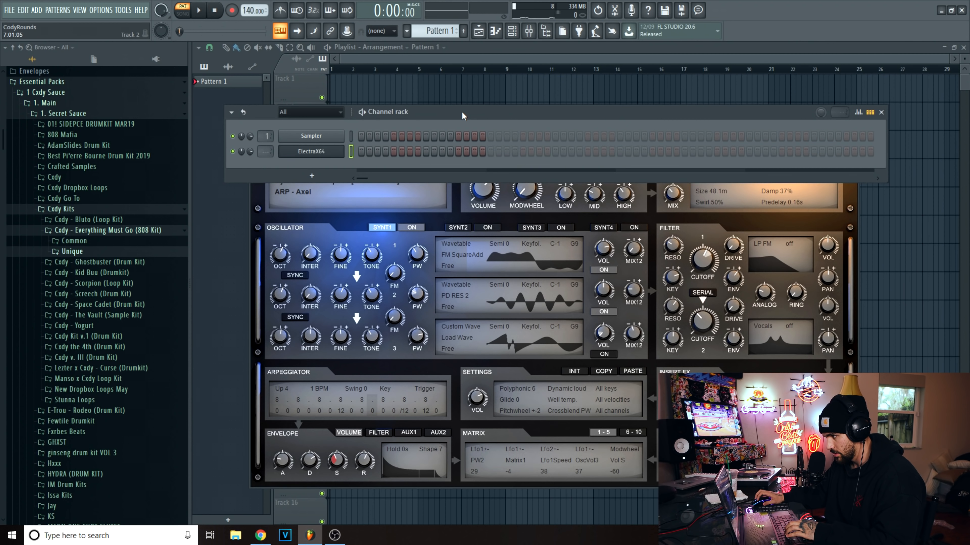
# Try the ARP - Cardinal preset from the Escapism bank and return to the channel rack.
pyautogui.click(294, 195)
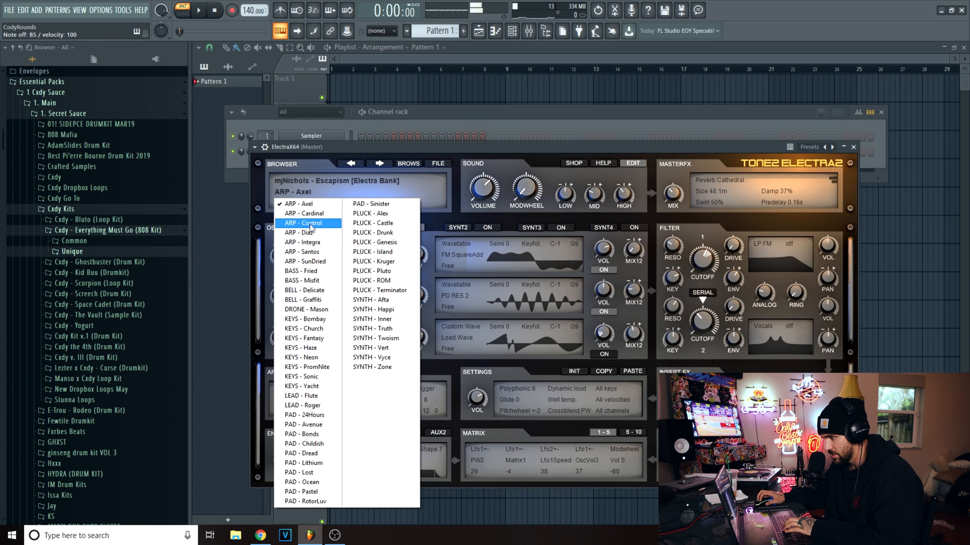
pyautogui.click(303, 213)
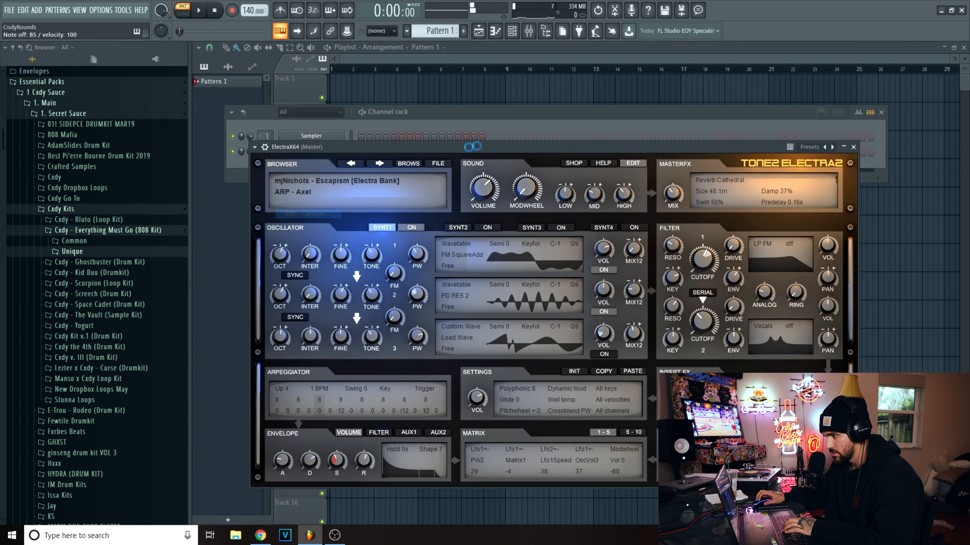
pyautogui.click(478, 119)
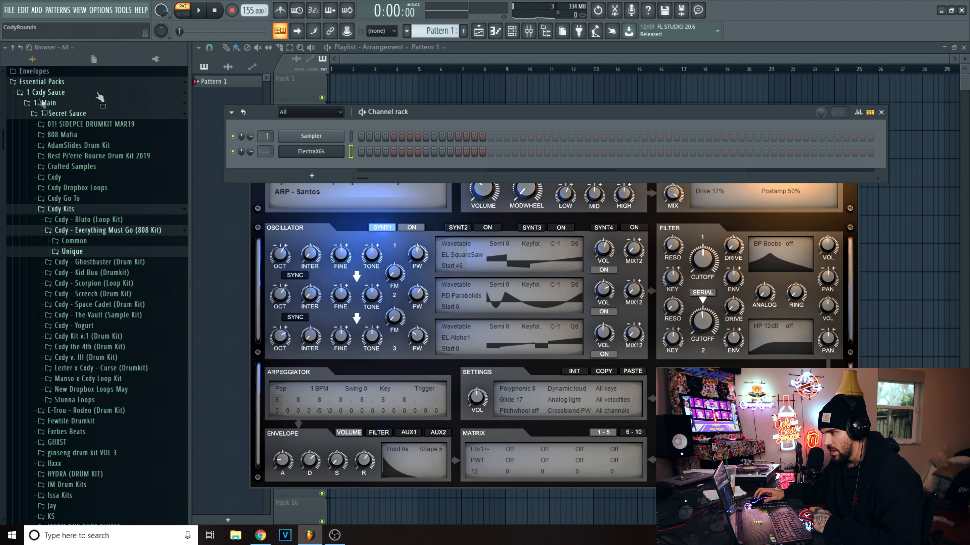
# Open the piano roll of the ElectraX64 channel and set the scale highlighting root note to F.
pyautogui.rightClick(345, 149)
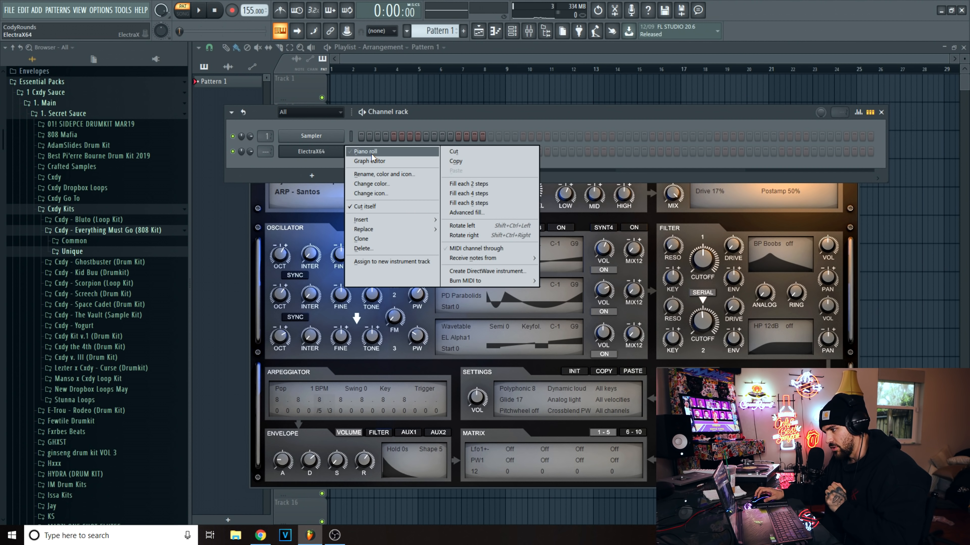
pyautogui.click(362, 151)
pyautogui.scroll(-1, 246, 59)
pyautogui.scroll(-3, 234, 281)
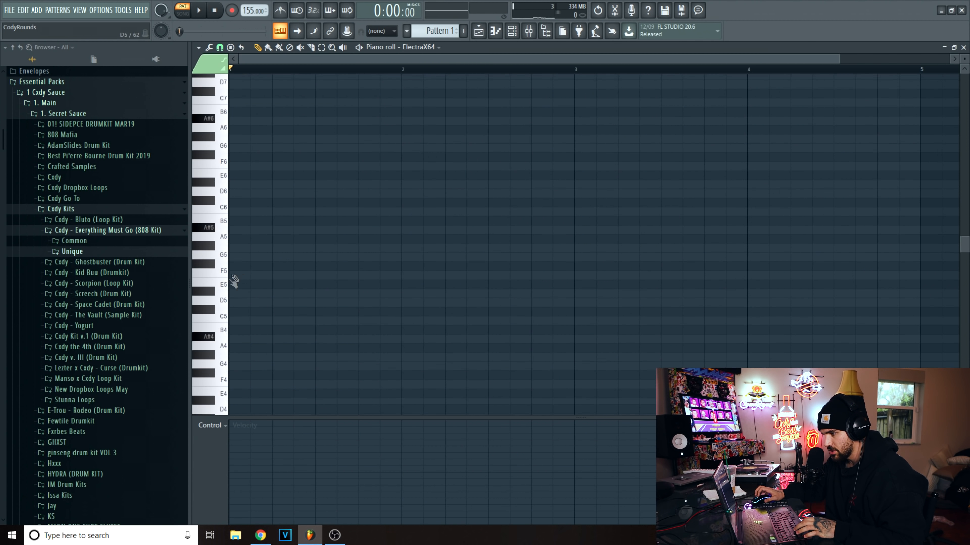
pyautogui.click(198, 47)
pyautogui.moveTo(212, 108)
pyautogui.moveTo(290, 117)
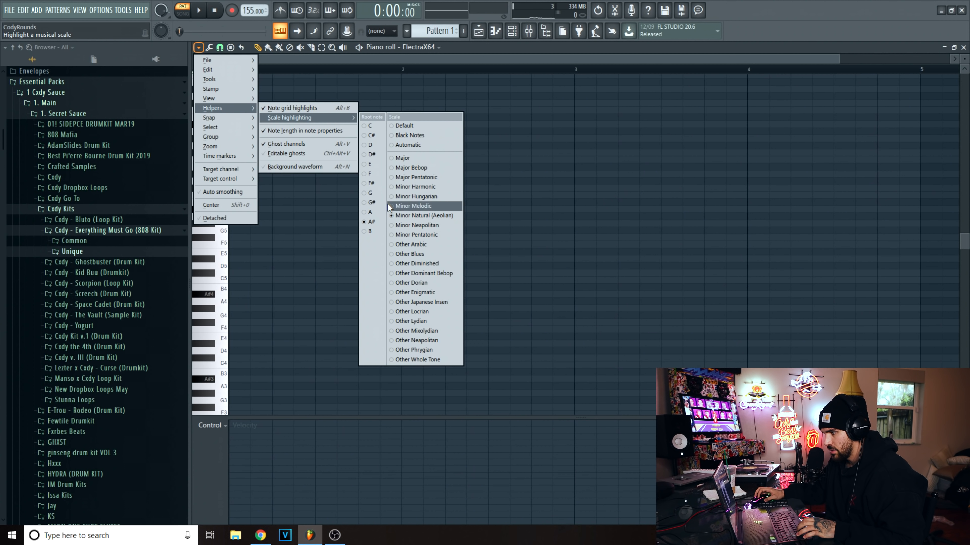
pyautogui.click(380, 175)
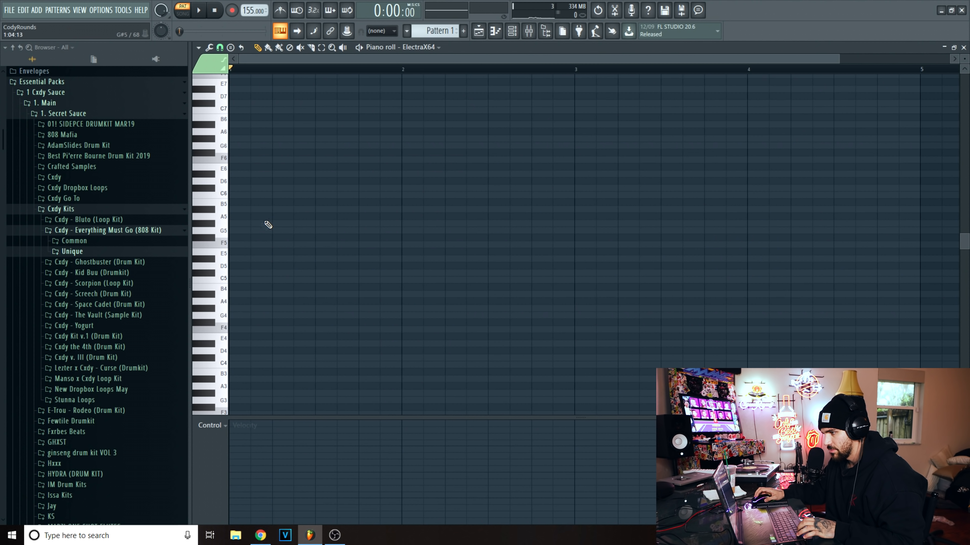
# Draw a chord of A#4, C#5 and F5 at the start of bar 1 and lengthen its notes to three beats.
pyautogui.click(239, 294)
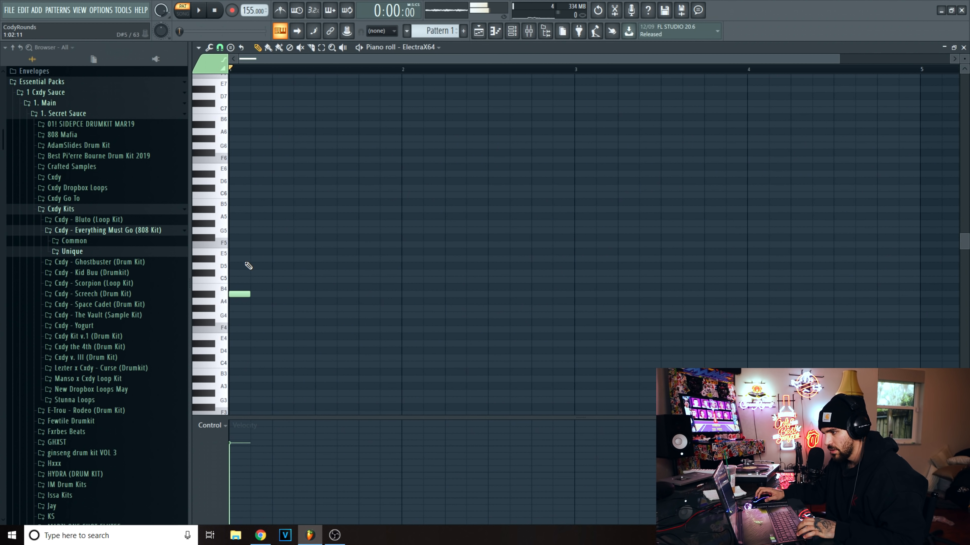
pyautogui.click(239, 272)
pyautogui.click(239, 245)
pyautogui.hotkey('ctrl', 'a')
pyautogui.moveTo(247, 244); pyautogui.dragTo(354, 244)
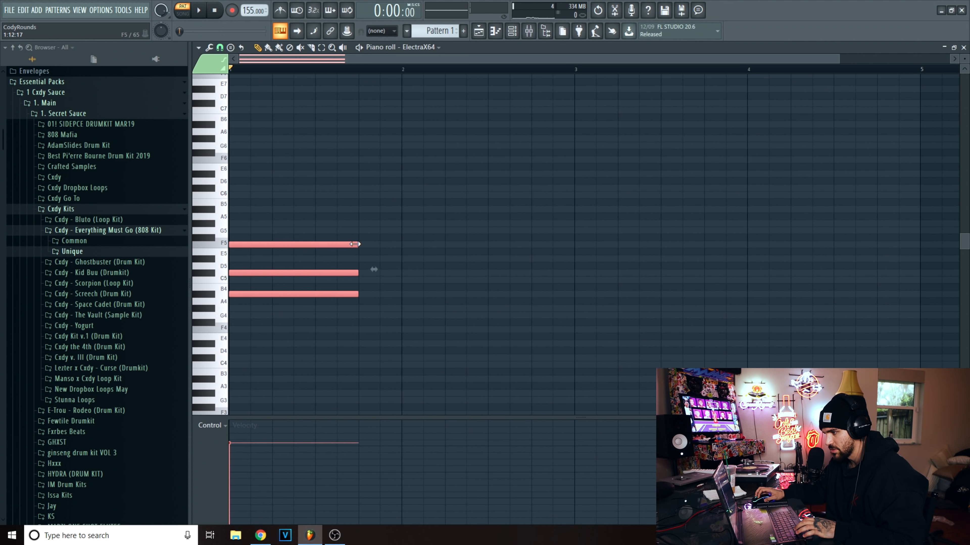
# Add a second three-beat chord of C5, D#5 and G#5 directly after the first chord.
pyautogui.click(361, 223)
pyautogui.click(365, 280)
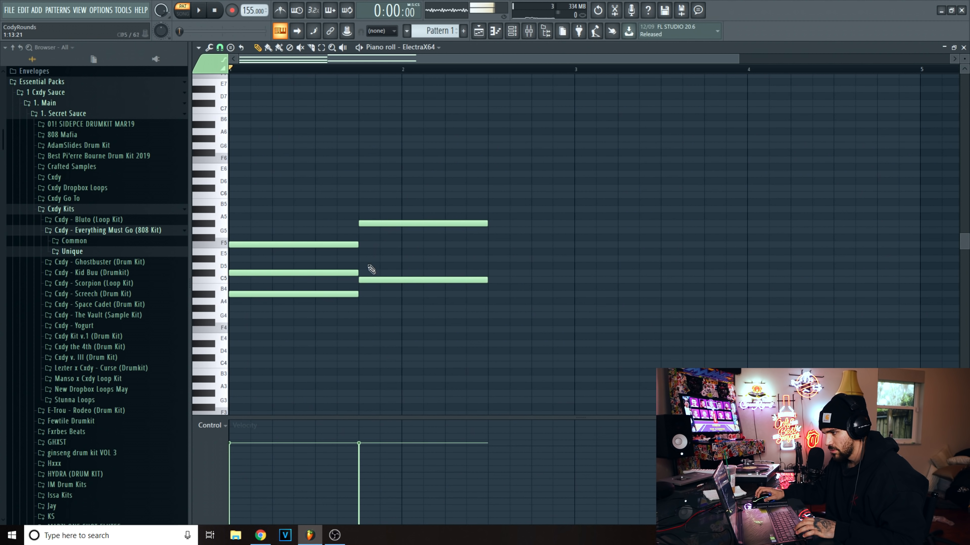
pyautogui.click(364, 259)
# Add a third chord of G#4, C5 and F5 after the second one, with its notes ending at bar 3.
pyautogui.click(492, 294)
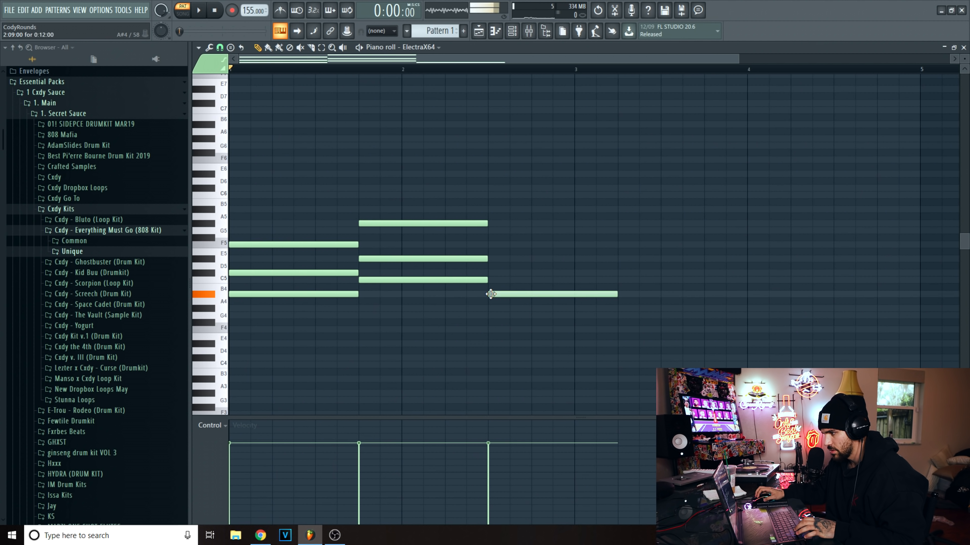
pyautogui.moveTo(600, 295); pyautogui.dragTo(608, 308)
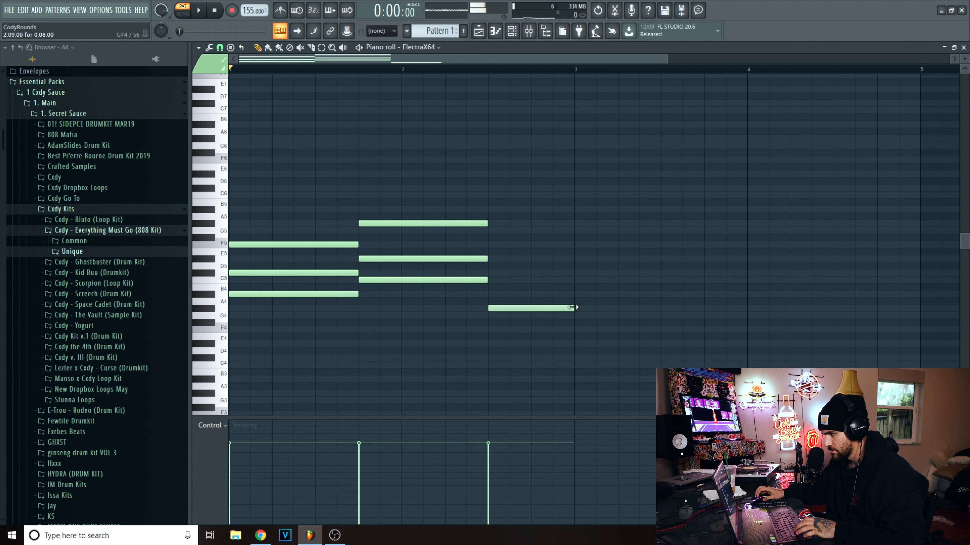
pyautogui.click(491, 280)
pyautogui.click(490, 245)
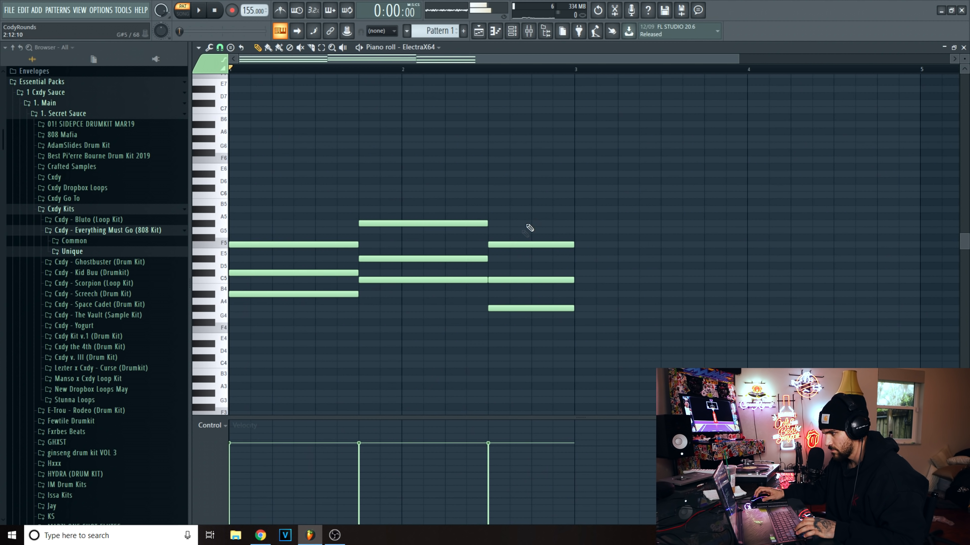
# Duplicate the whole three-chord progression so the copy fills bars 3 and 4.
pyautogui.scroll(-2, 521, 111)
pyautogui.hotkey('ctrl', 'a')
pyautogui.hotkey('ctrl', 'b')
pyautogui.hotkey('ctrl', 'd')
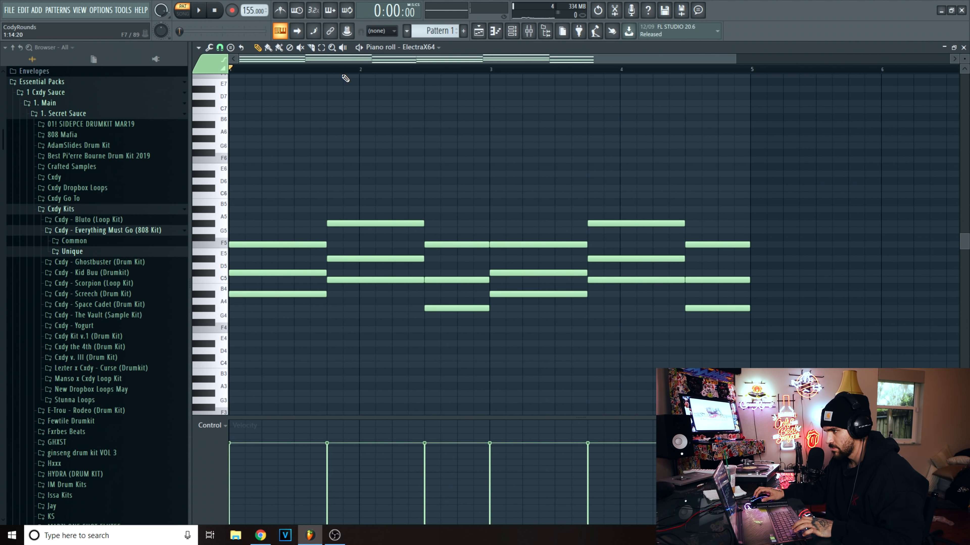
# Draw a melody above the chords from bar 3 with the notes F6, D#6, G#6, F6 and D#6.
pyautogui.click(500, 158)
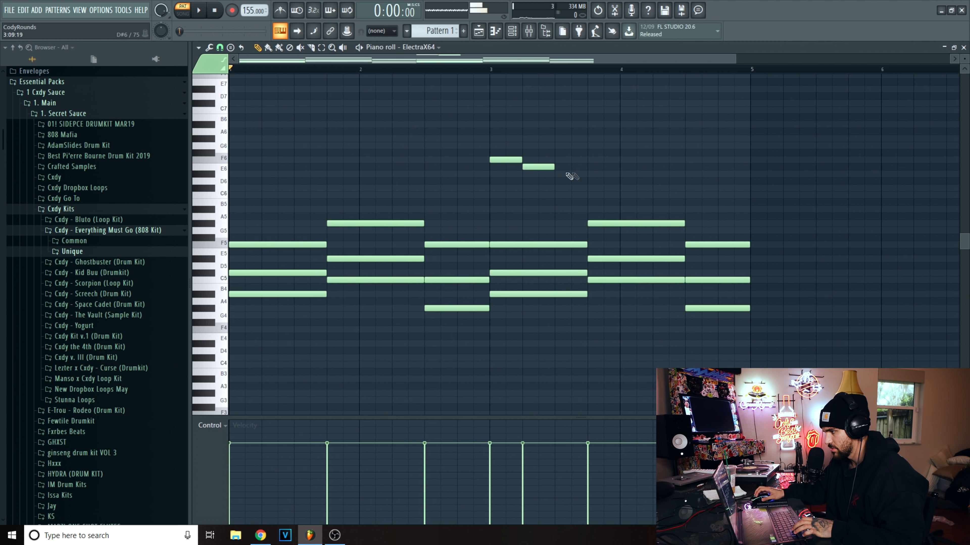
pyautogui.moveTo(540, 175); pyautogui.dragTo(542, 174)
pyautogui.click(556, 139)
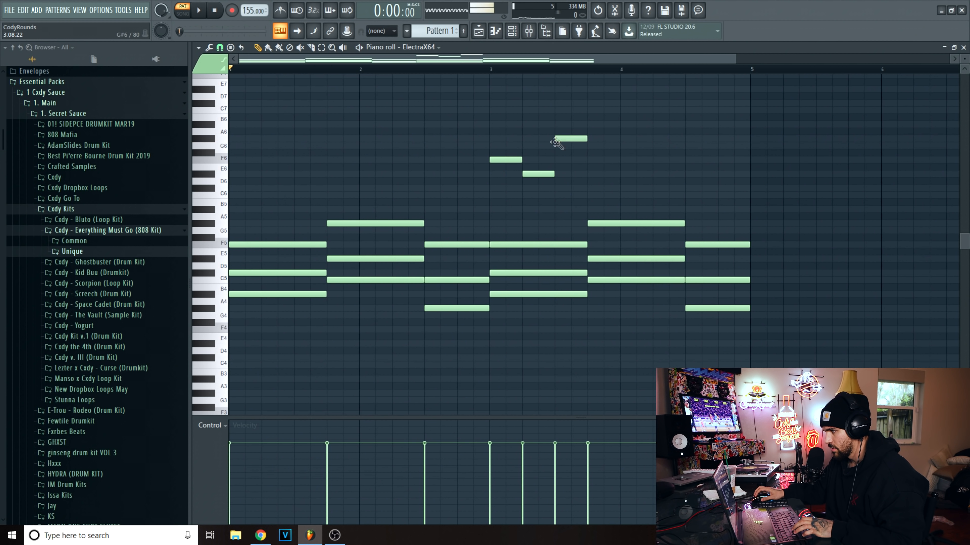
pyautogui.click(610, 174)
# Set the piano roll snap to 1/4 beat and play back the pattern.
pyautogui.click(221, 47)
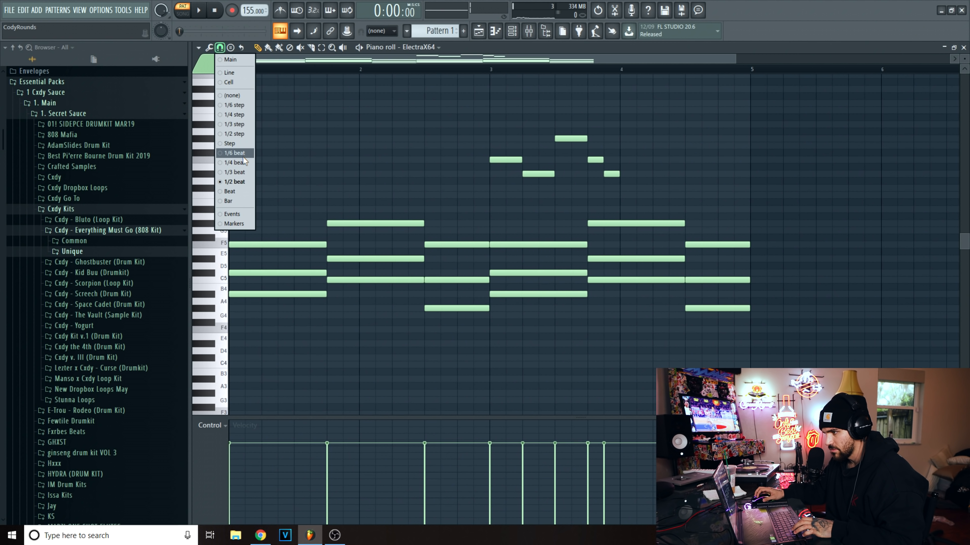
pyautogui.click(246, 167)
pyautogui.press('space')
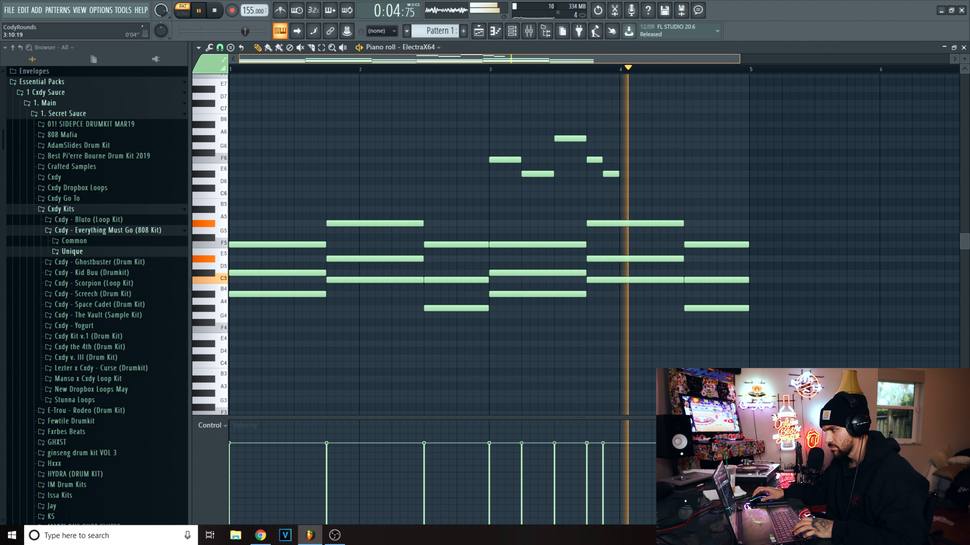
pyautogui.scroll(-2, 519, 161)
pyautogui.press('space')
# Delete all chord and melody notes from the ElectraX64 piano roll.
pyautogui.hotkey('ctrl', 'a')
pyautogui.press('Delete')
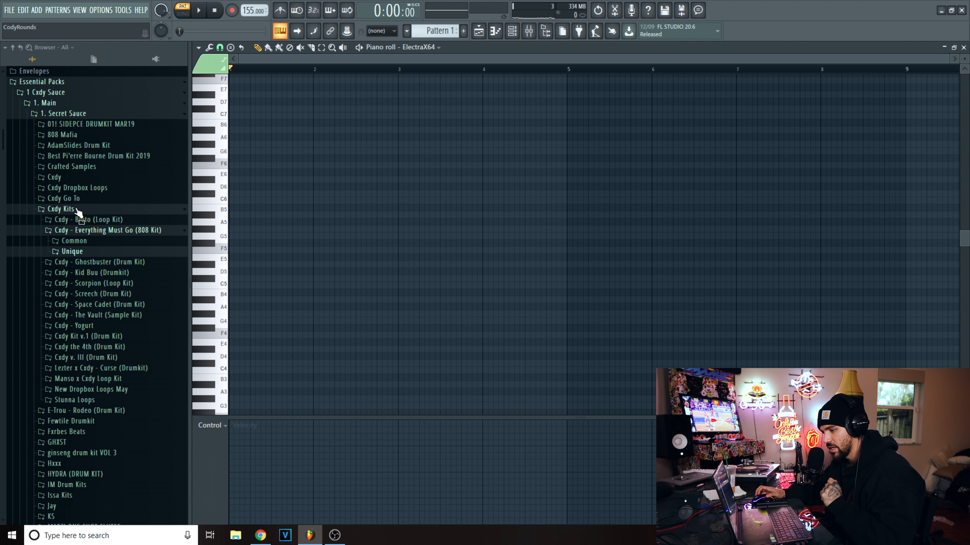
# Look through the MIDI Chords and Midi Scale Pack folders in the file browser.
pyautogui.scroll(-5, 76, 214)
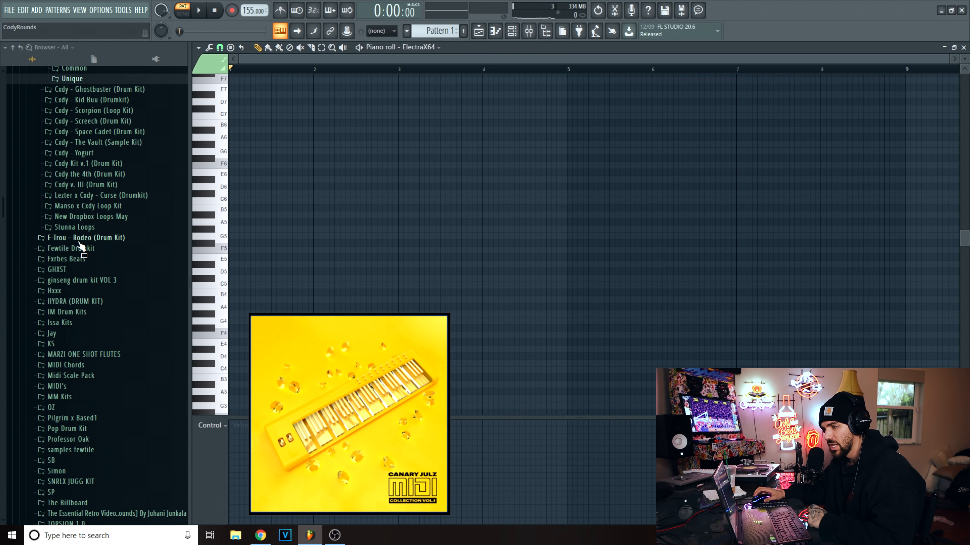
pyautogui.click(87, 368)
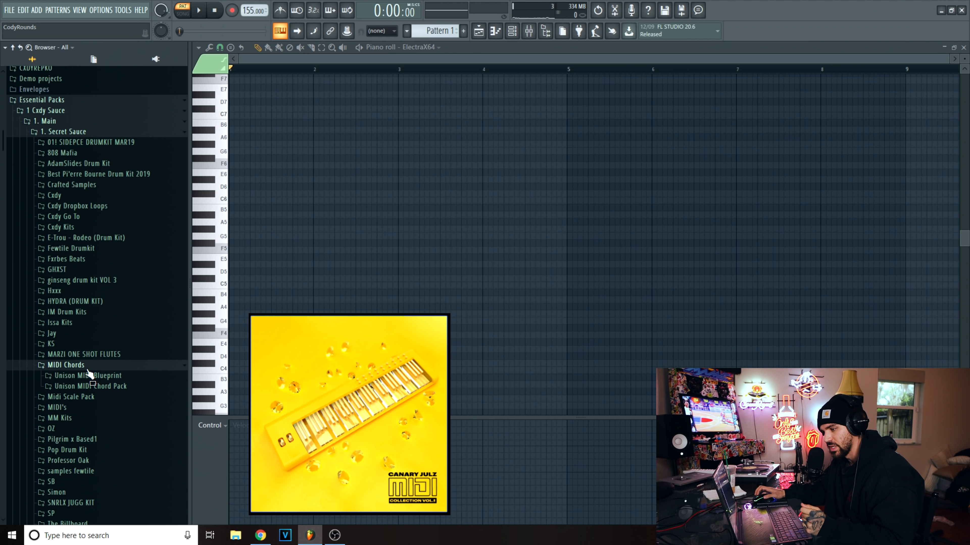
pyautogui.click(91, 376)
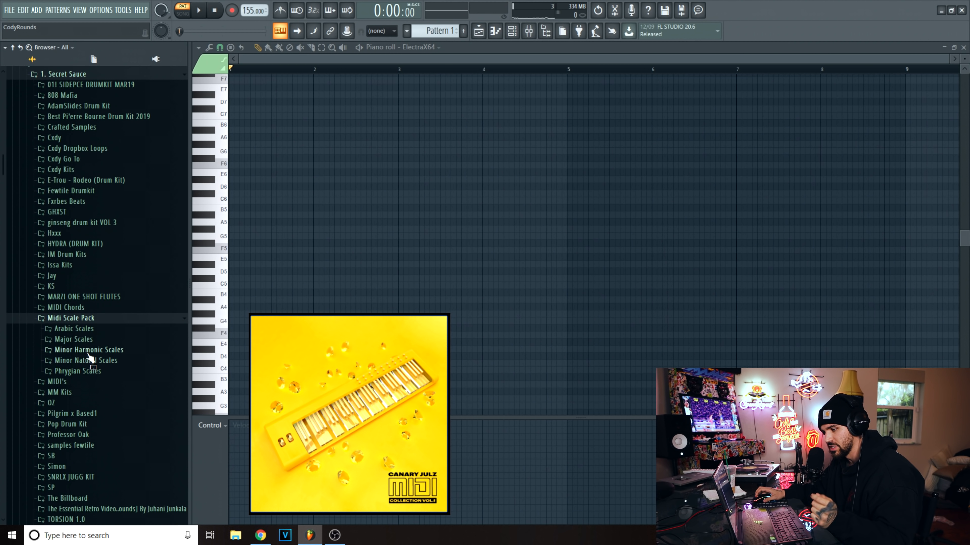
pyautogui.click(76, 319)
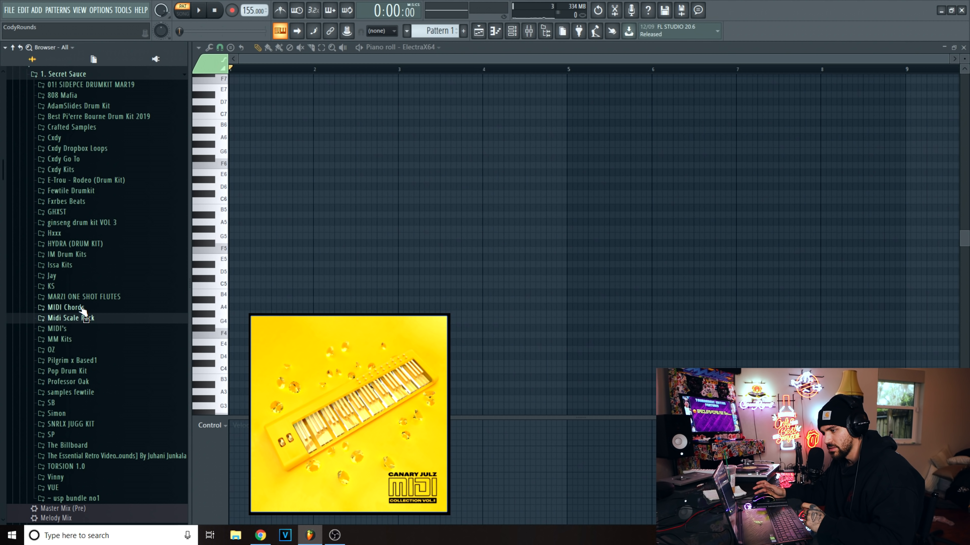
# Open the MIDI Loops folder of the Canary Julz MIDI Collection (Volume 1) and close the piano roll.
pyautogui.click(82, 328)
pyautogui.scroll(-5, 122, 325)
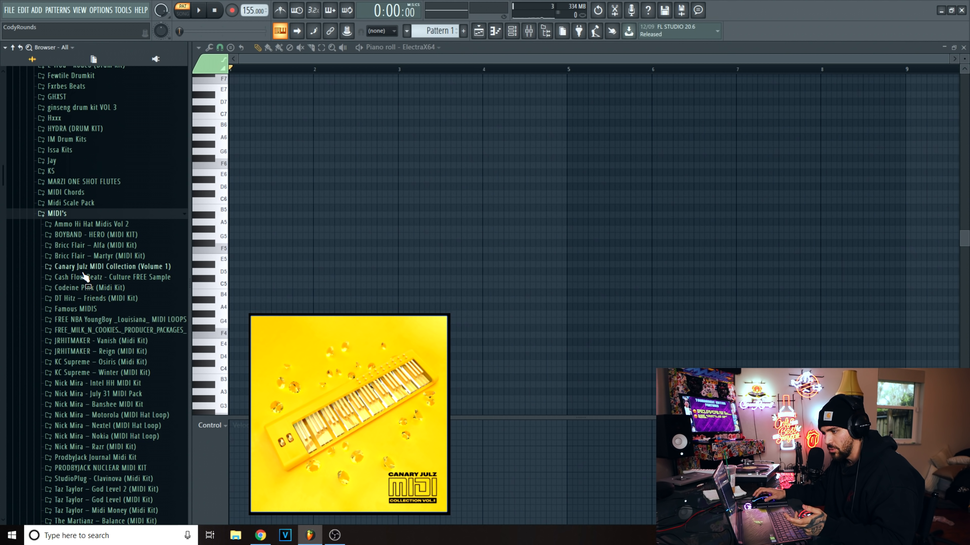
pyautogui.click(83, 271)
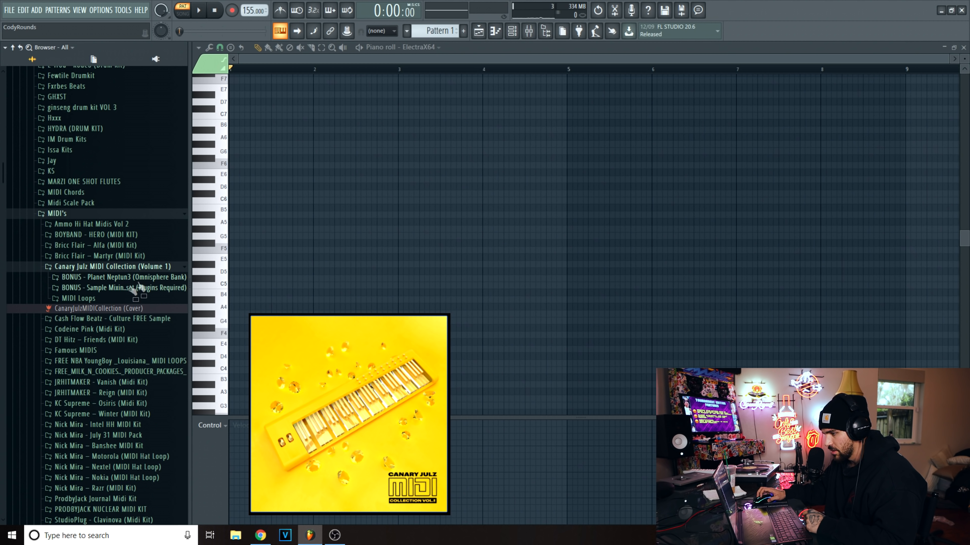
pyautogui.click(114, 299)
pyautogui.press('F7')
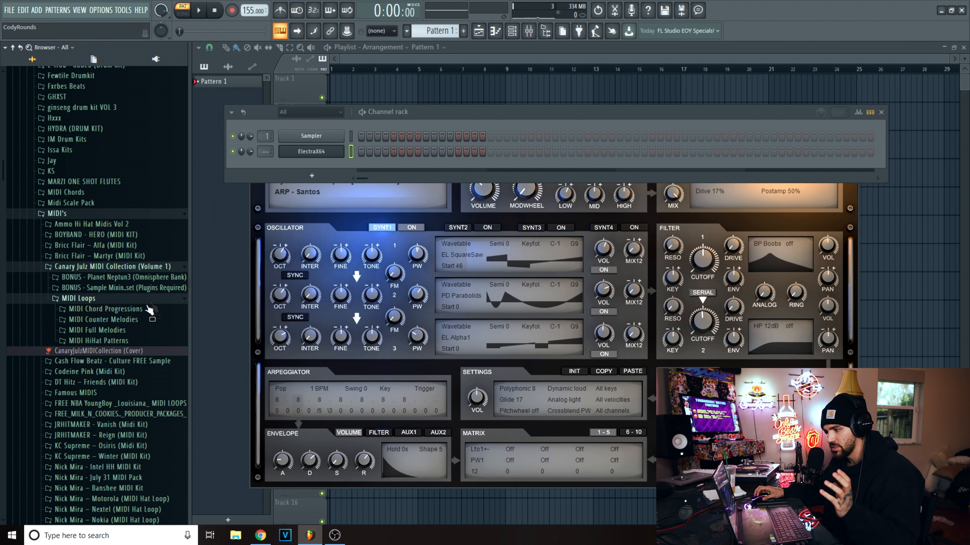
# Open the F Minor (G# Major) folder within Melodic Trap Melodies under MIDI Full Melodies.
pyautogui.click(127, 331)
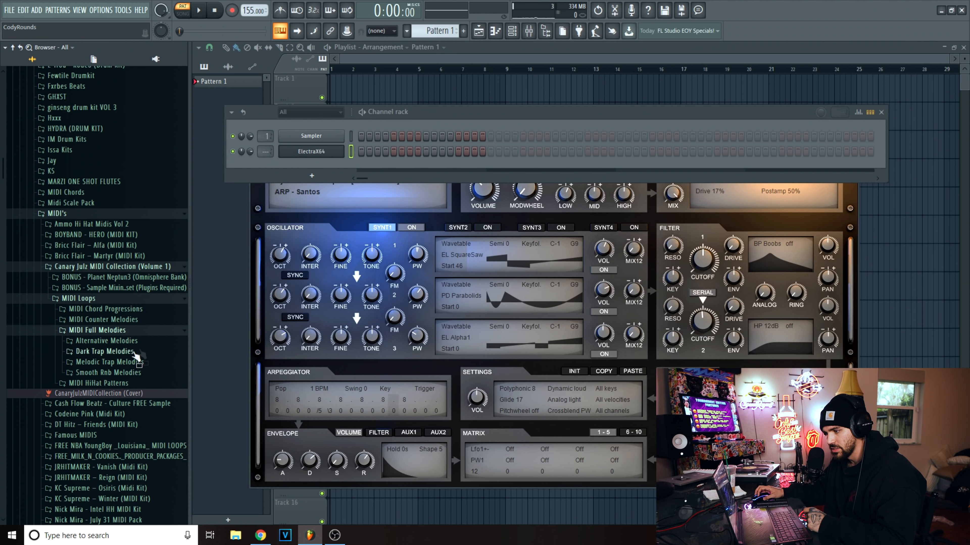
pyautogui.click(141, 362)
pyautogui.scroll(-2, 145, 355)
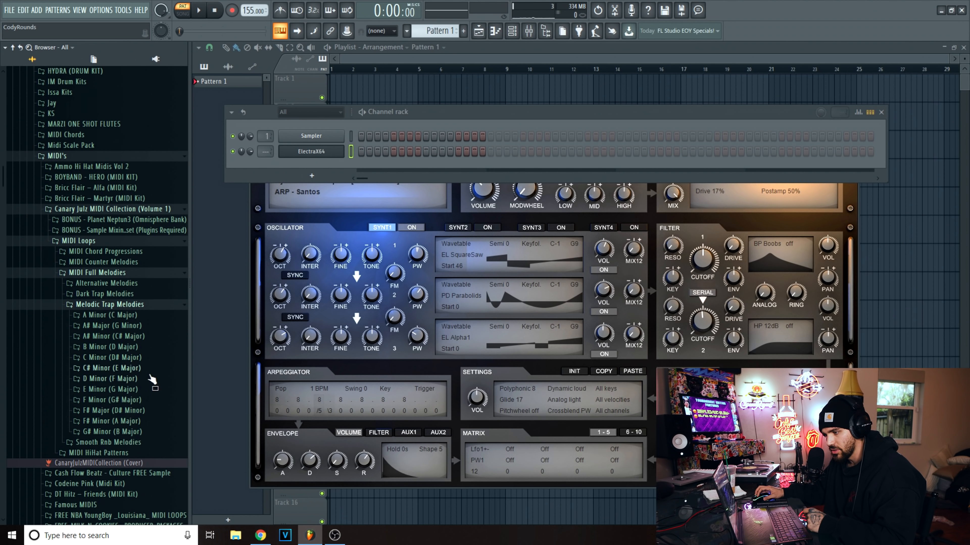
pyautogui.click(111, 400)
# Load the F minor keys MIDI file "Higher (140Bpm)" onto the ElectraX64 channel, then play it and view it in the piano roll.
pyautogui.moveTo(133, 439); pyautogui.dragTo(314, 152)
pyautogui.press('space')
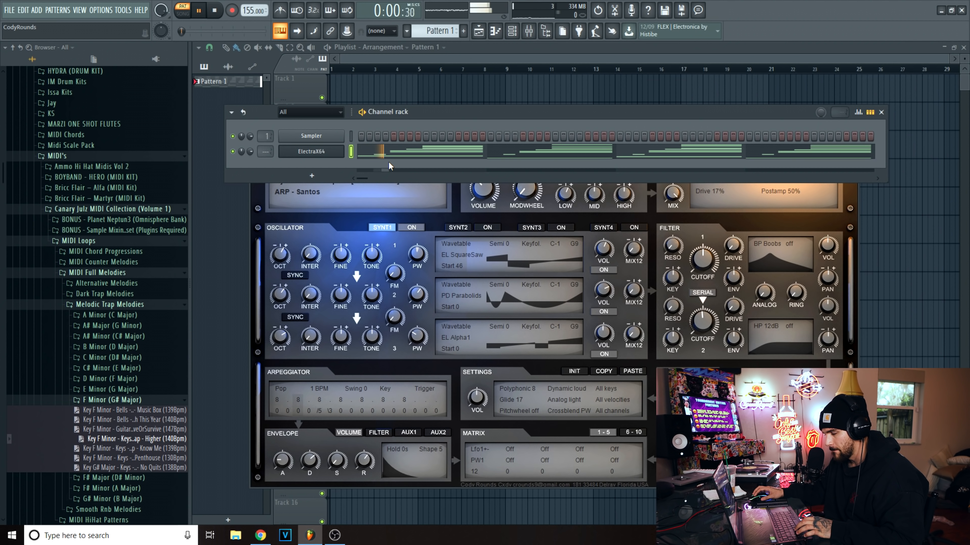
pyautogui.click(425, 154)
pyautogui.scroll(-2, 410, 64)
pyautogui.scroll(-3, 432, 155)
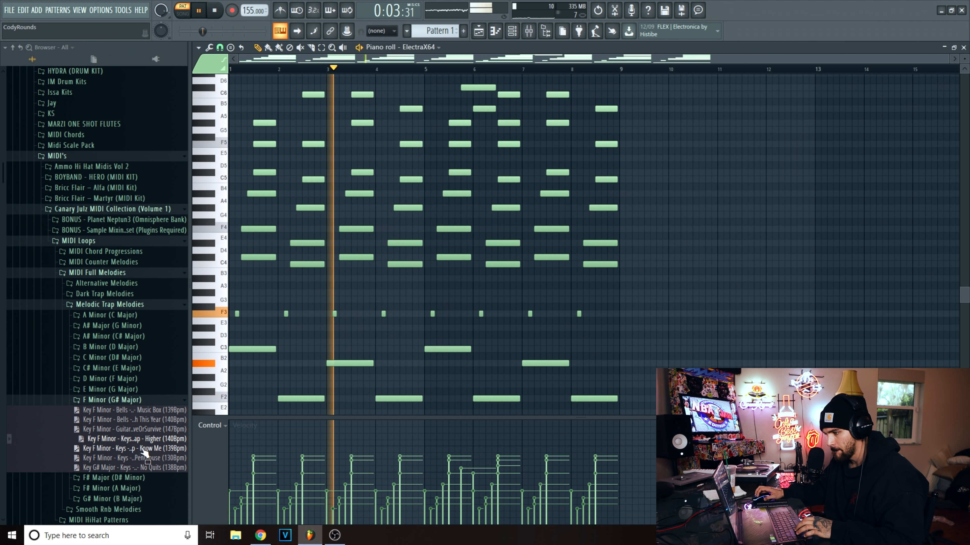
# Replace the ElectraX64 notes with the F minor keys MIDI file "Know Me (139Bpm)".
pyautogui.moveTo(146, 453); pyautogui.dragTo(444, 84)
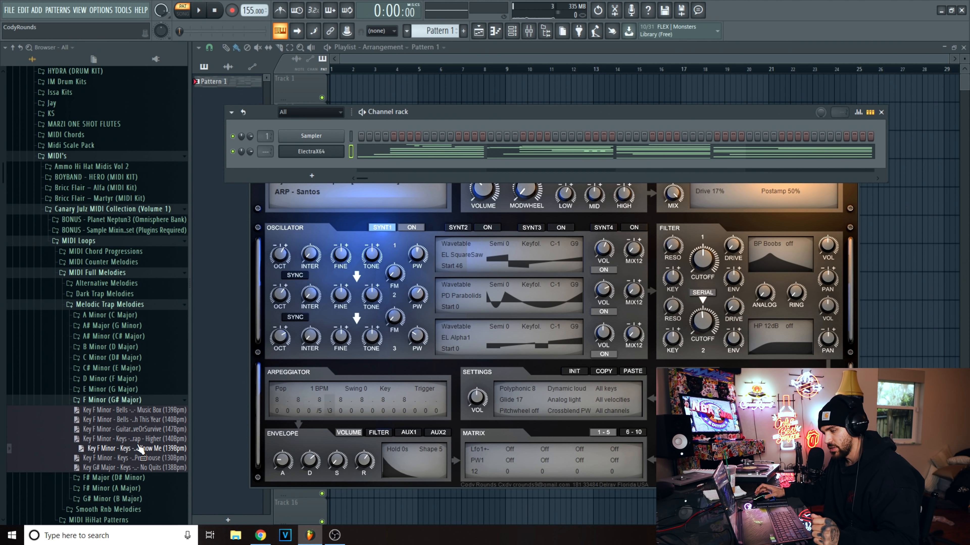
# Load the F minor guitar MIDI file and the bells file "This Year (140Bpm)" onto the Sampler channel, and reselect the ElectraX64 channel.
pyautogui.press('Up')
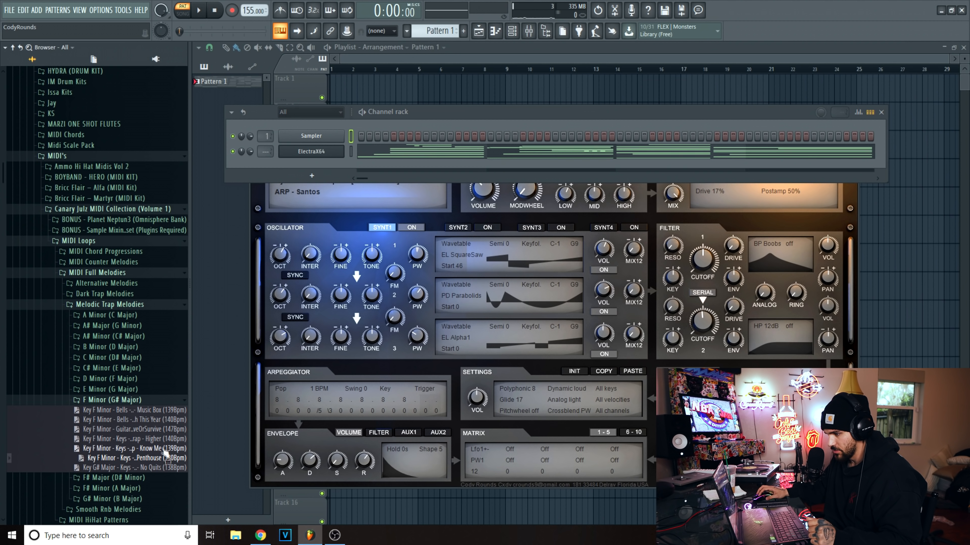
pyautogui.press('Up')
pyautogui.press('Up')
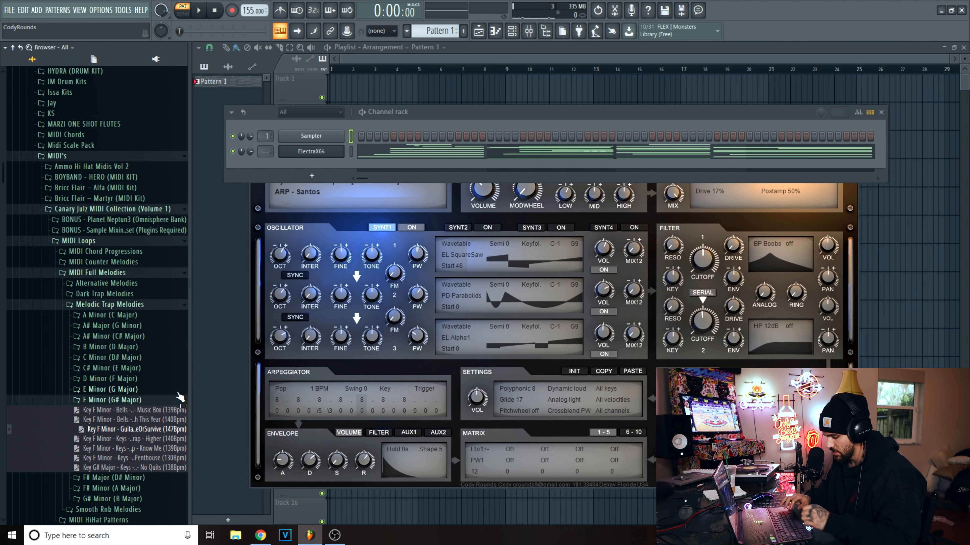
pyautogui.press('Return')
pyautogui.press('Up')
pyautogui.press('Return')
pyautogui.press('Down')
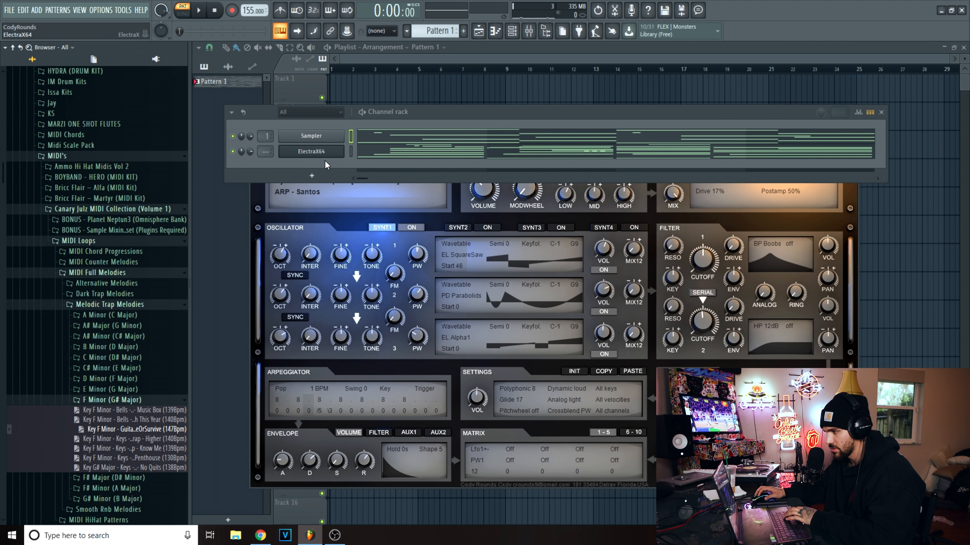
pyautogui.click(311, 152)
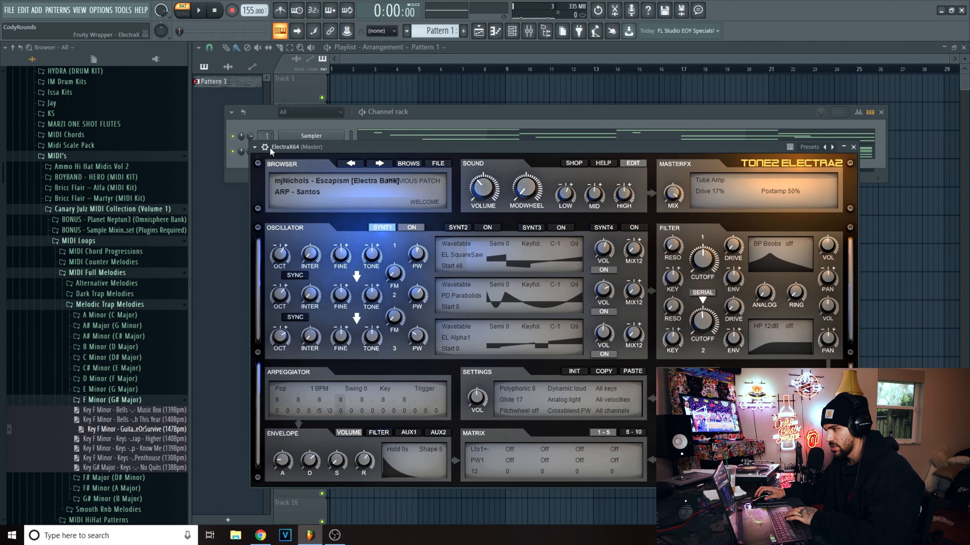
# Audition the keys MIDI files "Higher", "Know Me", "Penthouse" and "No Quits" on the ElectraX64 channel with the pattern playing.
pyautogui.press('Down')
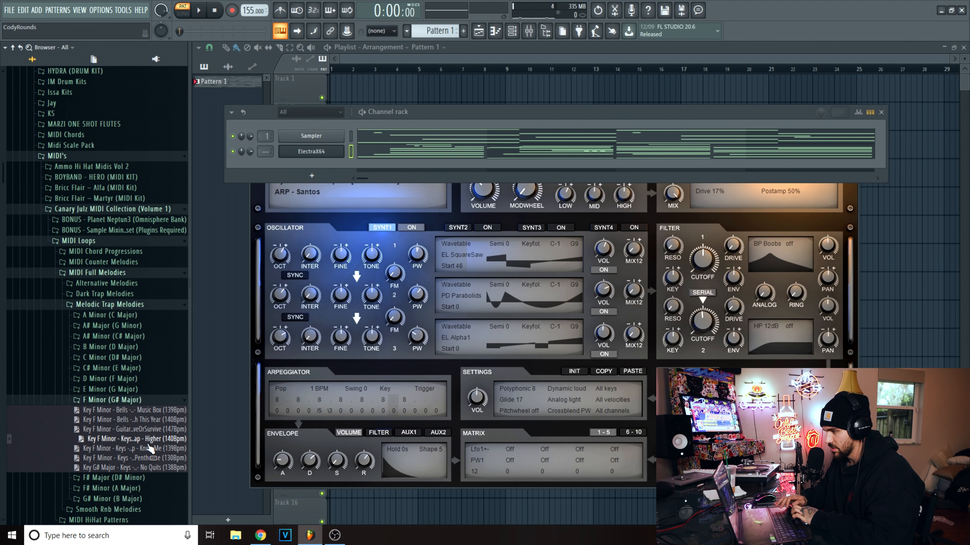
pyautogui.press('Return')
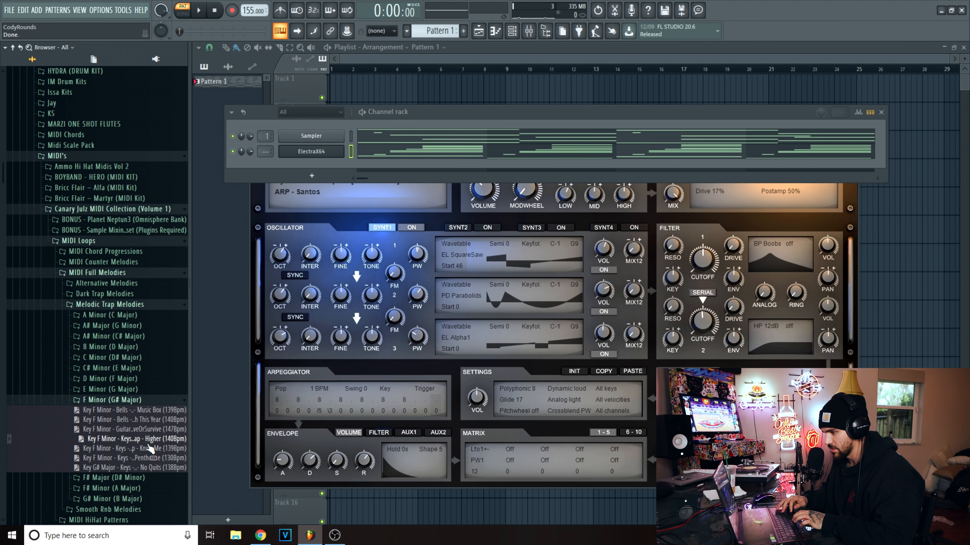
pyautogui.press('space')
pyautogui.press('Down')
pyautogui.press('Return')
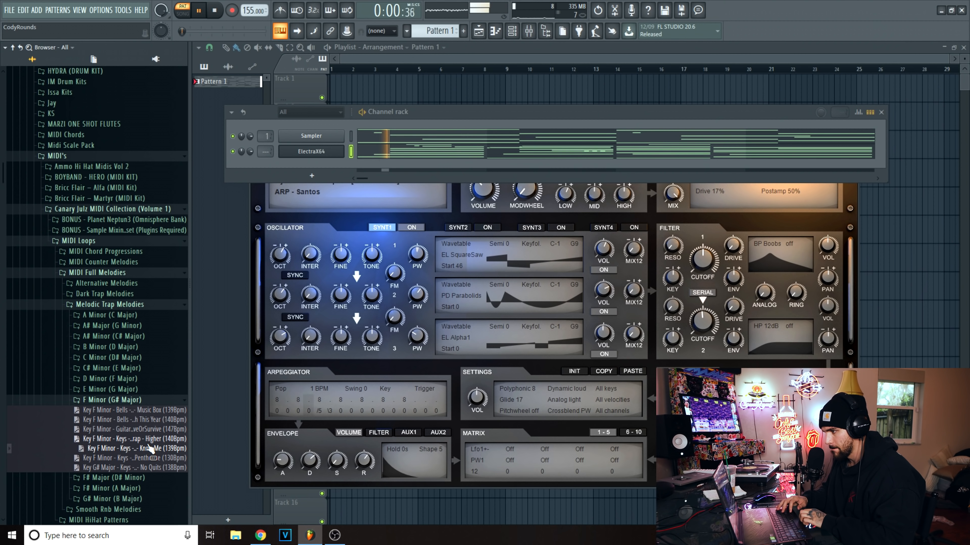
pyautogui.press('Down')
pyautogui.press('Return')
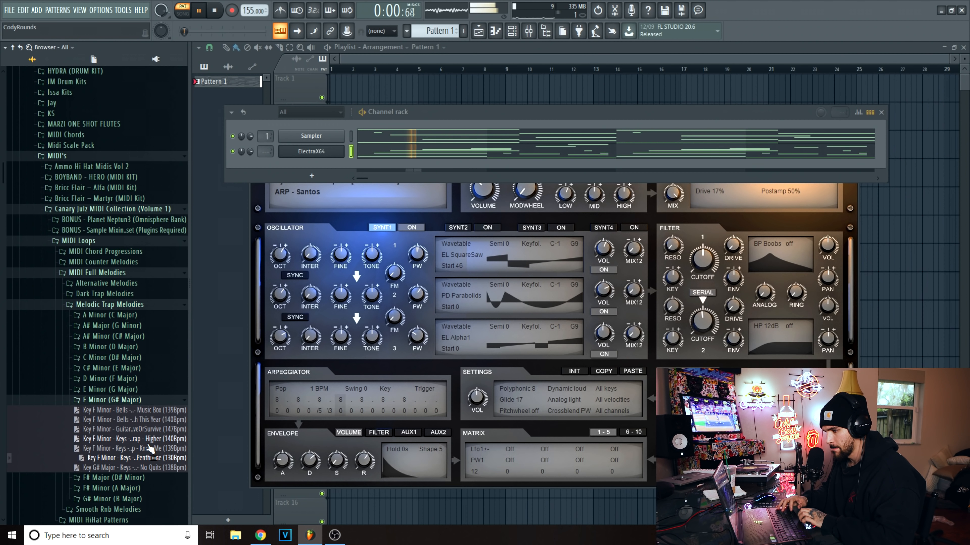
pyautogui.press('Down')
pyautogui.press('Return')
# Load the F minor bells MIDI file "This Year (140Bpm)" onto the ElectraX64 channel and collapse the F Minor folder.
pyautogui.press('Up')
pyautogui.press('Up')
pyautogui.press('Up')
pyautogui.press('Up')
pyautogui.press('Up')
pyautogui.press('Return')
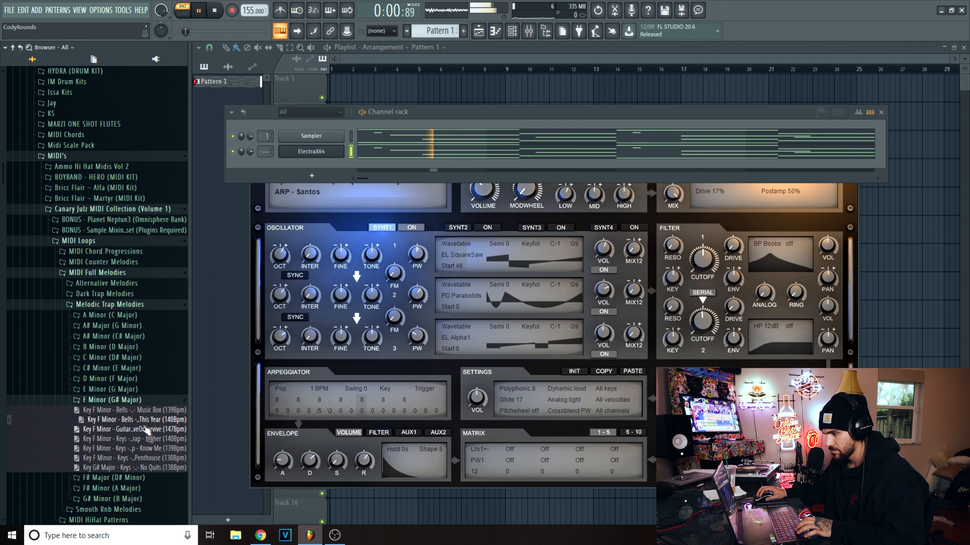
pyautogui.click(132, 401)
# Transpose all ElectraX64 notes up one octave in the piano roll and play the pattern.
pyautogui.click(419, 150)
pyautogui.scroll(-5, 420, 147)
pyautogui.press('space')
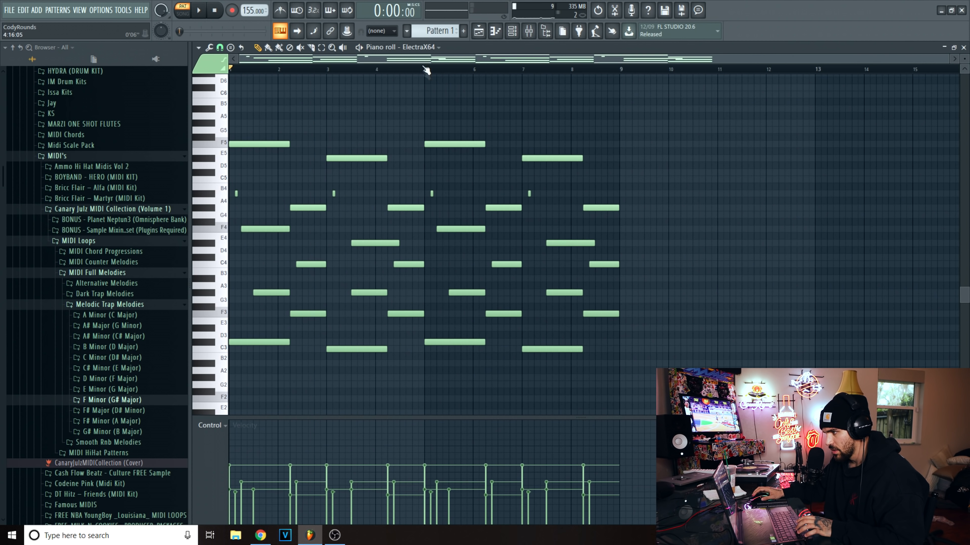
pyautogui.scroll(4, 426, 70)
pyautogui.scroll(-4, 397, 67)
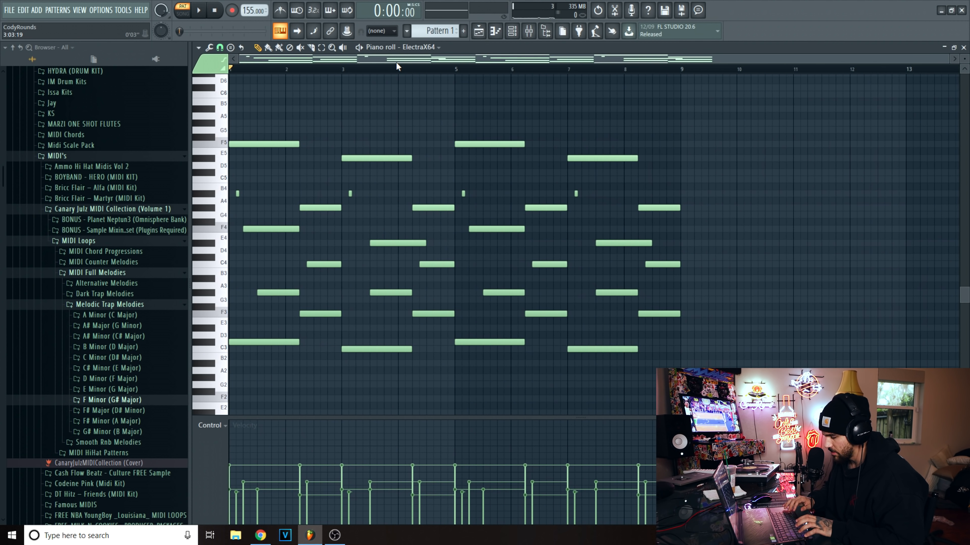
pyautogui.hotkey('ctrl', 'Up')
pyautogui.press('space')
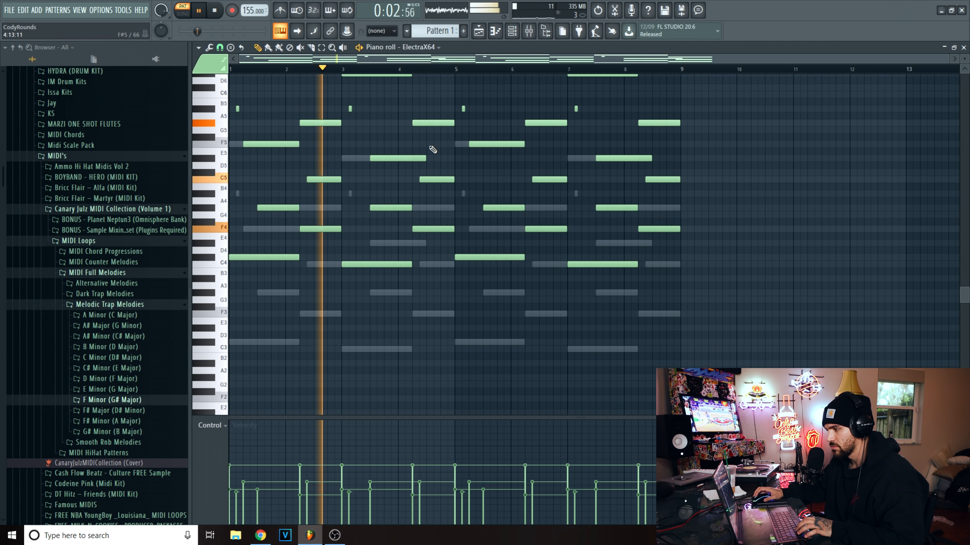
pyautogui.scroll(1, 434, 148)
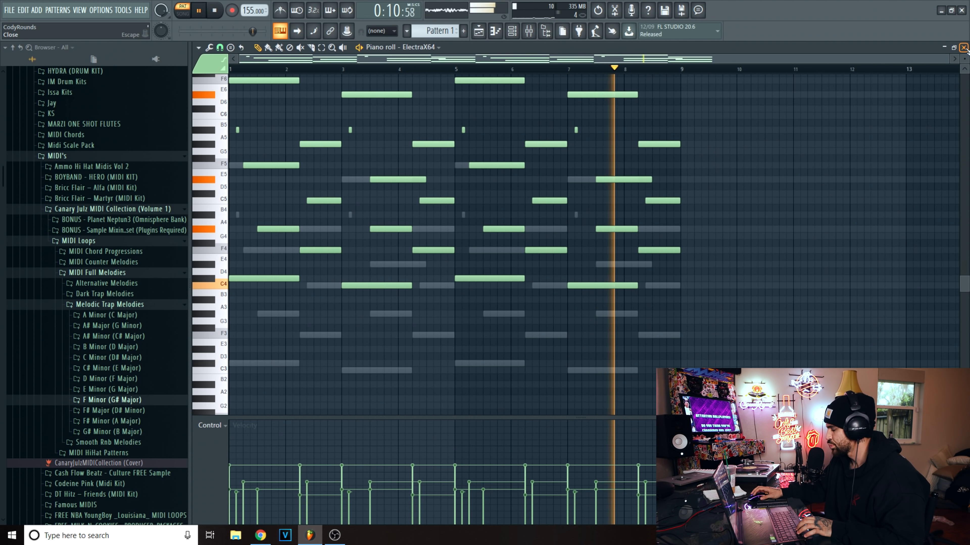
pyautogui.press('space')
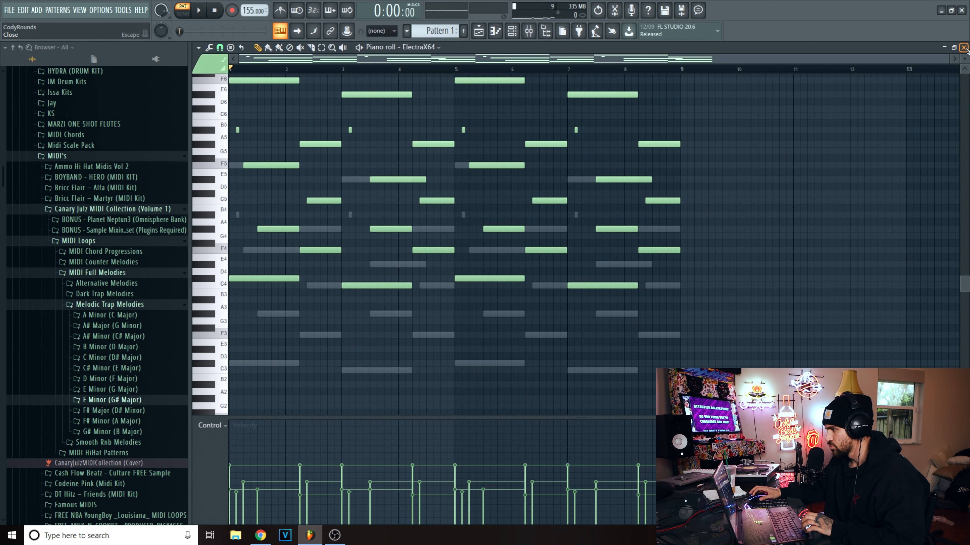
# Close the piano roll, route the ElectraX64 channel to mixer track 1 and clone the channel.
pyautogui.click(964, 47)
pyautogui.rightClick(343, 147)
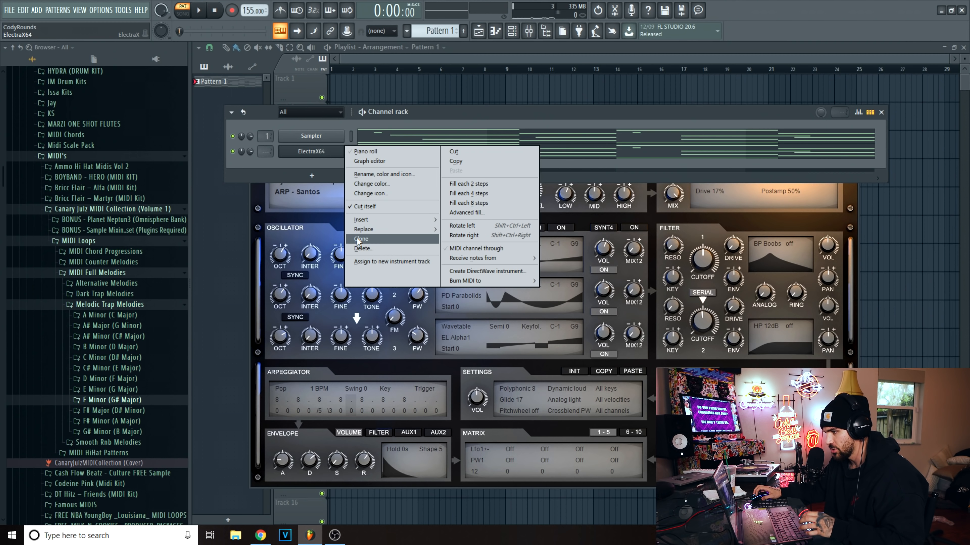
pyautogui.click(263, 152)
pyautogui.rightClick(331, 162)
pyautogui.click(380, 243)
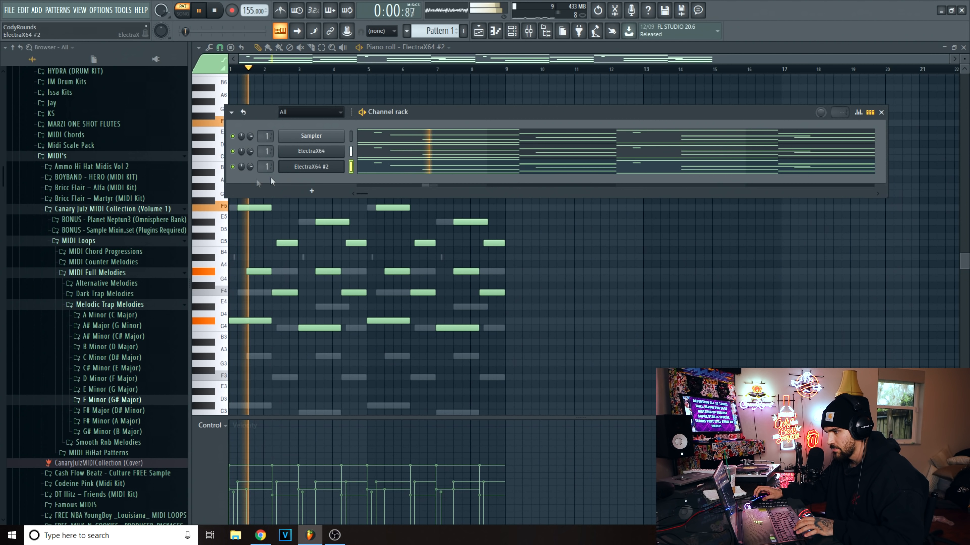
# Lower the ElectraX64 #2 channel volume to 53% and return to its piano roll.
pyautogui.moveTo(250, 167); pyautogui.dragTo(250, 179)
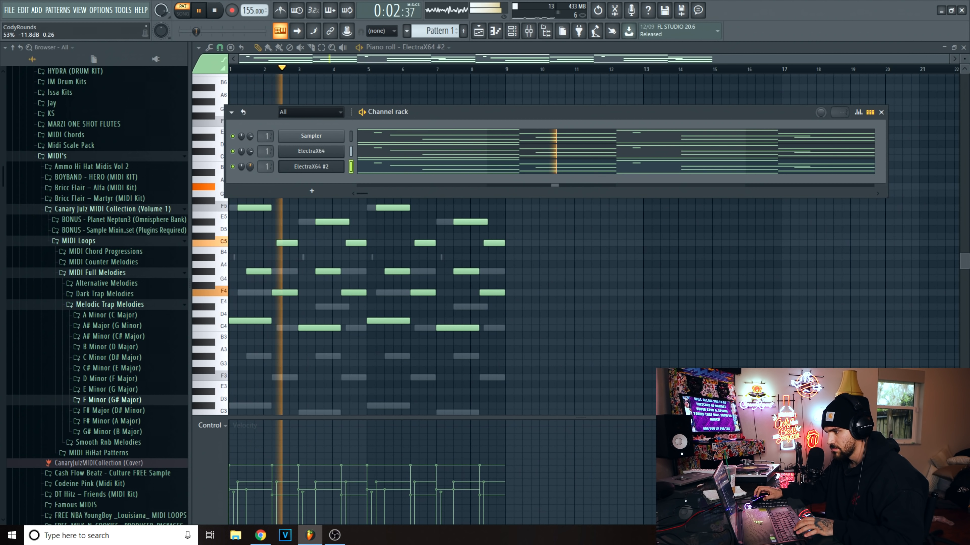
pyautogui.click(393, 163)
pyautogui.click(393, 163)
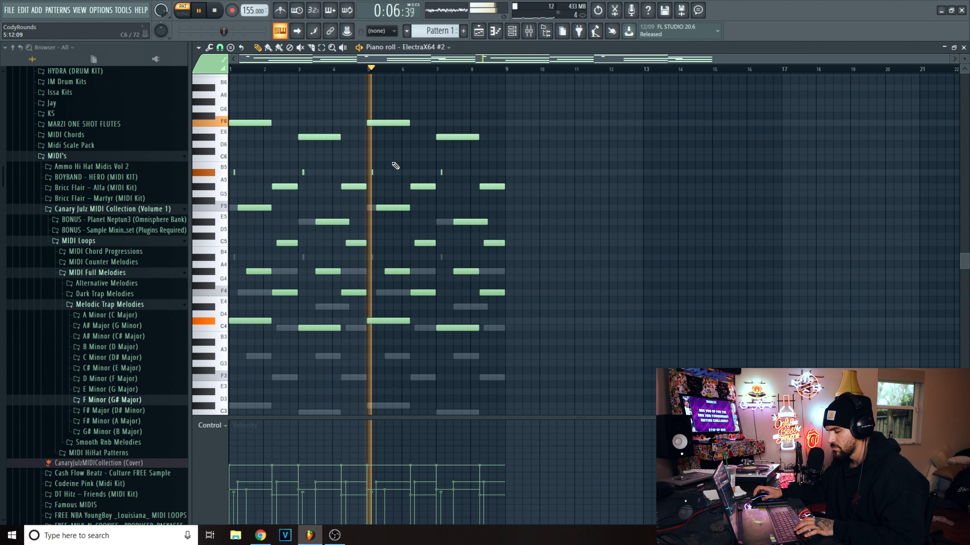
pyautogui.click(512, 31)
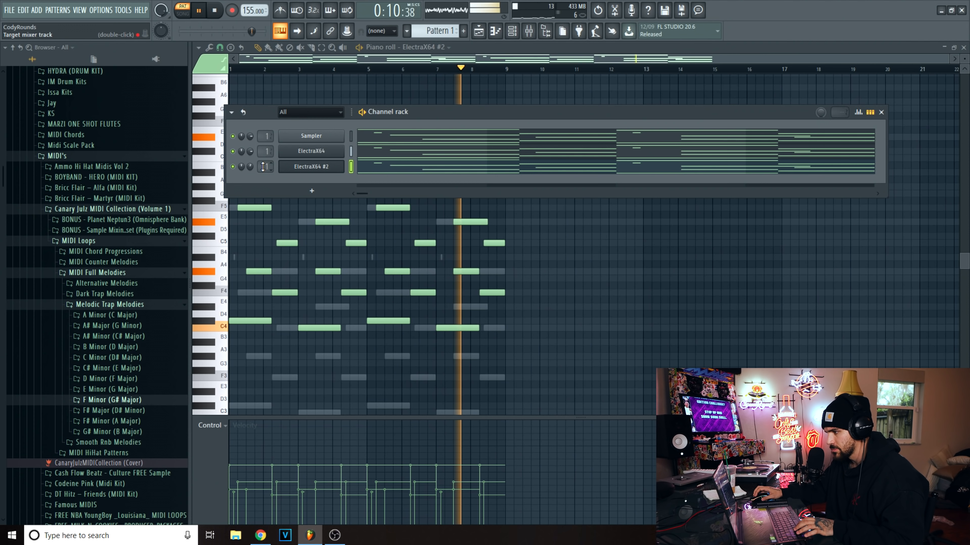
pyautogui.rightClick(609, 302)
# Transpose the ElectraX64 #2 notes up one octave and play back the layered melody.
pyautogui.hotkey('ctrl', 'Up')
pyautogui.press('space')
pyautogui.press('space')
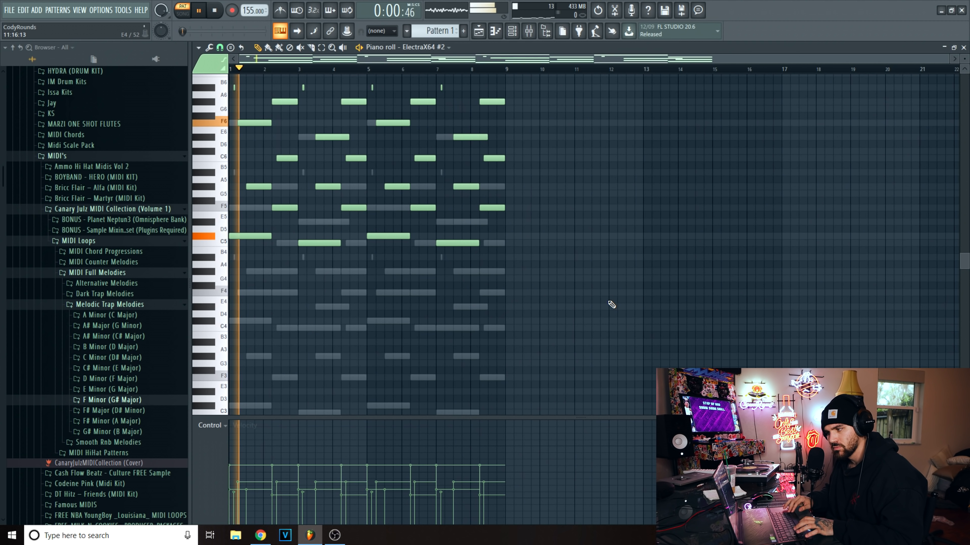
pyautogui.press('space')
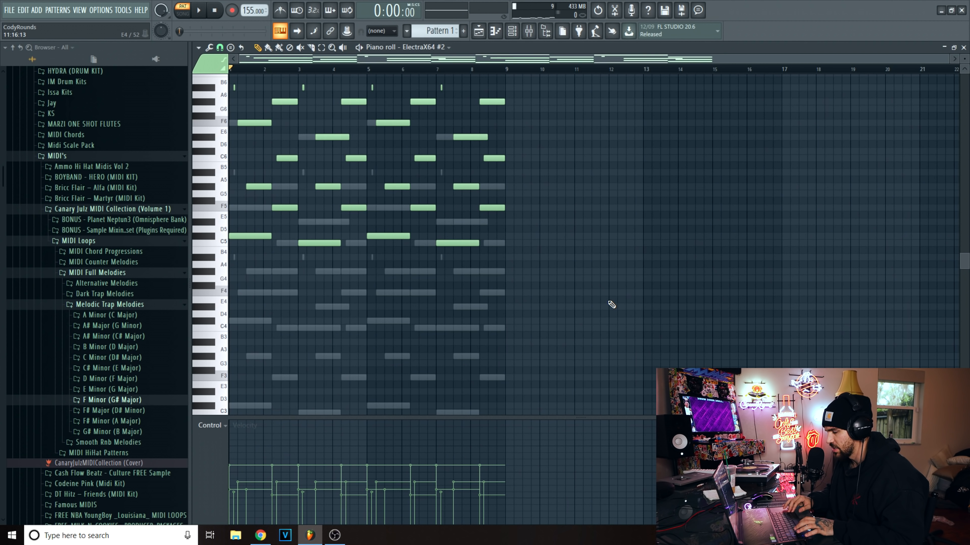
pyautogui.press('space')
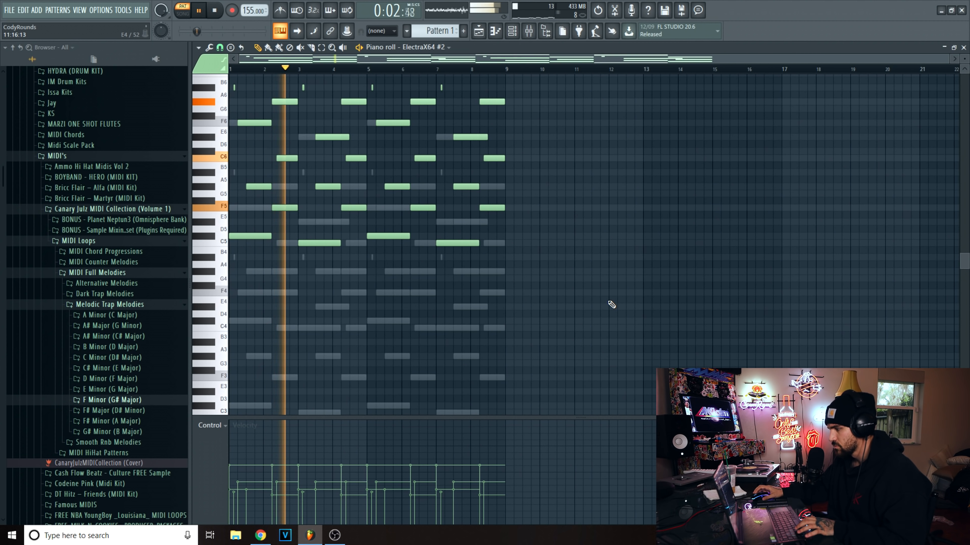
pyautogui.scroll(5, 596, 298)
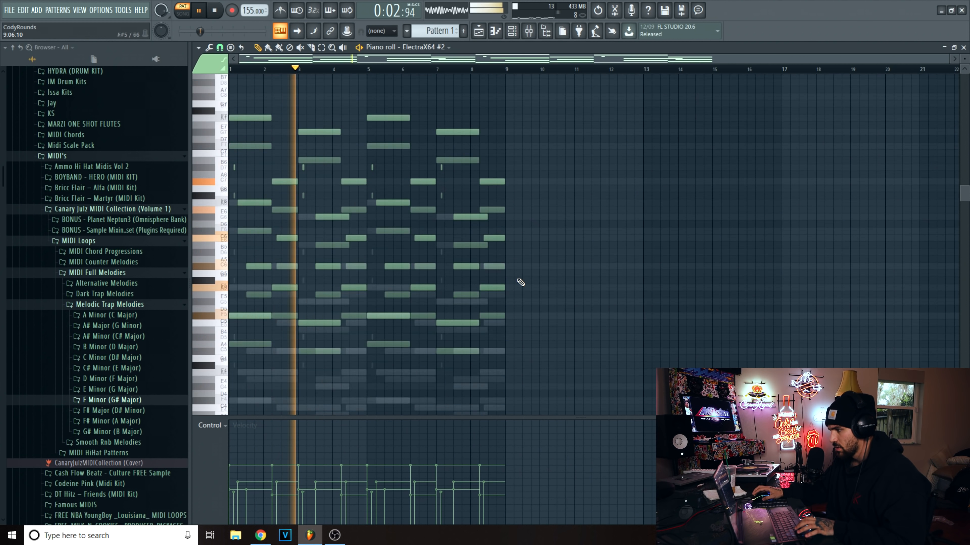
pyautogui.press('space')
# Open the original ElectraX64 channel's piano roll and duplicate all its notes into the following eight bars.
pyautogui.click(513, 31)
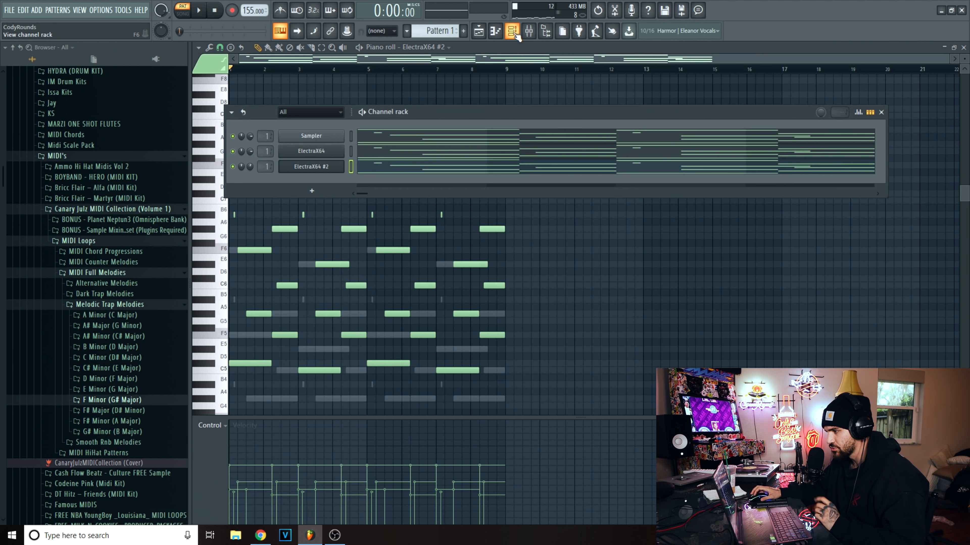
pyautogui.click(382, 151)
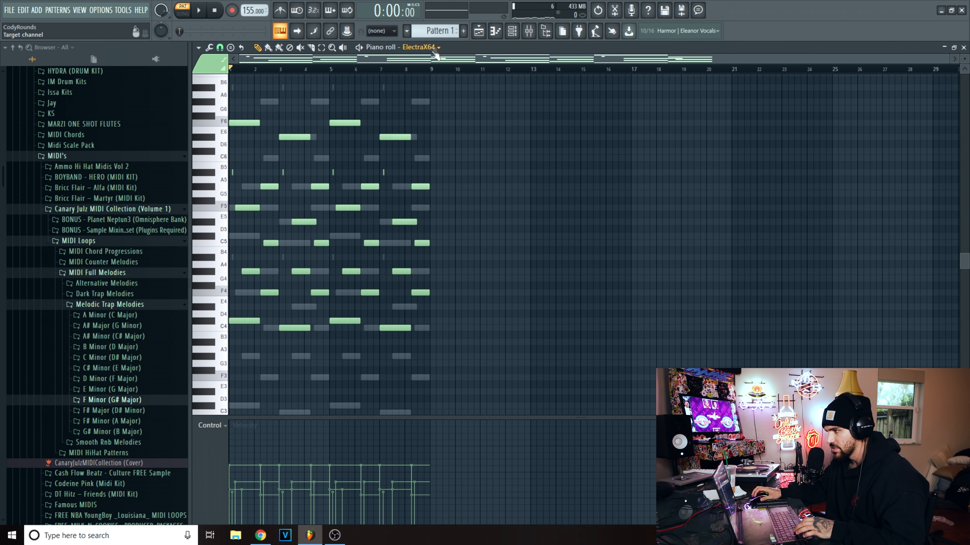
pyautogui.hotkey('ctrl', 'a')
pyautogui.scroll(1, 374, 135)
pyautogui.hotkey('ctrl', 'b')
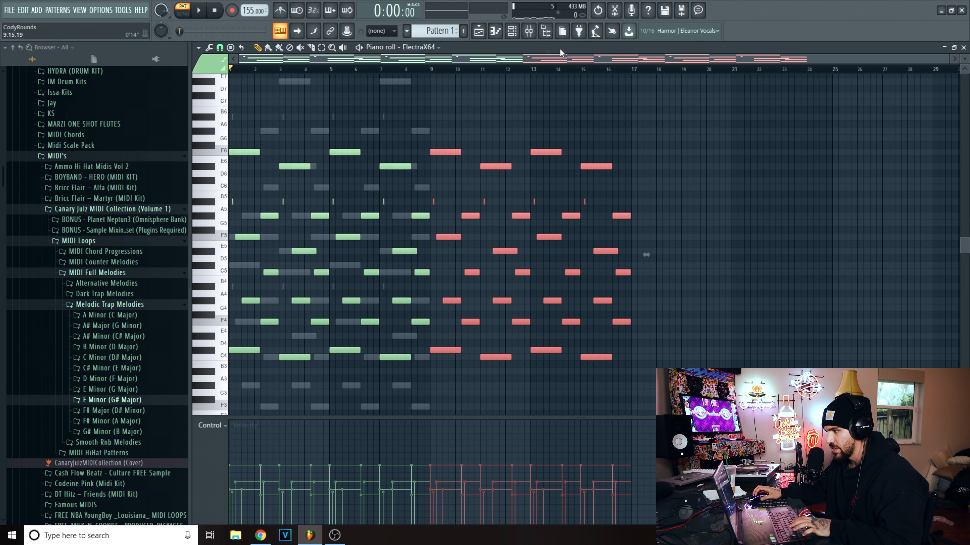
pyautogui.scroll(-1, 434, 28)
pyautogui.scroll(1, 434, 29)
# Duplicate all ElectraX64 #2 notes into the following eight bars and return to the ElectraX64 piano roll.
pyautogui.click(420, 48)
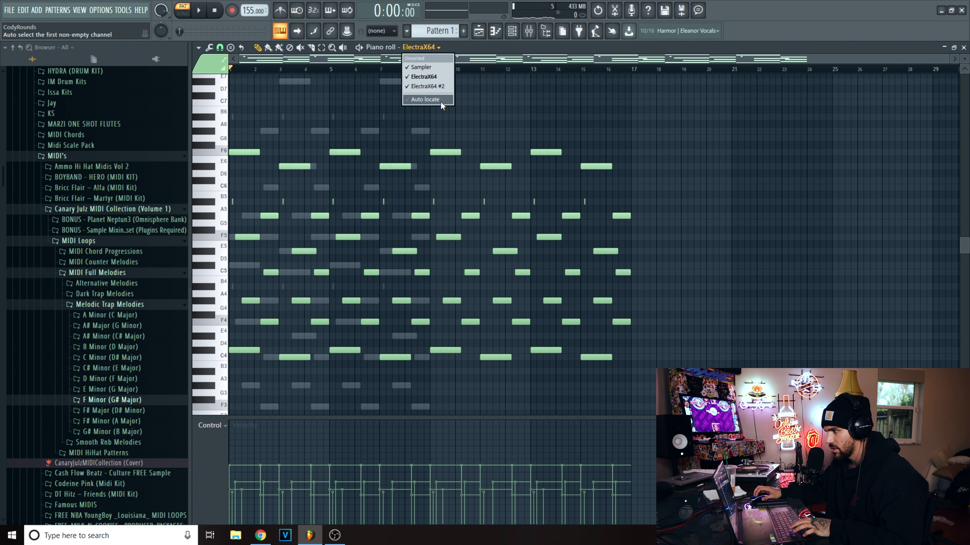
pyautogui.click(440, 88)
pyautogui.moveTo(493, 310); pyautogui.dragTo(214, 70)
pyautogui.hotkey('ctrl', 'b')
pyautogui.keyDown('ctrl'); pyautogui.click(425, 118); pyautogui.keyUp('ctrl')
pyautogui.click(512, 38)
pyautogui.click(418, 148)
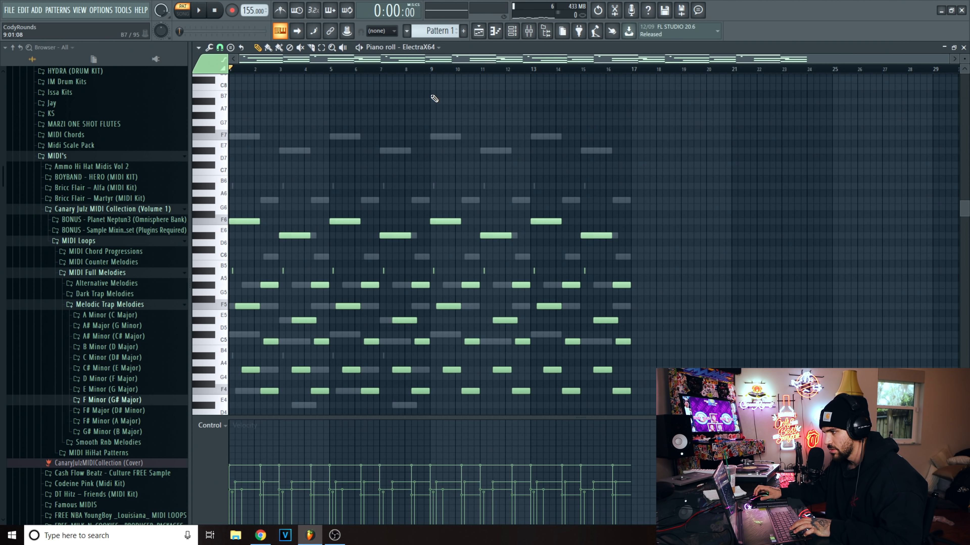
# Check the root note and scale set for the piano roll's scale highlighting.
pyautogui.scroll(3, 443, 84)
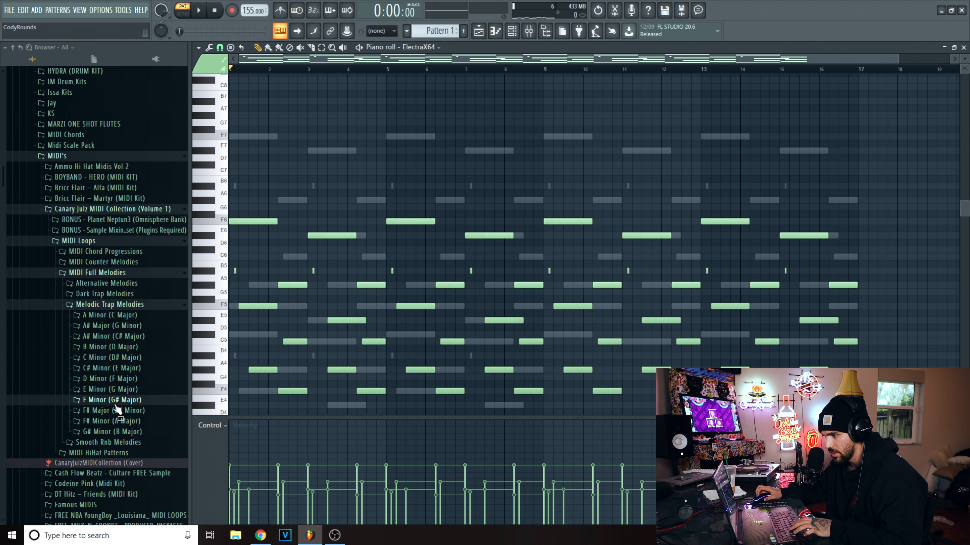
pyautogui.click(199, 48)
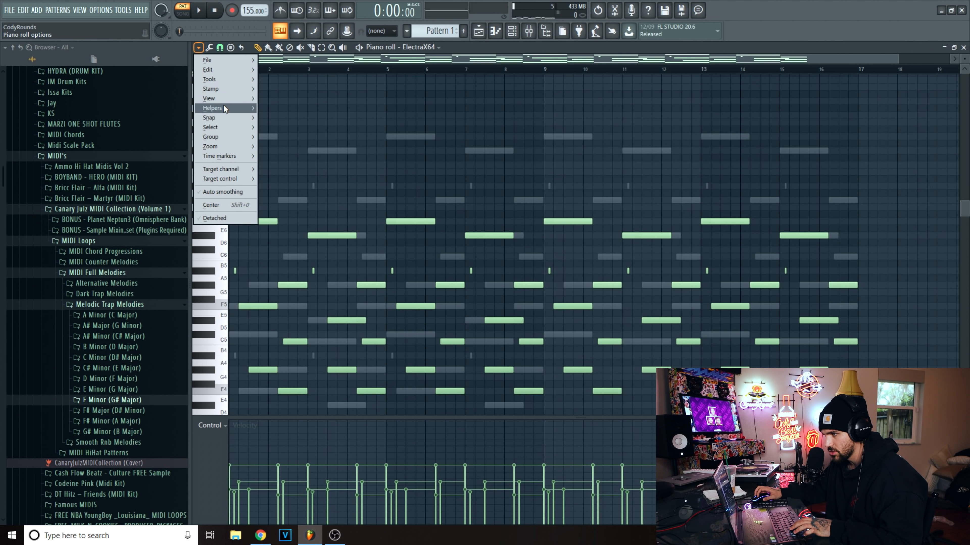
pyautogui.moveTo(224, 109)
pyautogui.moveTo(283, 117)
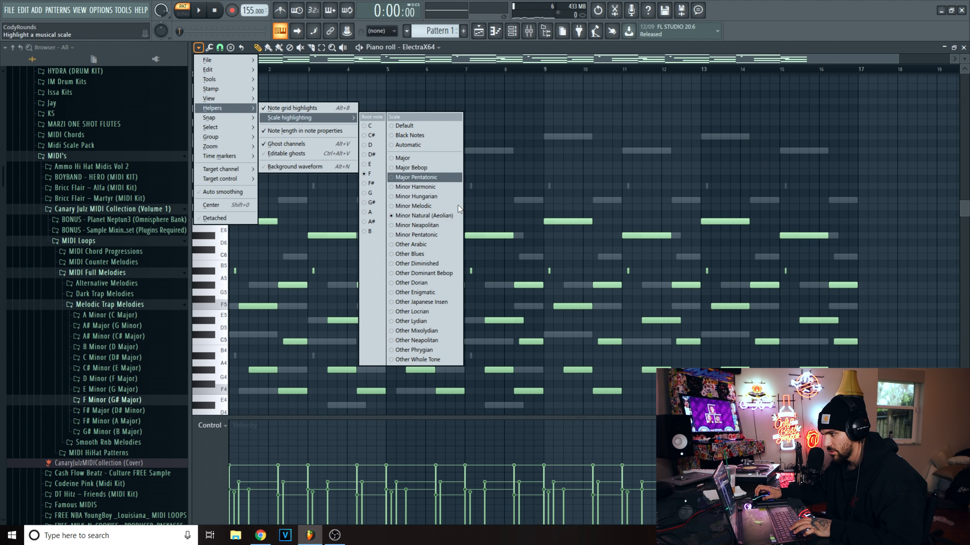
pyautogui.click(600, 160)
# Add an A#6 note about half a bar long at the start of bar 9 in ElectraX64 and start playback.
pyautogui.scroll(-6, 562, 187)
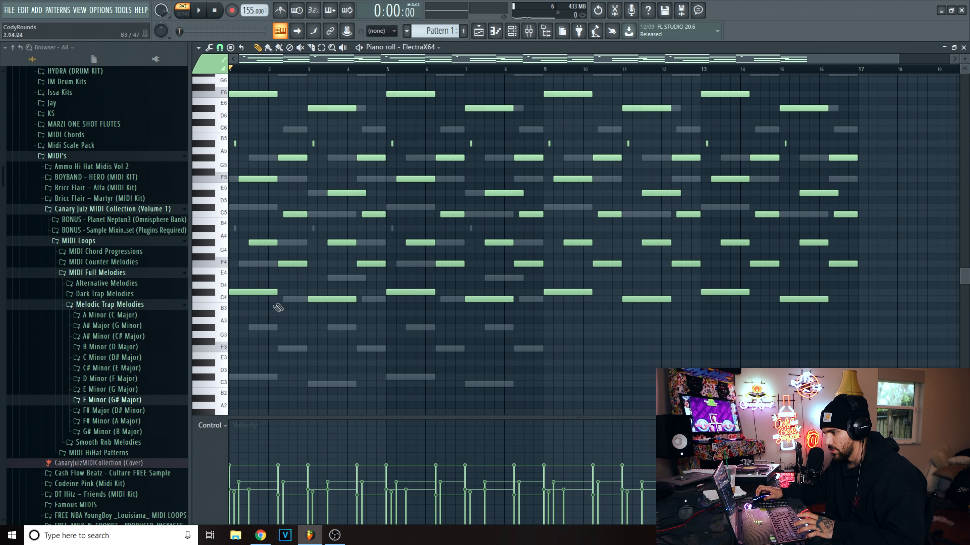
pyautogui.scroll(2, 372, 319)
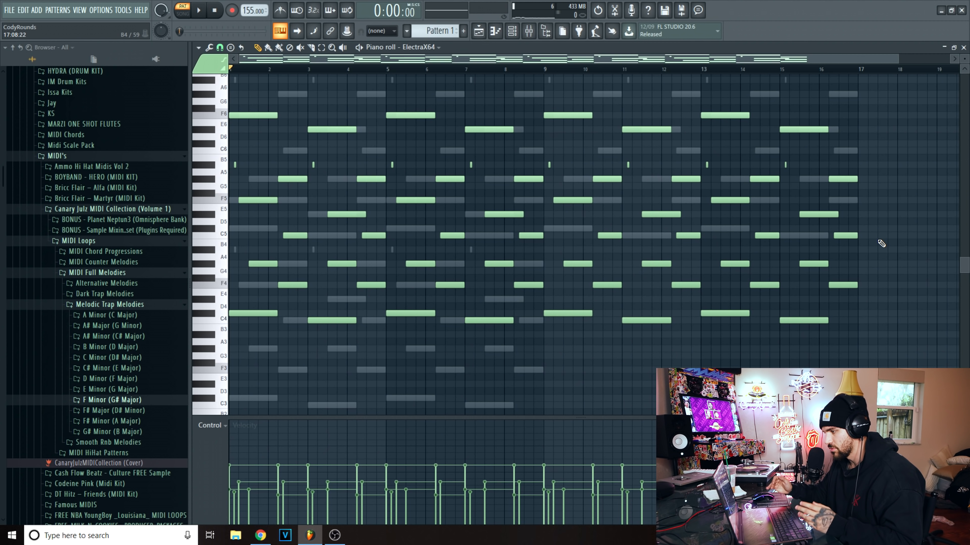
pyautogui.scroll(3, 558, 151)
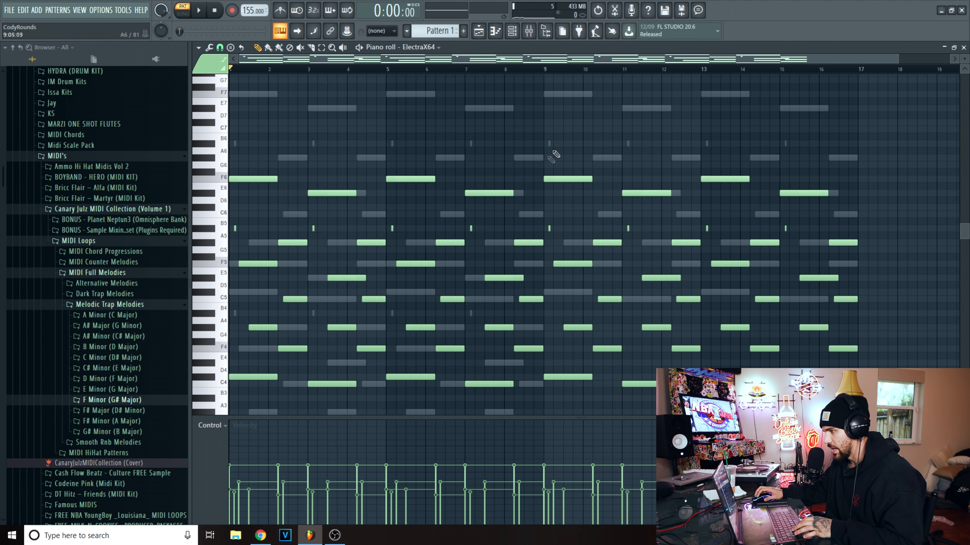
pyautogui.click(546, 143)
pyautogui.press('space')
pyautogui.moveTo(547, 145); pyautogui.dragTo(563, 149)
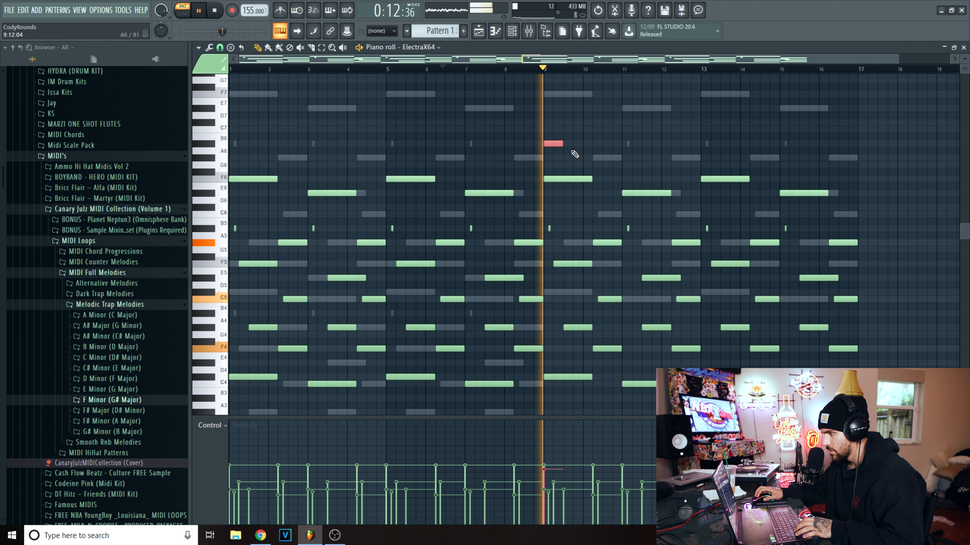
# Add a half-bar C7 note in the second half of bar 9 and a half-bar D#7 note starting bar 10.
pyautogui.click(564, 130)
pyautogui.moveTo(571, 131); pyautogui.dragTo(575, 129)
pyautogui.moveTo(572, 59); pyautogui.dragTo(504, 82)
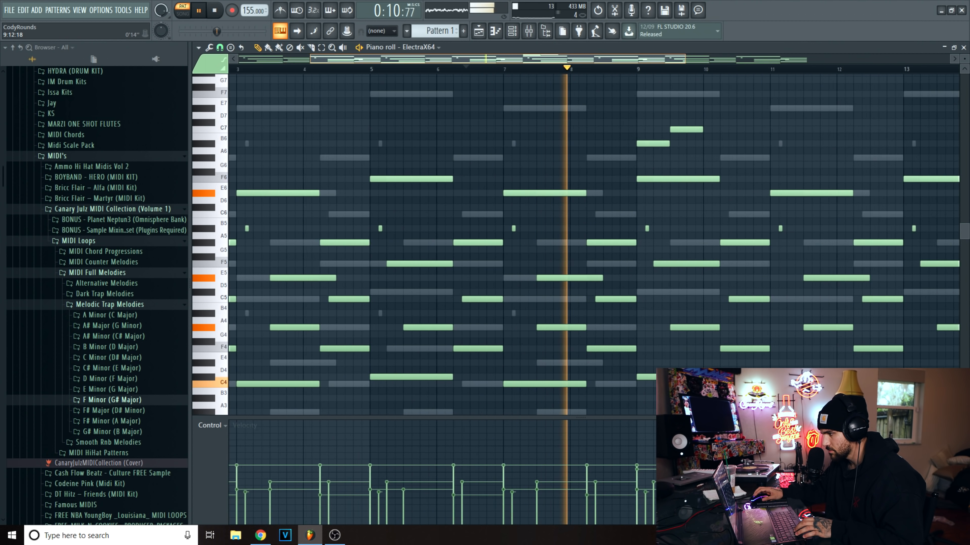
pyautogui.click(544, 109)
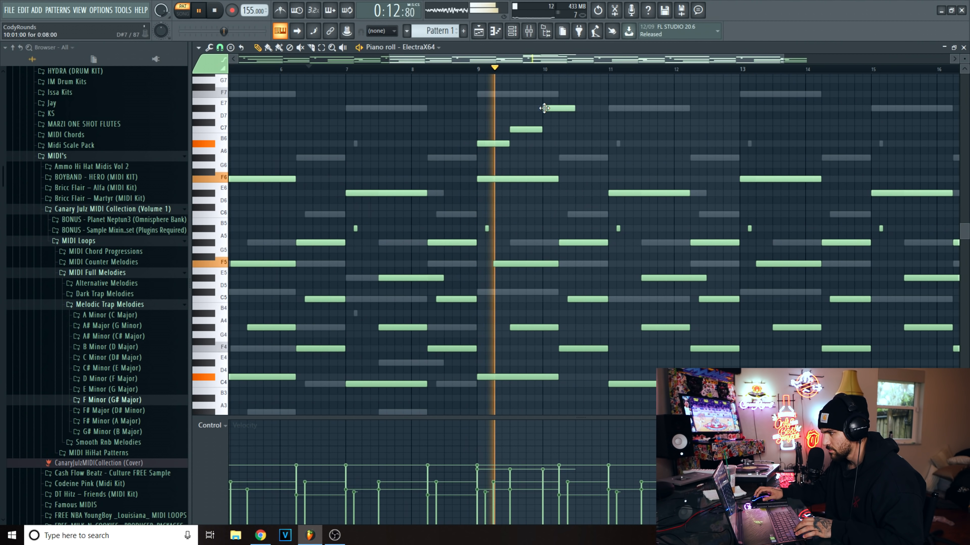
# Add a quarter-bar C#7 note at the start of bar 11 and a quarter-bar C7 note right after it.
pyautogui.click(593, 123)
pyautogui.moveTo(622, 123)
pyautogui.mouseDown()
pyautogui.moveTo(611, 123)
pyautogui.moveTo(622, 124)
pyautogui.mouseUp()
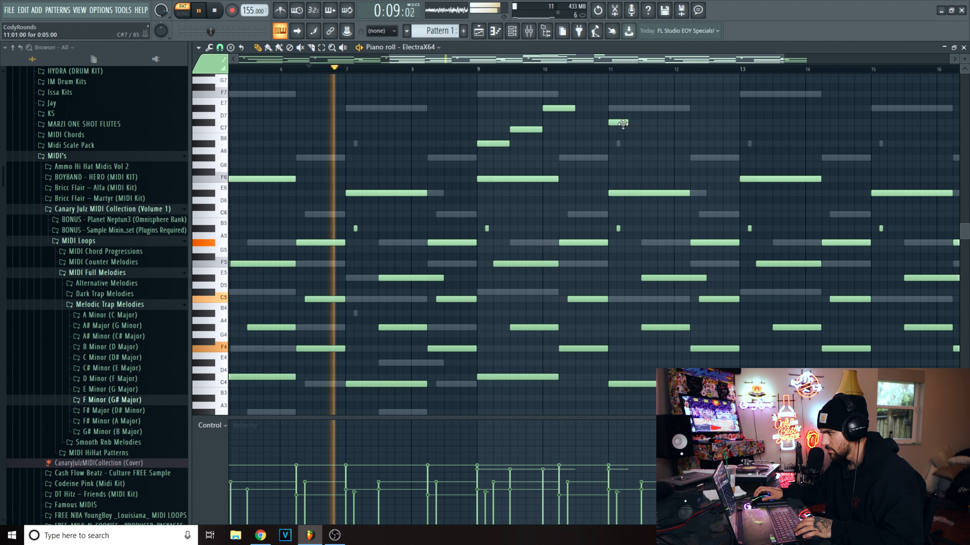
pyautogui.click(633, 129)
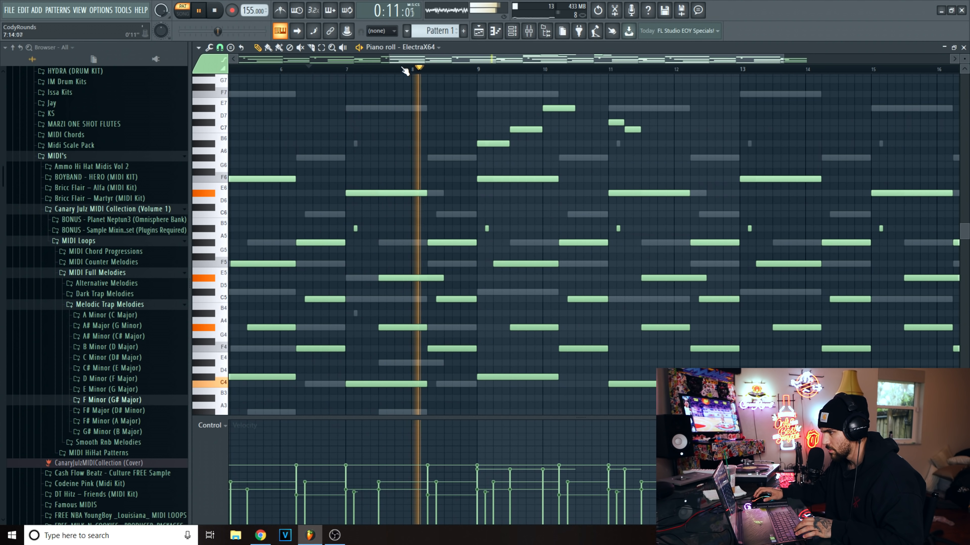
pyautogui.click(353, 69)
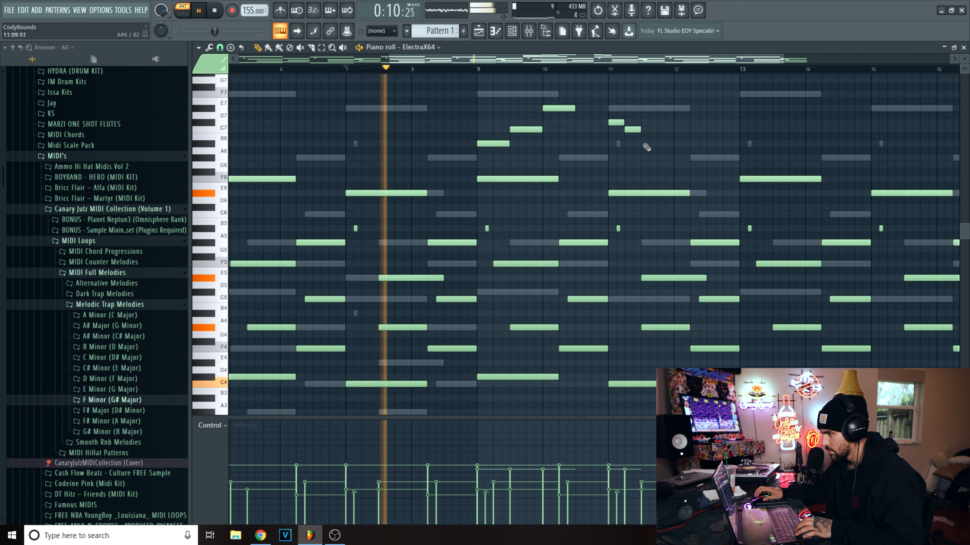
# Add a half-bar A#6 note at the start of bar 12 and a half-bar D#7 note right after it.
pyautogui.click(681, 144)
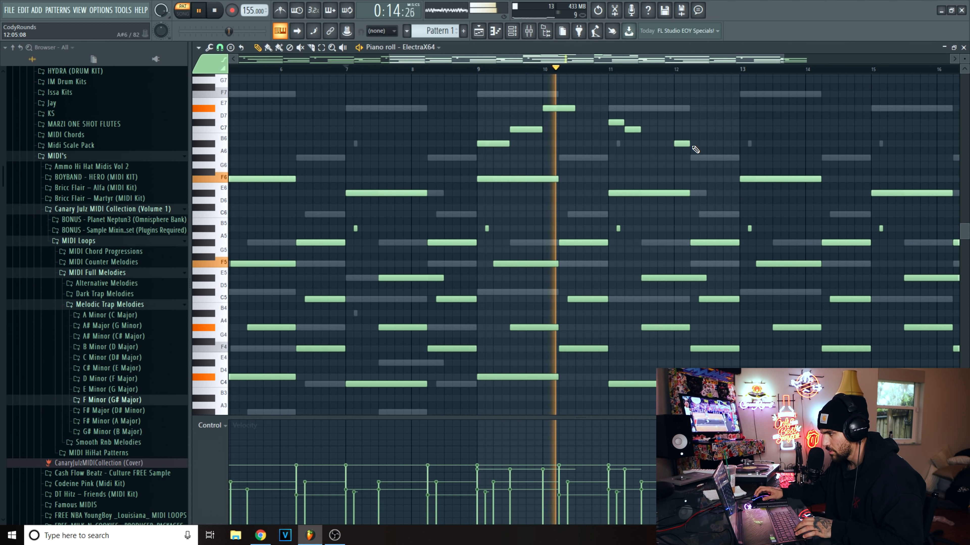
pyautogui.moveTo(689, 144); pyautogui.dragTo(704, 145)
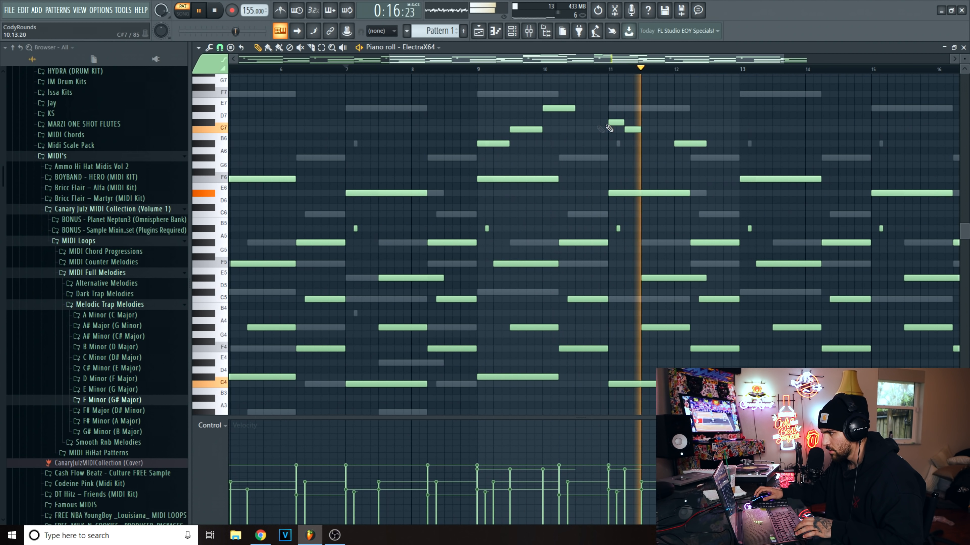
pyautogui.click(713, 107)
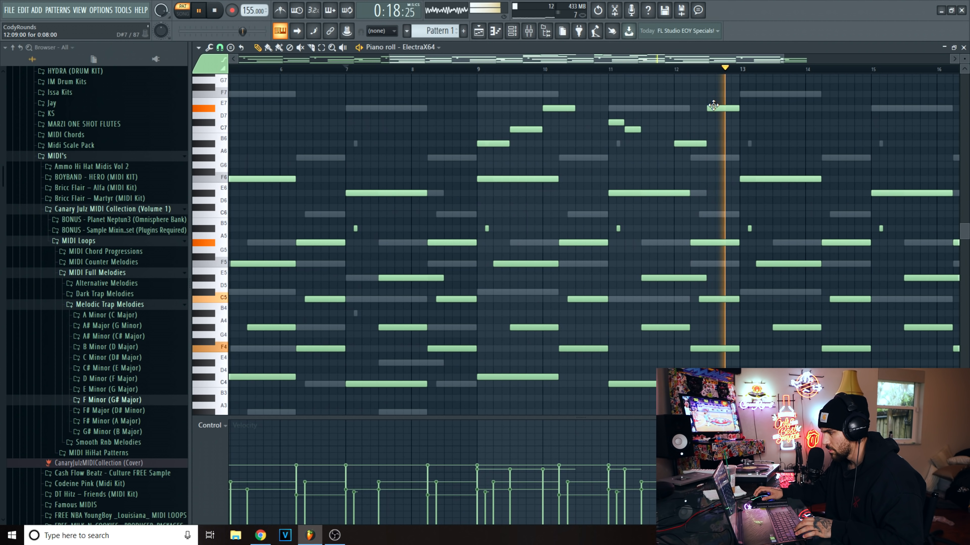
# Raise the D#7 note in bar 12 to F7 and delete the A#6 note before it.
pyautogui.press('space')
pyautogui.moveTo(721, 108); pyautogui.dragTo(721, 94)
pyautogui.press('space')
pyautogui.rightClick(696, 145)
pyautogui.press('space')
# Add a half-bar C7 note in the second half of bar 10, after the D#7 note.
pyautogui.click(572, 124)
pyautogui.press('space')
pyautogui.moveTo(572, 124); pyautogui.dragTo(572, 131)
pyautogui.press('space')
# Add half-bar notes at G7 in the second half of bar 11 and G#7 near the start of bar 12.
pyautogui.click(655, 95)
pyautogui.moveTo(654, 95); pyautogui.dragTo(650, 79)
pyautogui.scroll(1, 680, 88)
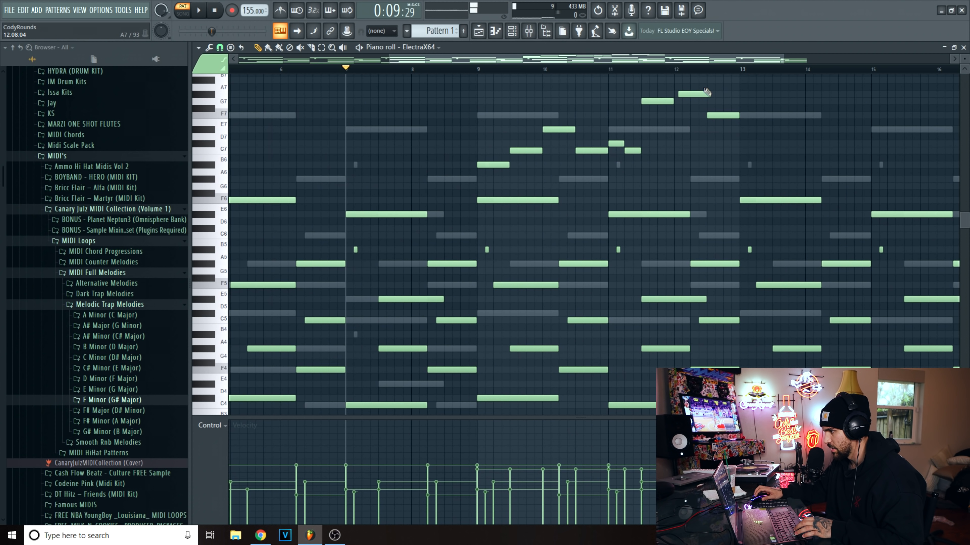
# Add a one-bar A#6 note at the start of bar 13 and a quarter-bar C7 note at bar 14.
pyautogui.moveTo(783, 59); pyautogui.dragTo(899, 61)
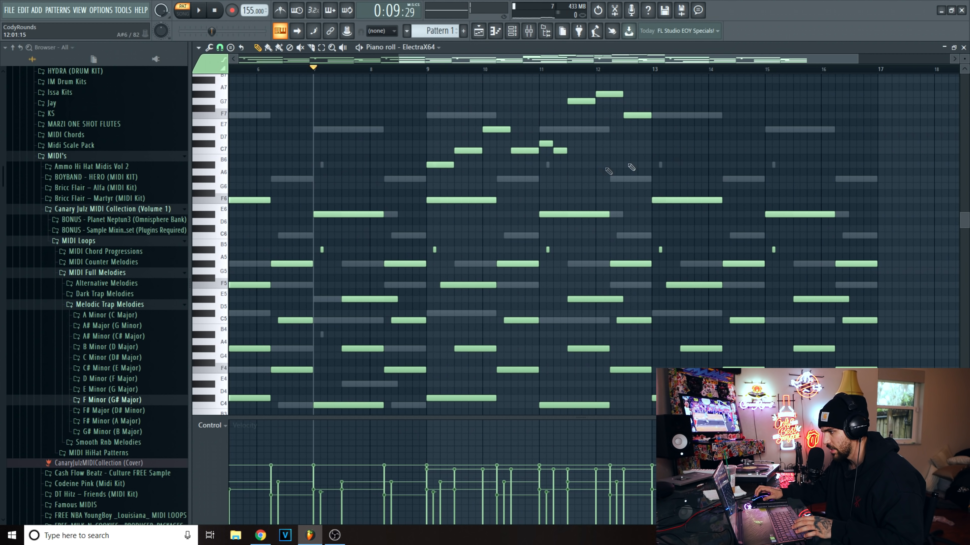
pyautogui.moveTo(668, 151); pyautogui.dragTo(664, 166)
pyautogui.press('space')
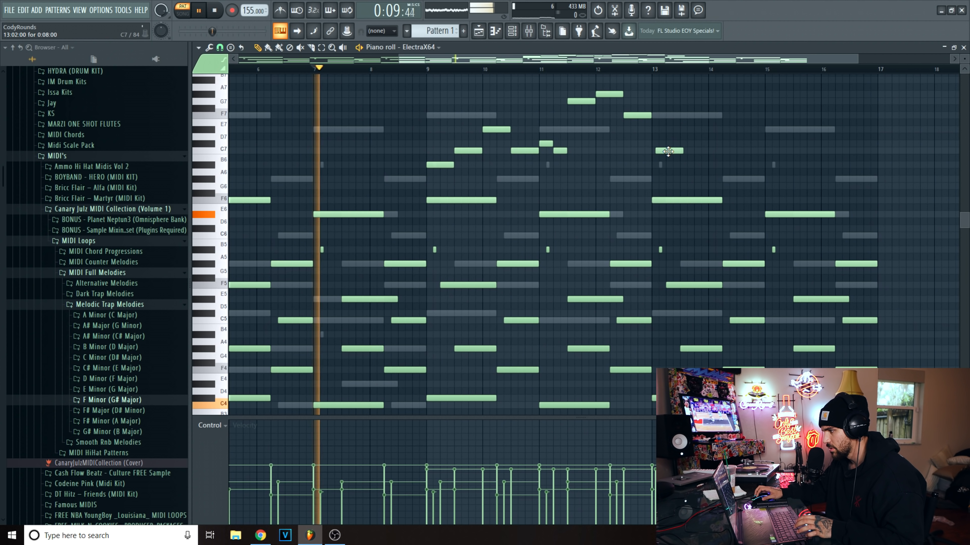
pyautogui.moveTo(678, 166); pyautogui.dragTo(717, 144)
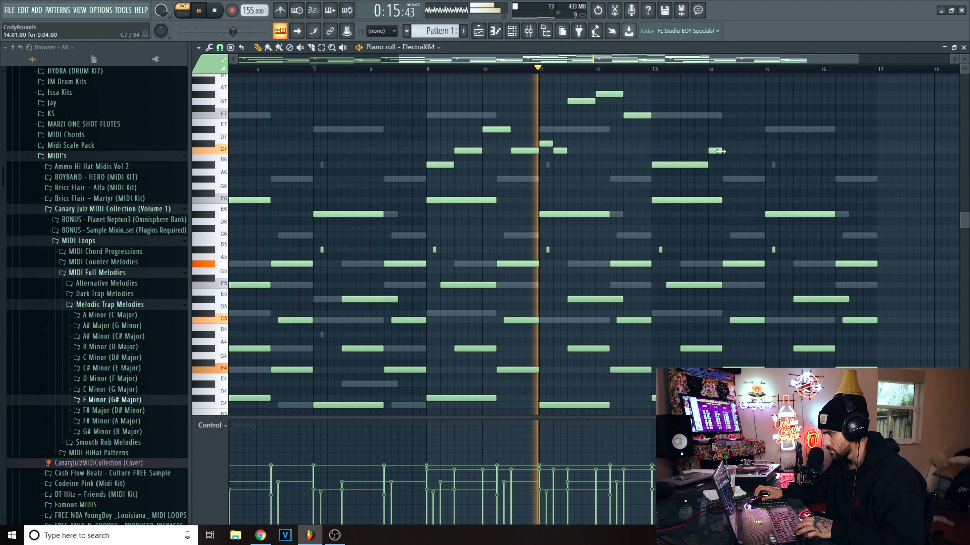
# Continue the rising run in bar 14 with quarter-bar C#7 and D#7 notes and a G7 note about 1.25 bars long.
pyautogui.click(727, 144)
pyautogui.click(743, 129)
pyautogui.click(755, 102)
pyautogui.moveTo(763, 102); pyautogui.dragTo(820, 109)
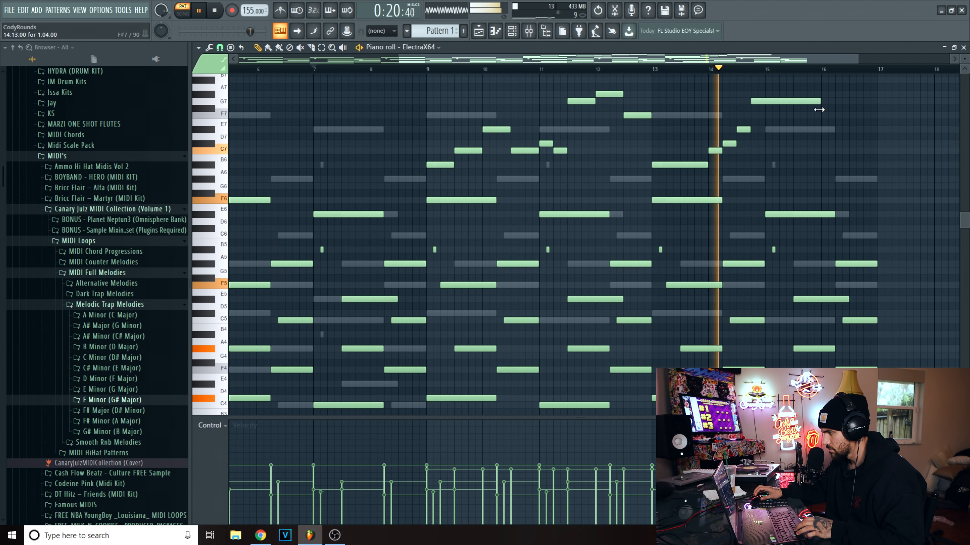
# Add half-bar F7, D#7 and C7 notes in succession from the middle of bar 15 to the end of bar 16.
pyautogui.click(796, 115)
pyautogui.moveTo(862, 116); pyautogui.dragTo(821, 115)
pyautogui.click(819, 129)
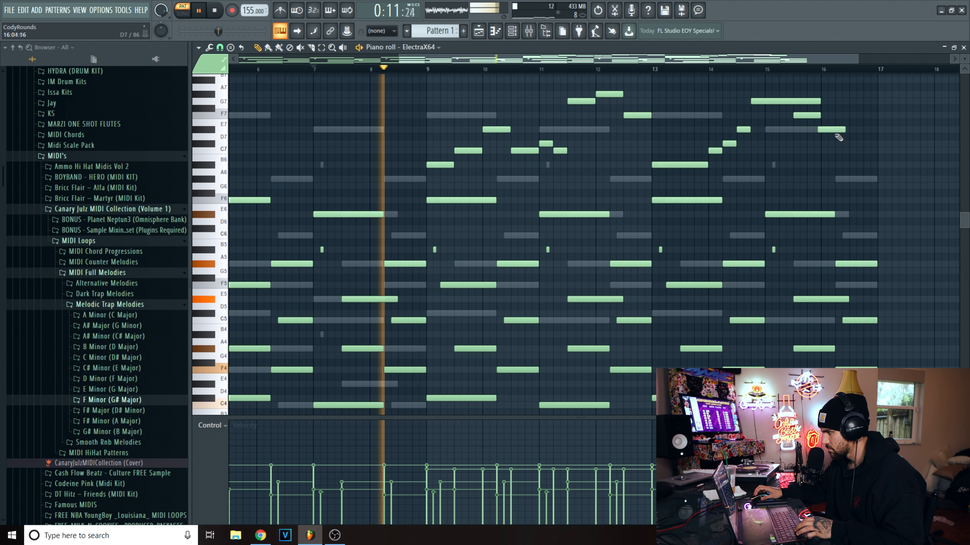
pyautogui.click(857, 151)
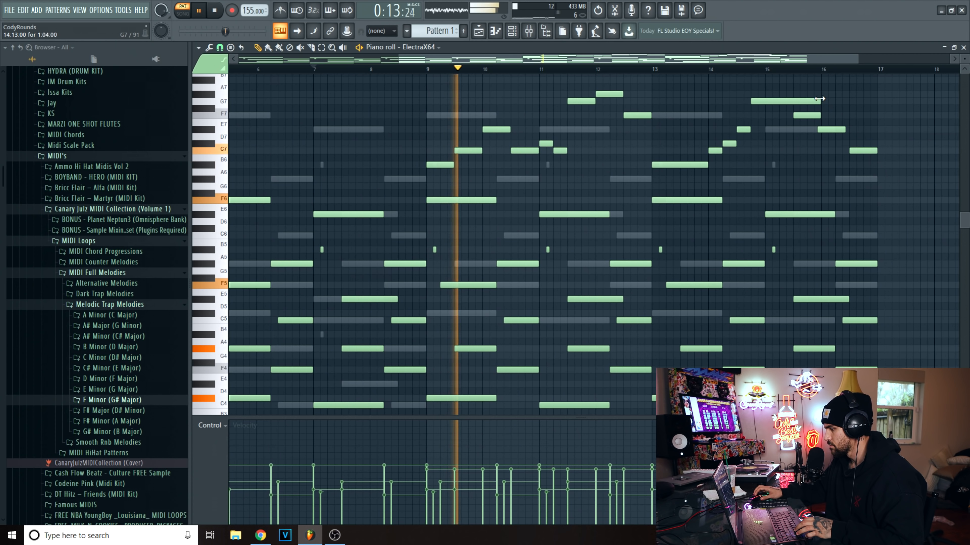
pyautogui.moveTo(821, 130); pyautogui.dragTo(826, 130)
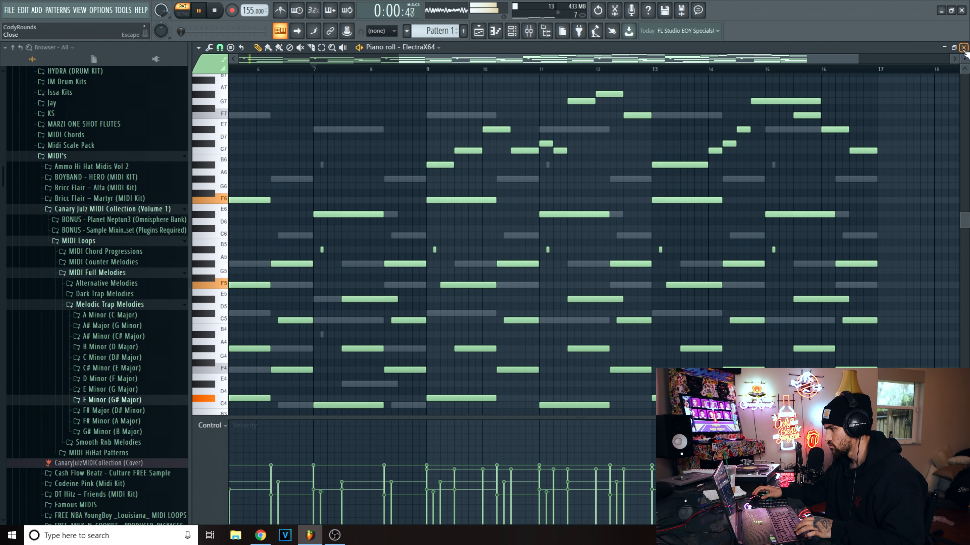
# Raise the last melody note in bar 16 to A#7 and play back the ending from bar 15.
pyautogui.press('space')
pyautogui.moveTo(891, 134); pyautogui.dragTo(860, 160)
pyautogui.hotkey('ctrl', 'Up')
pyautogui.hotkey('shift', 'Down')
pyautogui.hotkey('shift', 'Down')
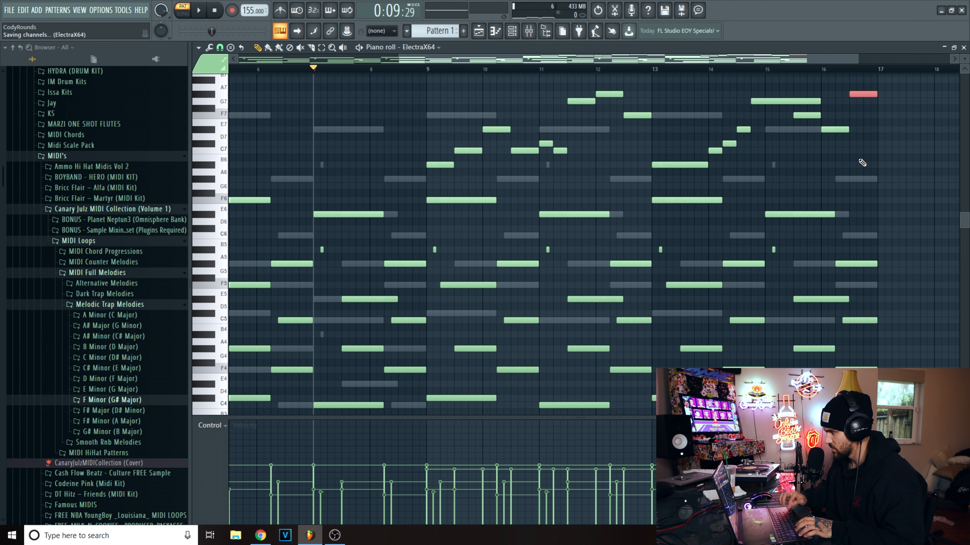
pyautogui.press('Delete')
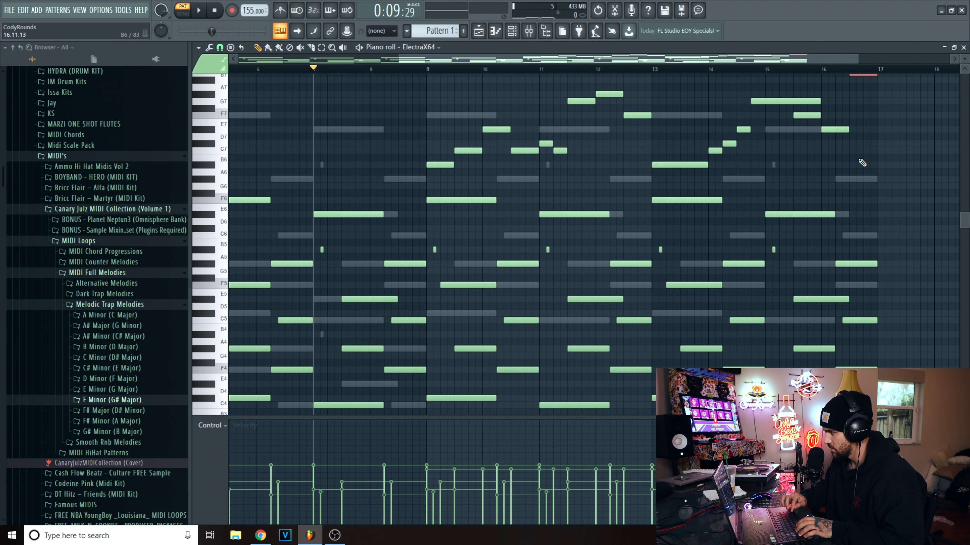
pyautogui.press('space')
pyautogui.click(770, 70)
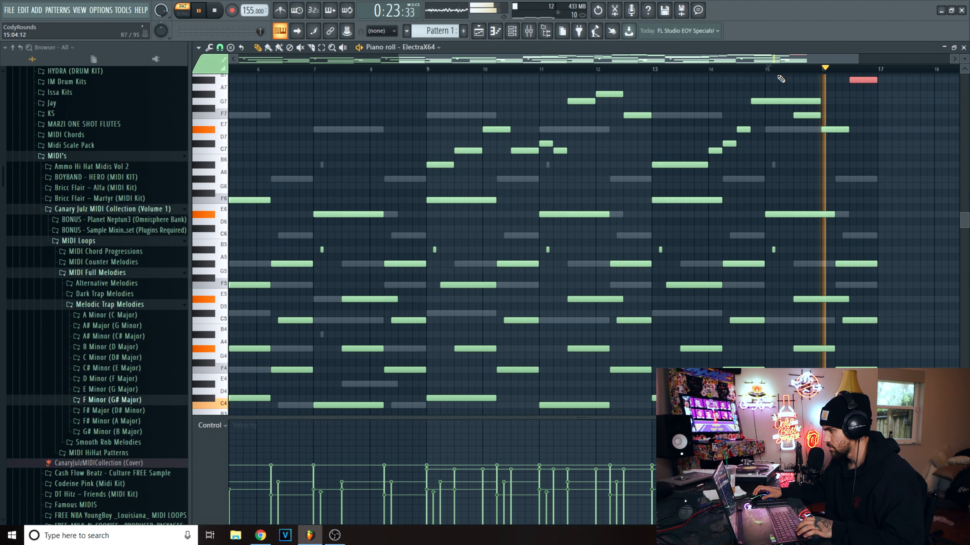
pyautogui.press('space')
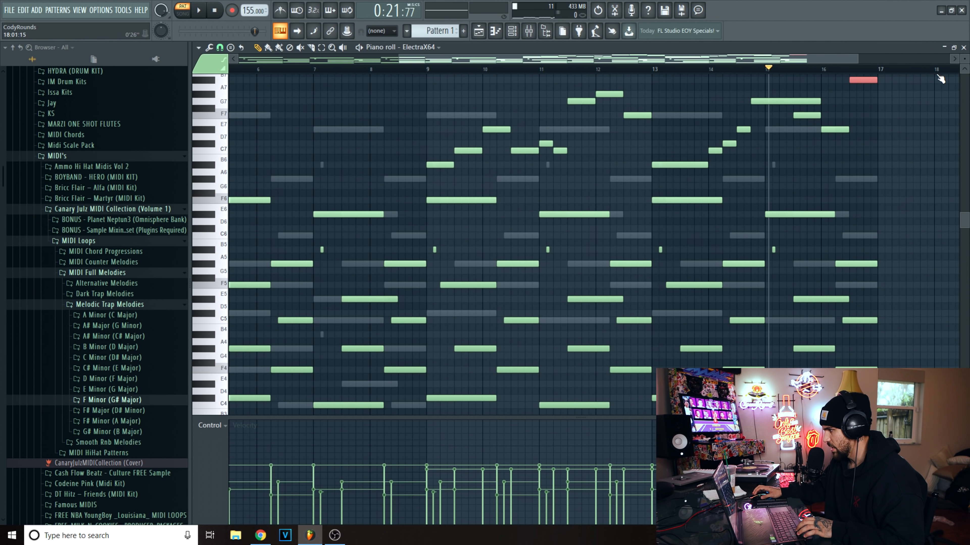
# Copy the extended ElectraX64 melody to ElectraX64 #2, reopen the ElectraX64 piano roll and briefly play it back.
pyautogui.click(963, 47)
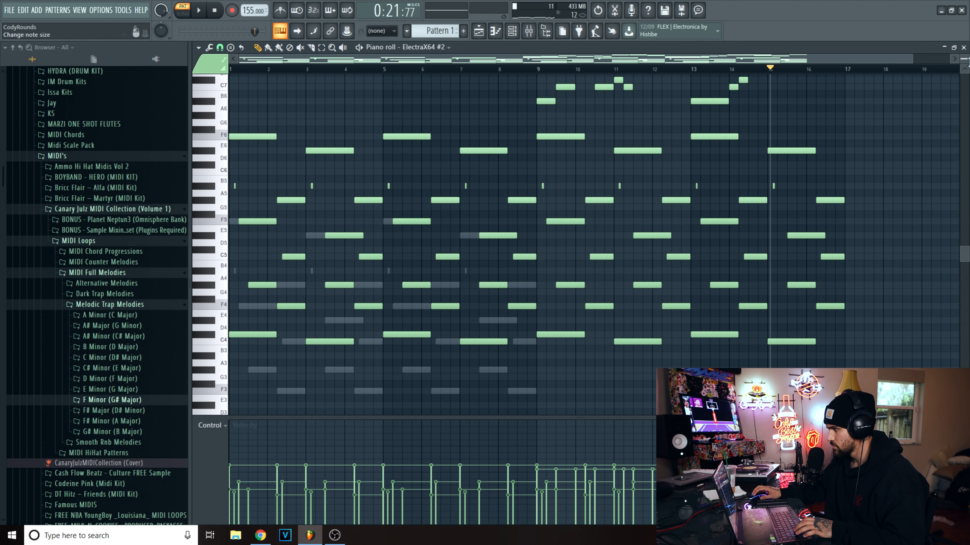
pyautogui.click(964, 48)
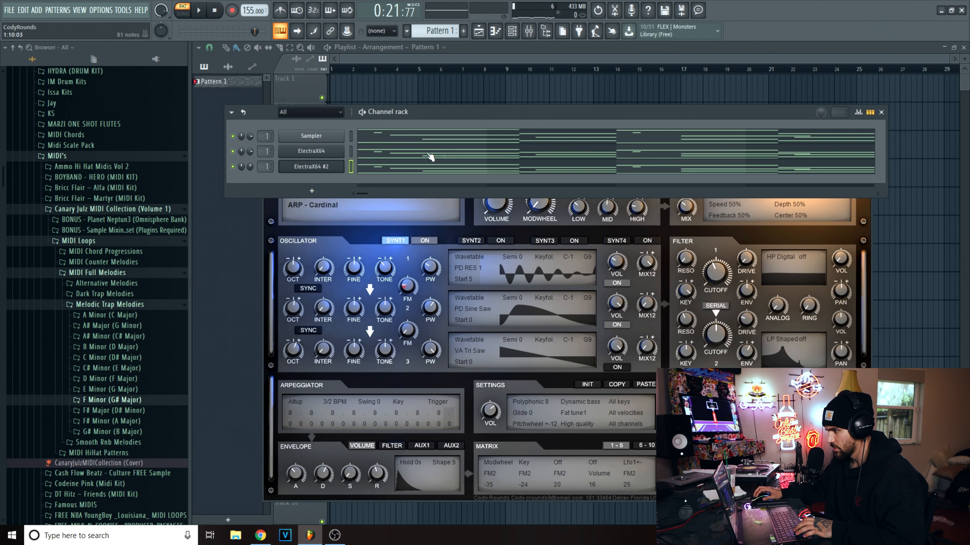
pyautogui.click(416, 156)
pyautogui.hotkey('ctrl', 'Down')
pyautogui.press('space')
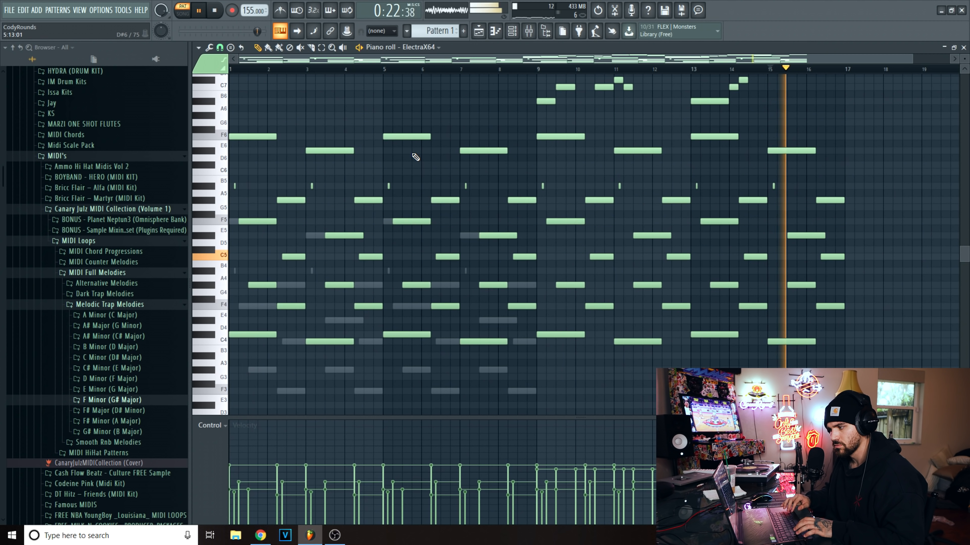
pyautogui.press('space')
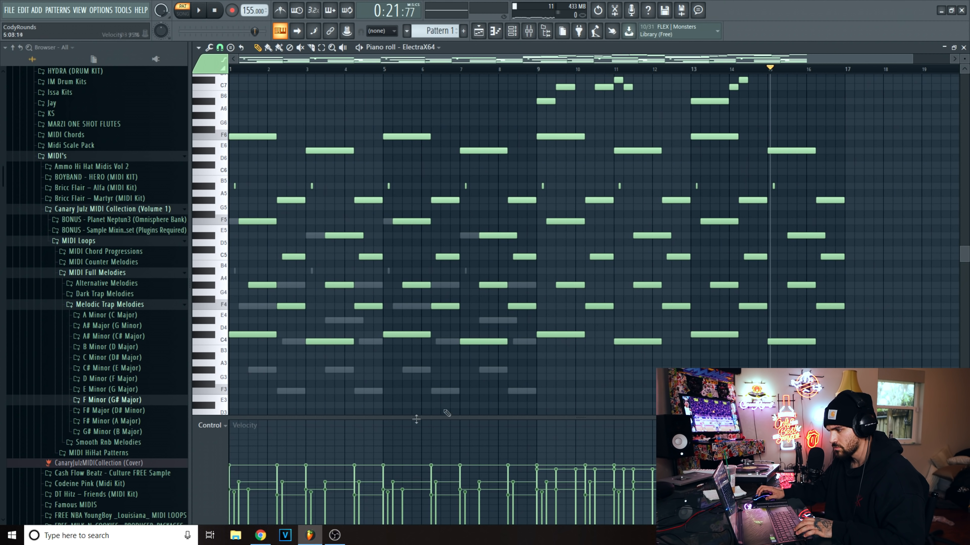
# Delete all the stray notes on the Sampler channel and close the piano roll.
pyautogui.rightClick(450, 389)
pyautogui.rightClick(450, 390)
pyautogui.scroll(-3, 605, 335)
pyautogui.press('space')
pyautogui.press('space')
pyautogui.moveTo(600, 394); pyautogui.dragTo(134, 151)
pyautogui.press('Delete')
pyautogui.press('space')
pyautogui.click(963, 48)
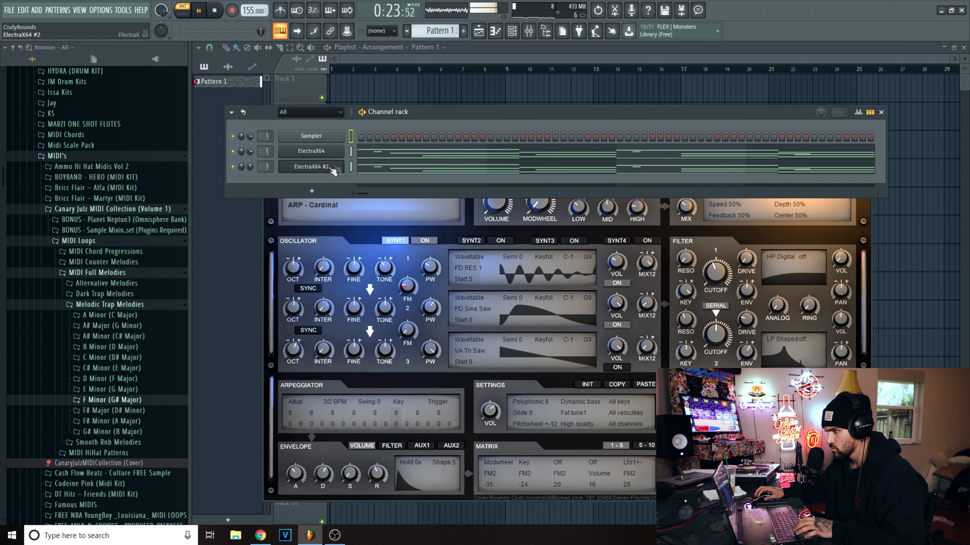
# Clone the ElectraX64 #2 channel and route ElectraX64 #2 and the clone to mixer tracks 2 and 3.
pyautogui.press('space')
pyautogui.rightClick(343, 164)
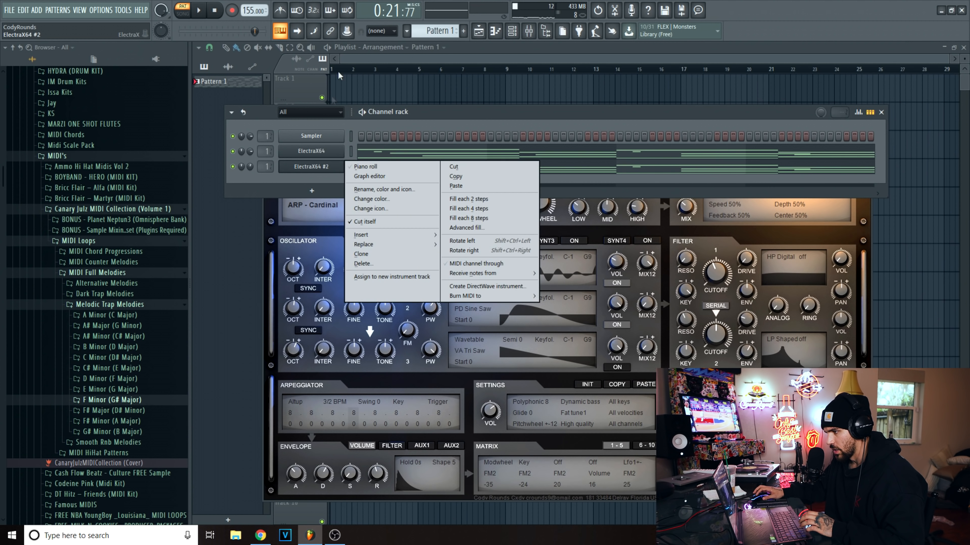
pyautogui.click(368, 258)
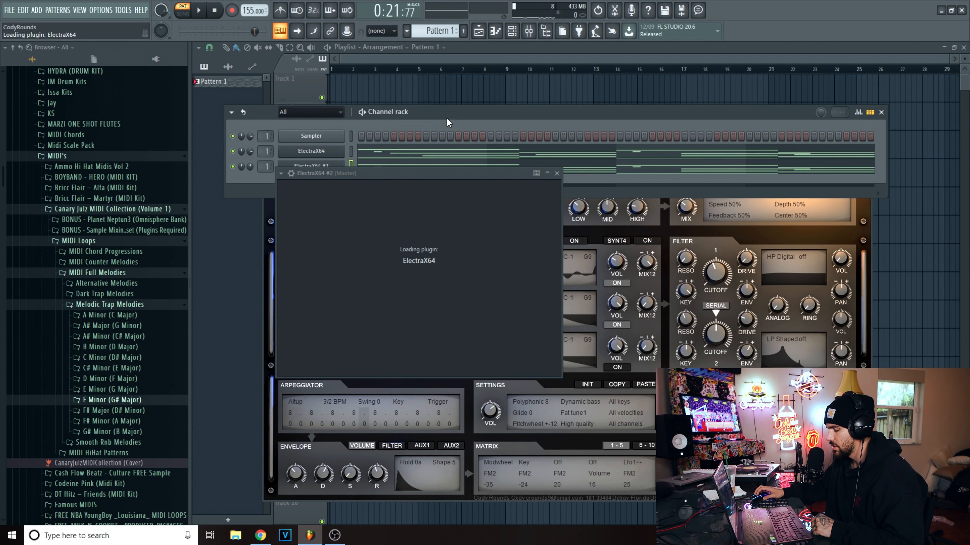
pyautogui.scroll(2, 261, 178)
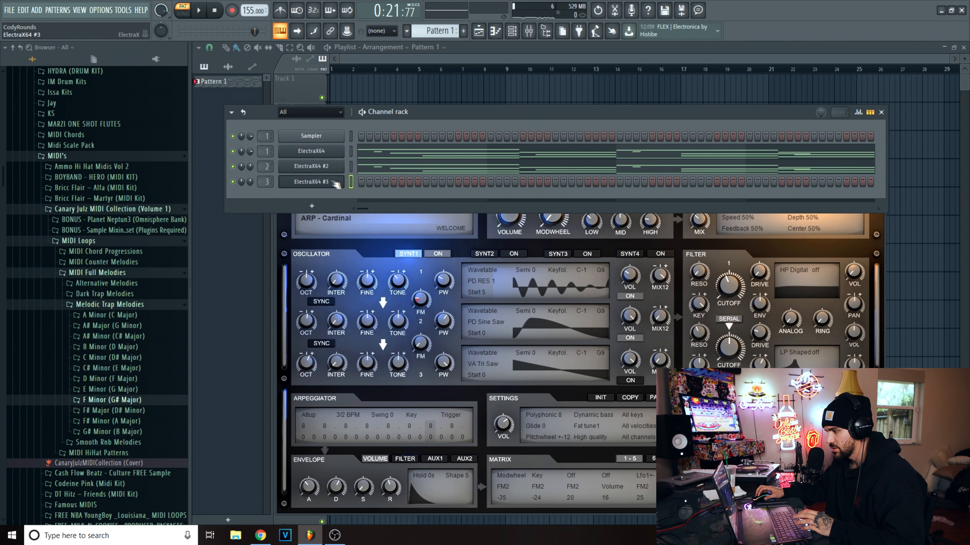
# Load the PLUCK - Genesis preset from the Escapism bank in ElectraX64 #3.
pyautogui.click(381, 233)
pyautogui.click(330, 221)
pyautogui.click(331, 221)
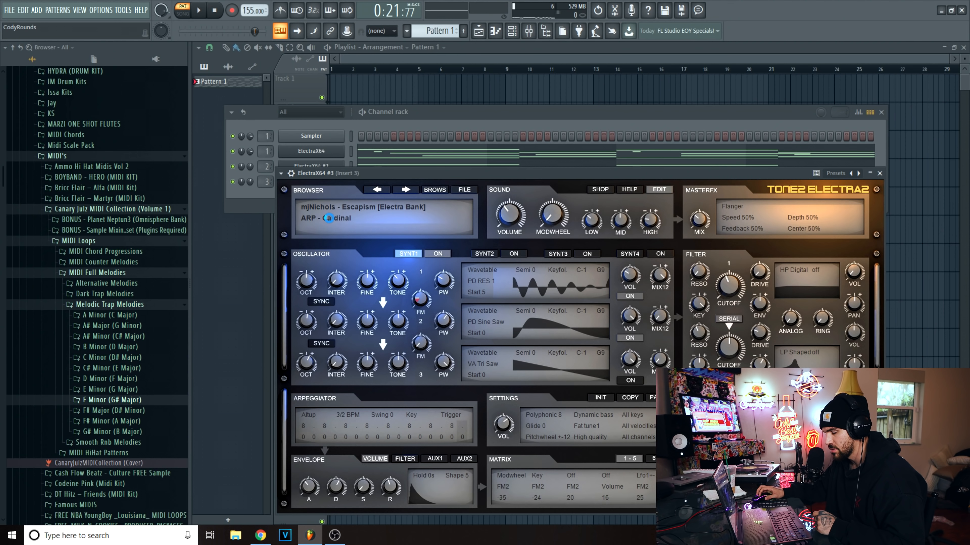
pyautogui.click(329, 218)
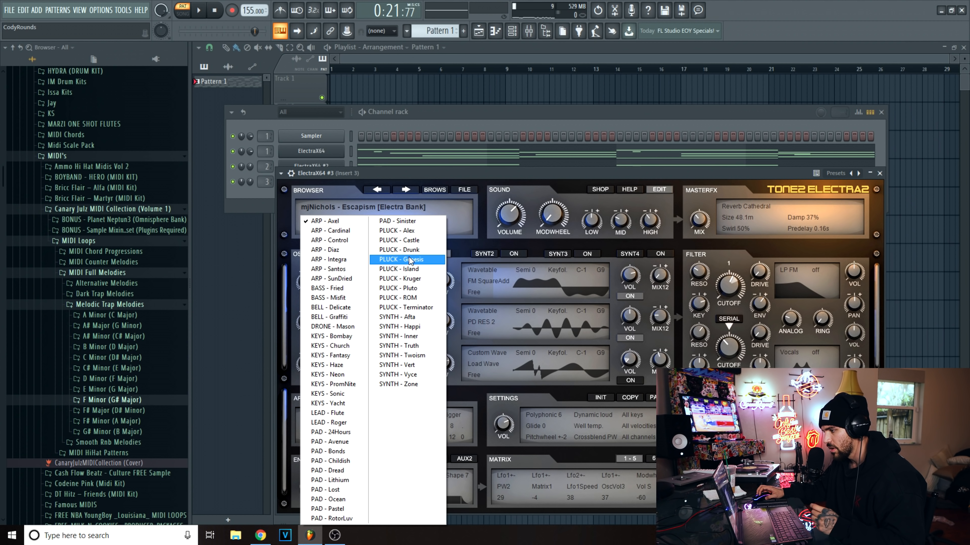
pyautogui.click(438, 260)
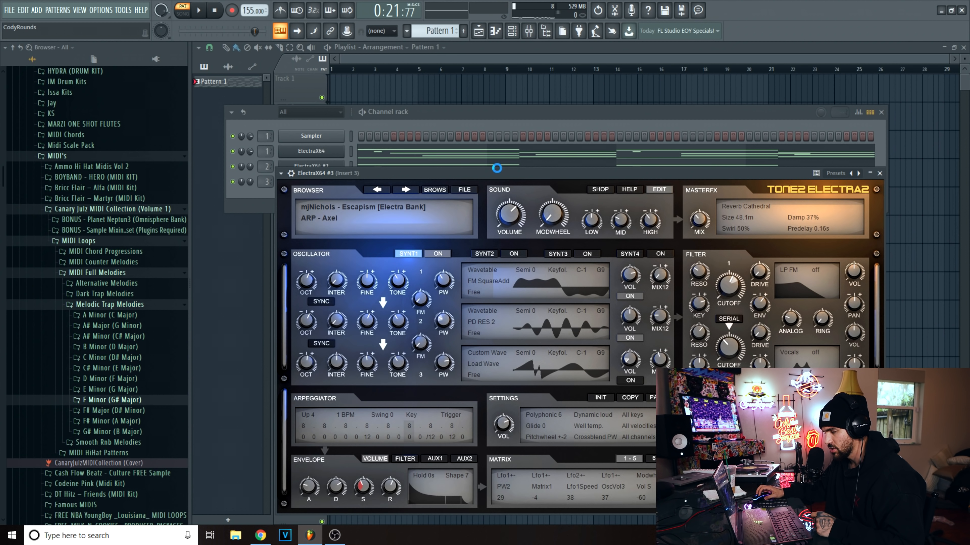
# Paste the melody into ElectraX64 #3, mute the original ElectraX64 channel and play the pattern.
pyautogui.click(513, 127)
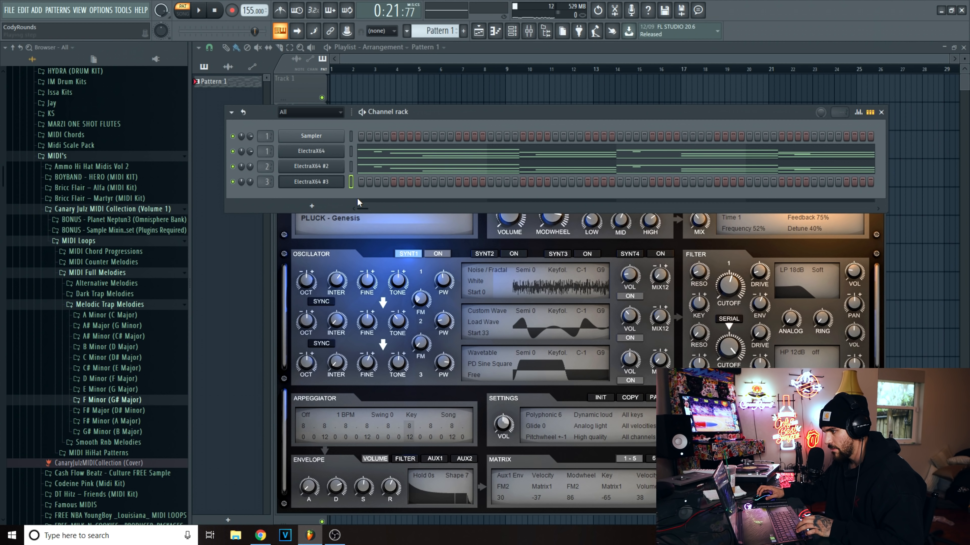
pyautogui.hotkey('ctrl', 'v')
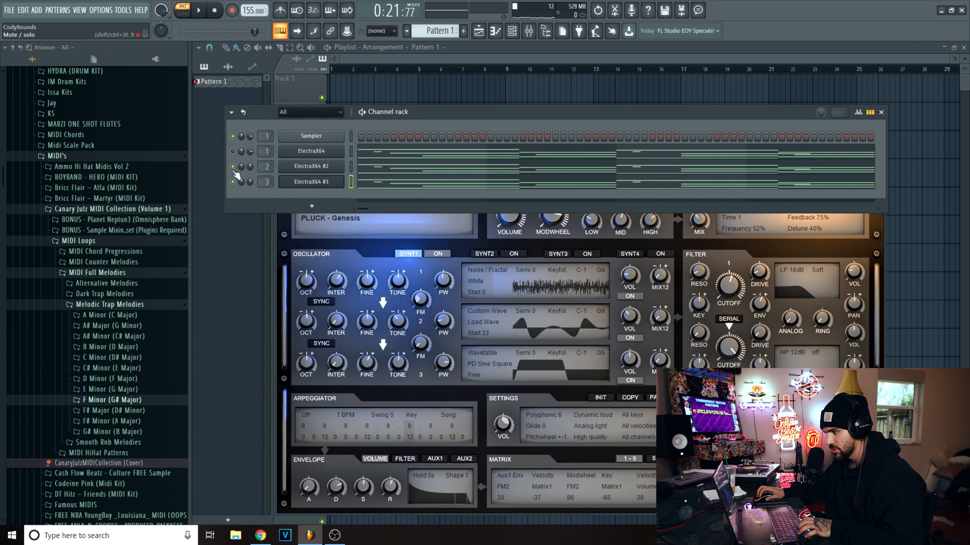
pyautogui.press('space')
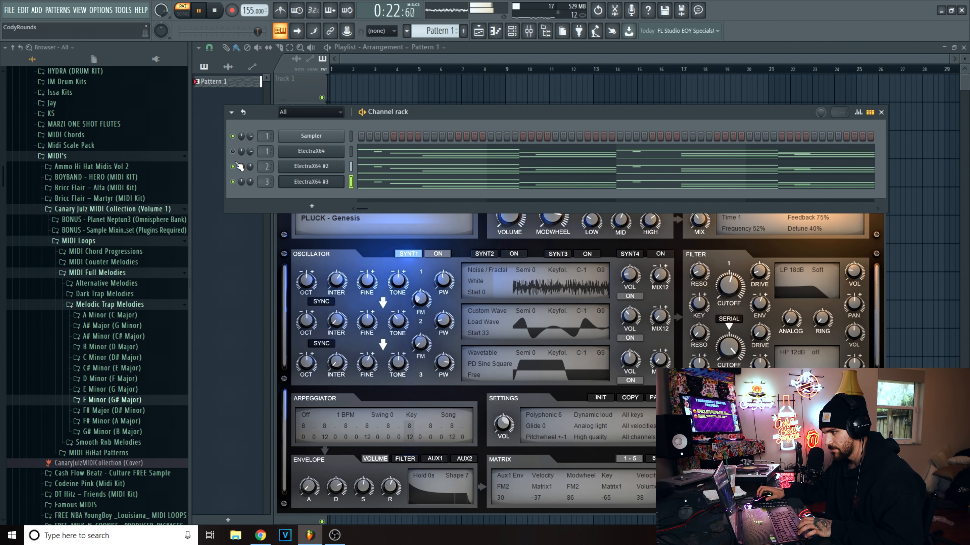
pyautogui.press('space')
pyautogui.press('space')
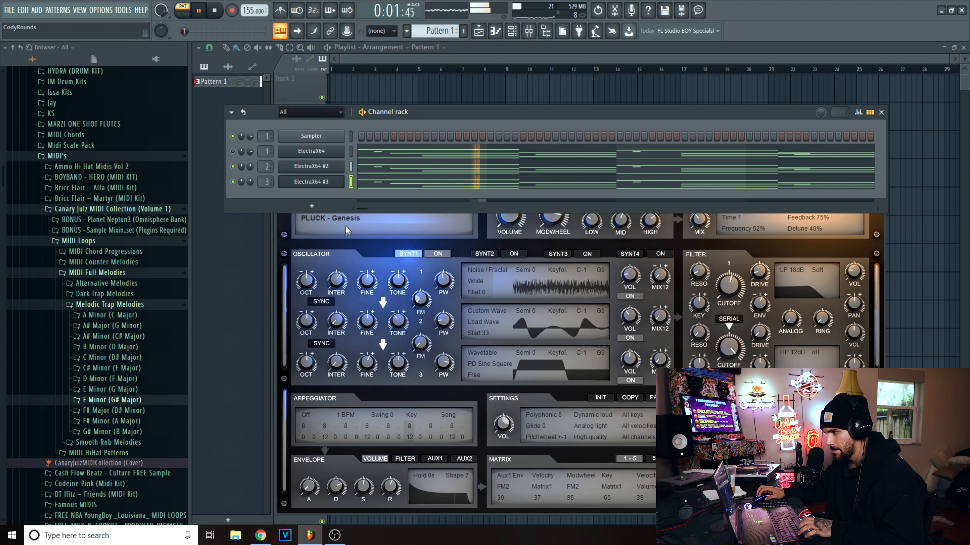
# Solo the ElectraX64 #3 channel, load its PLUCK - Castle preset from the Escapism bank and adjust the channel volume.
pyautogui.click(346, 229)
pyautogui.rightClick(233, 182)
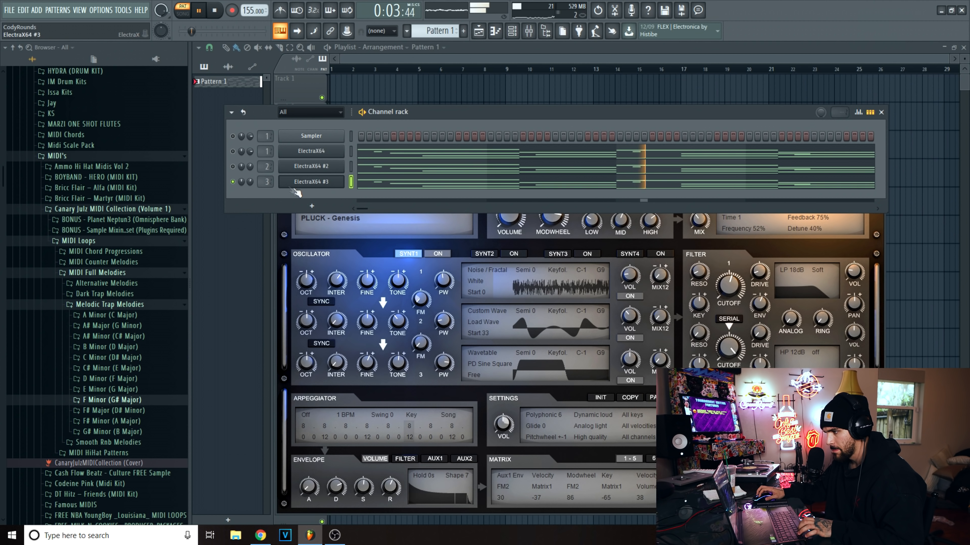
pyautogui.click(350, 221)
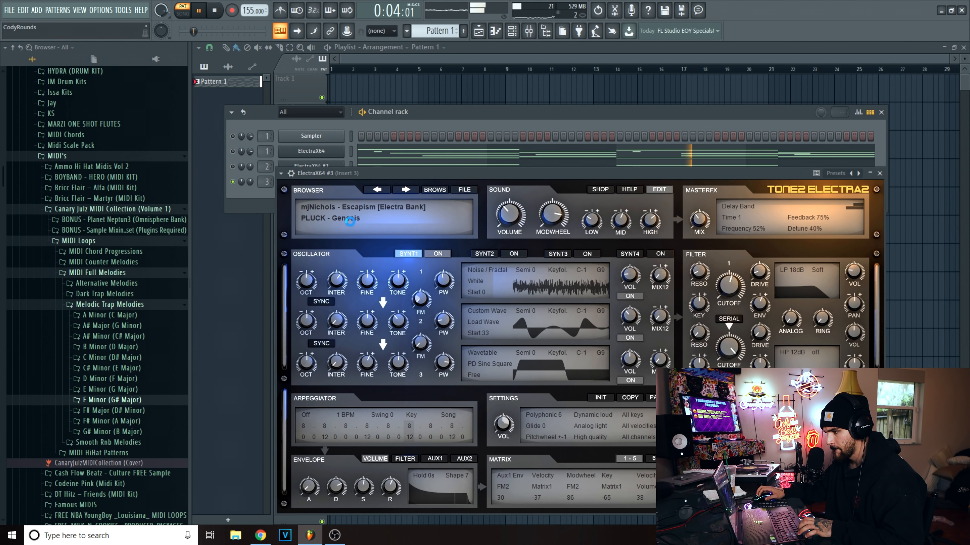
pyautogui.click(344, 221)
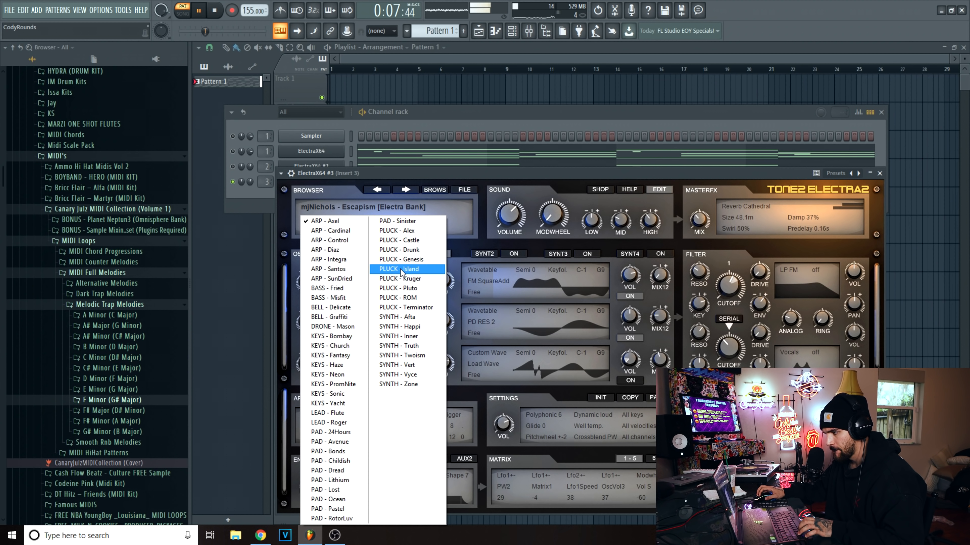
pyautogui.click(406, 241)
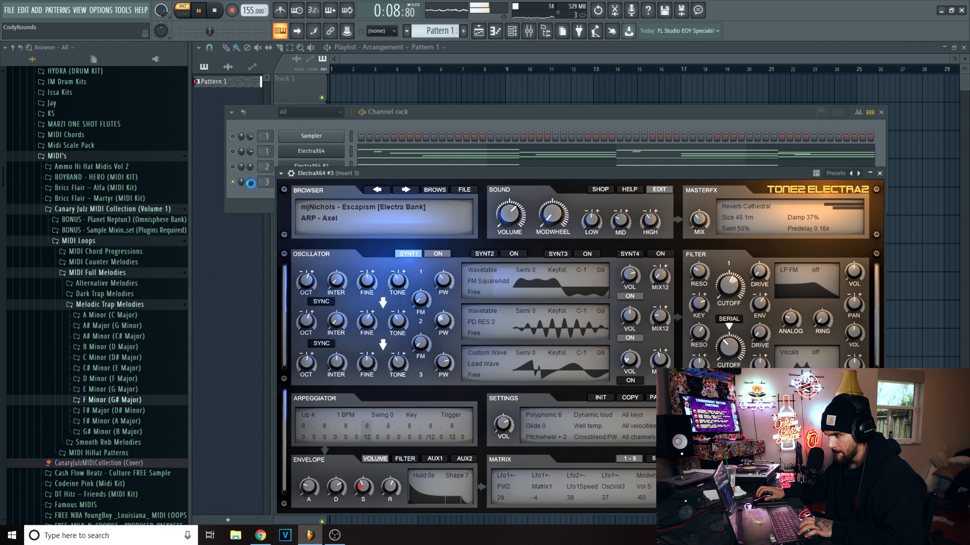
pyautogui.click(252, 182)
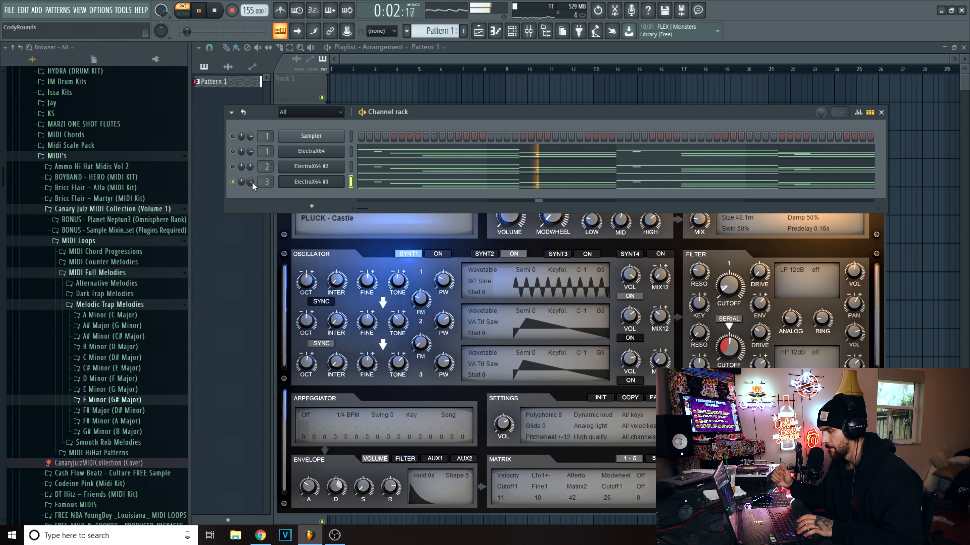
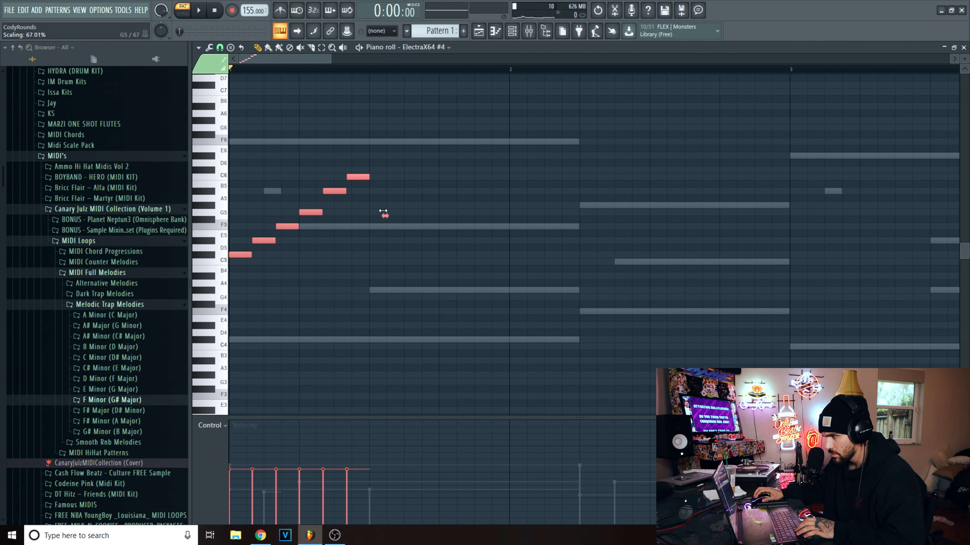
# Transpose the ascending note run in ElectraX64 #4 up two octaves, previewing it between shifts.
pyautogui.scroll(5, 376, 190)
pyautogui.scroll(-5, 381, 185)
pyautogui.press('space')
pyautogui.moveTo(331, 221); pyautogui.dragTo(308, 215)
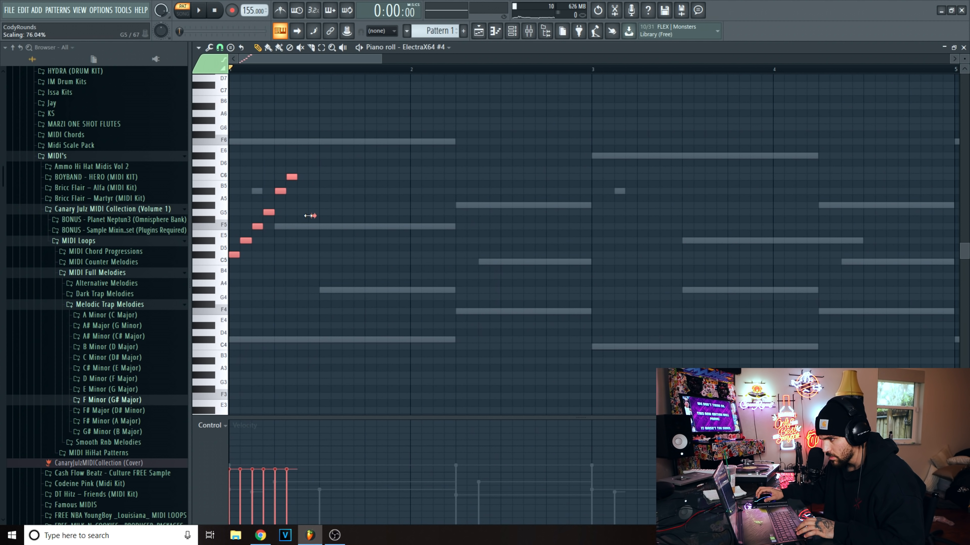
pyautogui.scroll(4, 305, 70)
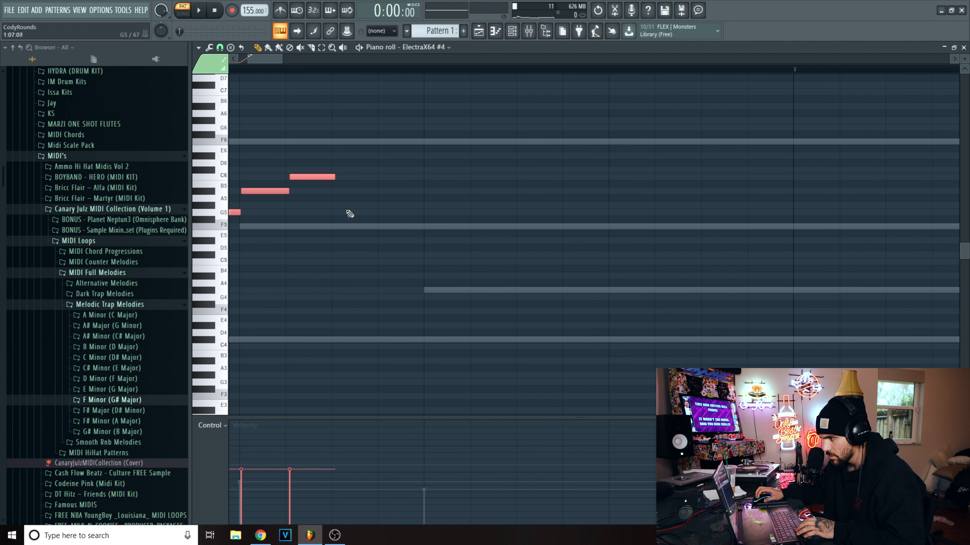
pyautogui.scroll(-4, 344, 215)
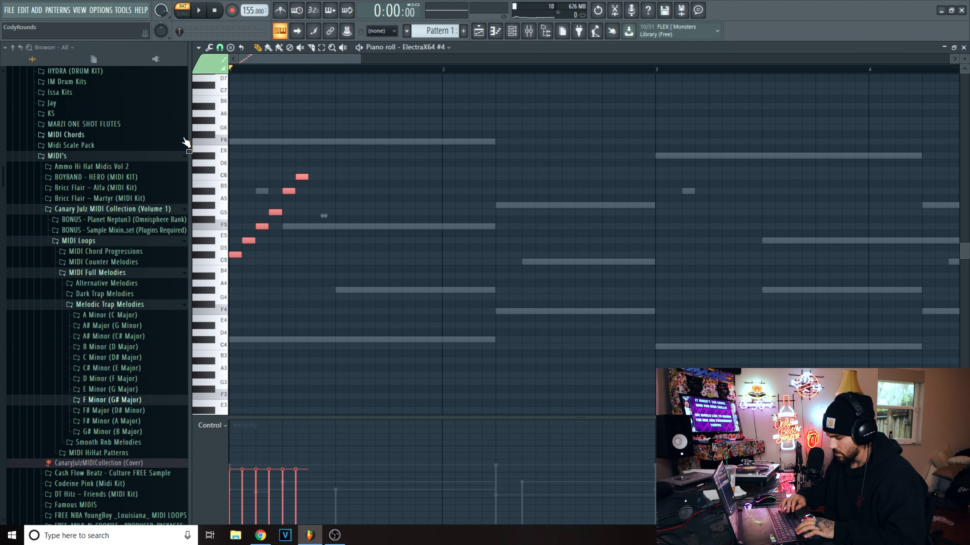
pyautogui.hotkey('ctrl', 'Up')
pyautogui.press('space')
pyautogui.press('space')
pyautogui.hotkey('ctrl', 'Up')
# Extend the ascending run with two more equally long notes at C#8 and D#8.
pyautogui.scroll(7, 317, 153)
pyautogui.click(316, 148)
pyautogui.click(328, 134)
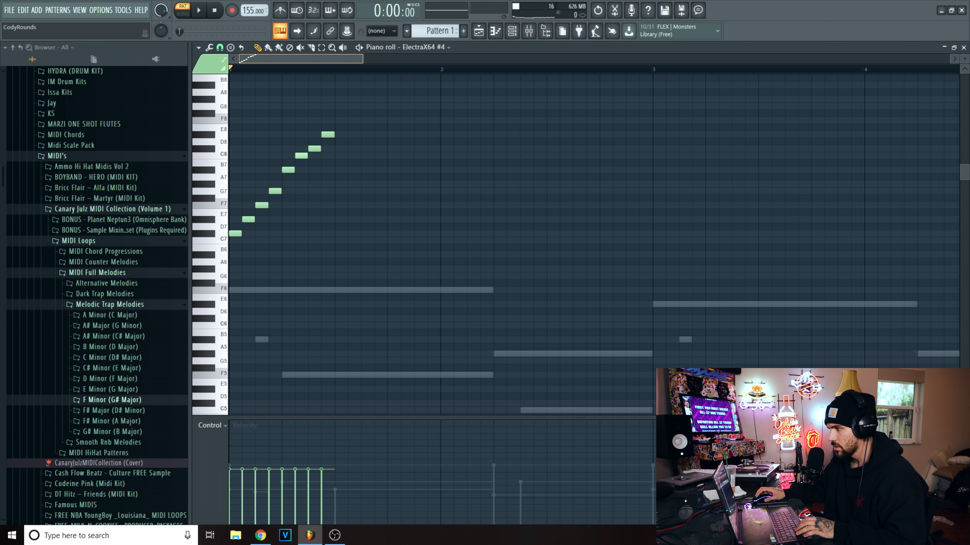
# Play the run, adjust its note velocities and level them all to the same medium value.
pyautogui.scroll(-3, 469, 59)
pyautogui.press('space')
pyautogui.moveTo(295, 426); pyautogui.dragTo(231, 416)
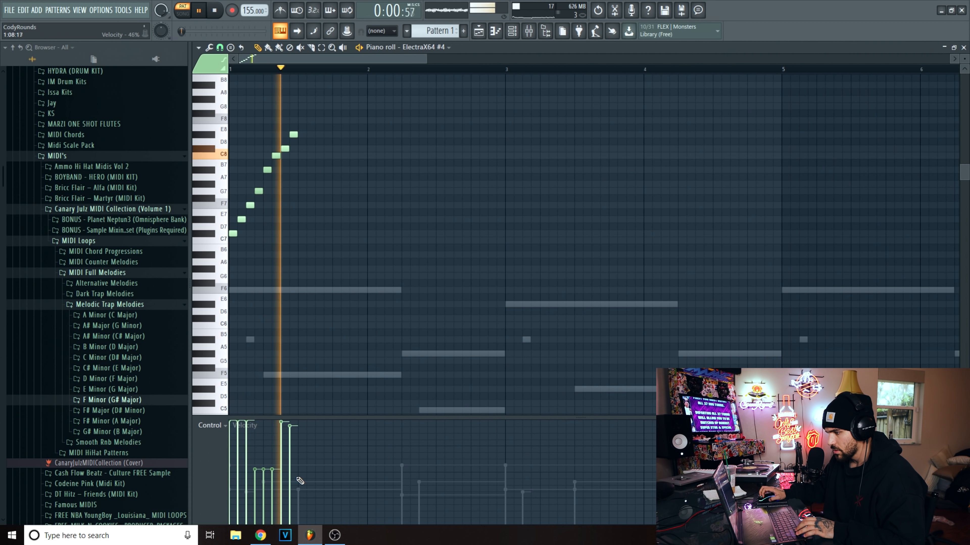
pyautogui.hotkey('ctrl', 'a')
pyautogui.moveTo(305, 483)
pyautogui.mouseDown()
pyautogui.moveTo(161, 473)
pyautogui.moveTo(298, 474)
pyautogui.mouseUp()
pyautogui.press('space')
pyautogui.doubleClick(293, 71)
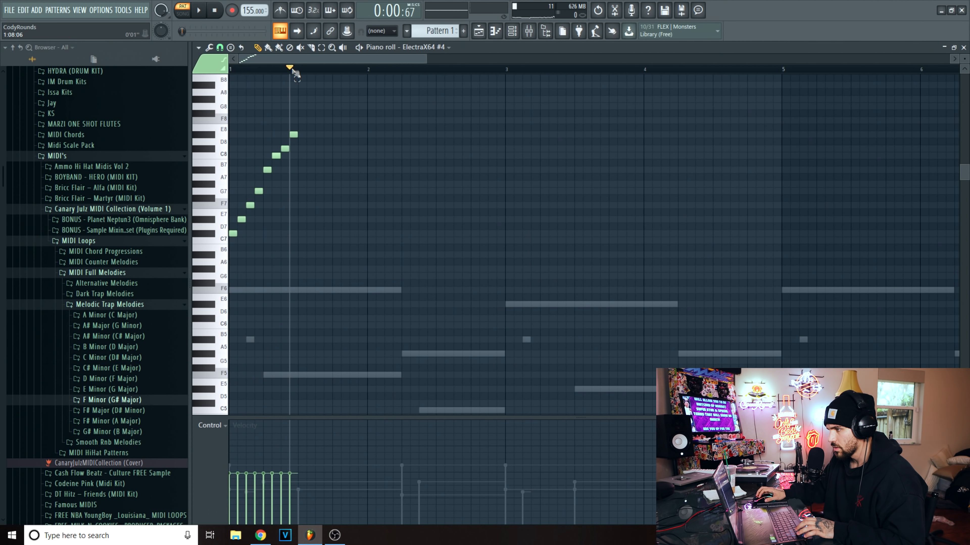
# Audition ElectraX64 #4 with its current preset and switch it to SYNTH - Vert.
pyautogui.click(512, 32)
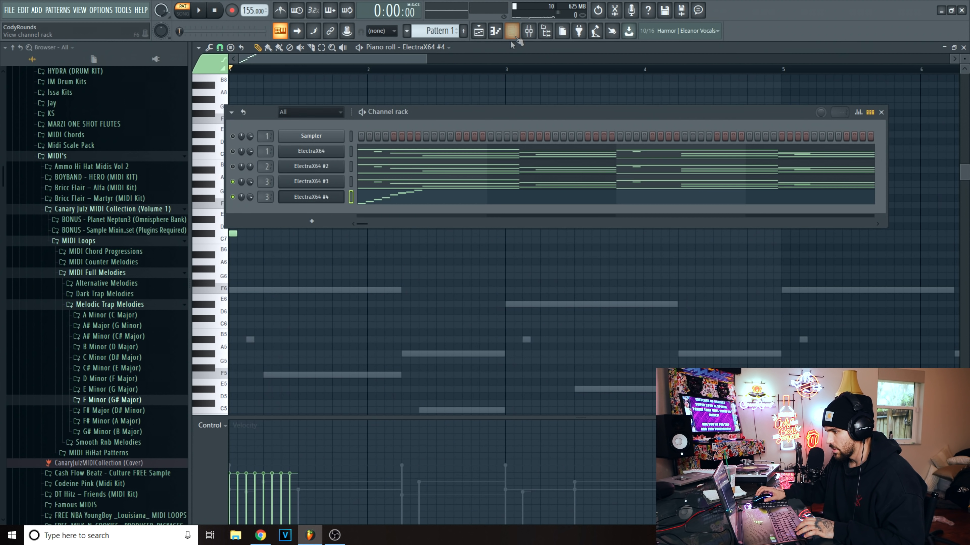
pyautogui.click(311, 196)
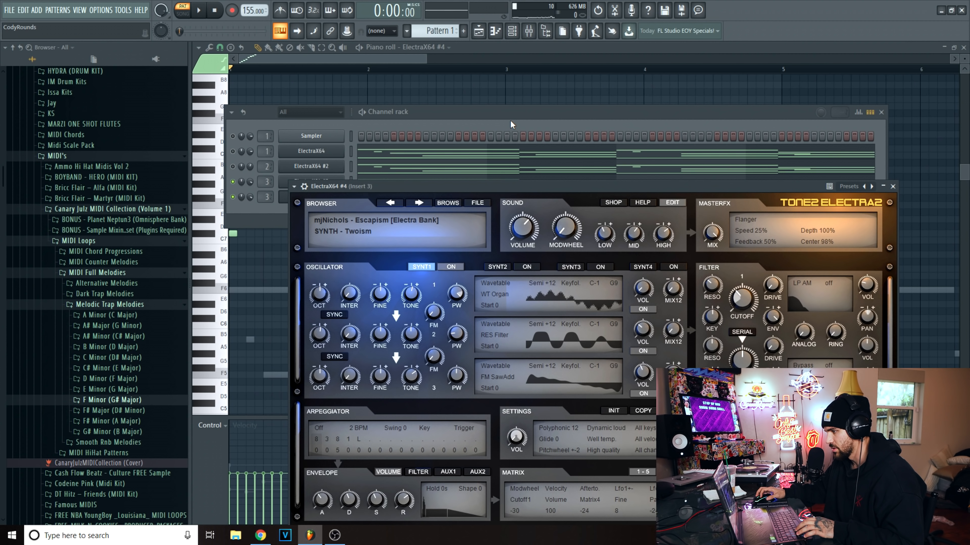
pyautogui.click(511, 121)
pyautogui.press('space')
pyautogui.press('space')
pyautogui.click(348, 234)
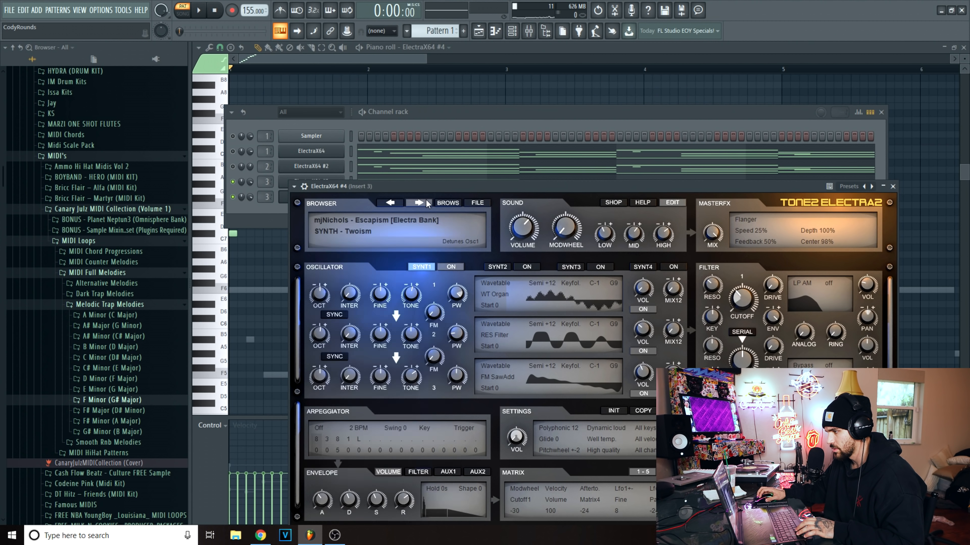
pyautogui.click(425, 202)
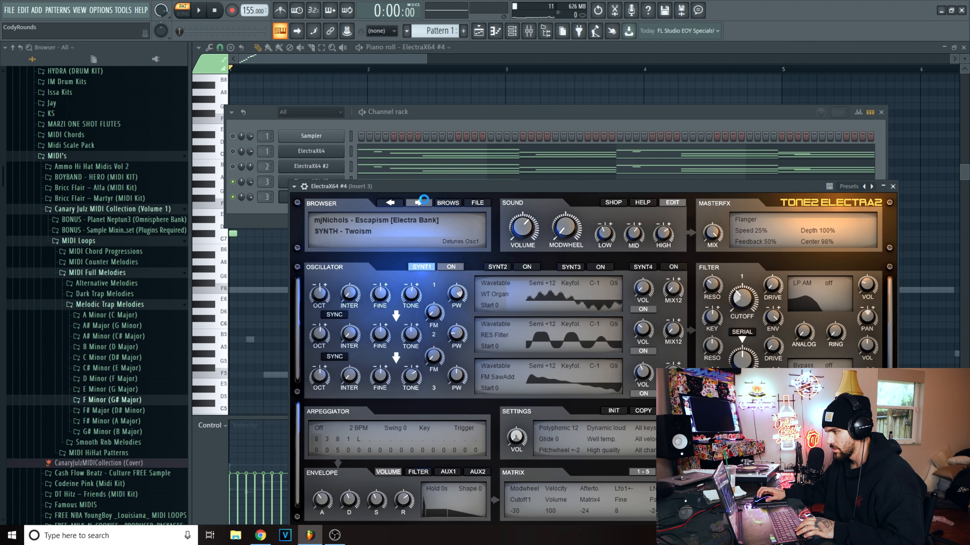
pyautogui.click(429, 116)
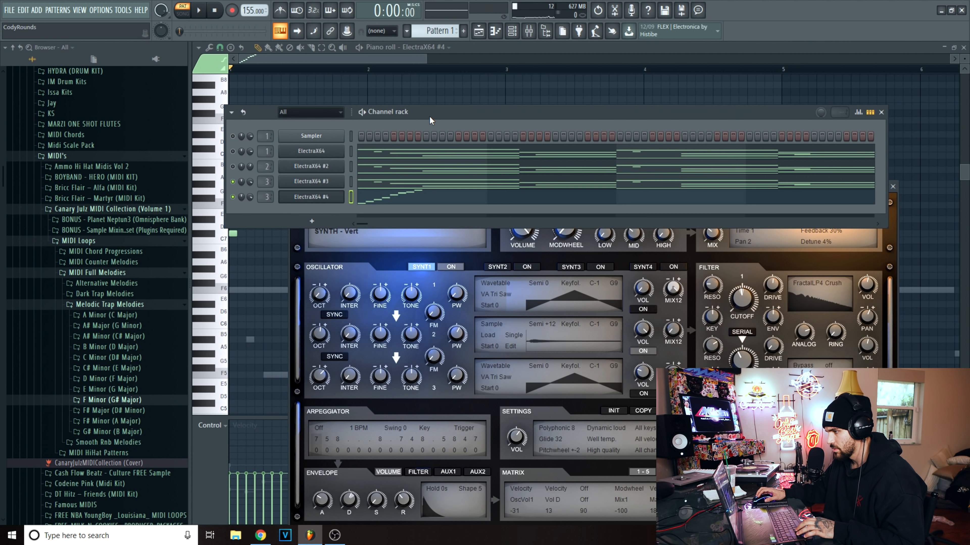
# Route ElectraX64 #4 to mixer track 4 and unmute all channels in the channel rack.
pyautogui.click(258, 195)
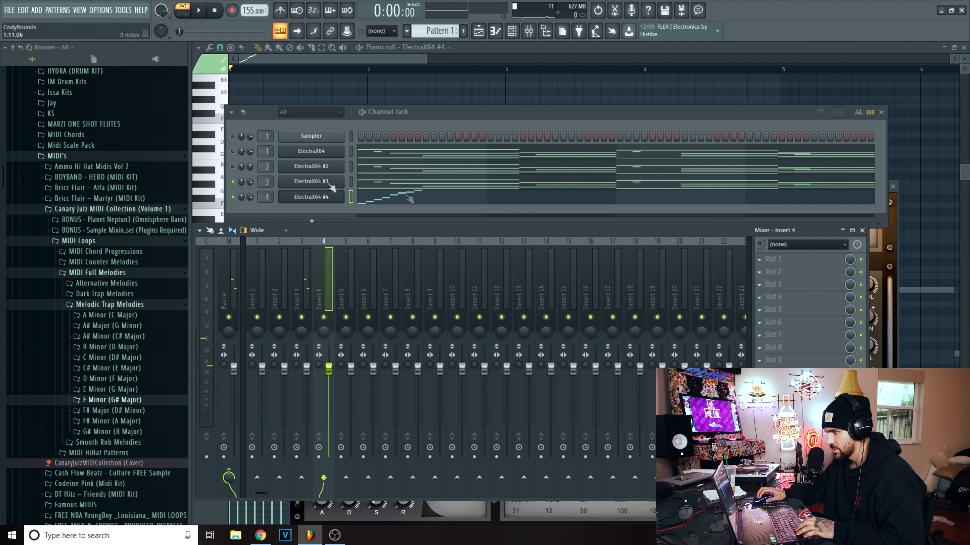
pyautogui.rightClick(233, 167)
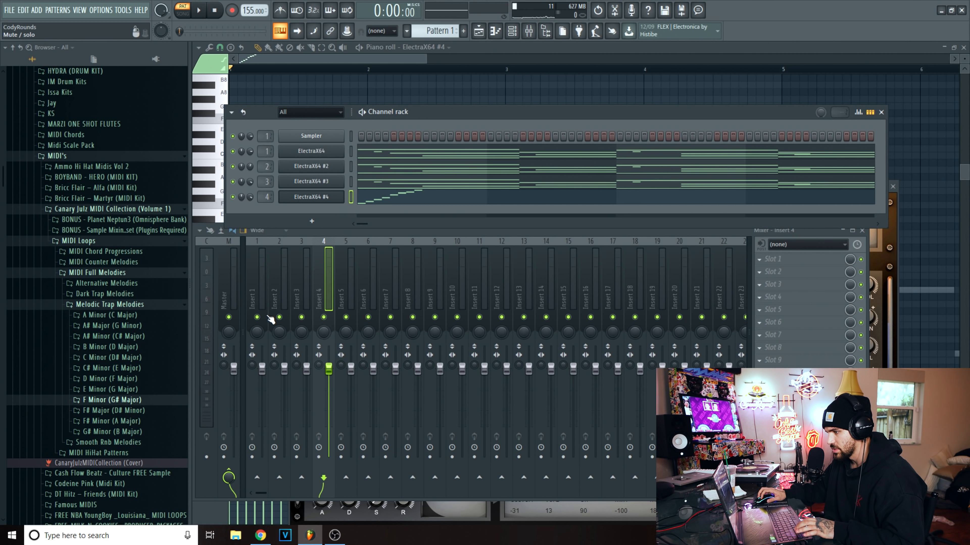
# Solo Insert 1 during playback and add Fruity Parametric EQ 2 in slot 7, rolling off the lows and slightly lowering the highs.
pyautogui.click(269, 292)
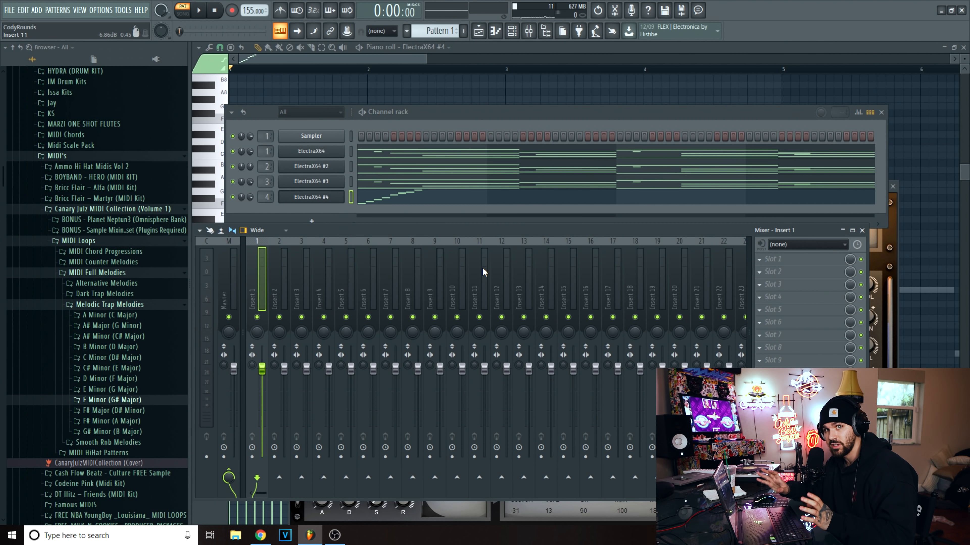
pyautogui.press('space')
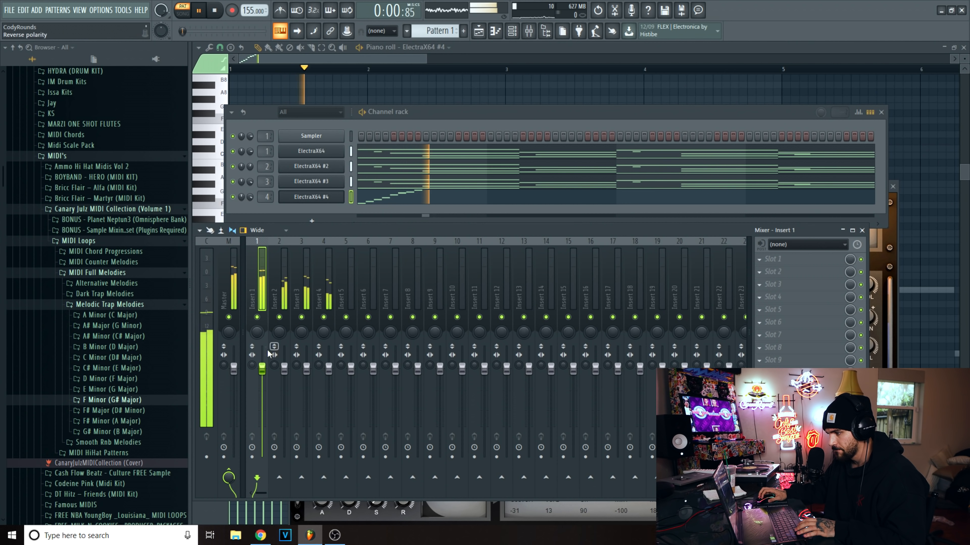
pyautogui.rightClick(257, 317)
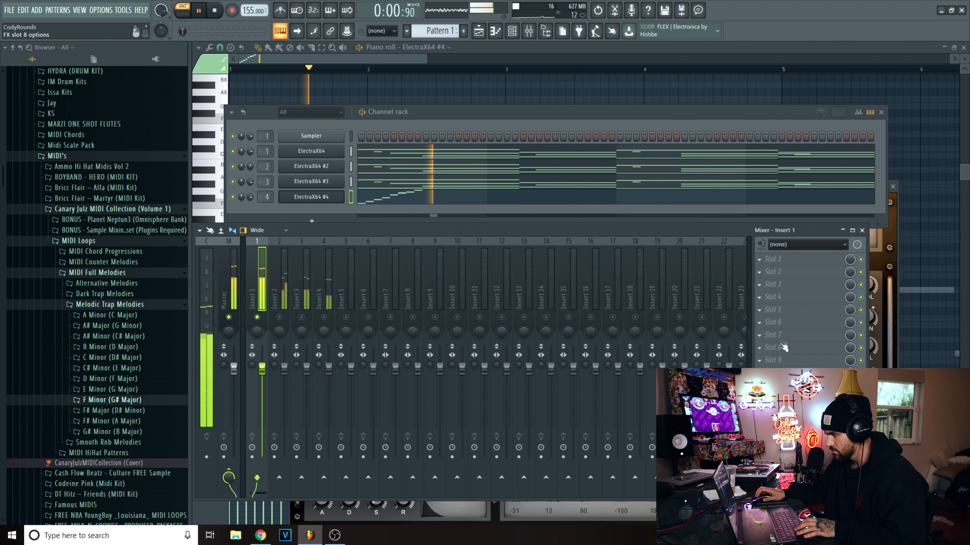
pyautogui.click(775, 335)
pyautogui.click(652, 376)
pyautogui.moveTo(270, 202); pyautogui.dragTo(287, 244)
pyautogui.moveTo(404, 202); pyautogui.dragTo(426, 216)
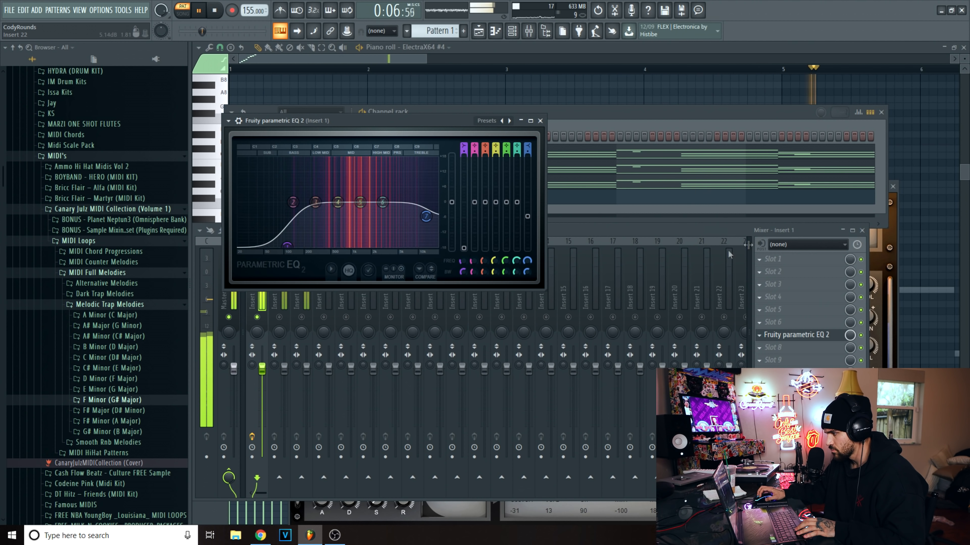
# Play back Insert 1 in solo to check the equalized sound.
pyautogui.press('space')
pyautogui.click(775, 311)
pyautogui.click(446, 229)
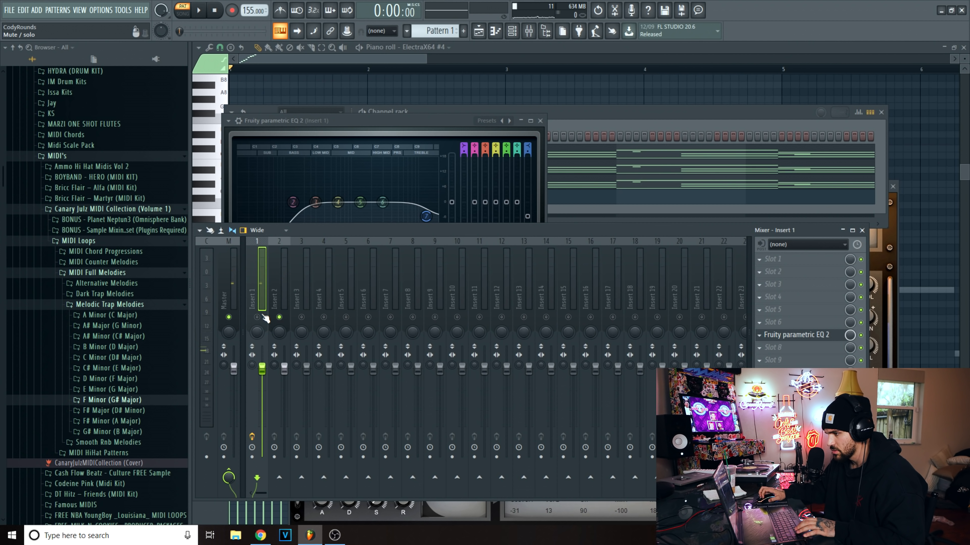
pyautogui.press('space')
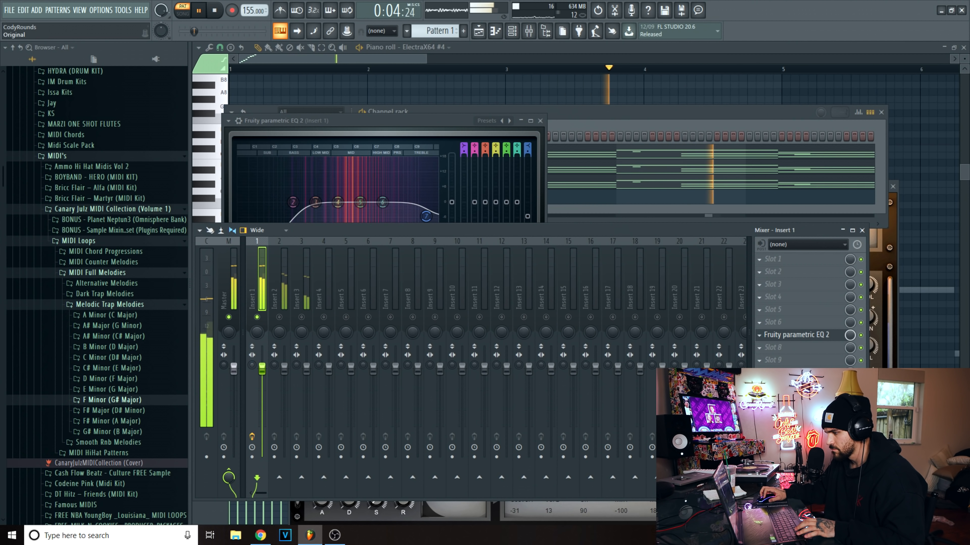
pyautogui.press('space')
# Solo Insert 2 and raise its fader to about 0.9 dB, trying its stereo separation during playback.
pyautogui.click(286, 326)
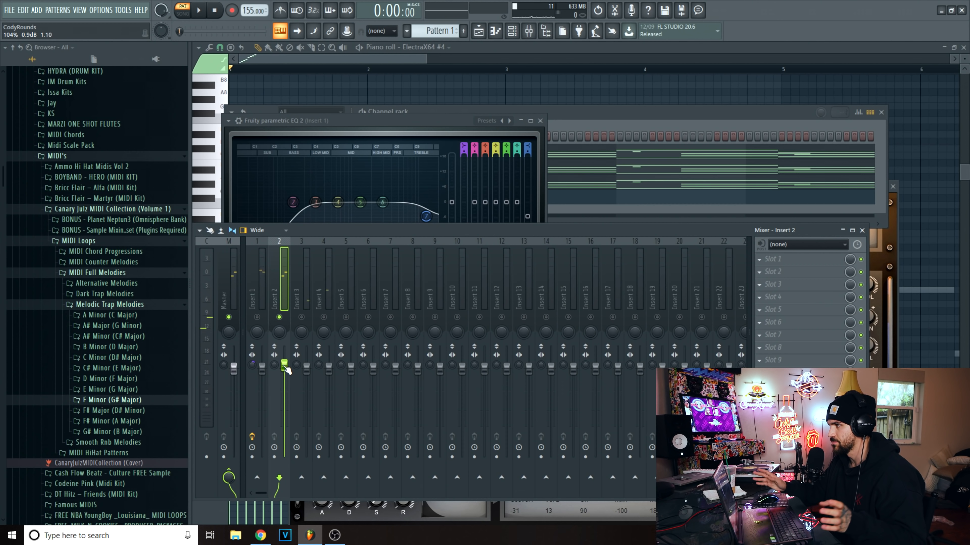
pyautogui.press('space')
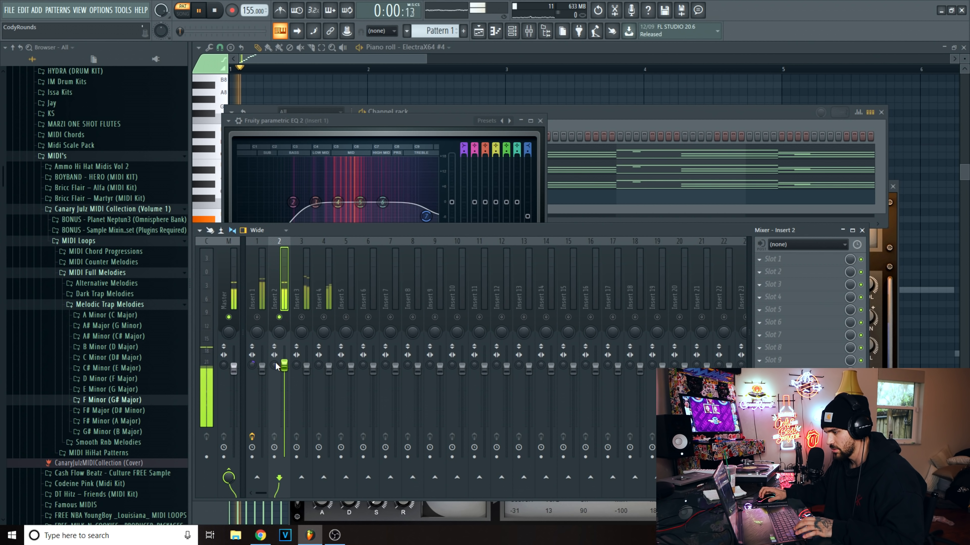
pyautogui.moveTo(274, 365); pyautogui.dragTo(274, 372)
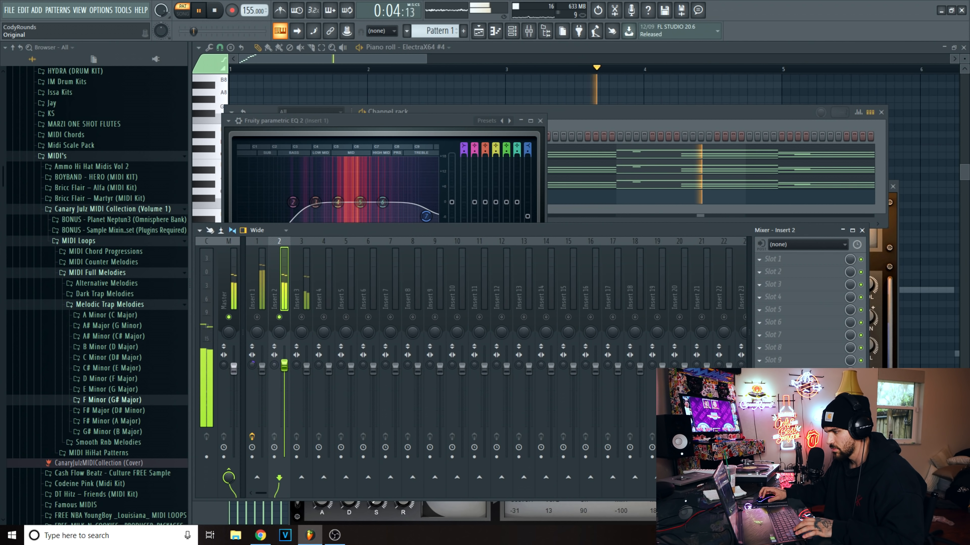
# Add Fruity Parametric EQ 2 in slot 7 of Insert 2 and load the 20Hz + 18kHz cut preset.
pyautogui.click(772, 335)
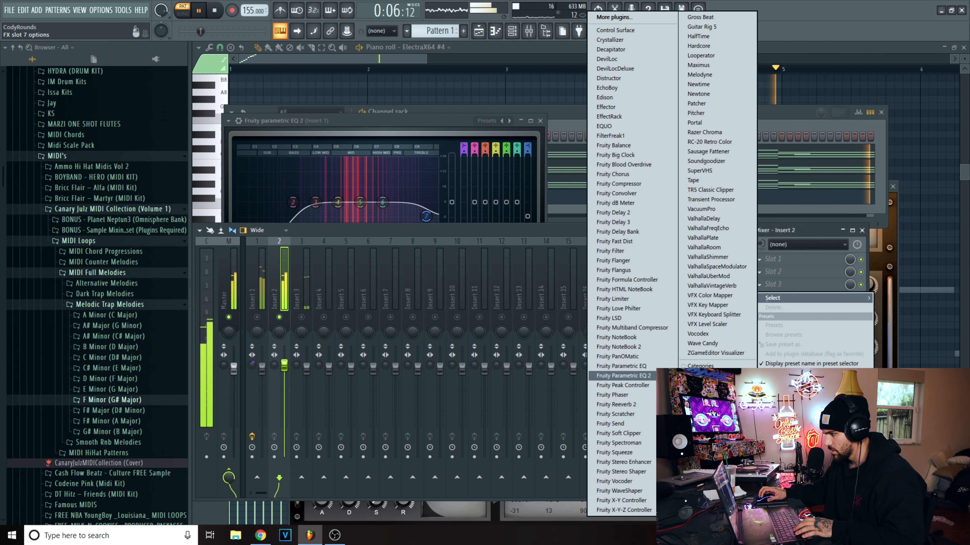
pyautogui.click(623, 375)
pyautogui.moveTo(296, 245); pyautogui.dragTo(335, 272)
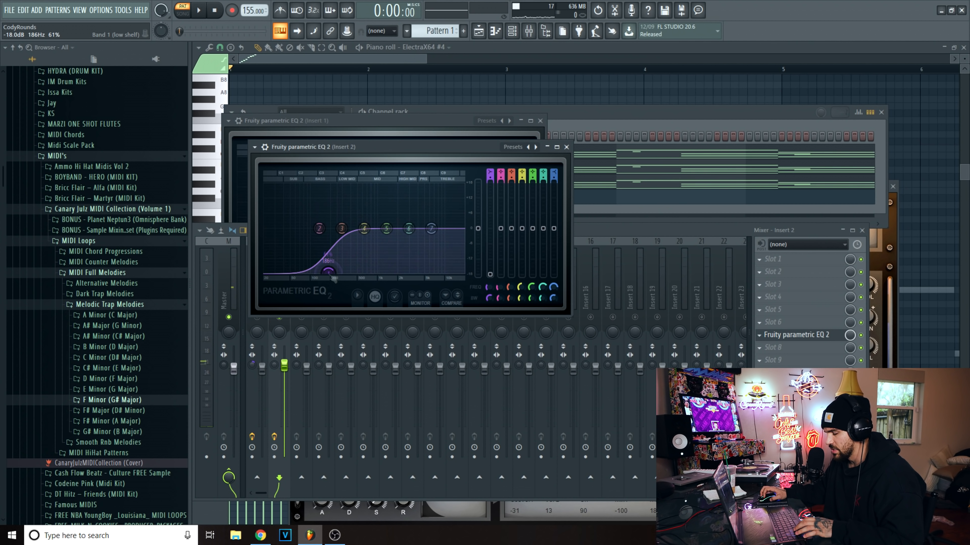
pyautogui.click(530, 149)
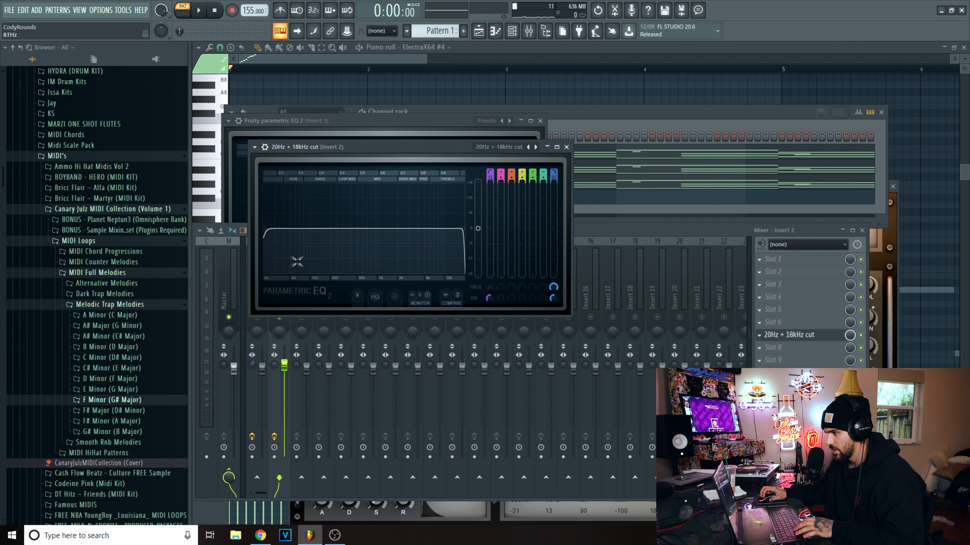
# Raise the low-cut frequency on Insert 2's EQ and fine-tune its high cut during playback.
pyautogui.press('space')
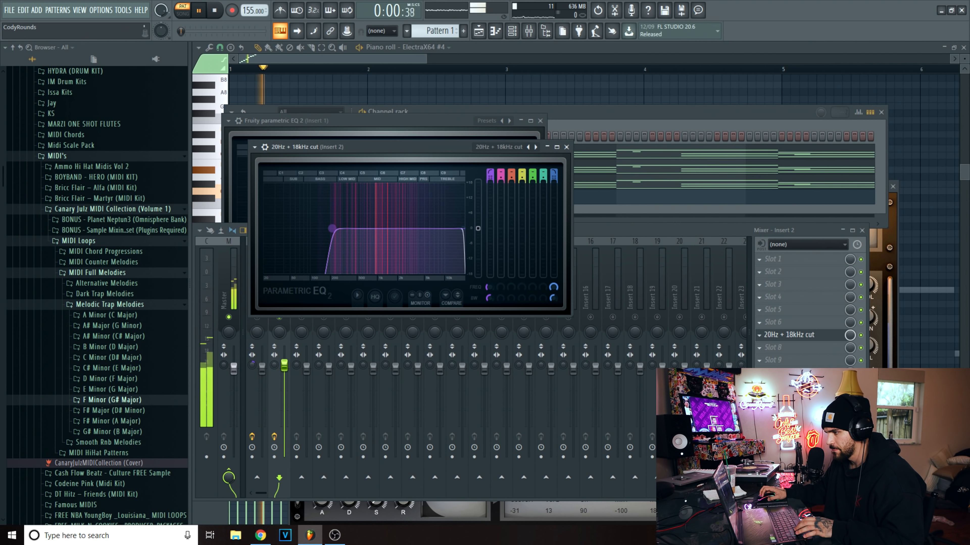
pyautogui.moveTo(338, 229)
pyautogui.mouseDown()
pyautogui.moveTo(265, 229)
pyautogui.moveTo(335, 229)
pyautogui.mouseUp()
pyautogui.moveTo(464, 228)
pyautogui.mouseDown()
pyautogui.moveTo(432, 229)
pyautogui.moveTo(464, 229)
pyautogui.mouseUp()
pyautogui.press('space')
# Solo Insert 3 and add Fruity Parametric EQ 2 in slot 5 during playback.
pyautogui.click(305, 318)
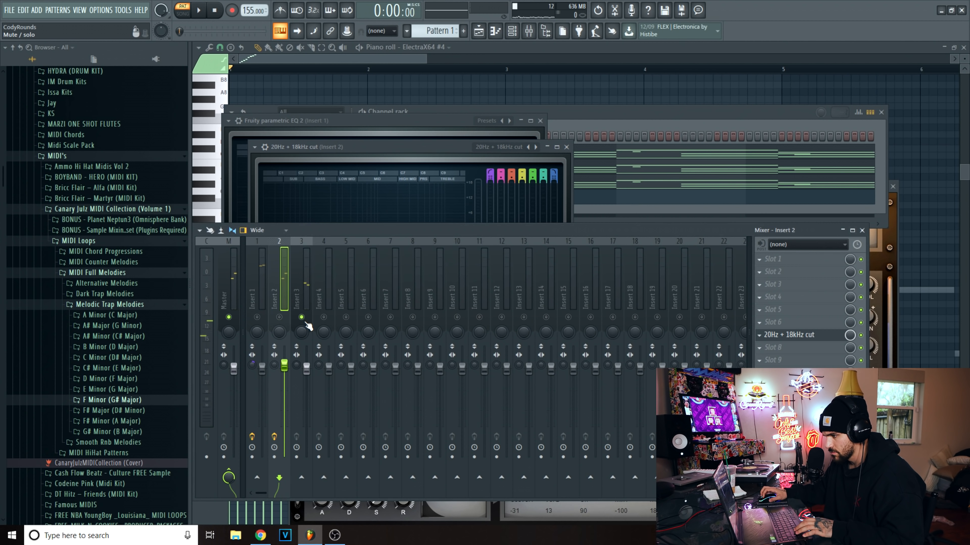
pyautogui.press('space')
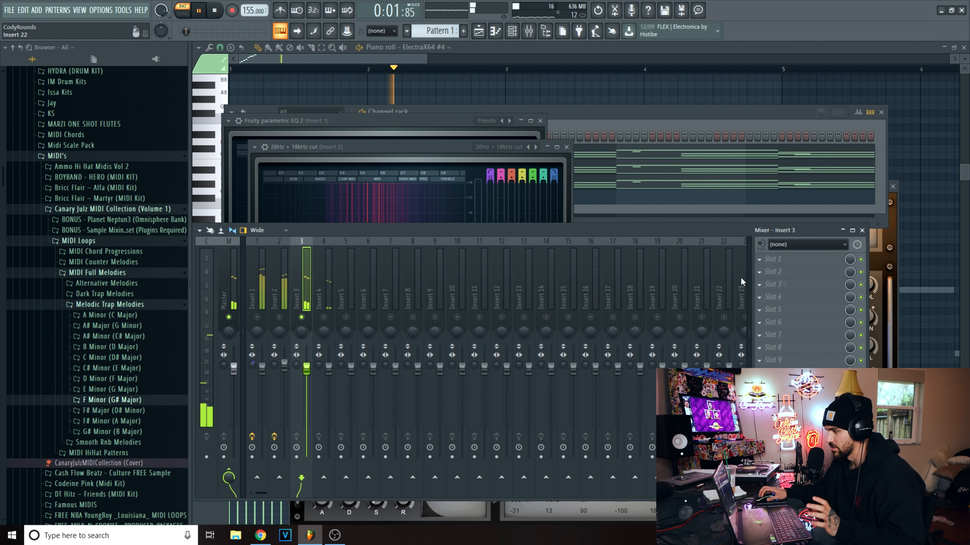
pyautogui.click(759, 285)
pyautogui.moveTo(779, 298)
pyautogui.click(641, 377)
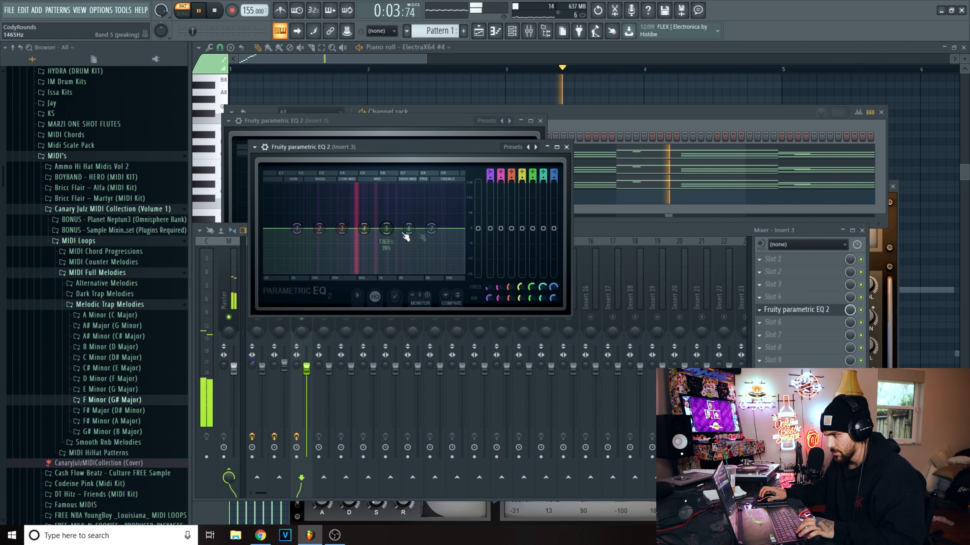
# Cut the lows on Insert 3's EQ and gently boost the highs, with a widened band 6 boost around 3 kHz.
pyautogui.moveTo(297, 229); pyautogui.dragTo(326, 273)
pyautogui.moveTo(409, 229); pyautogui.dragTo(445, 218)
pyautogui.scroll(-2, 408, 220)
pyautogui.scroll(-3, 414, 219)
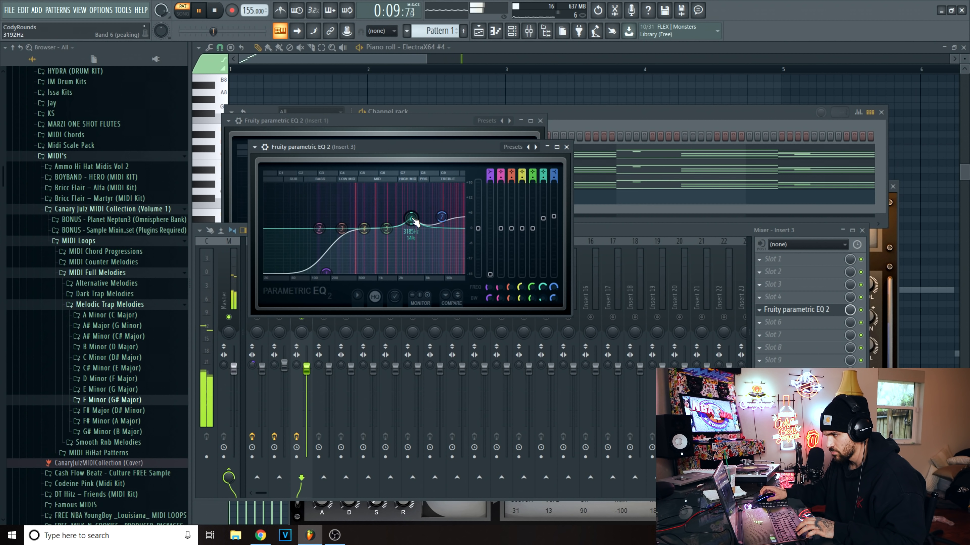
pyautogui.scroll(1, 399, 220)
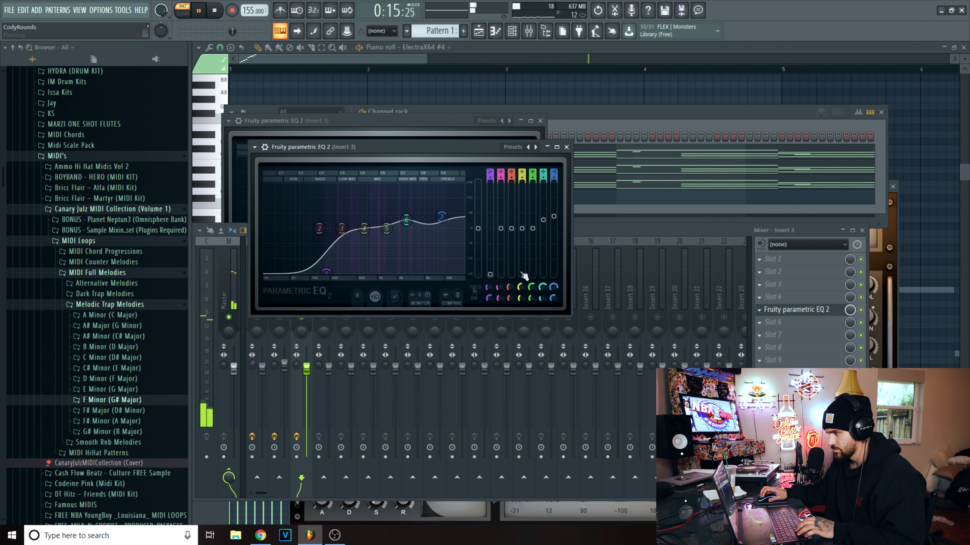
# Solo Insert 4 and add EffectRack in slot 5.
pyautogui.click(594, 228)
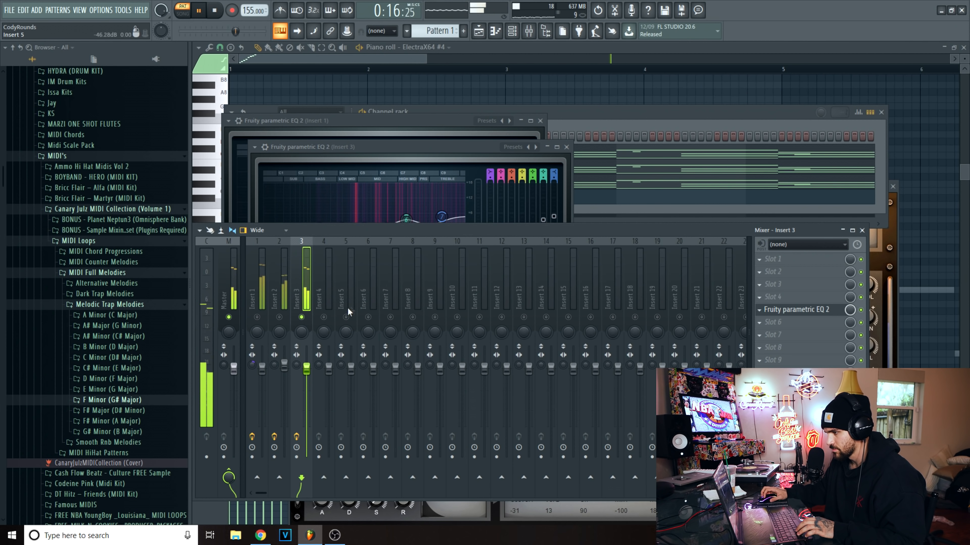
pyautogui.click(324, 317)
pyautogui.click(330, 322)
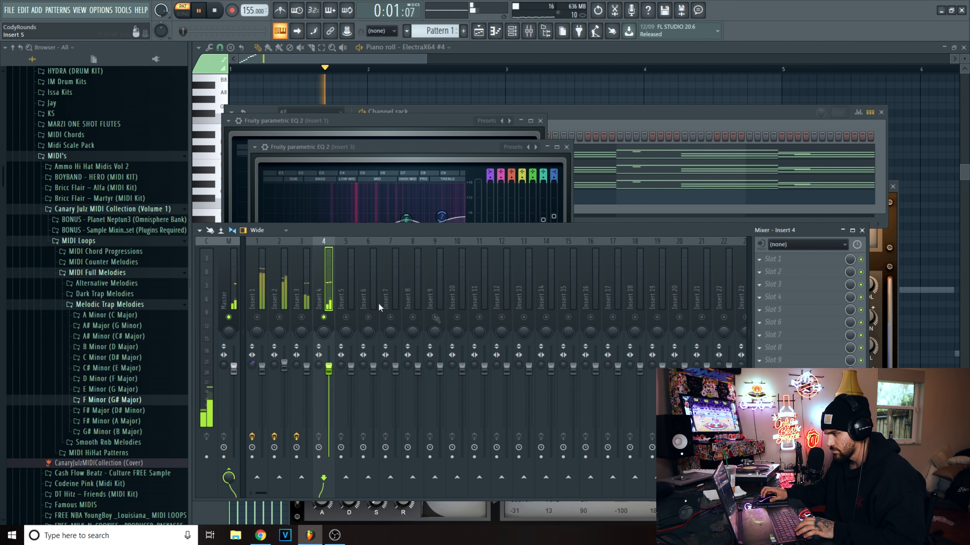
pyautogui.press('space')
pyautogui.click(782, 310)
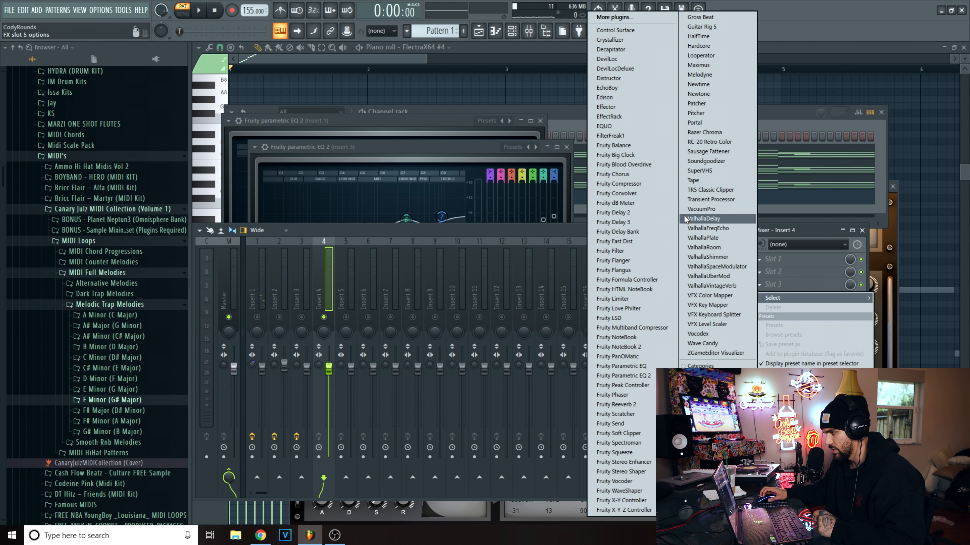
pyautogui.click(634, 117)
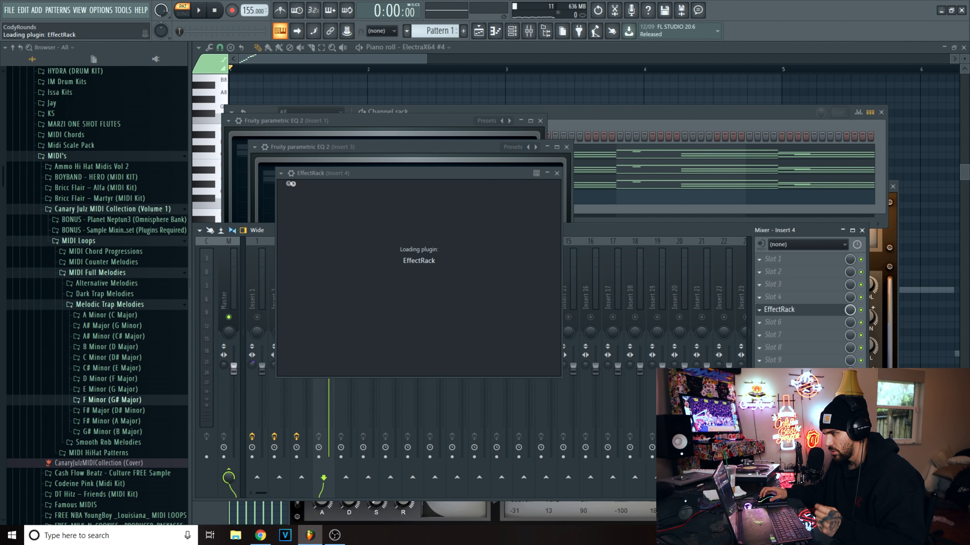
# Load the Wide Motion Chorus preset in Insert 4's EffectRack and start playback.
pyautogui.click(320, 188)
pyautogui.moveTo(366, 202)
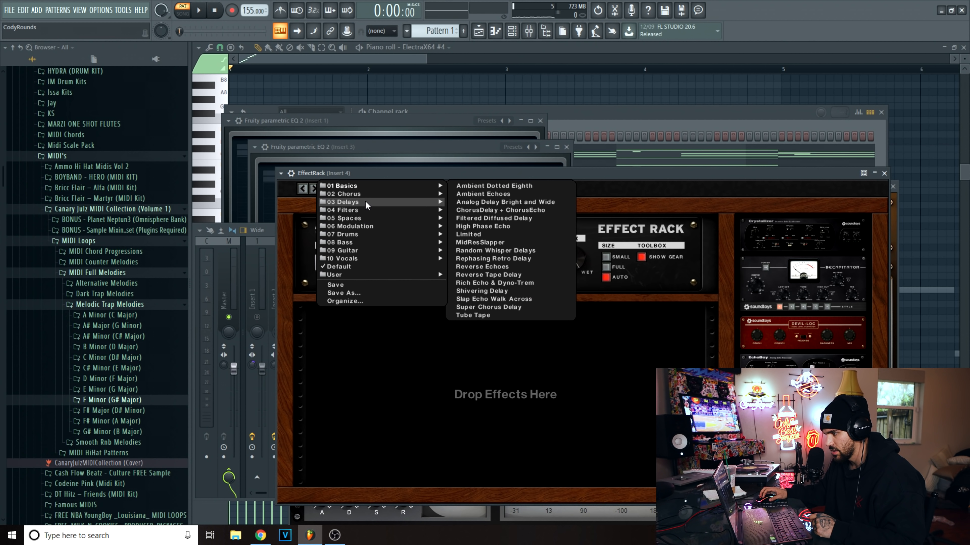
pyautogui.moveTo(431, 195)
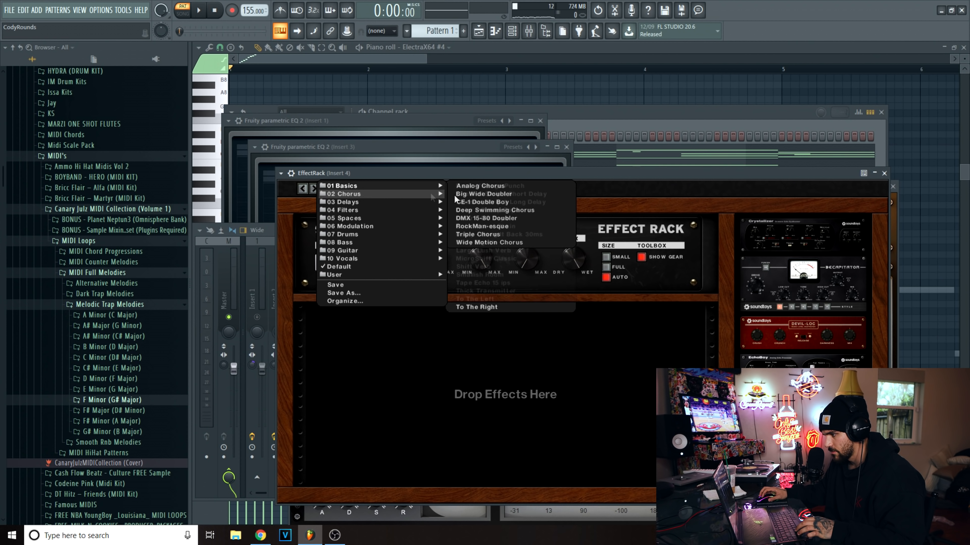
pyautogui.click(507, 244)
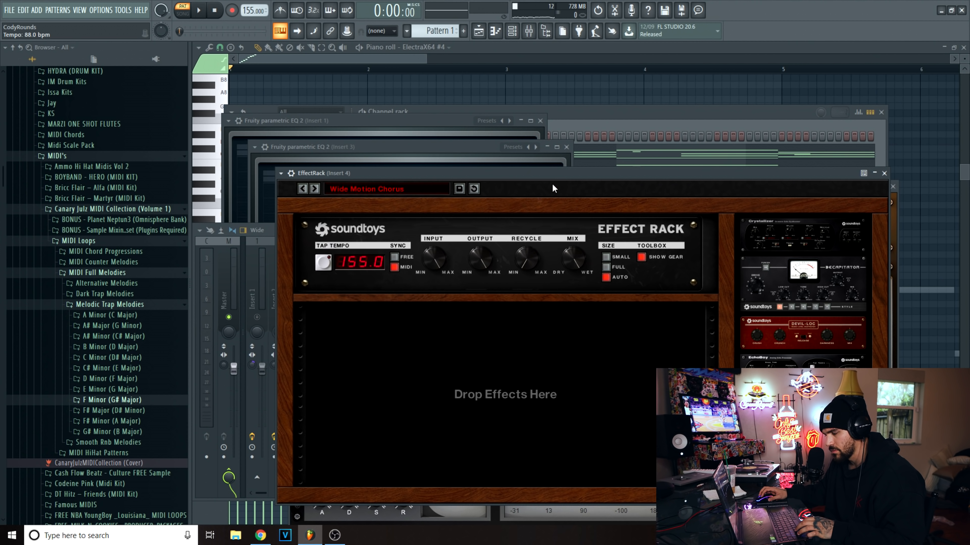
pyautogui.press('space')
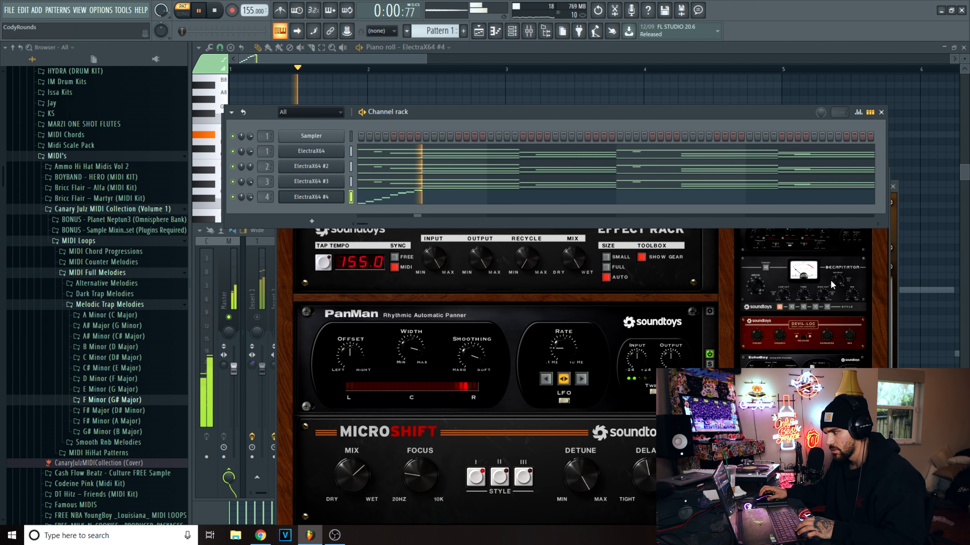
# Return to the mixer and replay the pattern to audition Insert 4 with the chorus.
pyautogui.press('space')
pyautogui.click(892, 241)
pyautogui.press('space')
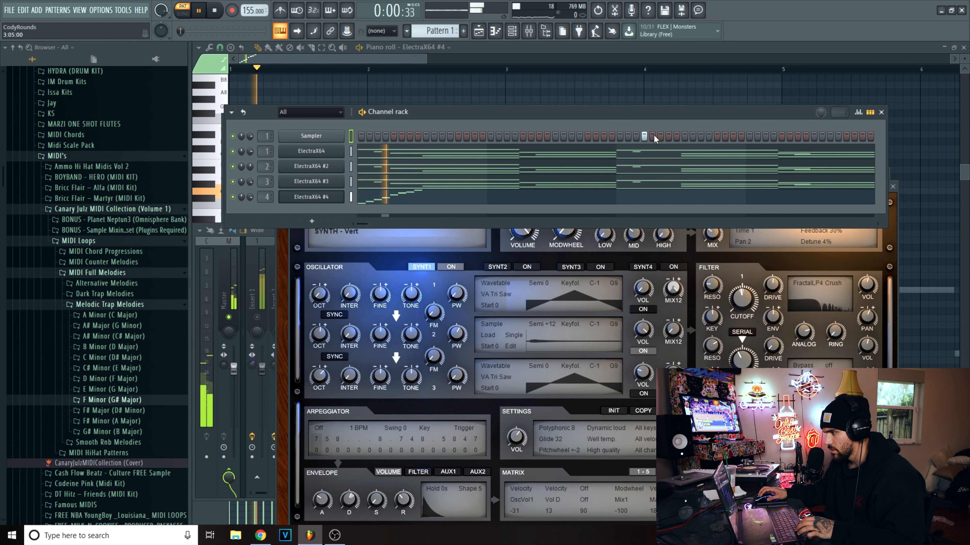
pyautogui.press('F9')
pyautogui.press('space')
pyautogui.press('space')
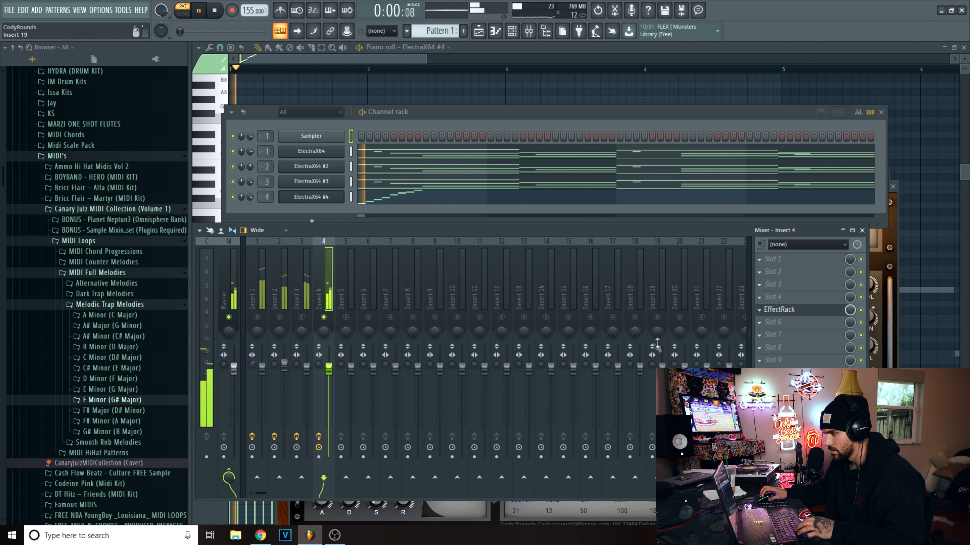
pyautogui.press('space')
pyautogui.press('space')
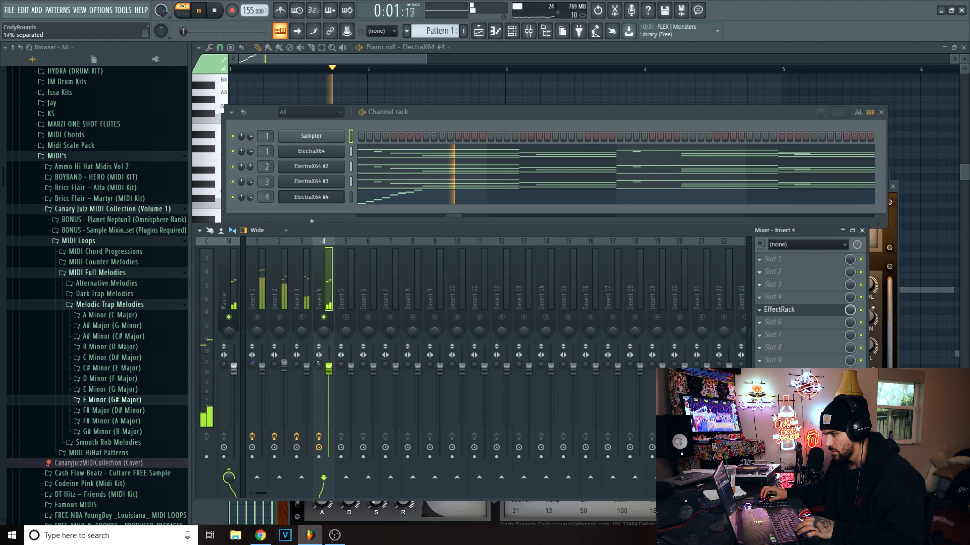
# Add Fruity Parametric EQ 2 in slot 7 of Insert 4, cutting lows and boosting upper mids, and lower the insert's fader slightly.
pyautogui.click(779, 336)
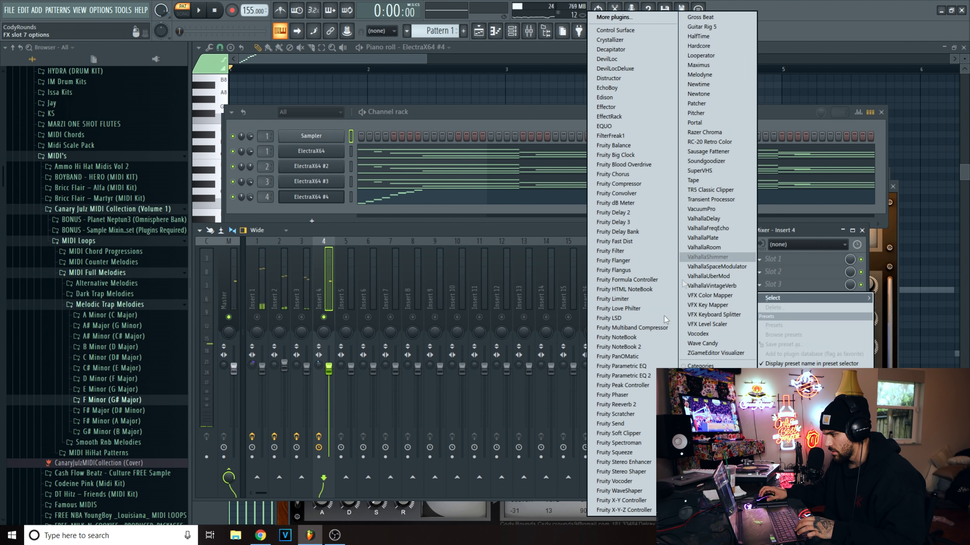
pyautogui.click(630, 372)
pyautogui.moveTo(245, 177); pyautogui.dragTo(308, 220)
pyautogui.moveTo(357, 176); pyautogui.dragTo(385, 157)
pyautogui.moveTo(360, 161); pyautogui.dragTo(363, 167)
pyautogui.moveTo(328, 369); pyautogui.dragTo(328, 373)
pyautogui.moveTo(383, 158); pyautogui.dragTo(388, 177)
pyautogui.press('space')
# Add ValhallaVintageVerb in slot 4 of Insert 4 with the mix at 14.4%.
pyautogui.click(777, 299)
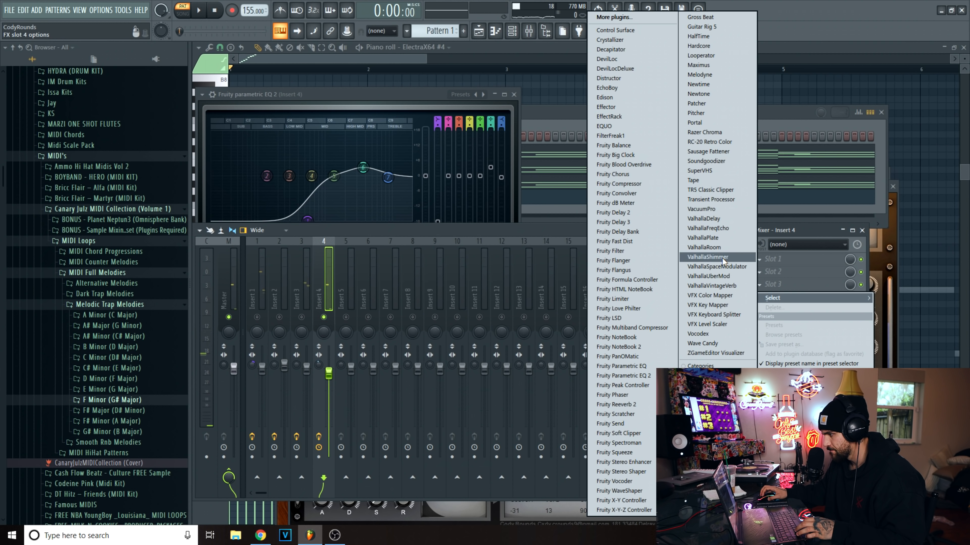
pyautogui.click(727, 286)
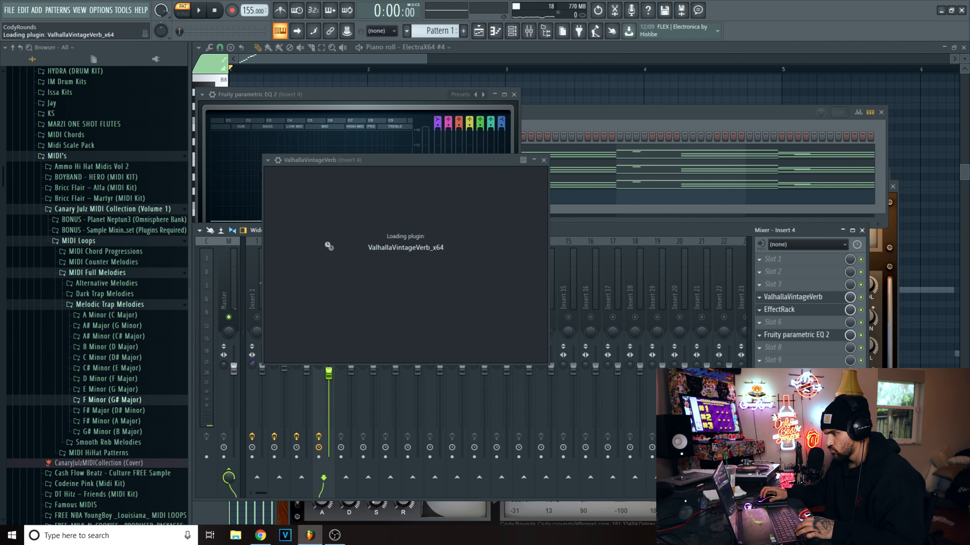
pyautogui.press('space')
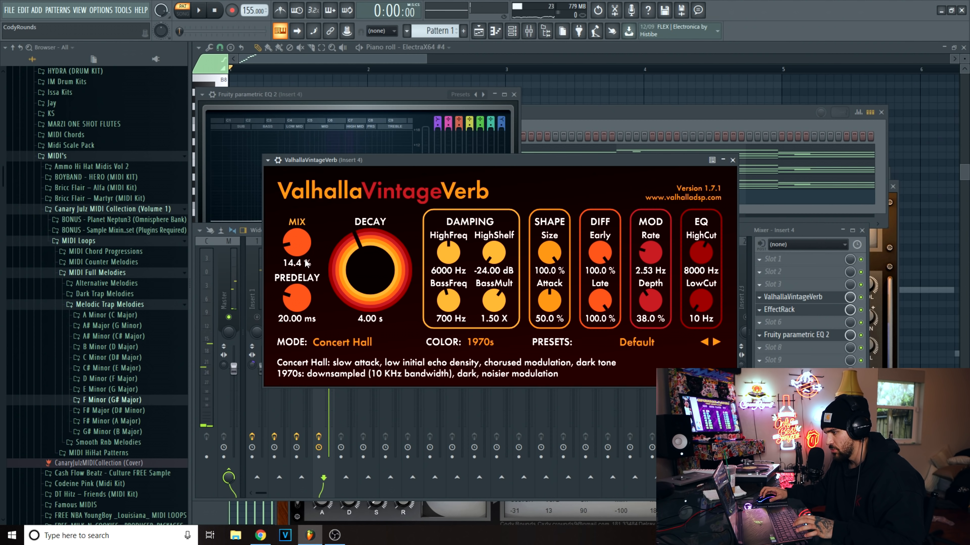
# Bring Insert 3 back in beside Insert 4 during playback and lower Insert 4's fader a little.
pyautogui.click(678, 120)
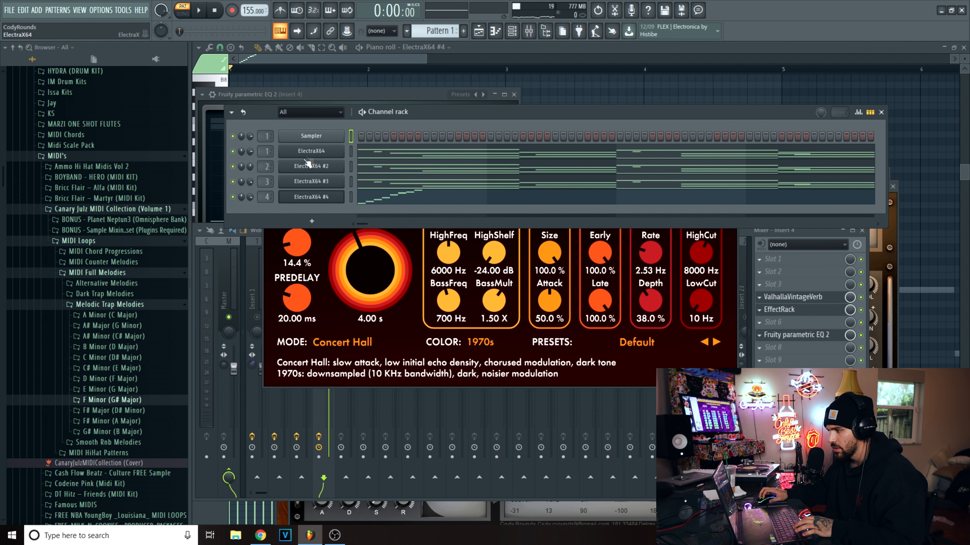
pyautogui.click(219, 477)
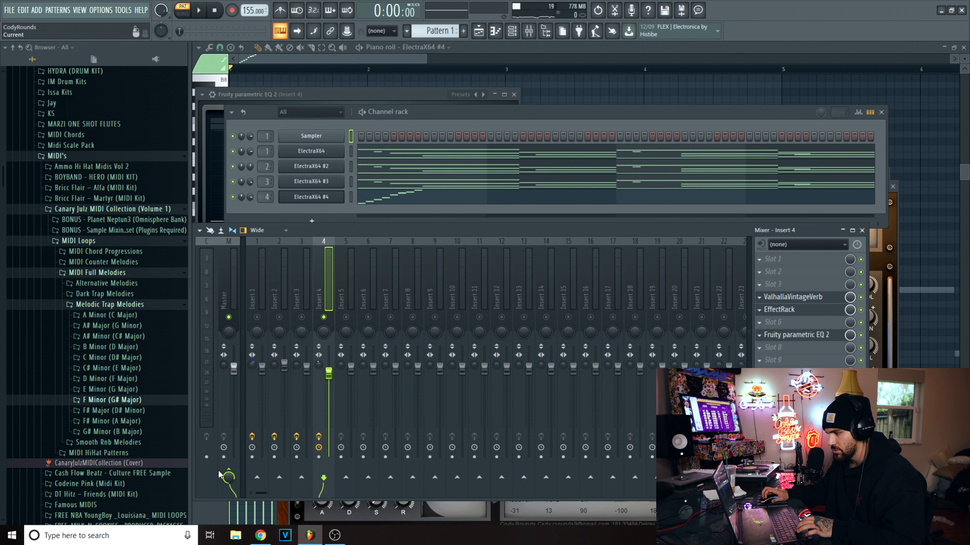
pyautogui.press('space')
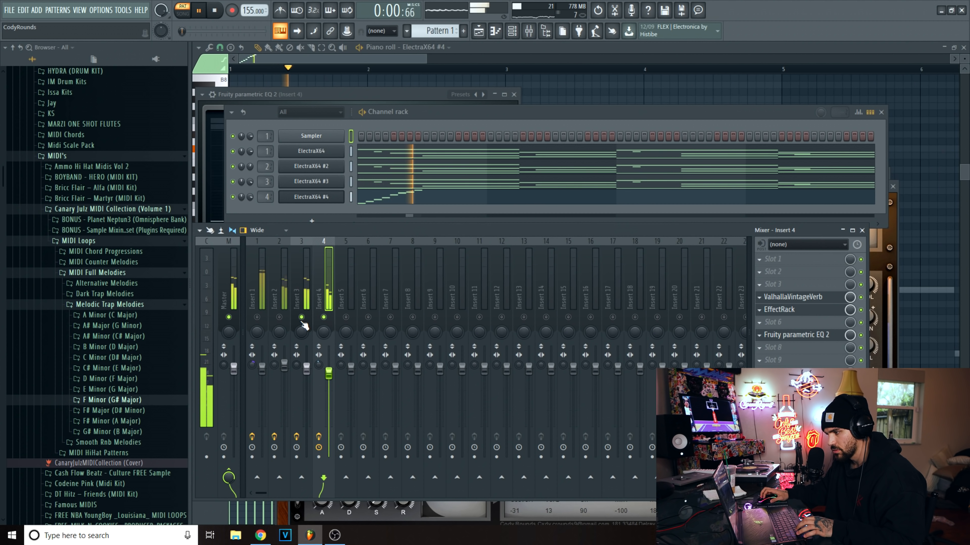
pyautogui.moveTo(329, 376); pyautogui.dragTo(329, 381)
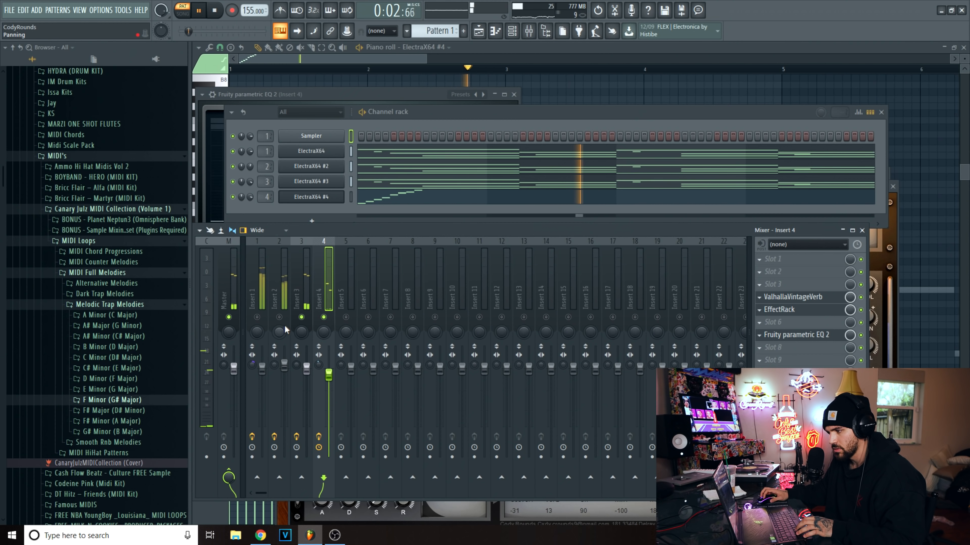
# Unmute Inserts 2 and 1 during playback and lower Insert 2's fader to balance the layers.
pyautogui.click(279, 318)
pyautogui.moveTo(284, 366); pyautogui.dragTo(284, 377)
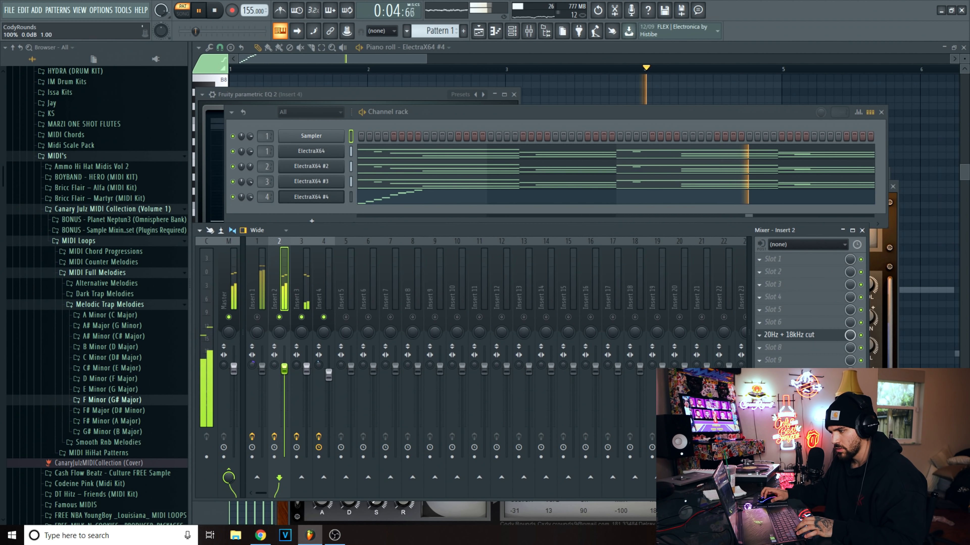
pyautogui.click(257, 318)
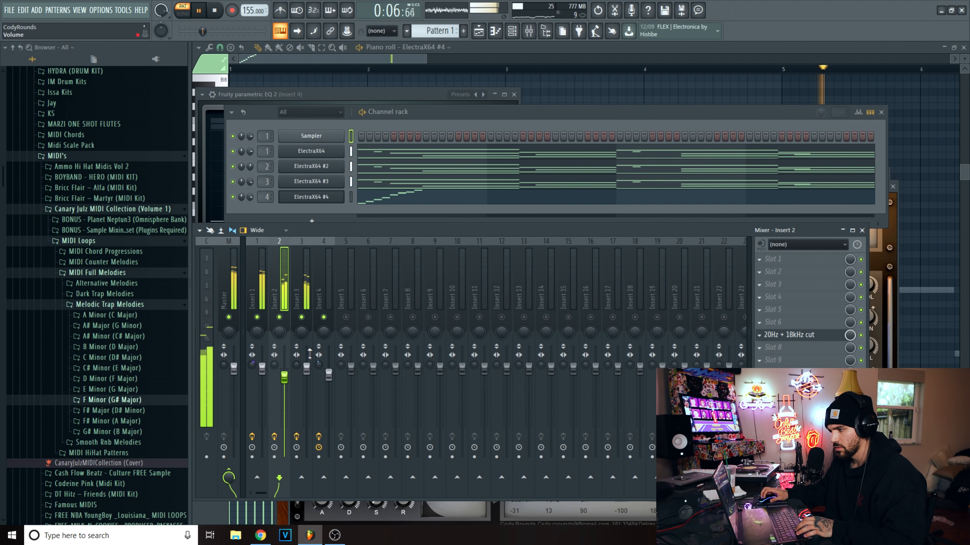
pyautogui.click(279, 318)
pyautogui.click(279, 317)
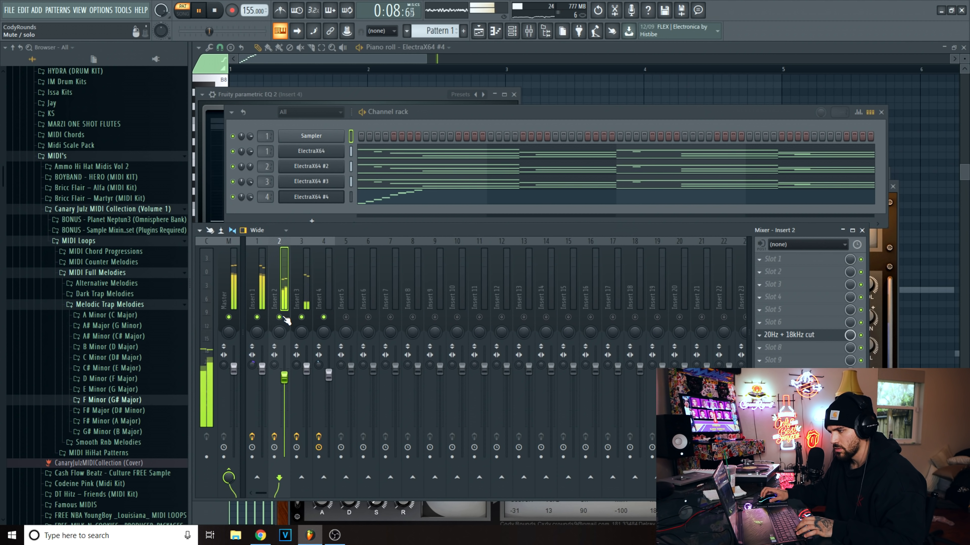
pyautogui.press('space')
# Split Pattern 1 by channel into separate ElectraX64 patterns in the playlist.
pyautogui.click(437, 30)
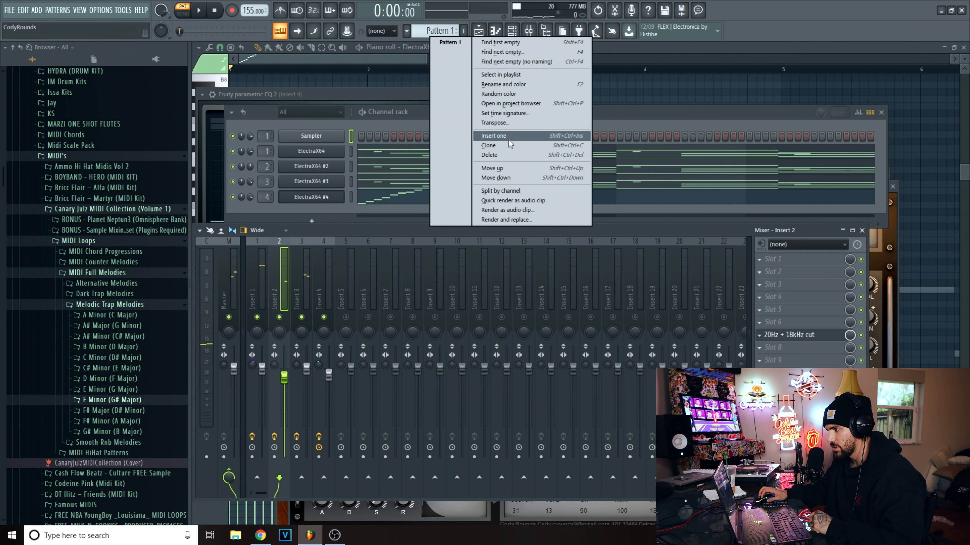
pyautogui.click(964, 48)
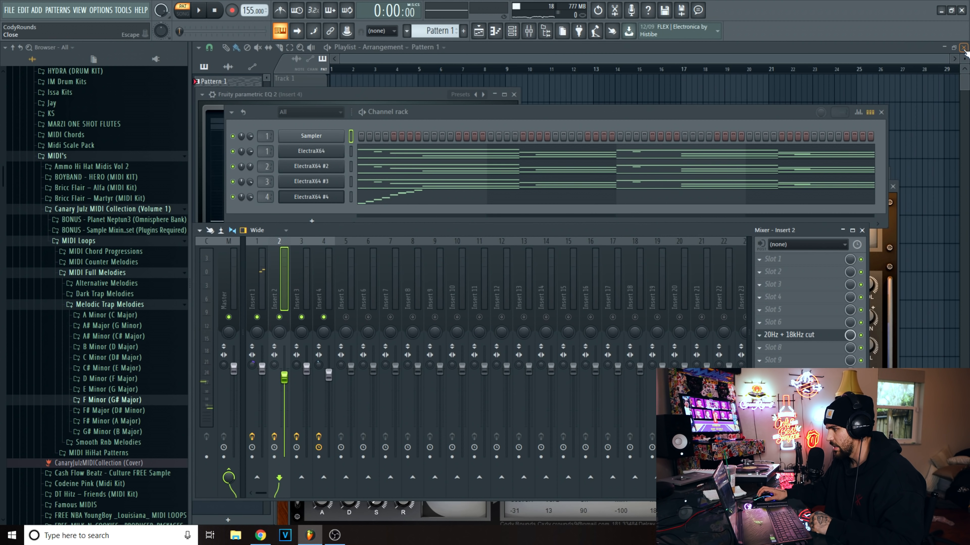
pyautogui.click(720, 85)
pyautogui.rightClick(437, 31)
pyautogui.click(527, 185)
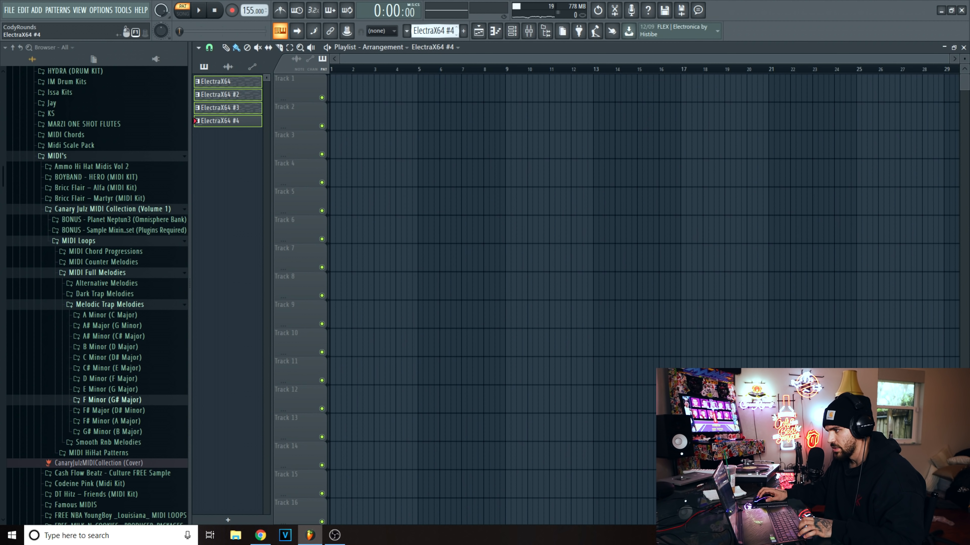
pyautogui.click(436, 31)
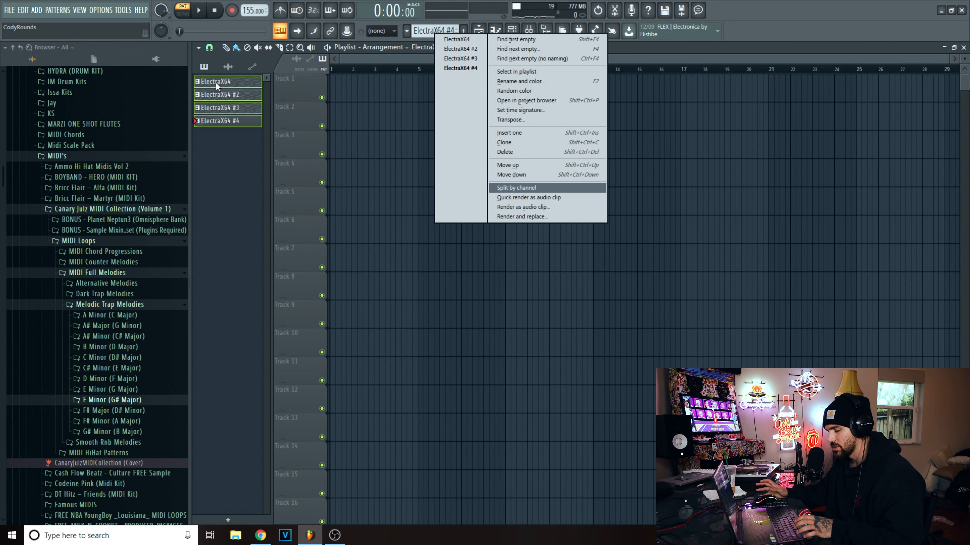
pyautogui.click(290, 88)
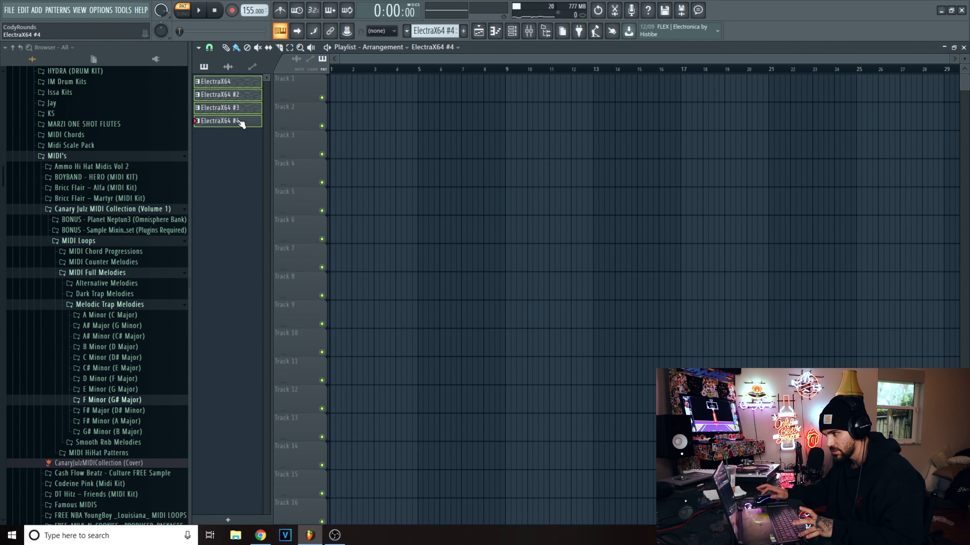
# Place the four ElectraX64 patterns on Tracks 1 to 4 from bar 1 and repeat ElectraX64 #4 at bar 9.
pyautogui.moveTo(239, 121); pyautogui.dragTo(333, 88)
pyautogui.moveTo(350, 178); pyautogui.dragTo(513, 177)
pyautogui.hotkey('ctrl', 'd')
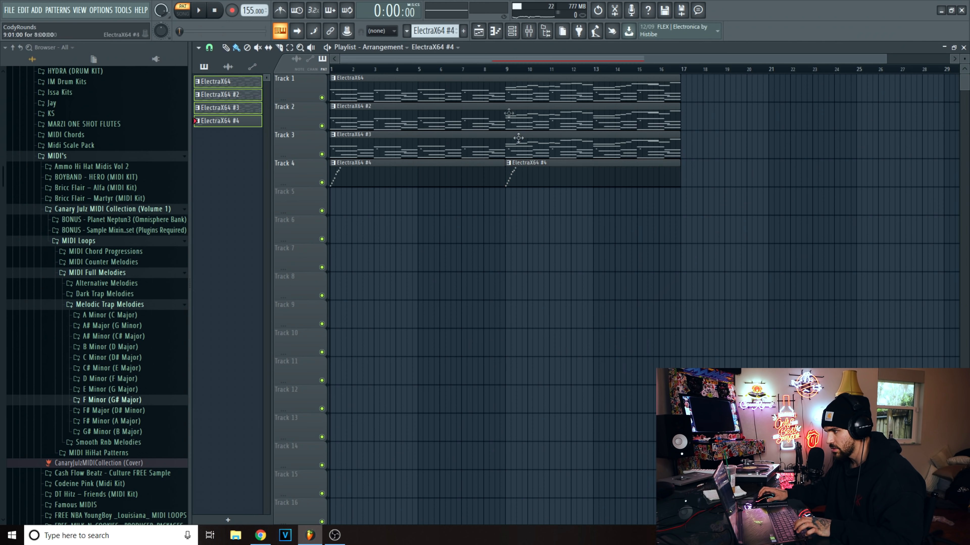
# Move the clips on Tracks 2 to 4 so they start at bar 17, leaving the first ElectraX64 clip at bar 1.
pyautogui.scroll(-1, 520, 137)
pyautogui.hotkey('ctrl', 'a')
pyautogui.moveTo(626, 195); pyautogui.dragTo(458, 118)
pyautogui.moveTo(471, 179); pyautogui.dragTo(222, 178)
pyautogui.moveTo(412, 120); pyautogui.dragTo(692, 130)
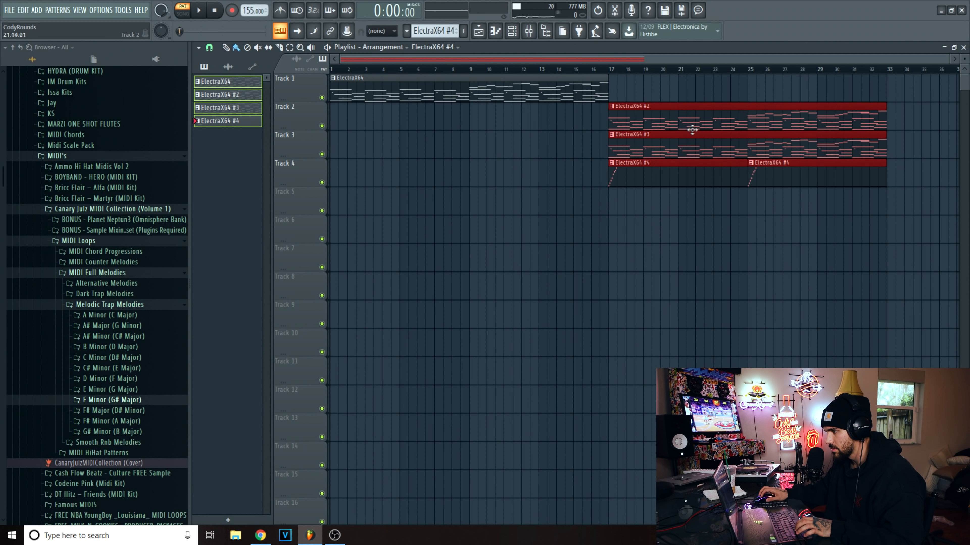
# Play the arrangement from the start to listen to the opening ElectraX64 section.
pyautogui.scroll(-2, 519, 77)
pyautogui.press('space')
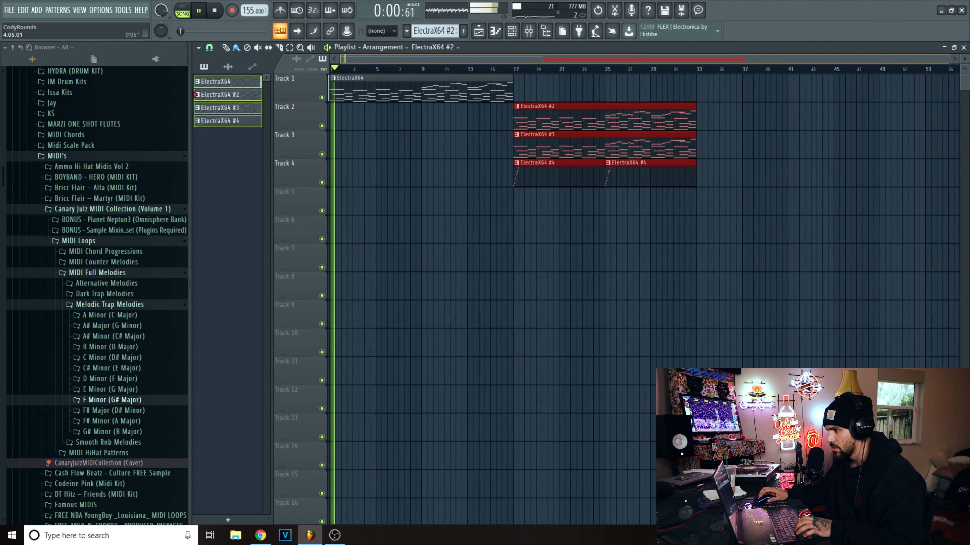
pyautogui.scroll(-2, 519, 76)
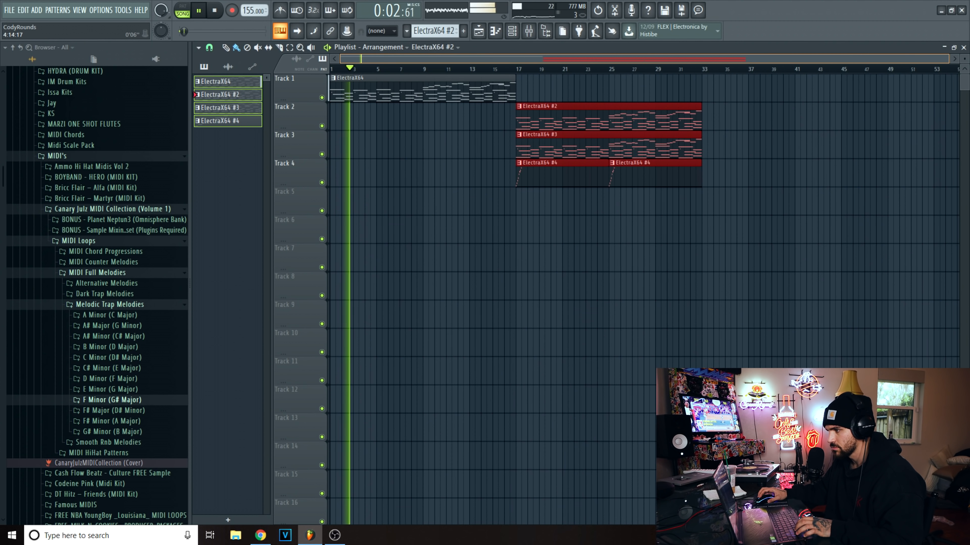
pyautogui.scroll(1, 420, 70)
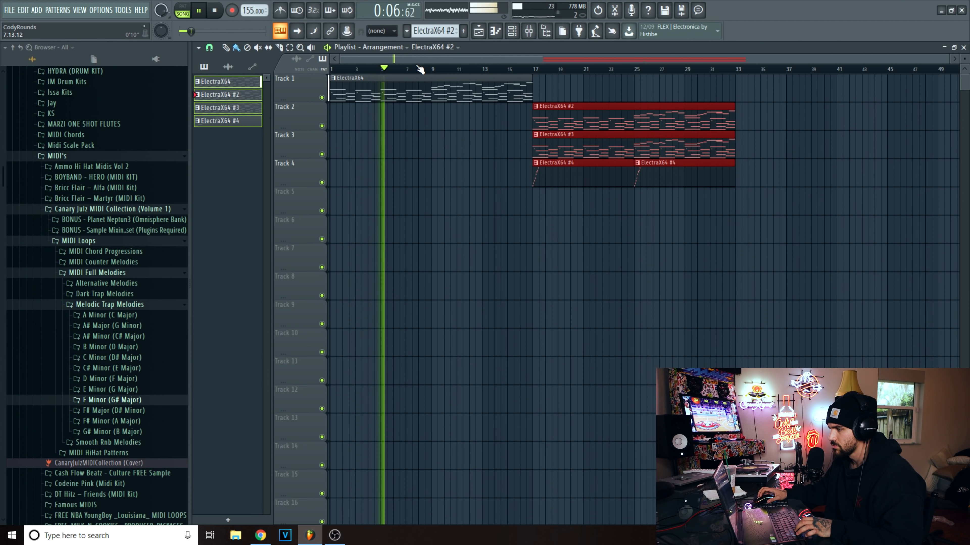
pyautogui.scroll(-1, 420, 69)
pyautogui.scroll(1, 420, 70)
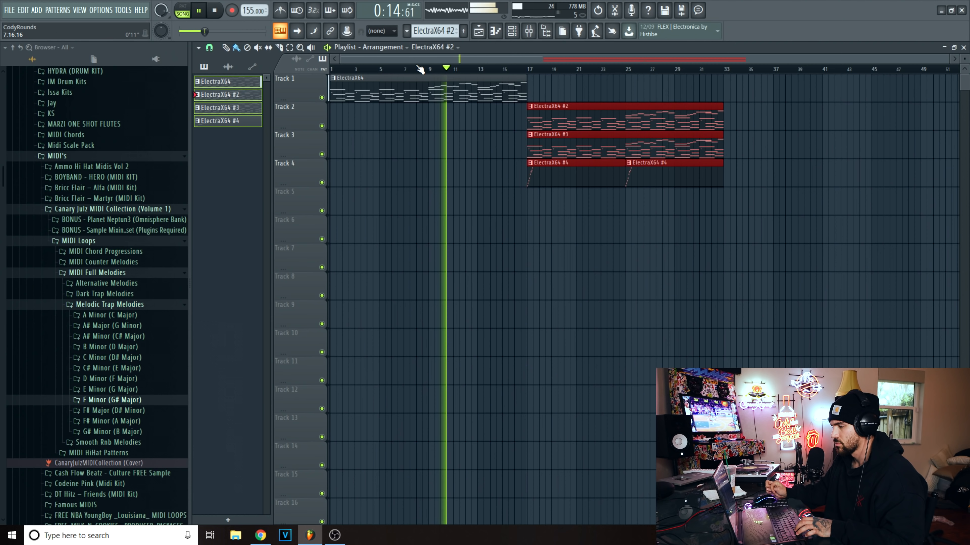
# Move the ElectraX64 #2 clip on Track 2 to bar 1 and play the arrangement from the start.
pyautogui.press('space')
pyautogui.moveTo(528, 122); pyautogui.dragTo(331, 122)
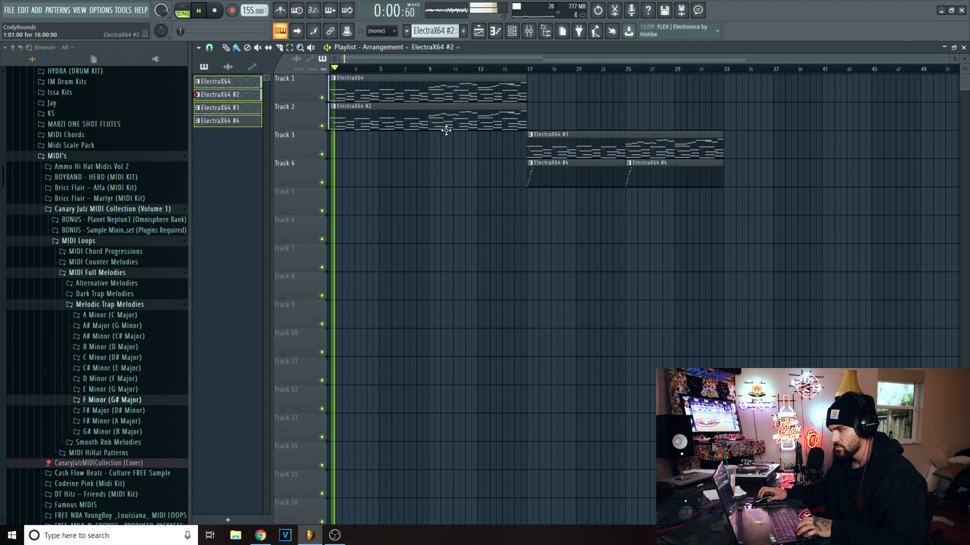
pyautogui.press('space')
# Try the ElectraX64 #3 clip at bar 1 on Track 3 during playback and move it back to bar 17.
pyautogui.moveTo(575, 142); pyautogui.dragTo(579, 102)
pyautogui.press('space')
pyautogui.hotkey('ctrl', 'z')
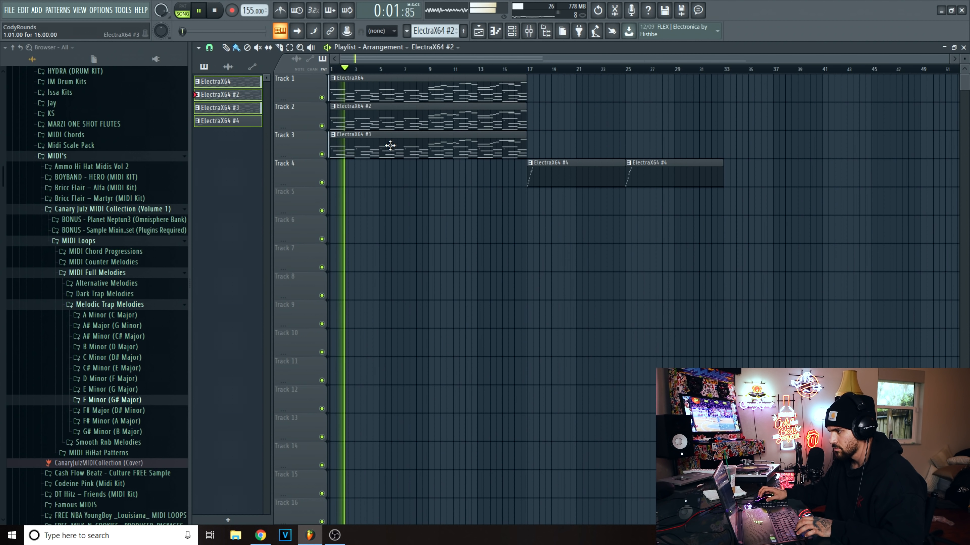
pyautogui.moveTo(384, 145); pyautogui.dragTo(583, 146)
# Keep a single ElectraX64 #4 clip on Track 4, starting at bar 9, and play the arrangement from bar 9.
pyautogui.scroll(-1, 531, 157)
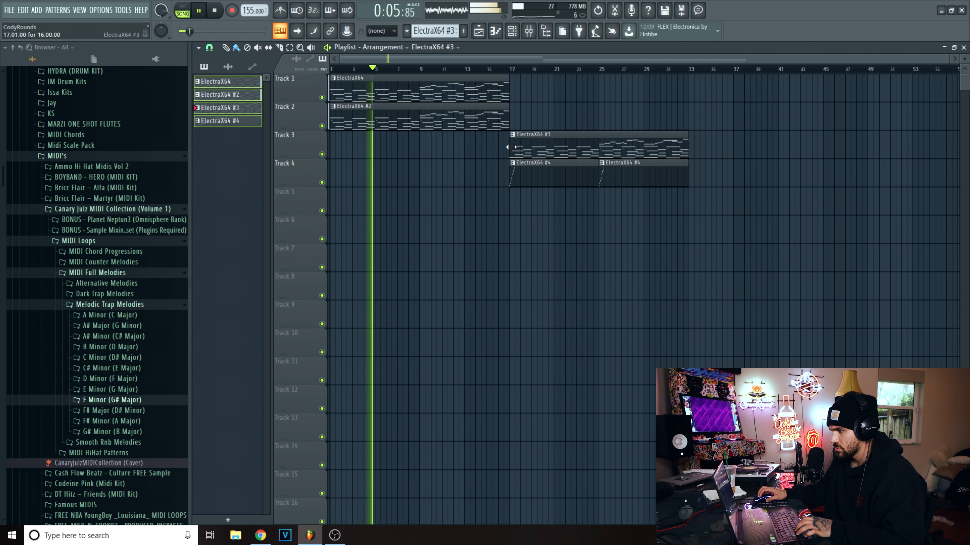
pyautogui.moveTo(543, 179); pyautogui.dragTo(626, 180)
pyautogui.press('space')
pyautogui.moveTo(626, 179); pyautogui.dragTo(445, 181)
pyautogui.press('space')
pyautogui.keyDown('ctrl'); pyautogui.click(494, 215); pyautogui.keyUp('ctrl')
pyautogui.rightClick(394, 180)
pyautogui.click(423, 71)
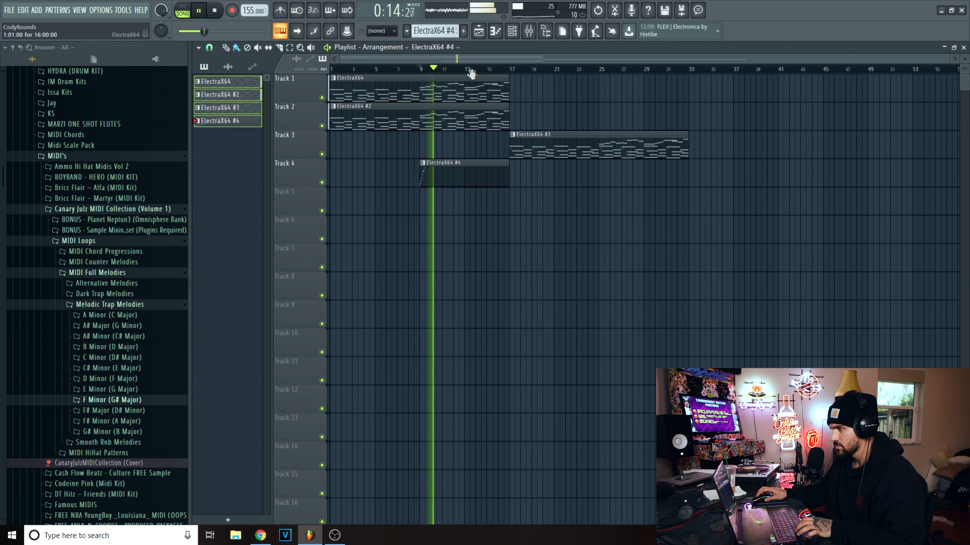
# Try repeating the ElectraX64 #2 clip at bar 17 on Track 2 and play from that section.
pyautogui.scroll(-2, 471, 73)
pyautogui.keyDown('ctrl'); pyautogui.click(449, 117); pyautogui.keyUp('ctrl')
pyautogui.hotkey('ctrl', 'b')
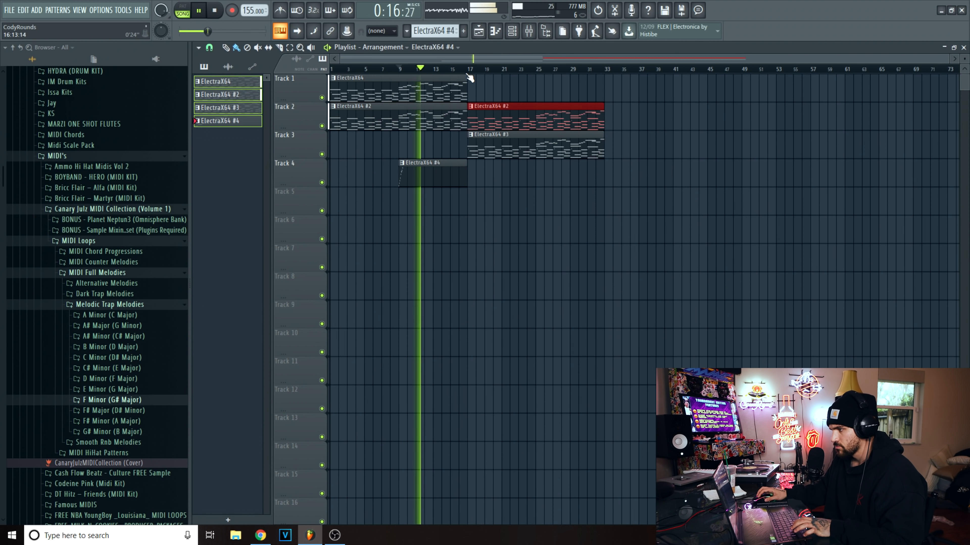
pyautogui.click(502, 80)
pyautogui.scroll(-1, 511, 72)
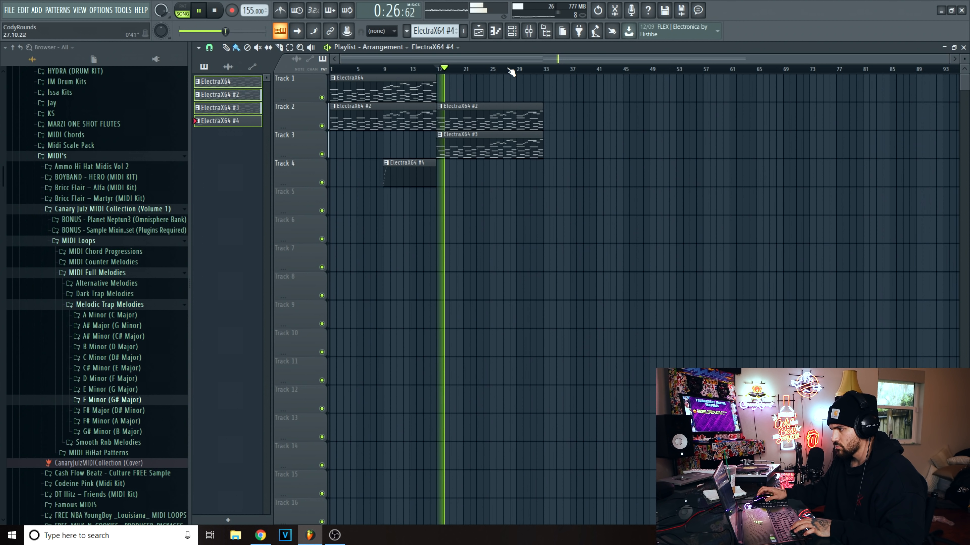
# Repeat the ElectraX64 clip at bar 17 on Track 1 and delete the ElectraX64 #2 copy beneath it.
pyautogui.keyDown('ctrl'); pyautogui.click(414, 93); pyautogui.keyUp('ctrl')
pyautogui.hotkey('ctrl', 'b')
pyautogui.rightClick(467, 120)
# Move the ElectraX64 #3 clip on Track 3 to bar 33.
pyautogui.press('space')
pyautogui.press('space')
pyautogui.moveTo(469, 155); pyautogui.dragTo(574, 150)
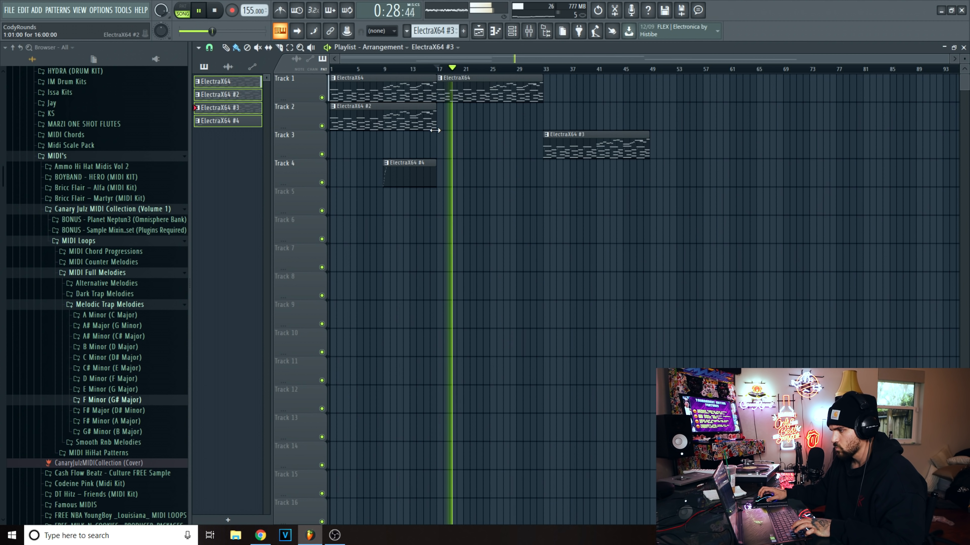
# Copy ElectraX64 #2 to bar 17 on Track 2, shorten the first clip to end at bar 9, and play from bar 9.
pyautogui.moveTo(403, 123); pyautogui.dragTo(505, 141)
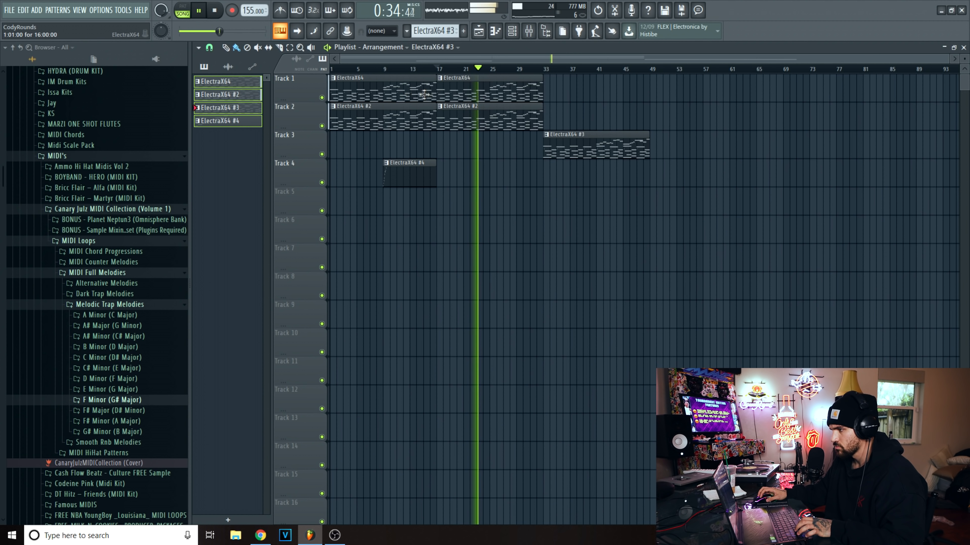
pyautogui.moveTo(435, 115); pyautogui.dragTo(382, 114)
pyautogui.click(386, 70)
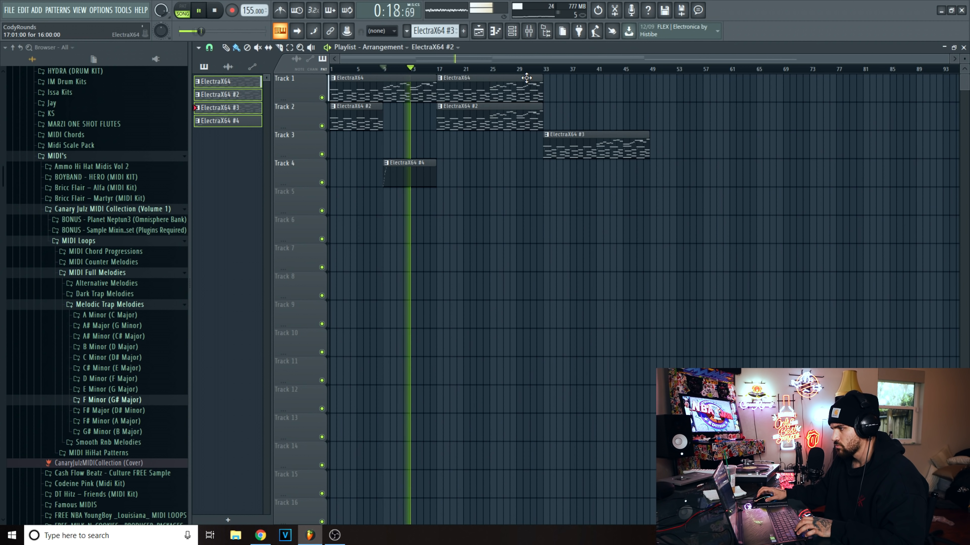
pyautogui.press('space')
# Create Pattern 5 and repeat its eight-bar clip along Track 5 from bar 1 to bar 49.
pyautogui.scroll(-1, 527, 78)
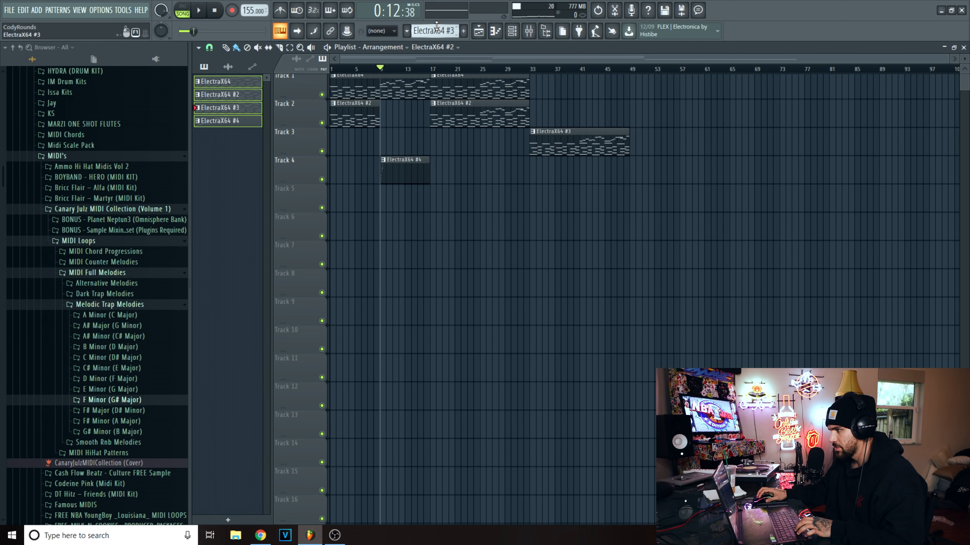
pyautogui.rightClick(436, 25)
pyautogui.click(523, 181)
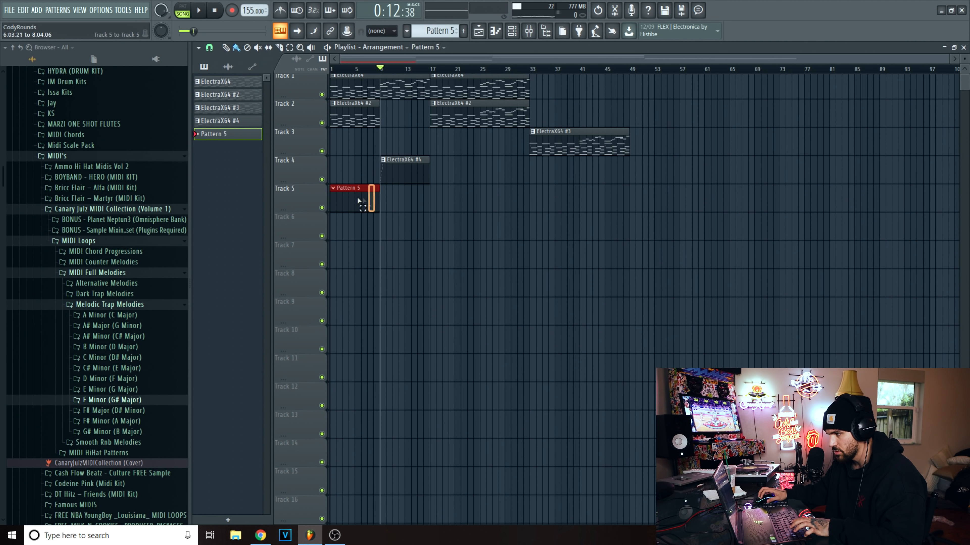
pyautogui.hotkey('ctrl', 'b')
pyautogui.hotkey('ctrl', 'b')
pyautogui.hotkey('ctrl', 'b')
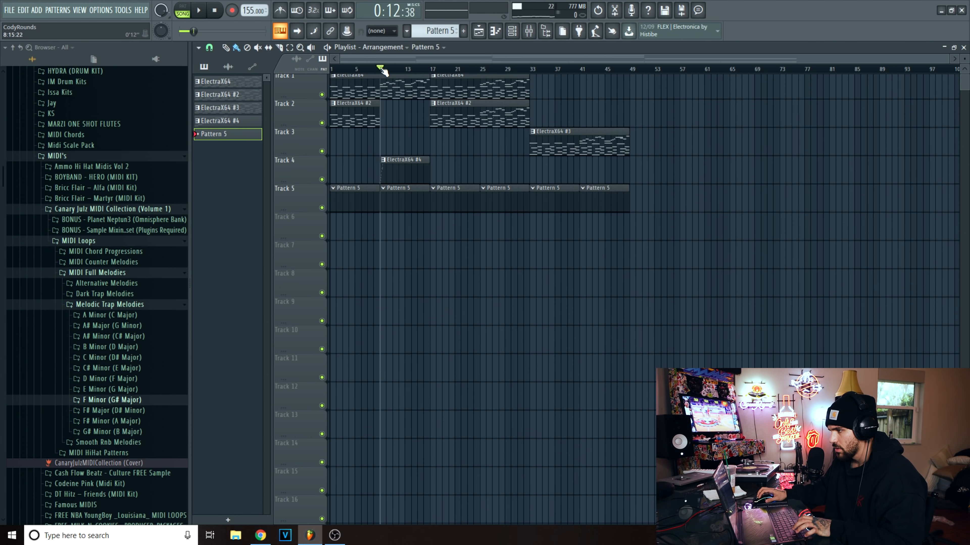
# Close the MIDI's folder and open the Claps folder of Go To 2 inside the Cxdy Go To kit.
pyautogui.click(96, 209)
pyautogui.scroll(2, 90, 202)
pyautogui.click(77, 215)
pyautogui.scroll(8, 82, 211)
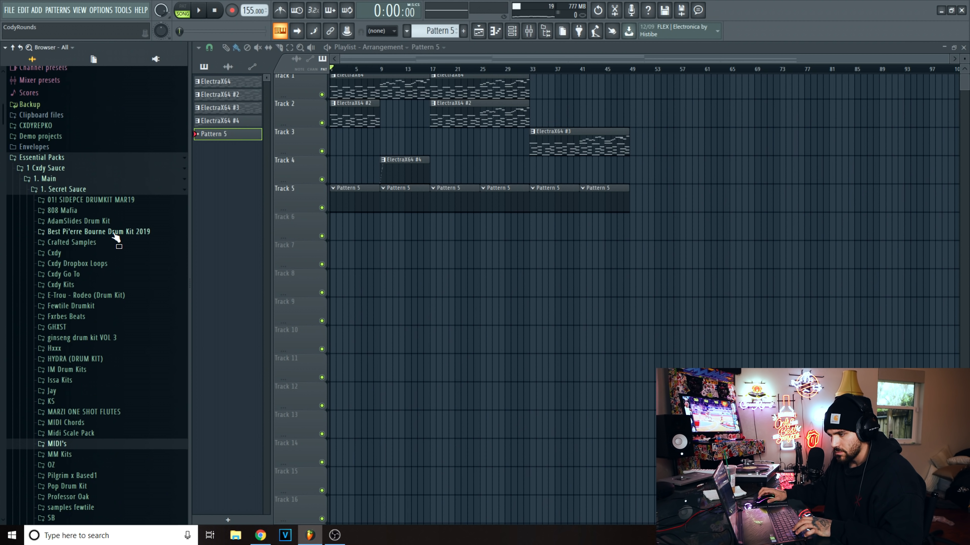
pyautogui.scroll(-2, 113, 234)
pyautogui.click(91, 217)
pyautogui.click(93, 280)
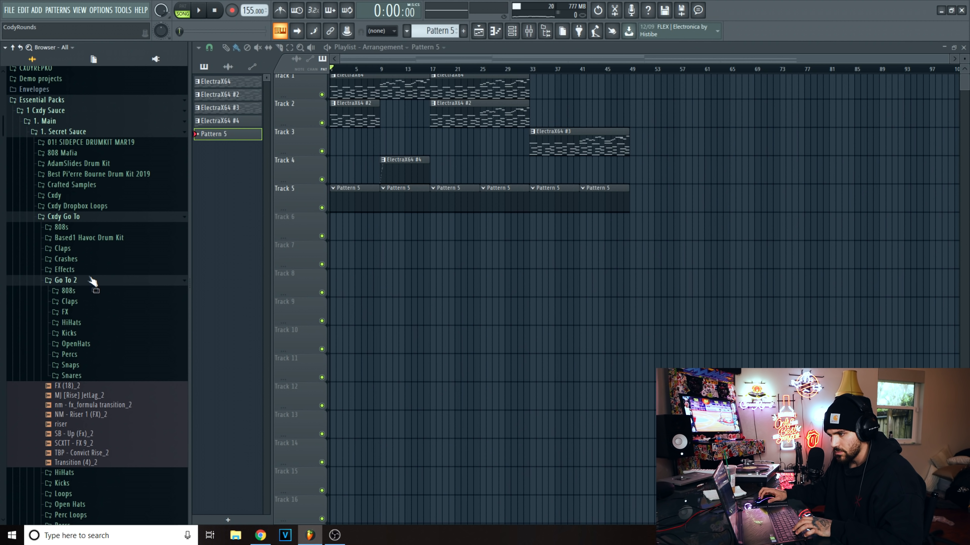
pyautogui.scroll(-4, 103, 262)
pyautogui.click(85, 187)
pyautogui.scroll(-10, 84, 205)
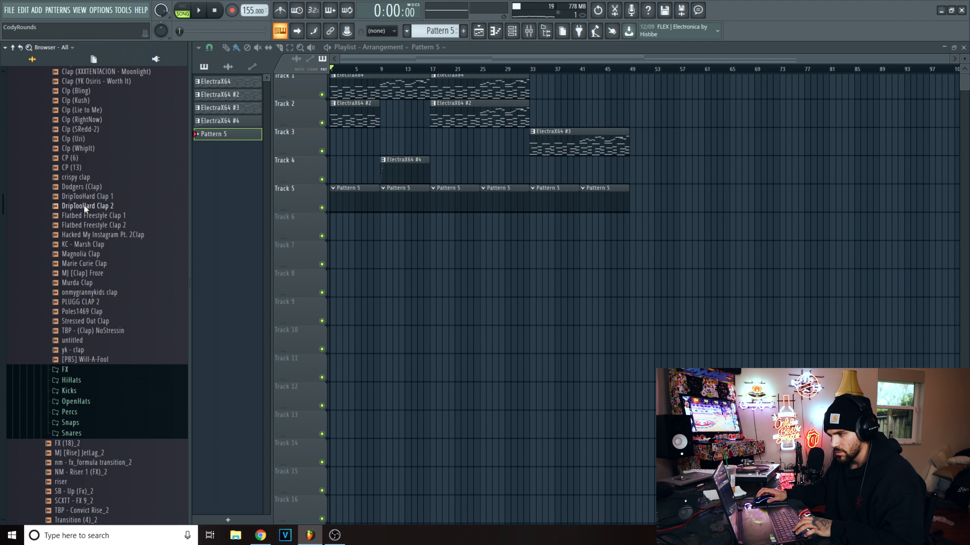
# Audition clap samples in the Go To 2 folder, including Stressed Out Clap and PLUGG CLAP 2.
pyautogui.click(109, 265)
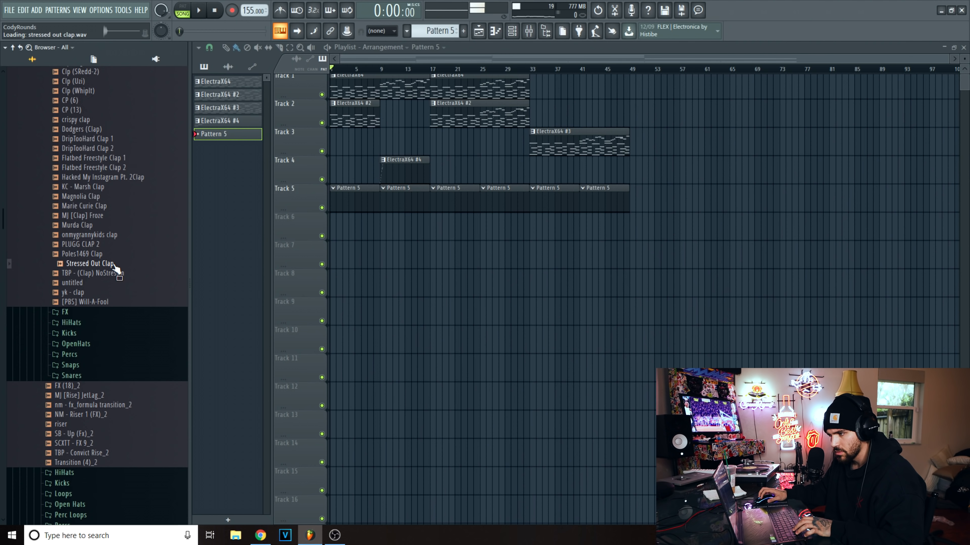
pyautogui.scroll(8, 115, 268)
pyautogui.scroll(-4, 101, 304)
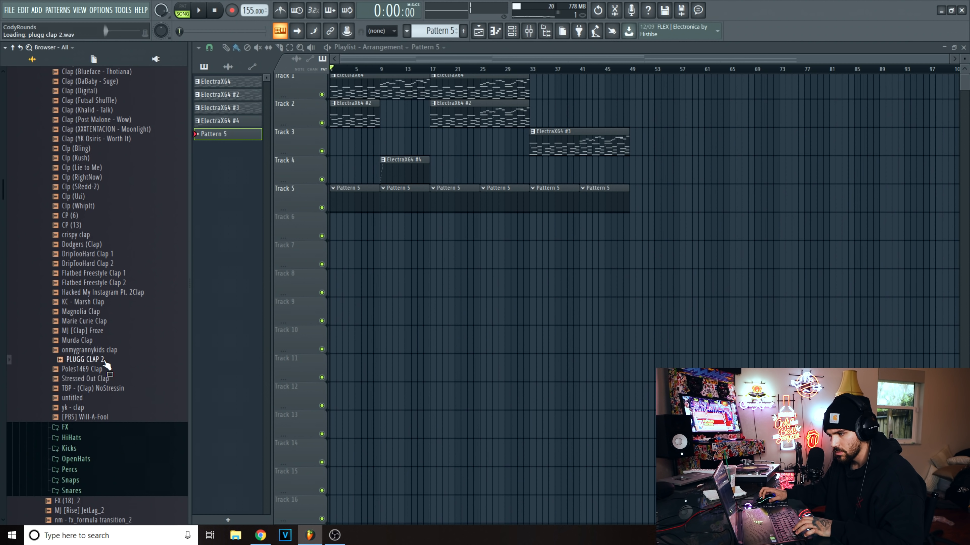
pyautogui.scroll(8, 109, 346)
pyautogui.scroll(6, 88, 237)
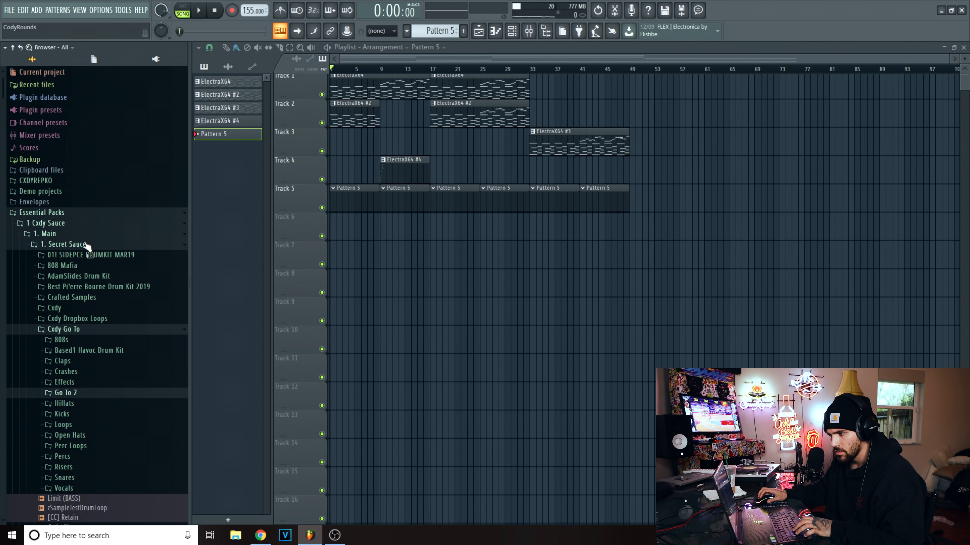
# Add the sidepce - binge clap sample from the 01! SIDEPCE DRUMKIT MAR19 claps folder as a new channel.
pyautogui.click(87, 254)
pyautogui.click(86, 276)
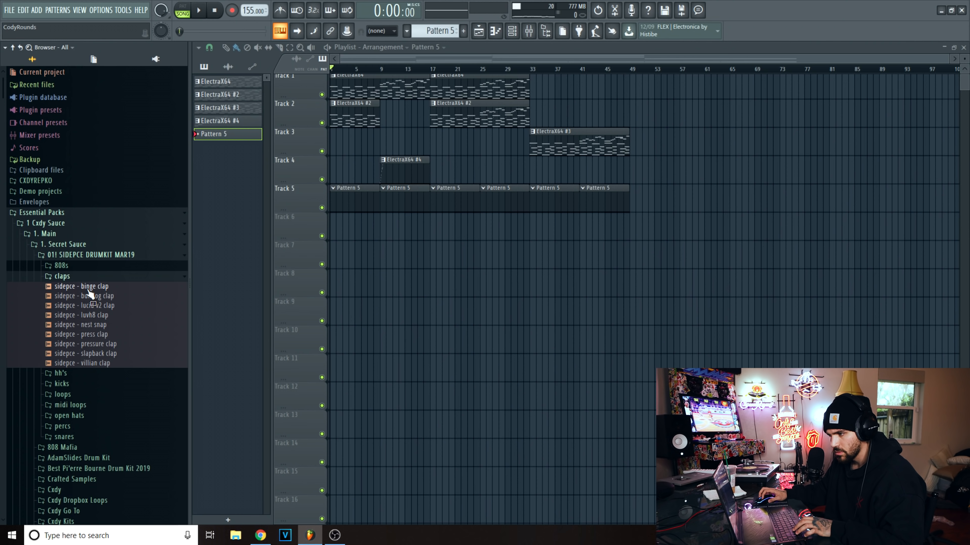
pyautogui.click(521, 31)
pyautogui.moveTo(297, 217); pyautogui.dragTo(299, 218)
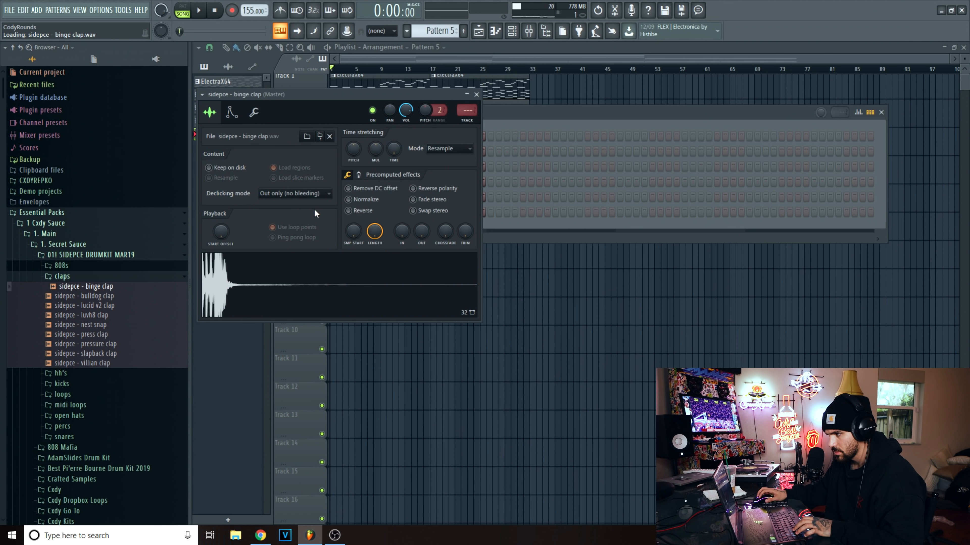
# Program the sidepce - binge clap channel on steps 9, 25, 41 and 57 while the arrangement plays.
pyautogui.click(565, 228)
pyautogui.press('space')
pyautogui.click(555, 212)
pyautogui.click(684, 213)
pyautogui.click(814, 213)
# Load the Master Mix (Pre) preset on the mixer's master track and lower the Insert 1 and Insert 2 faders.
pyautogui.scroll(-15, 63, 321)
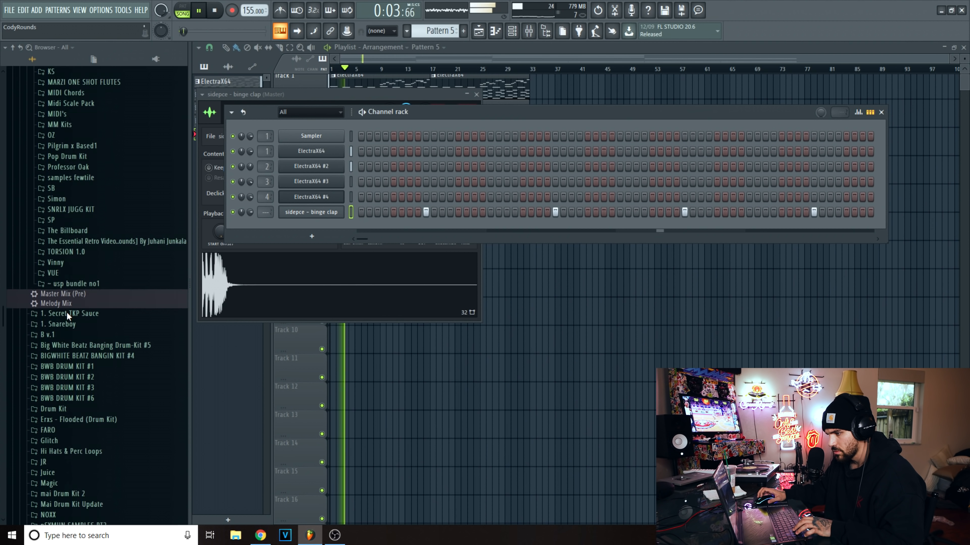
pyautogui.click(528, 31)
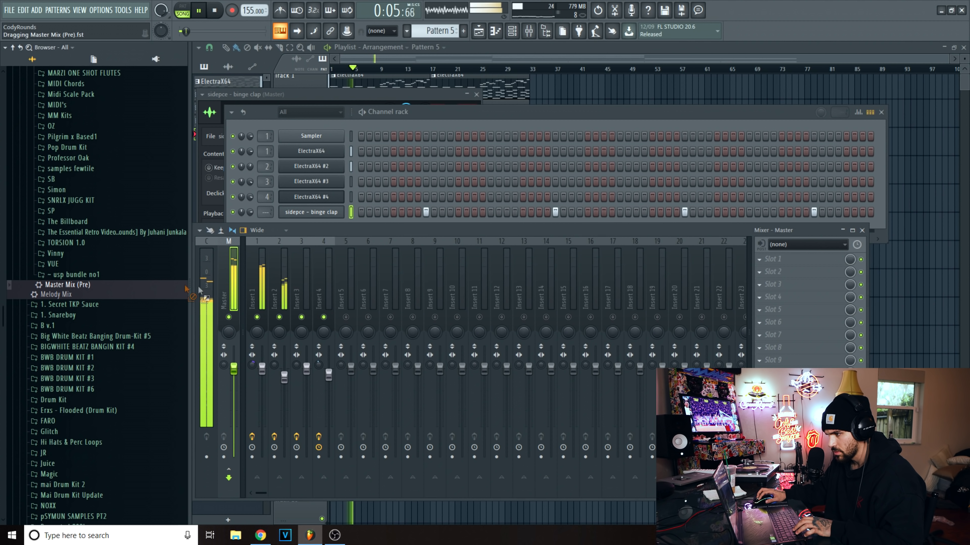
pyautogui.moveTo(267, 372); pyautogui.dragTo(283, 385)
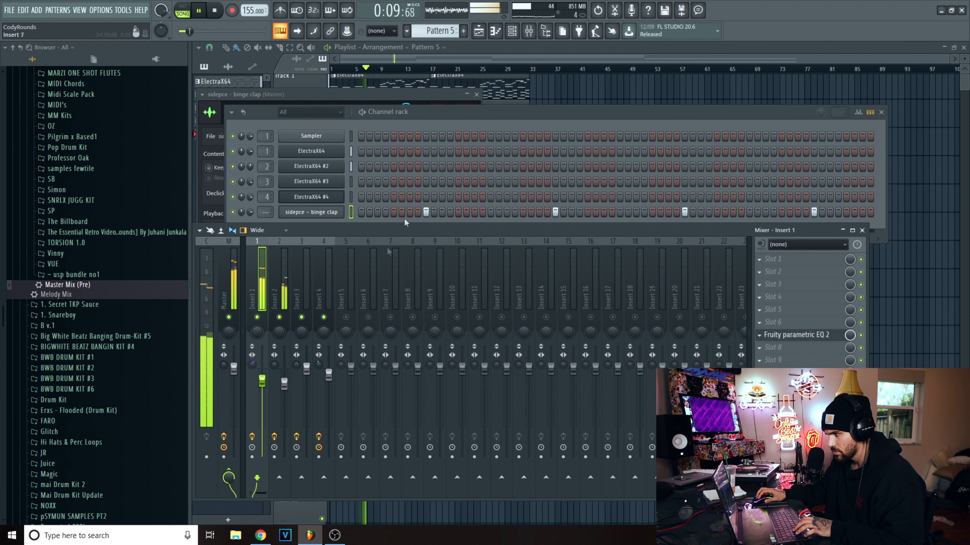
# View the sidepce - binge clap notes in the piano roll, close it and stop playback.
pyautogui.click(406, 223)
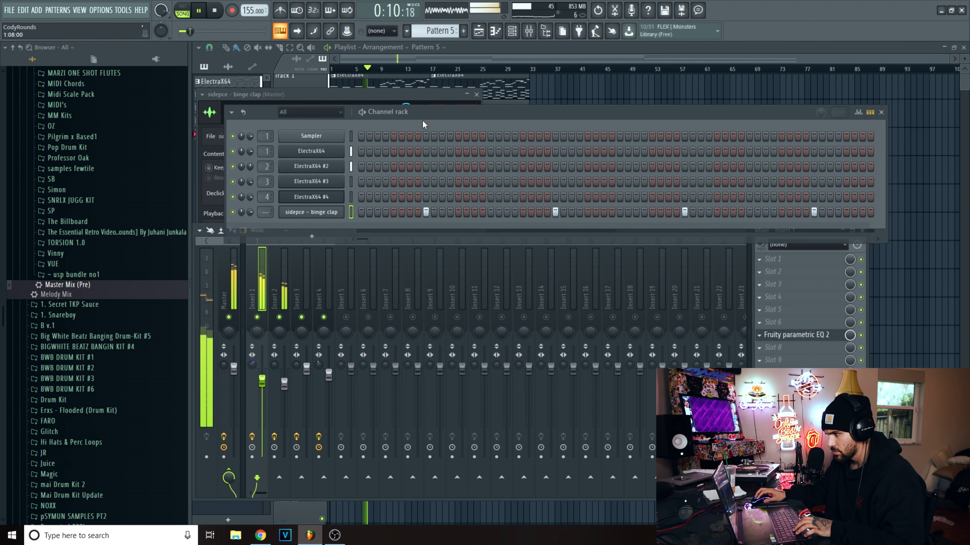
pyautogui.rightClick(312, 215)
pyautogui.click(390, 212)
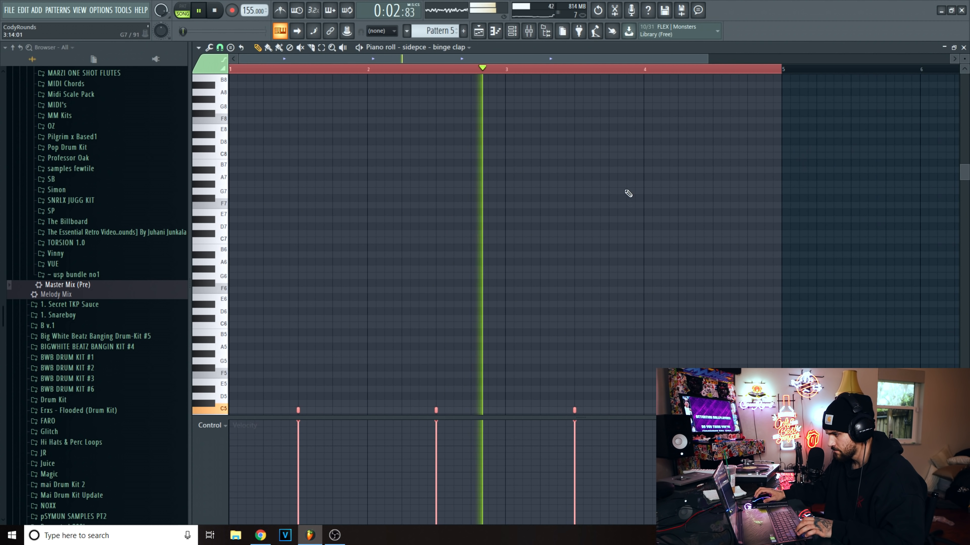
pyautogui.press('Escape')
pyautogui.press('space')
# Enable Advanced looping in the channel rack and loop the sidepce - binge clap channel by Bar.
pyautogui.rightClick(247, 109)
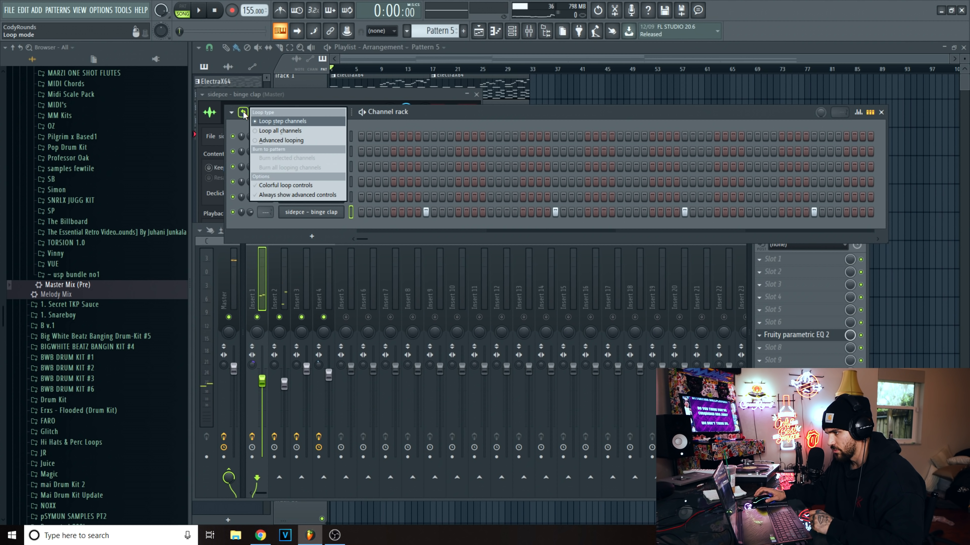
pyautogui.click(272, 141)
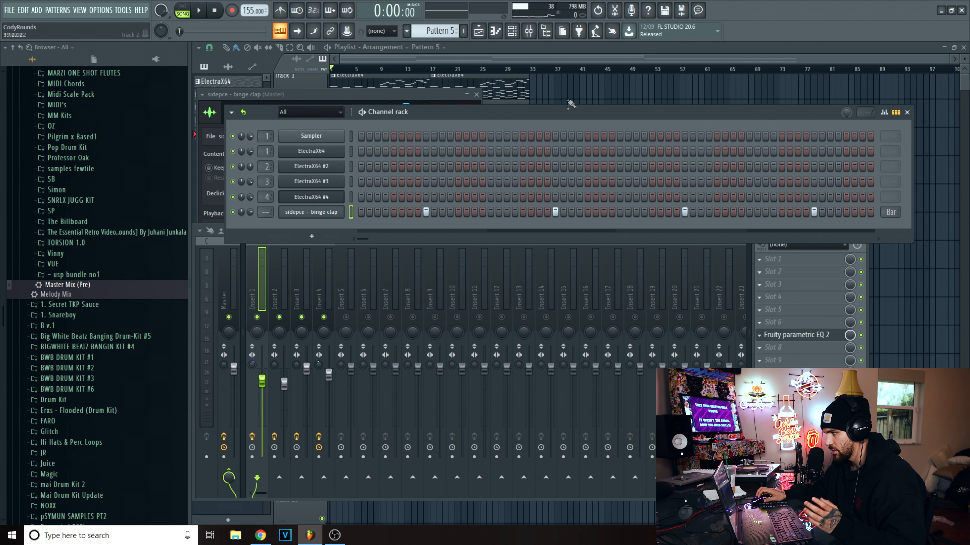
# Examine the Pattern 5 clips on Track 5 and play the arrangement from the start with the looped clap.
pyautogui.press('F12')
pyautogui.scroll(8, 403, 72)
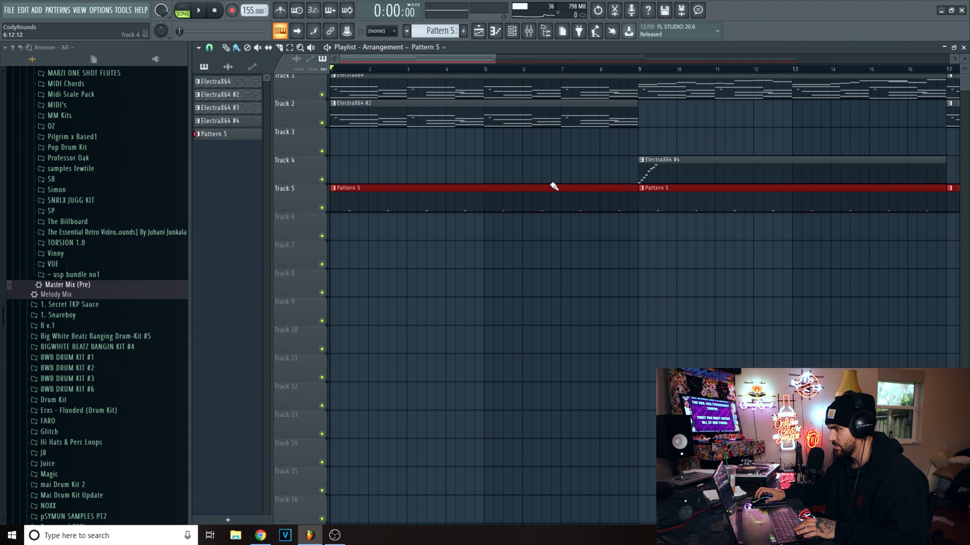
pyautogui.click(514, 32)
pyautogui.press('space')
pyautogui.press('space')
pyautogui.scroll(-2, 495, 68)
pyautogui.press('space')
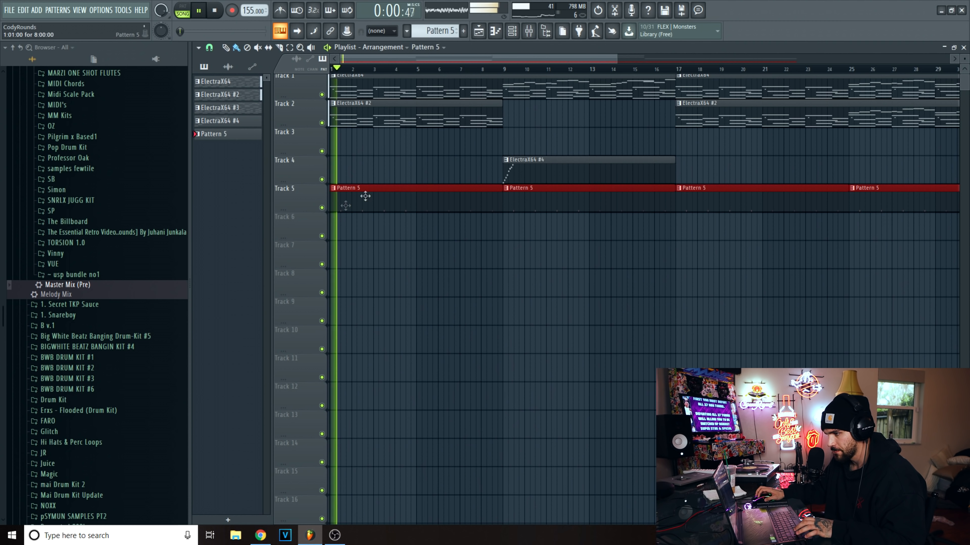
# Review the sampler settings of the sidepce - binge clap channel and close them.
pyautogui.scroll(10, 51, 274)
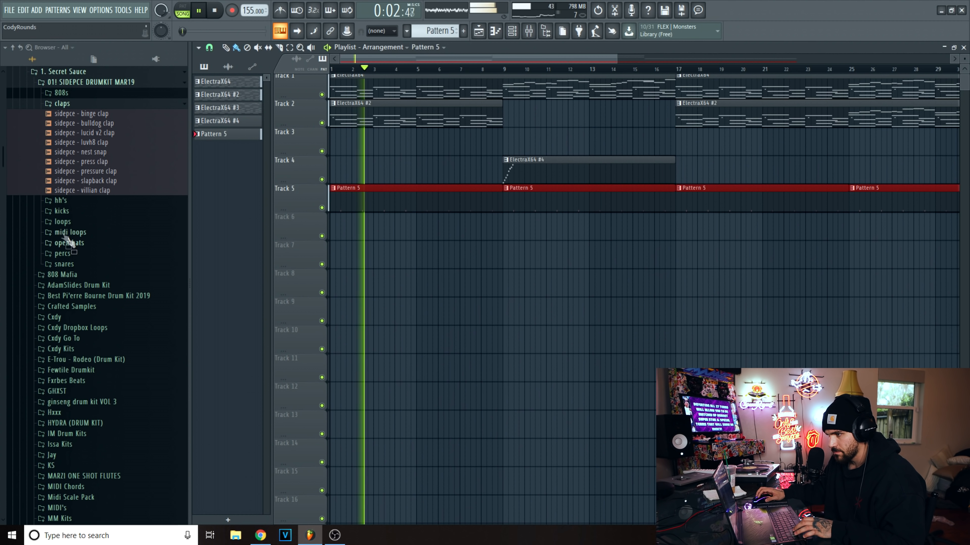
pyautogui.scroll(5, 65, 242)
pyautogui.click(513, 32)
pyautogui.click(327, 214)
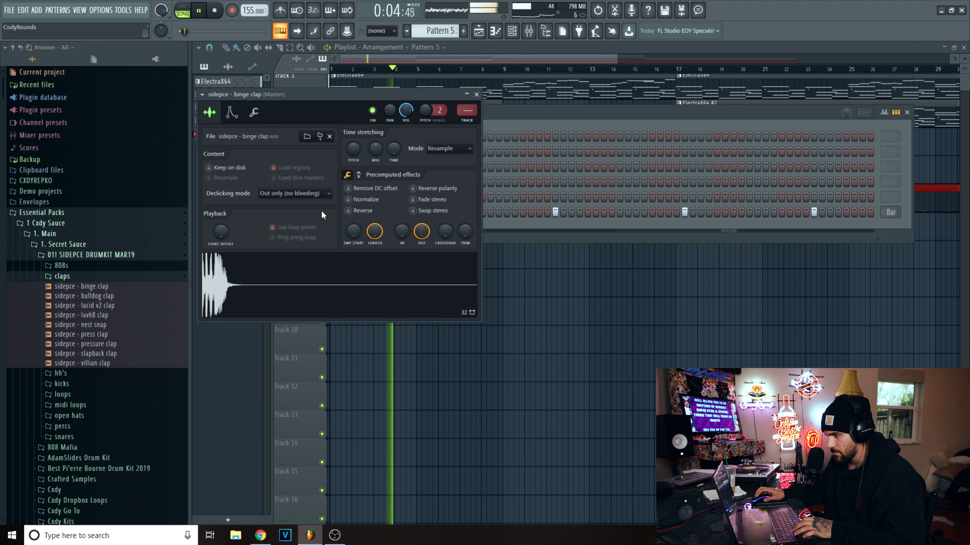
pyautogui.click(476, 95)
# Add the sidepce - nil hh sample from the hh's folder as a channel and fill every second step.
pyautogui.click(95, 278)
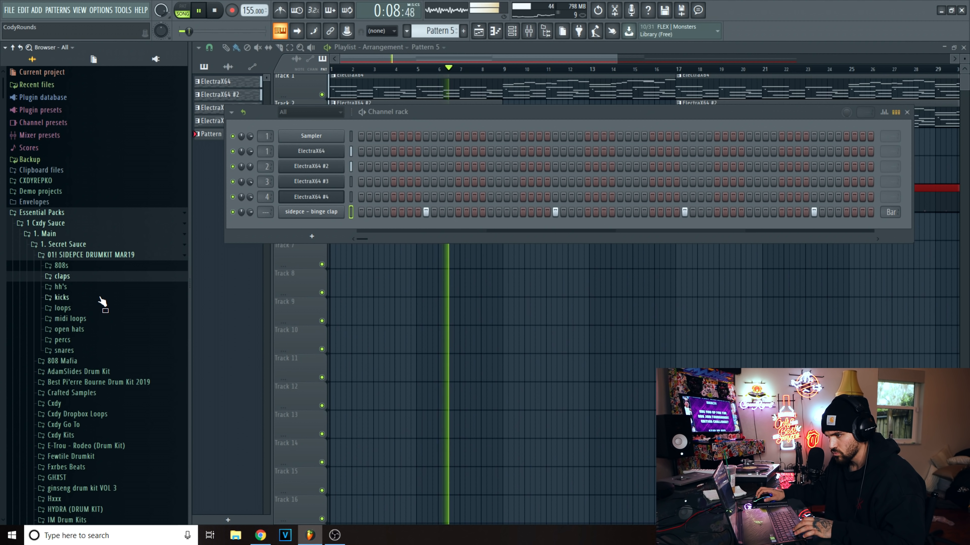
pyautogui.click(99, 288)
pyautogui.moveTo(100, 354); pyautogui.dragTo(318, 225)
pyautogui.rightClick(319, 227)
pyautogui.click(494, 258)
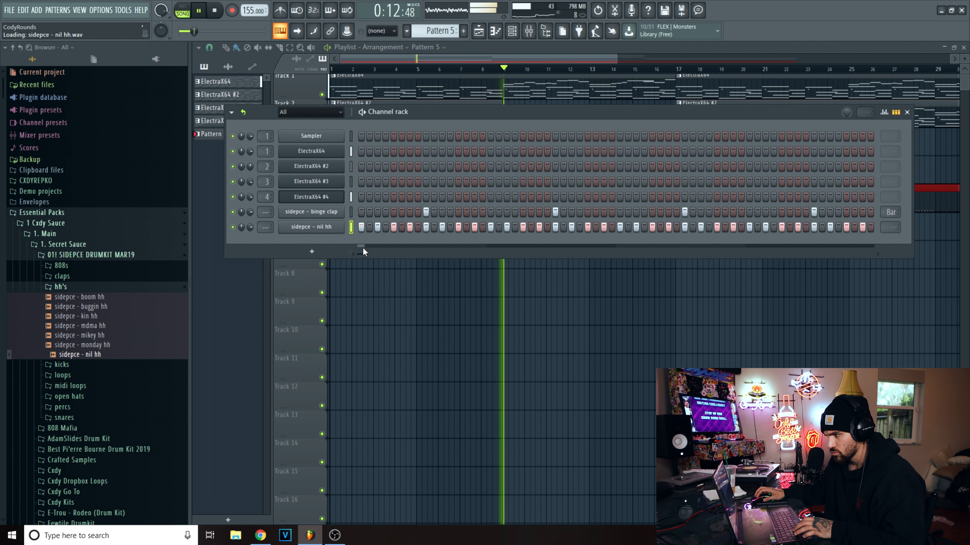
# Add the NM - Open OH sample from the Cxdy Go To kit's Open Hats folder as a channel with a hit on step 61.
pyautogui.click(73, 285)
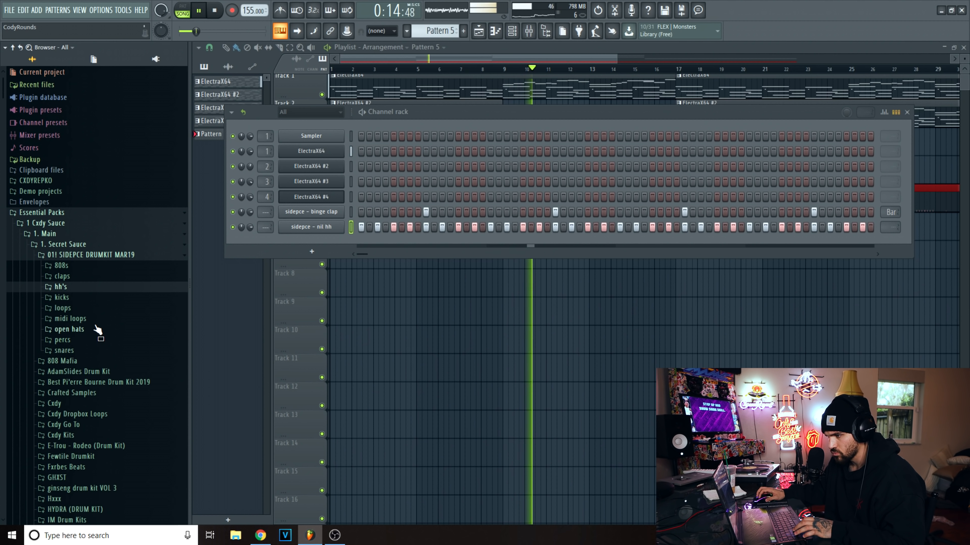
pyautogui.click(85, 330)
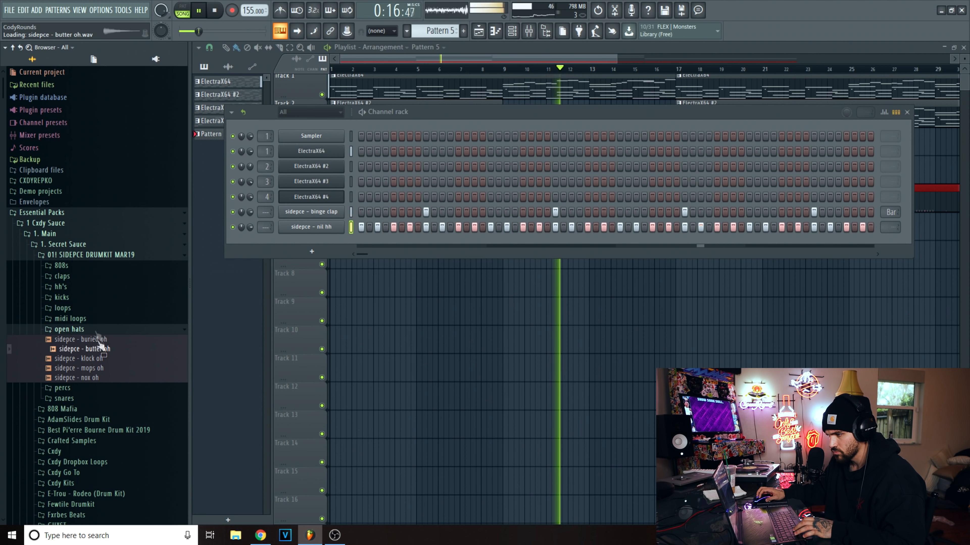
pyautogui.click(75, 256)
pyautogui.scroll(-2, 75, 262)
pyautogui.click(67, 253)
pyautogui.scroll(-1, 92, 298)
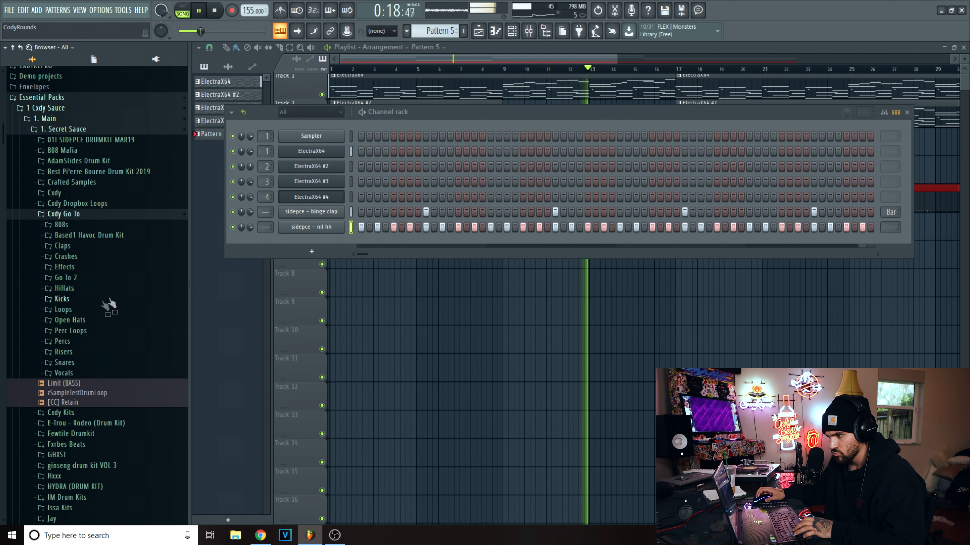
pyautogui.click(93, 322)
pyautogui.scroll(-5, 95, 367)
pyautogui.click(92, 292)
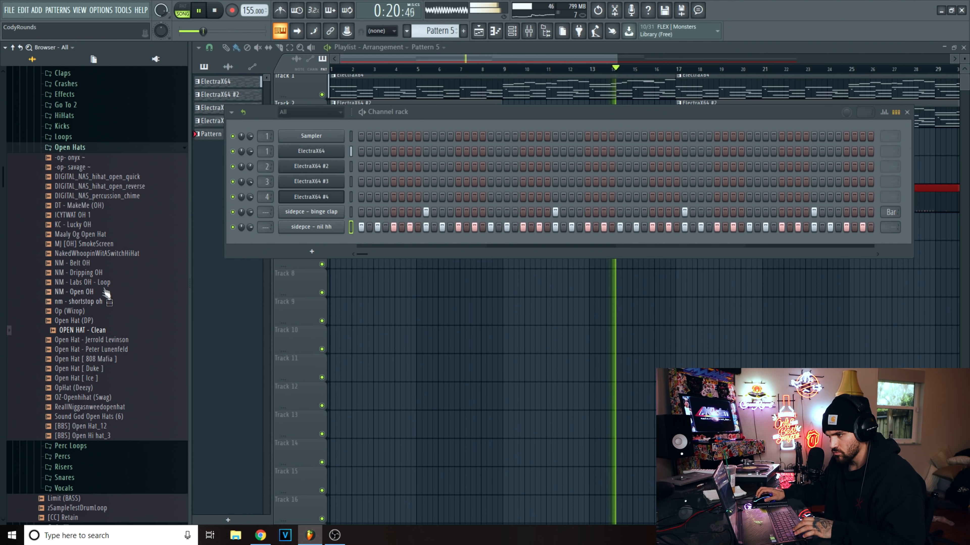
pyautogui.moveTo(105, 297); pyautogui.dragTo(313, 247)
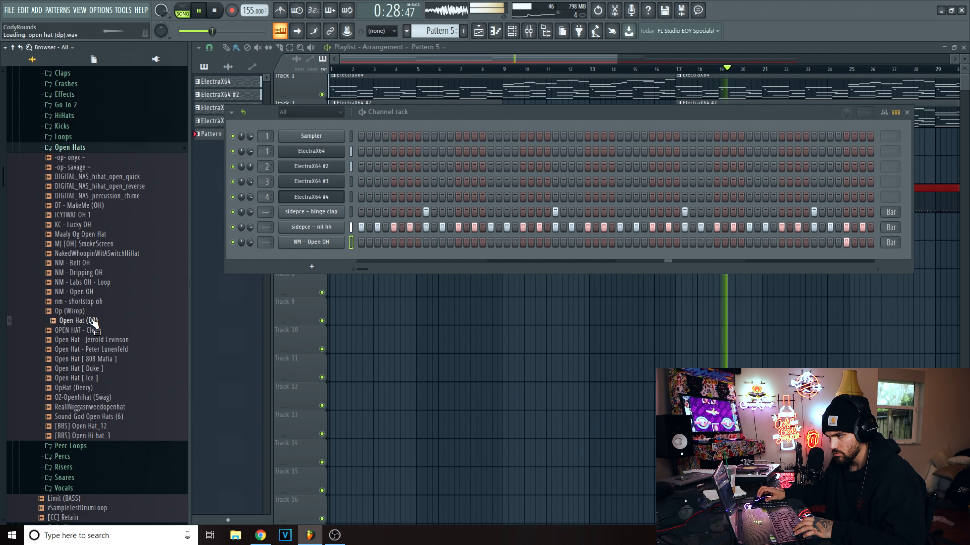
# Add the Murda OH sample from the OpenHats folder of Go To 2 as a new channel.
pyautogui.click(75, 148)
pyautogui.scroll(2, 74, 165)
pyautogui.click(72, 163)
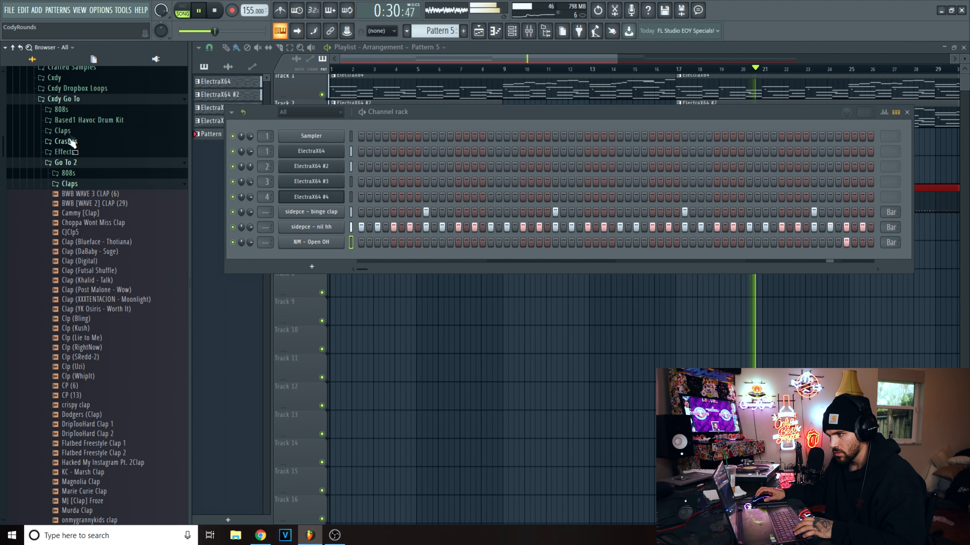
pyautogui.click(73, 184)
pyautogui.scroll(-2, 102, 191)
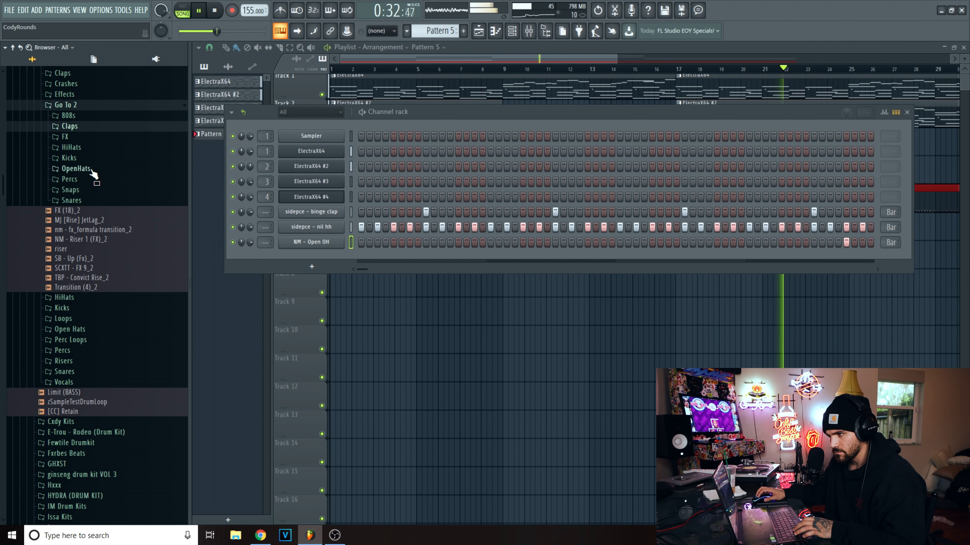
pyautogui.click(91, 171)
pyautogui.click(110, 246)
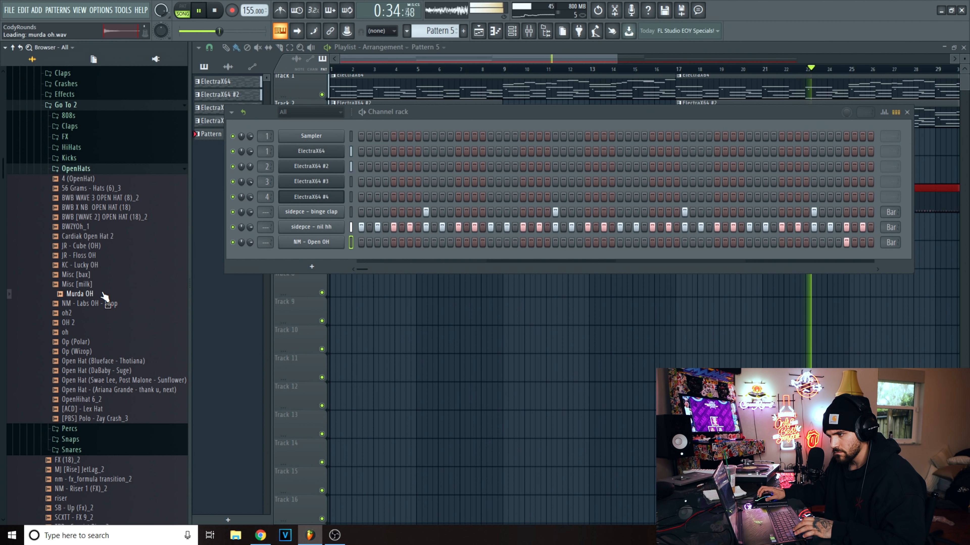
pyautogui.moveTo(295, 262); pyautogui.dragTo(296, 260)
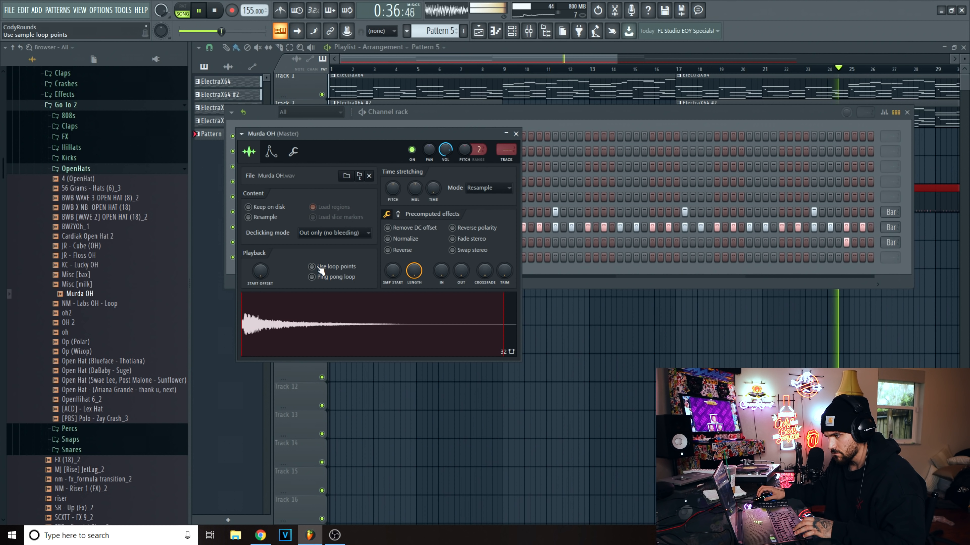
# Close the Murda OH sampler settings and place its hits on steps 13, 29 and 45.
pyautogui.click(516, 134)
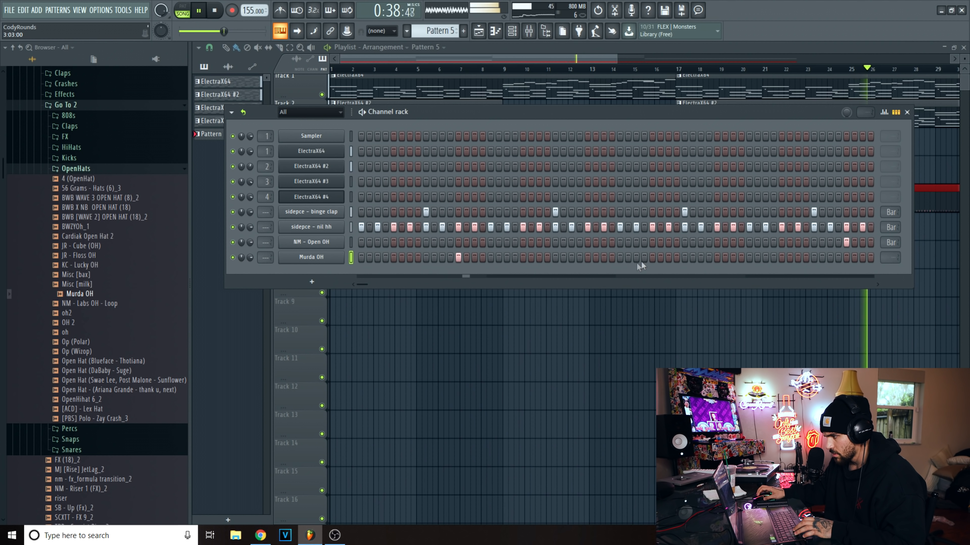
pyautogui.click(587, 258)
pyautogui.click(717, 257)
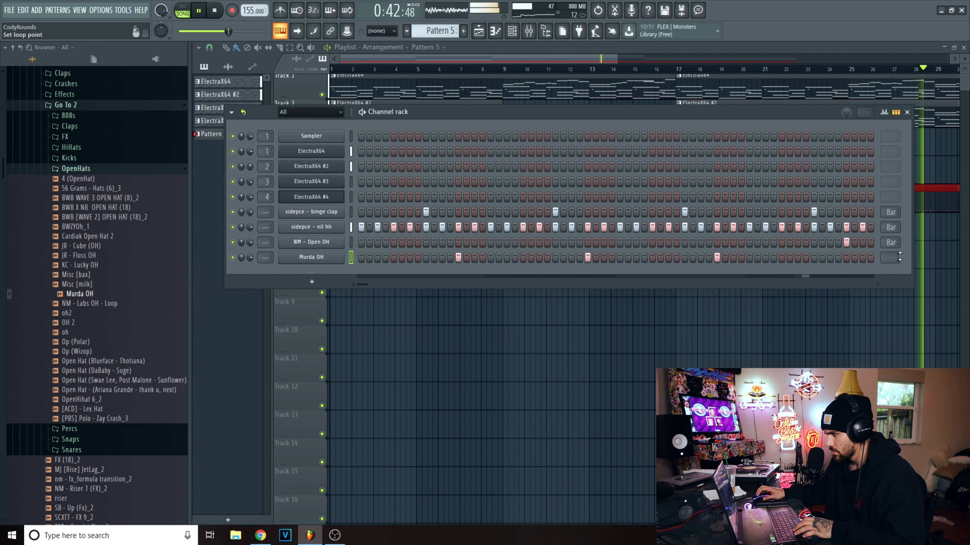
# Add Sonny Digital Open Hat from the Best Pi'erre Bourne Drum Kit 2019's Crashes + Open Hats folder with a hit on step 1.
pyautogui.click(86, 169)
pyautogui.scroll(4, 82, 195)
pyautogui.click(75, 219)
pyautogui.scroll(2, 81, 210)
pyautogui.click(82, 214)
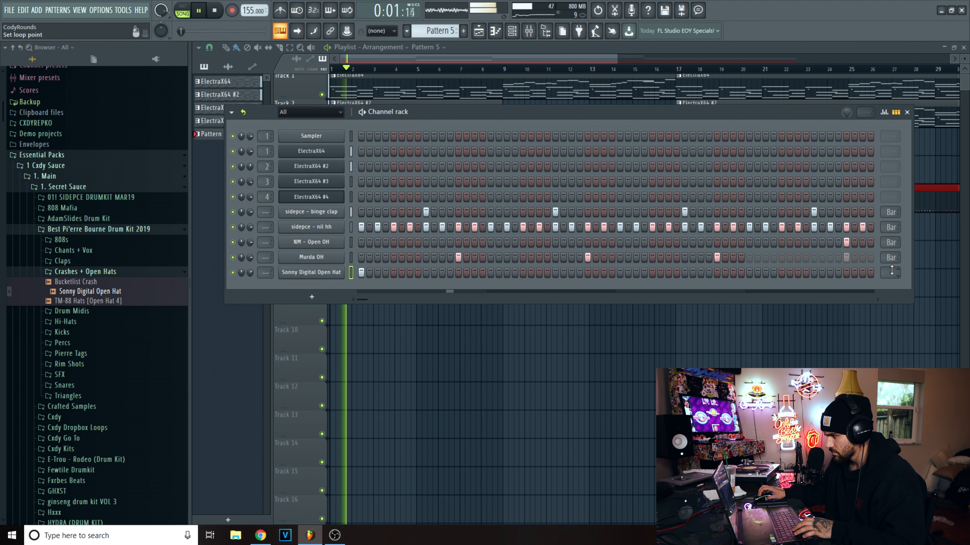
# Try a loop point on Sonny Digital Open Hat, and set both it and Murda OH to Don't loop.
pyautogui.moveTo(891, 273); pyautogui.dragTo(891, 267)
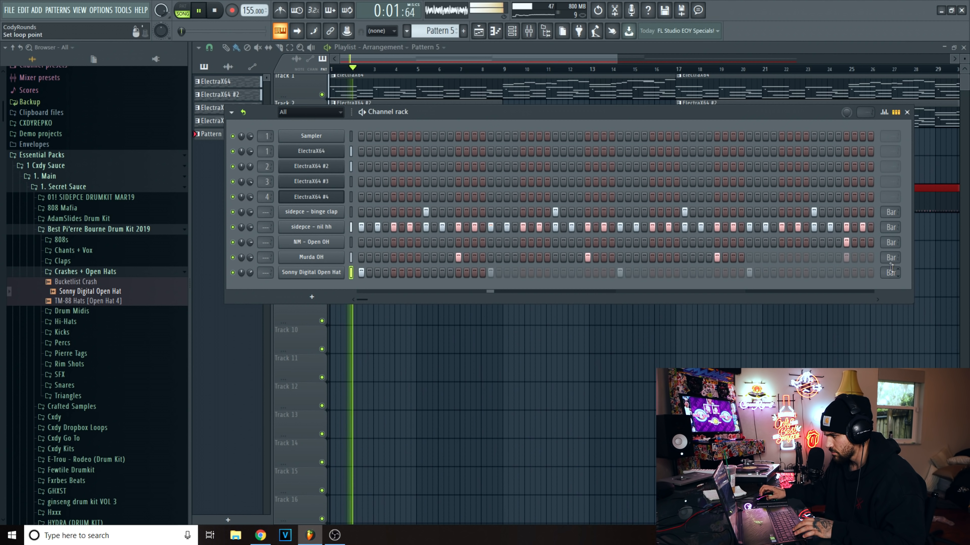
pyautogui.rightClick(886, 273)
pyautogui.click(903, 288)
pyautogui.rightClick(888, 256)
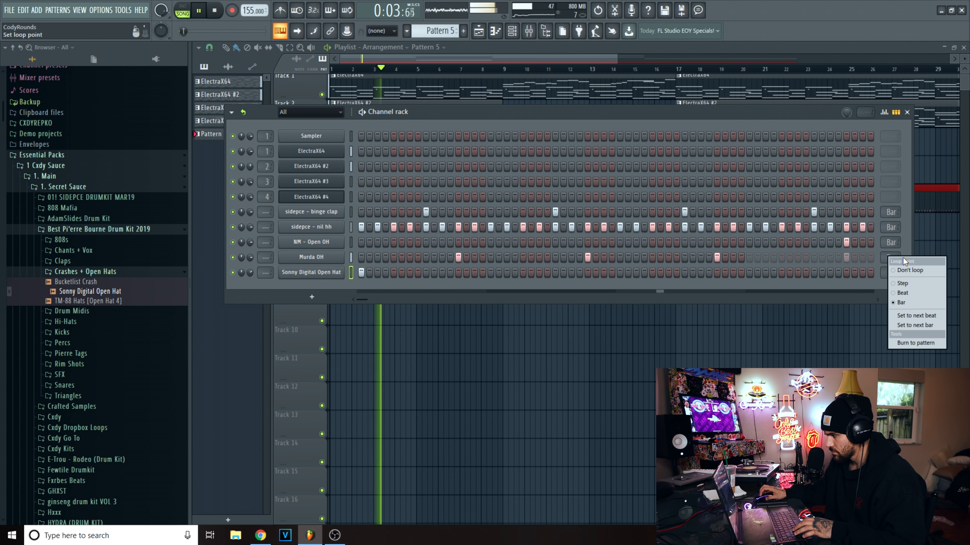
# Open the Murda OH channel in the piano roll, select bars 1 to 4 and duplicate them.
pyautogui.rightClick(331, 257)
pyautogui.click(359, 255)
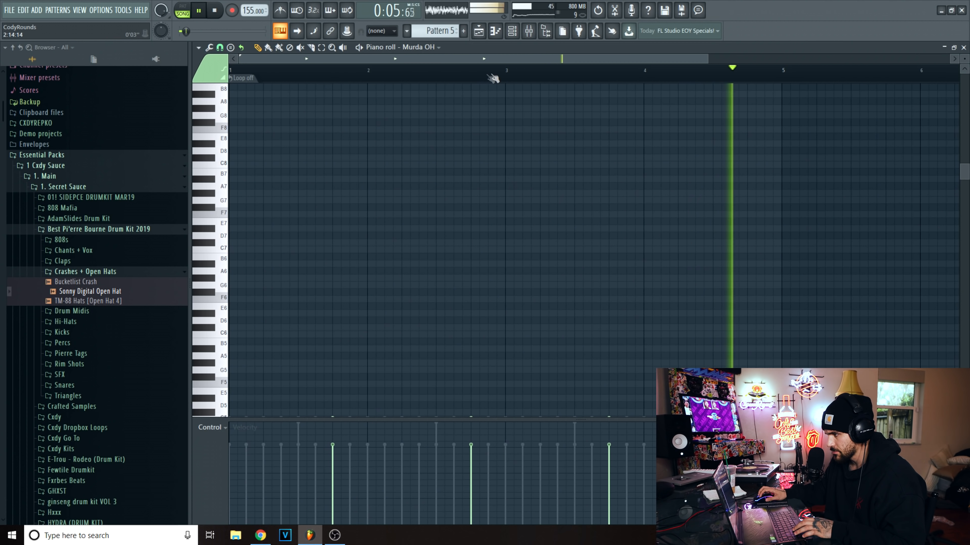
pyautogui.scroll(-2, 650, 76)
pyautogui.moveTo(621, 73); pyautogui.dragTo(27, 76)
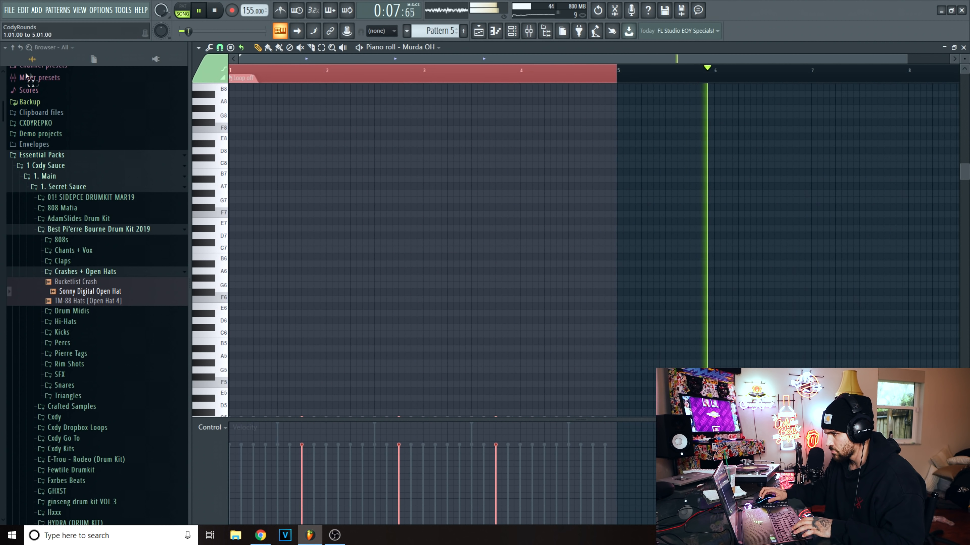
pyautogui.hotkey('ctrl', 'b')
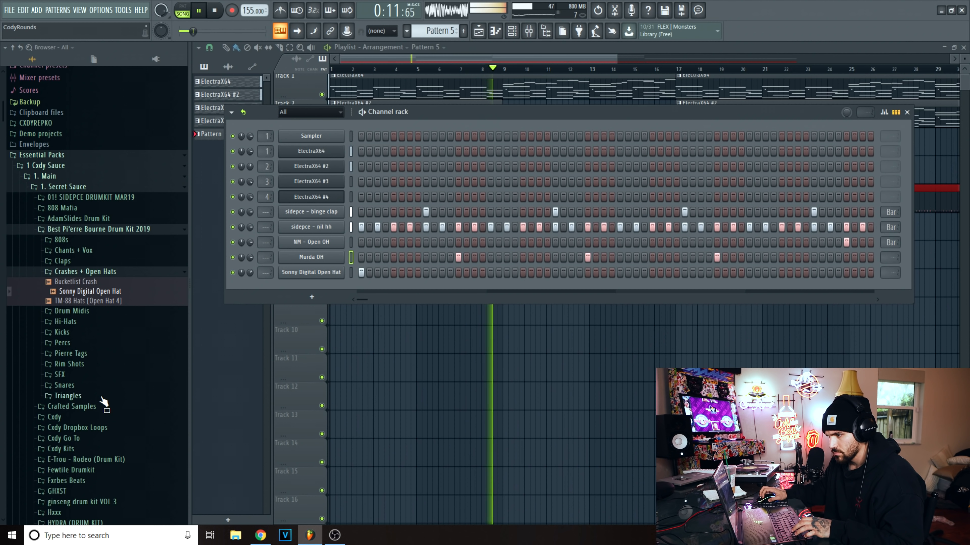
# Add (Redtoven Dirtysnare) from the Cxdy Go To kit's Snares folder as a channel below the clap, with a hit on step 63.
pyautogui.click(78, 272)
pyautogui.click(86, 241)
pyautogui.click(87, 243)
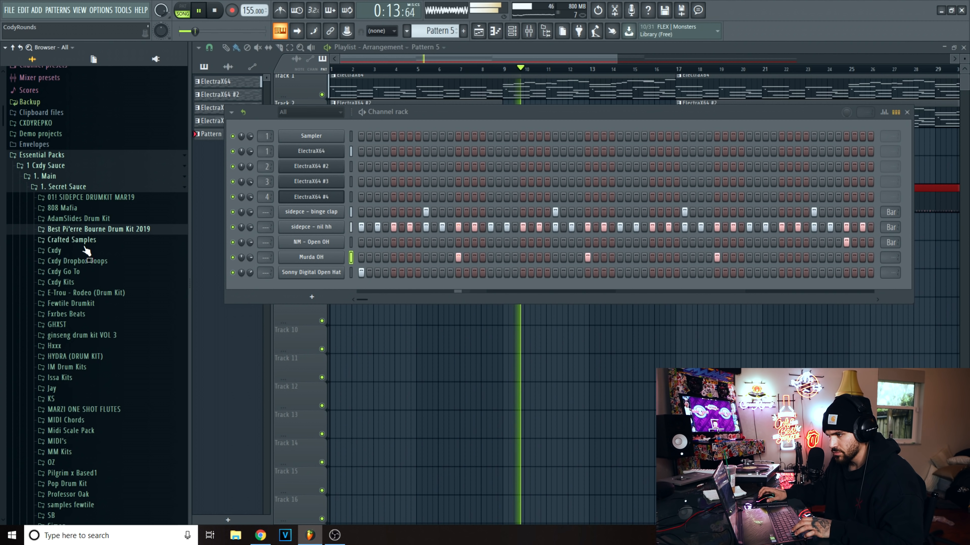
pyautogui.click(76, 269)
pyautogui.click(64, 362)
pyautogui.moveTo(88, 372); pyautogui.dragTo(322, 221)
pyautogui.click(864, 227)
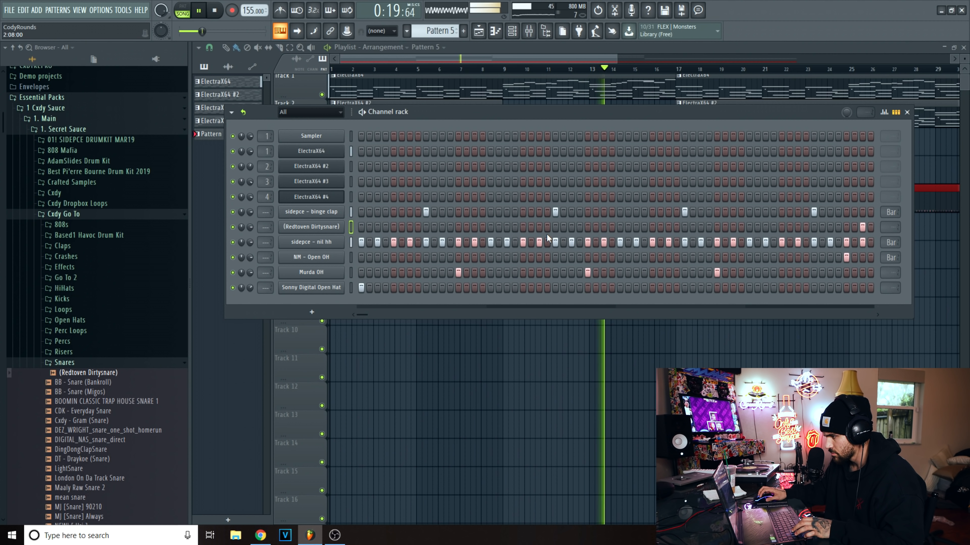
# Place (Redtoven Dirtysnare) hits on steps 19, 47 and 51, and clear the trial hits on steps 29 and 30.
pyautogui.click(507, 226)
pyautogui.click(587, 227)
pyautogui.click(595, 227)
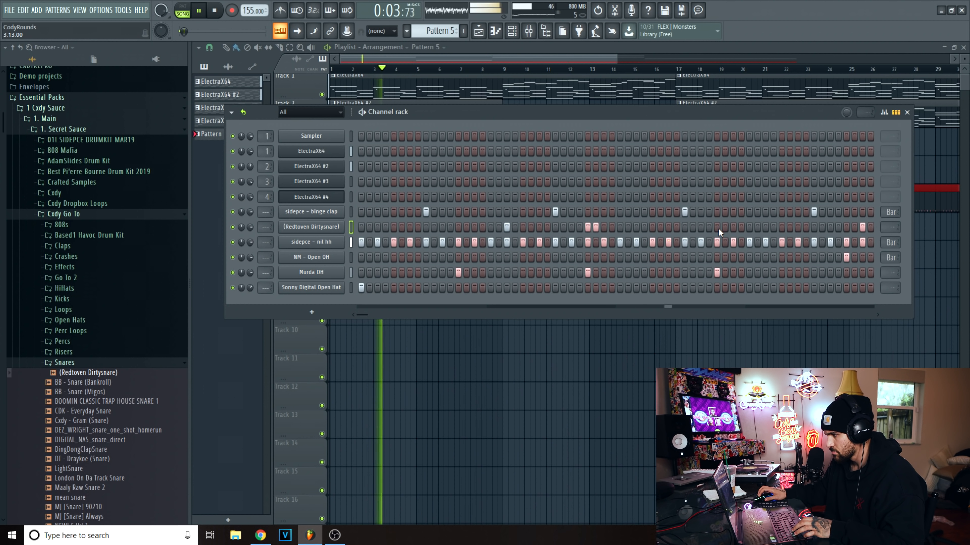
pyautogui.click(733, 226)
pyautogui.click(764, 227)
pyautogui.rightClick(596, 228)
pyautogui.rightClick(589, 228)
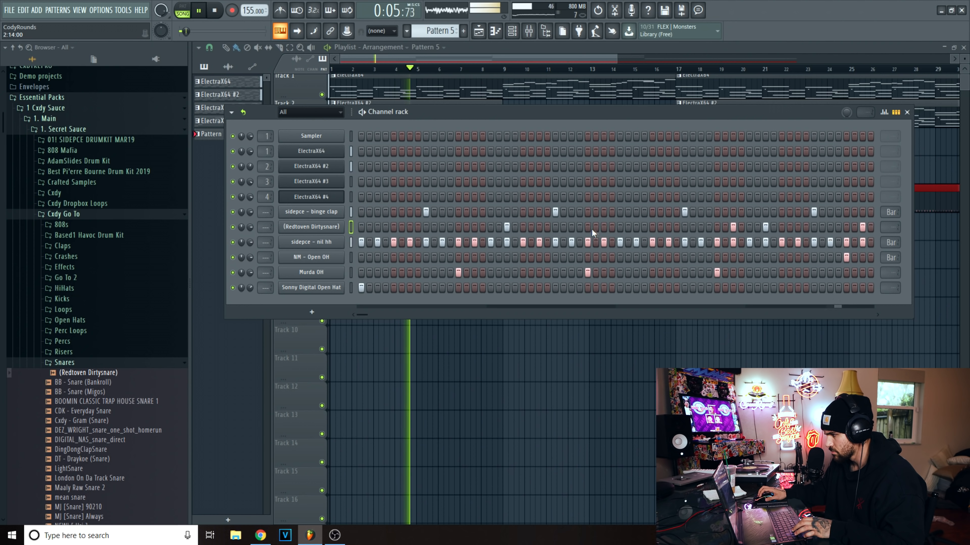
# Add (Redtoven Dirtysnare) hits on steps 3, 31 and 35, and clear the hit on step 47.
pyautogui.click(378, 226)
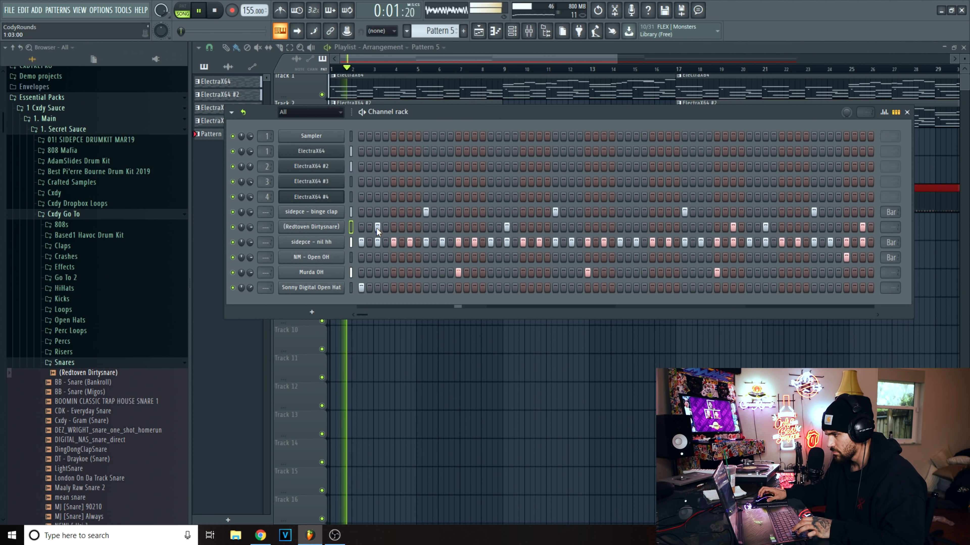
pyautogui.click(604, 227)
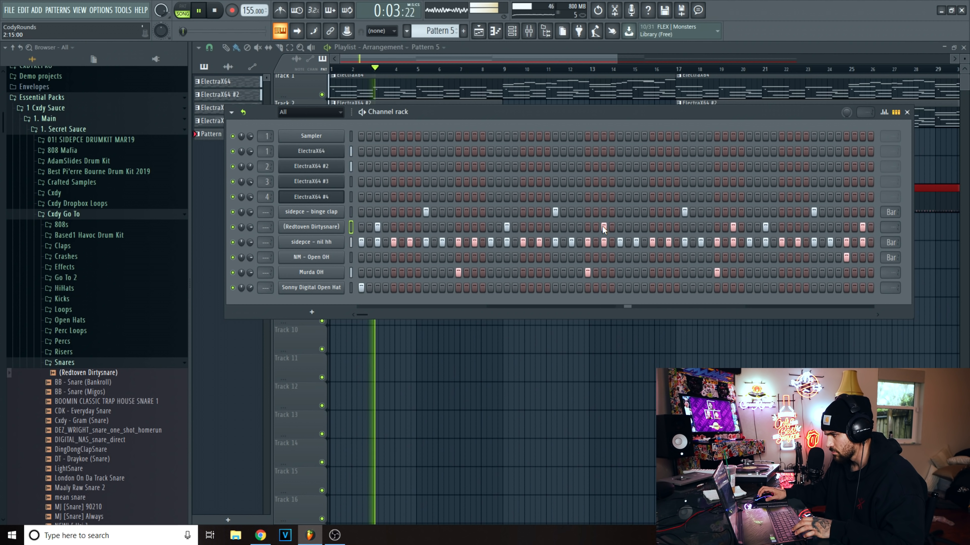
pyautogui.click(636, 227)
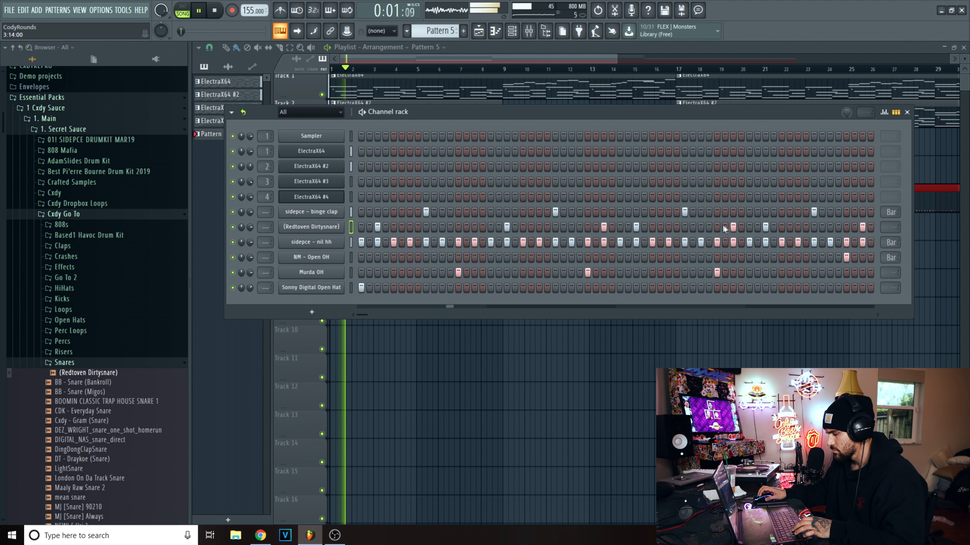
pyautogui.click(733, 226)
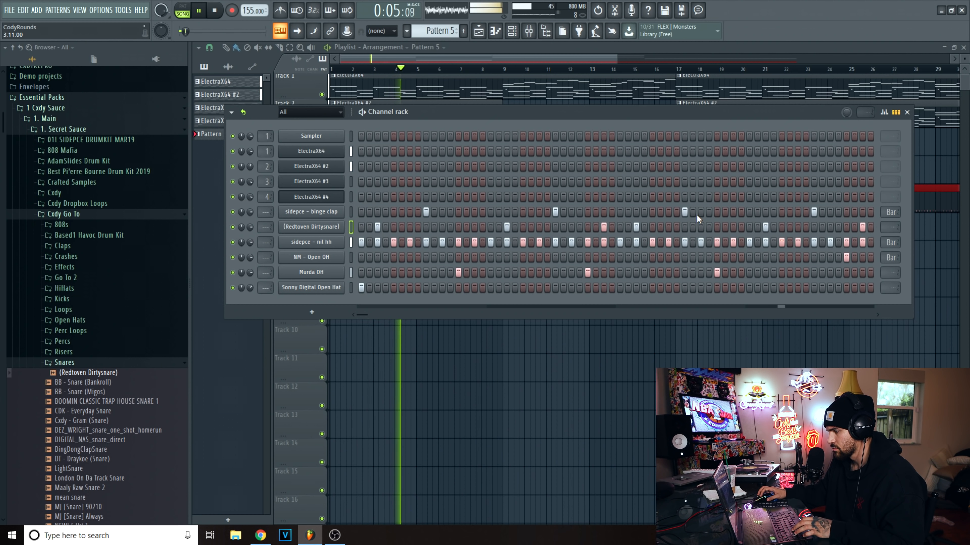
# Audition samples in the Snares folder and add Perc (37) Rimshot 5 as a channel below the clap.
pyautogui.click(119, 421)
pyautogui.scroll(-3, 116, 412)
pyautogui.click(106, 363)
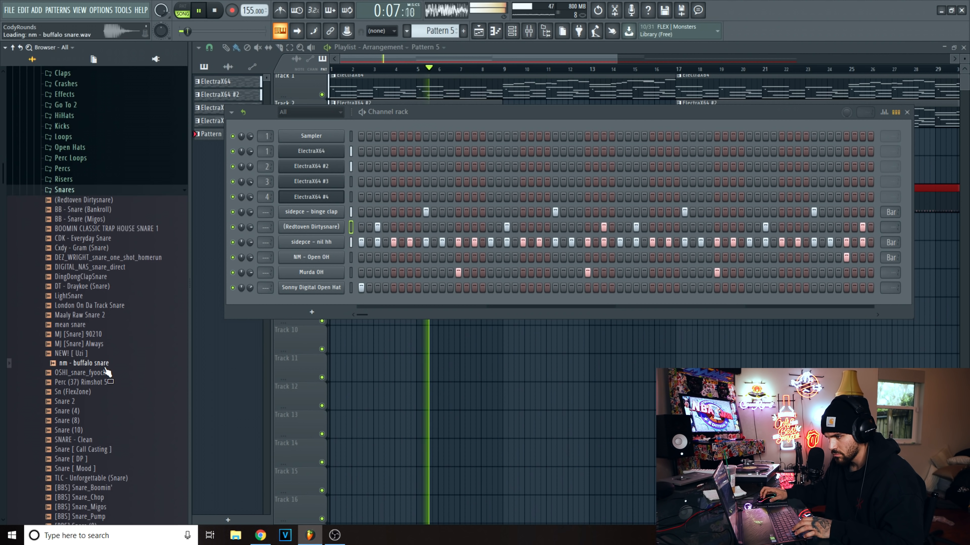
pyautogui.scroll(-1, 106, 352)
pyautogui.moveTo(99, 325); pyautogui.dragTo(333, 219)
# Place Perc (37) Rimshot 5 hits on steps 15 and 59.
pyautogui.click(474, 227)
pyautogui.click(733, 227)
pyautogui.click(733, 227)
pyautogui.click(832, 229)
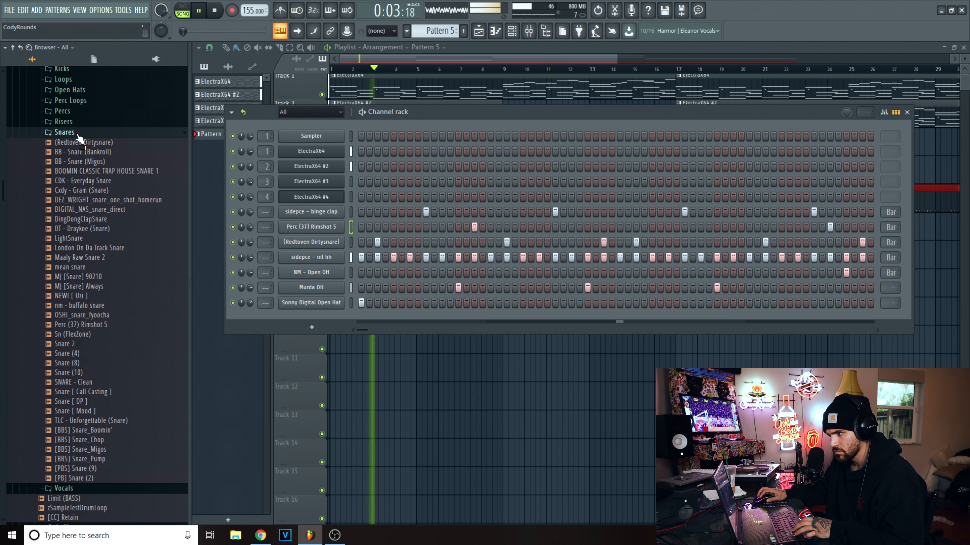
# Audition samples in the Cxdy Go To kit's Percs folder and add Cxdy - Money Count Short as the last channel.
pyautogui.click(79, 134)
pyautogui.click(82, 226)
pyautogui.click(75, 237)
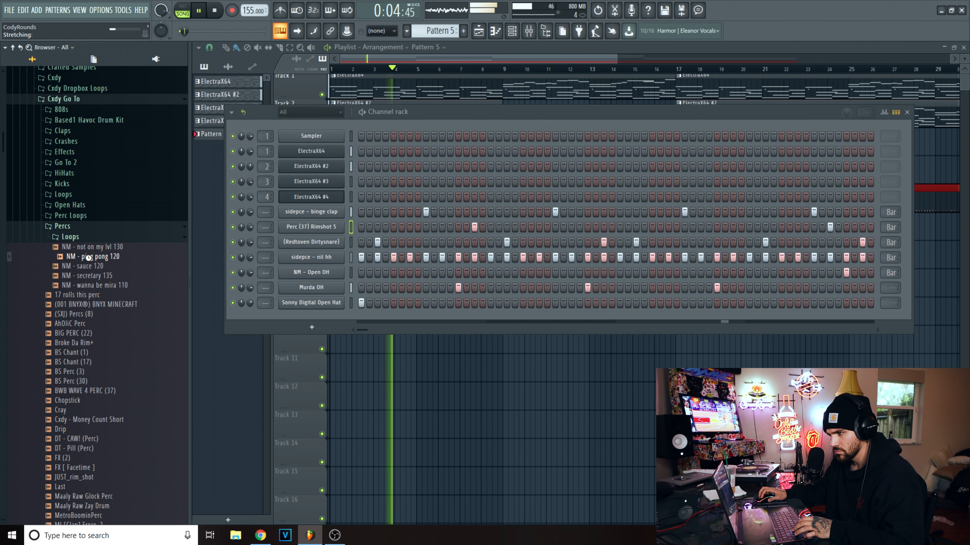
pyautogui.click(90, 237)
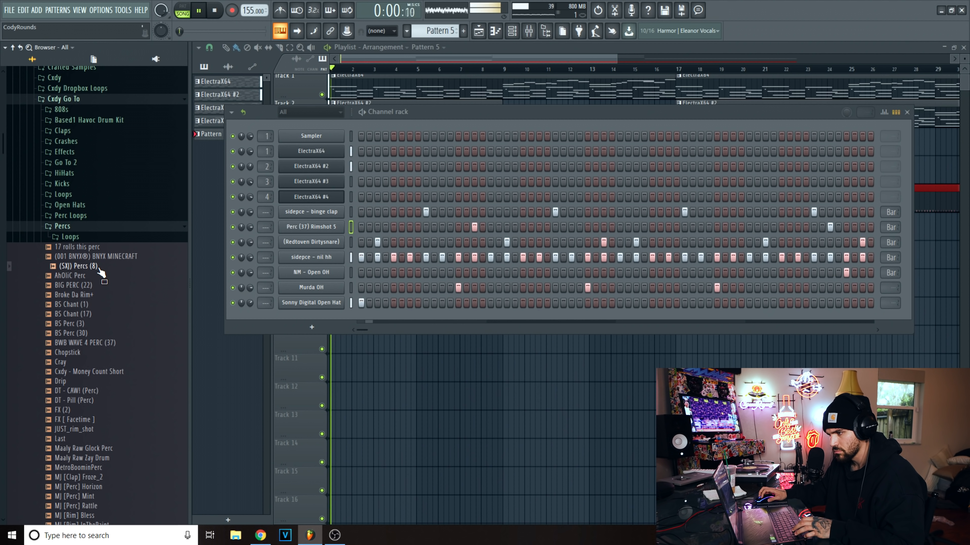
pyautogui.click(100, 296)
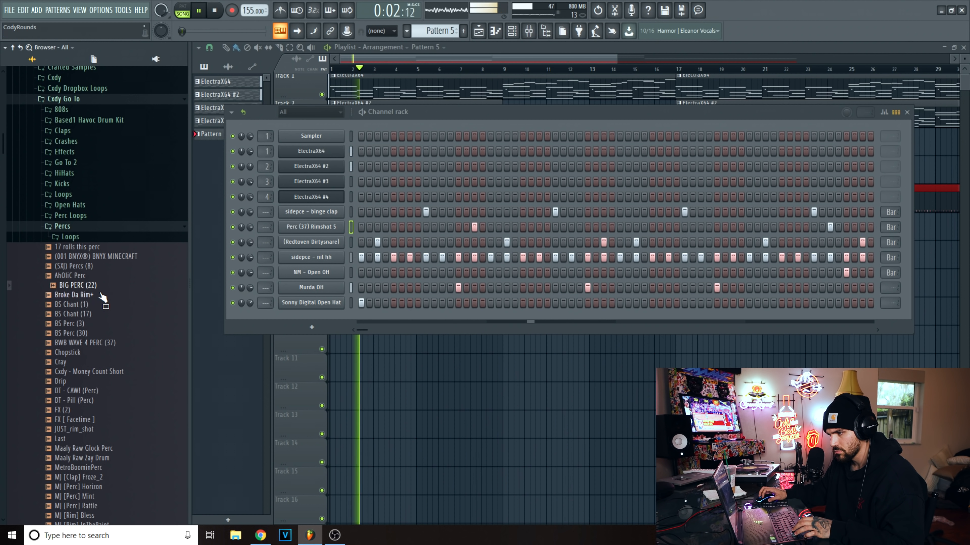
pyautogui.click(102, 341)
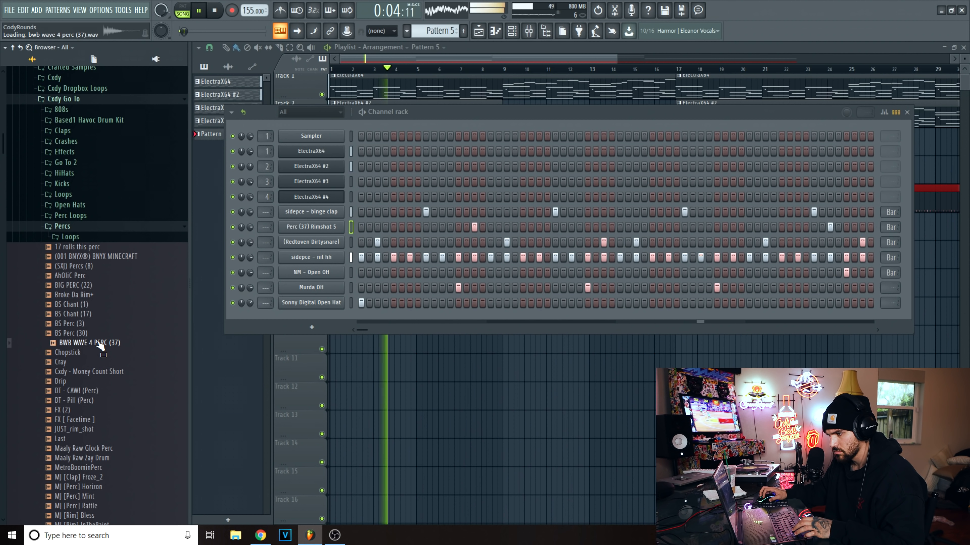
pyautogui.scroll(-4, 106, 335)
pyautogui.click(104, 257)
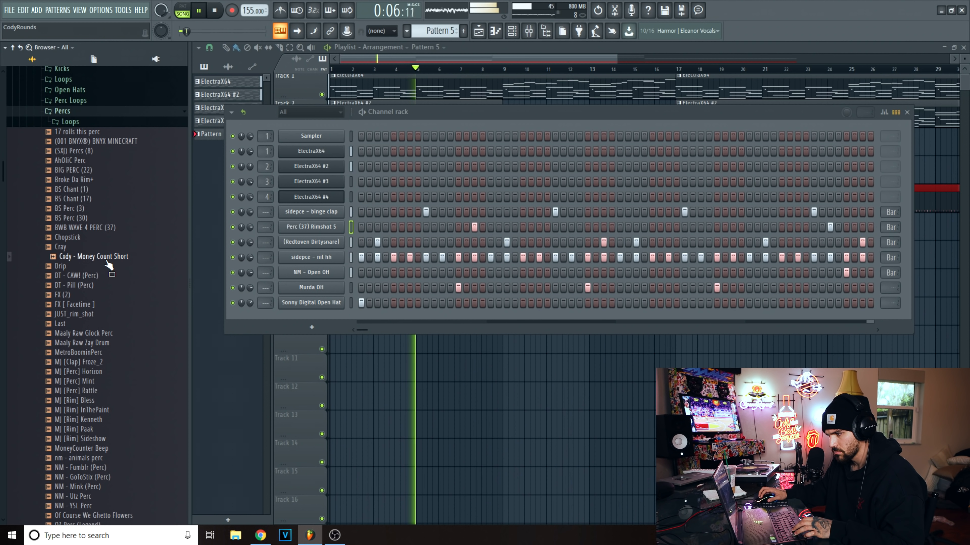
pyautogui.moveTo(109, 264); pyautogui.dragTo(320, 322)
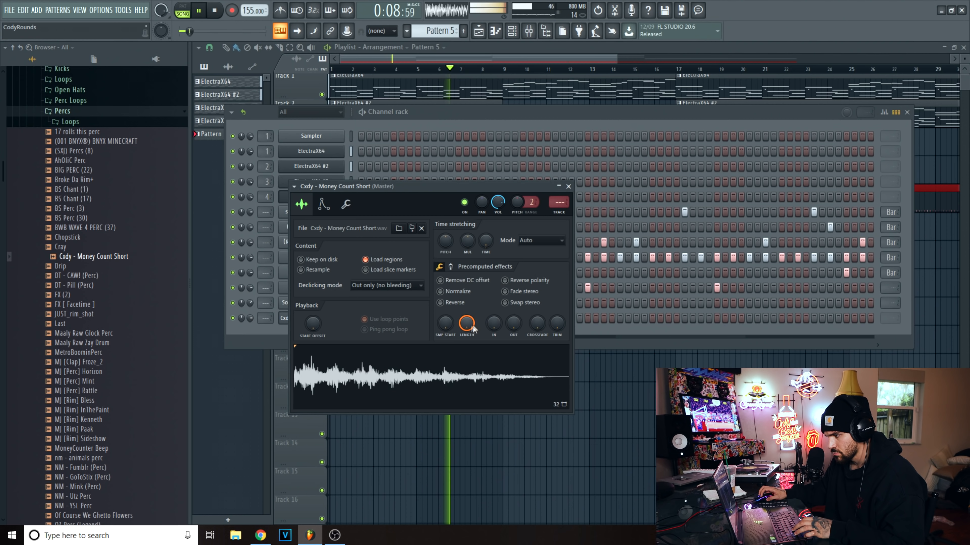
# Place a Cxdy - Money Count Short hit on step 21 and collapse the Percs folder.
pyautogui.click(571, 184)
pyautogui.click(523, 318)
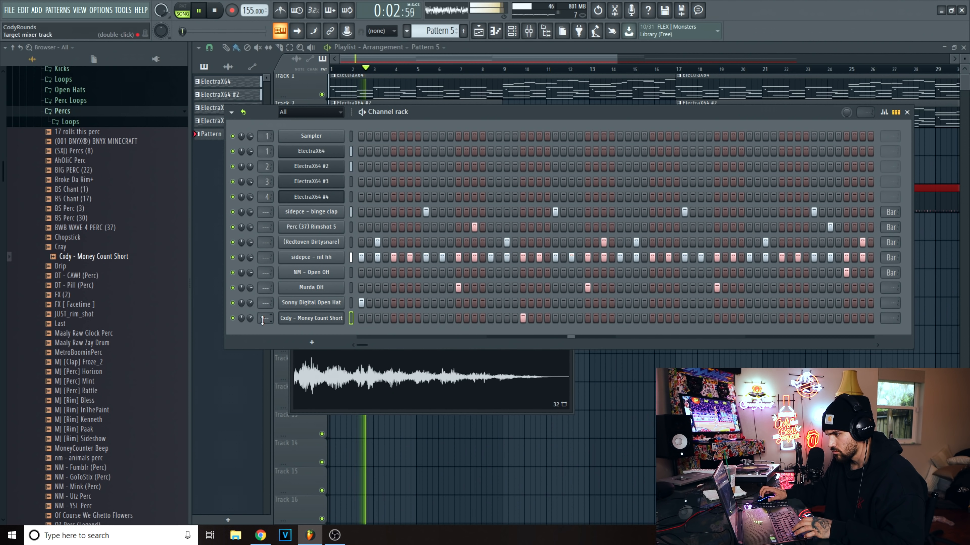
pyautogui.click(96, 112)
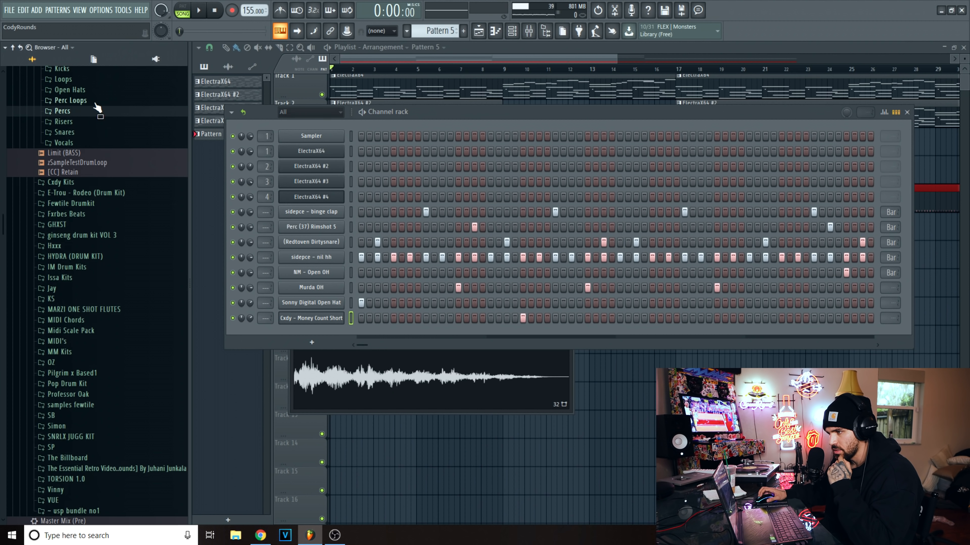
pyautogui.scroll(5, 82, 153)
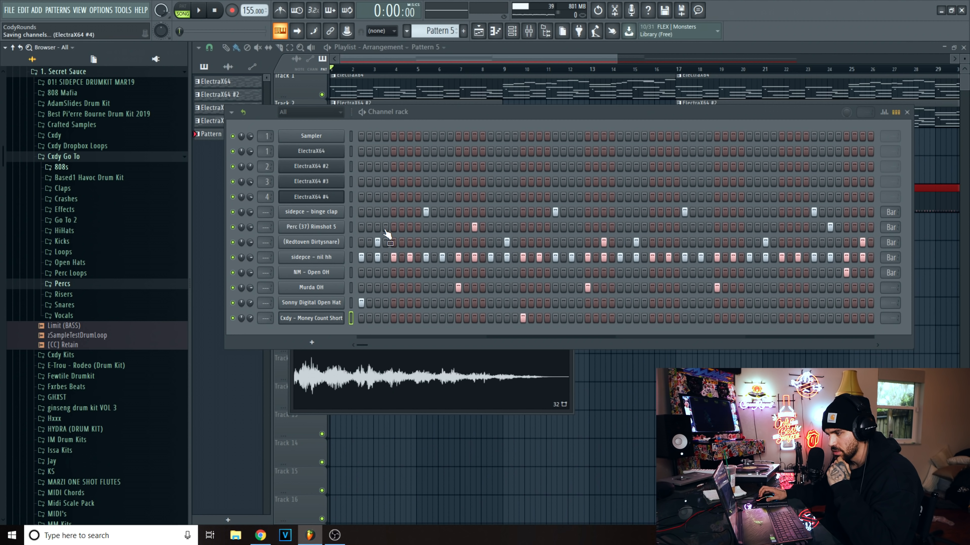
pyautogui.click(83, 177)
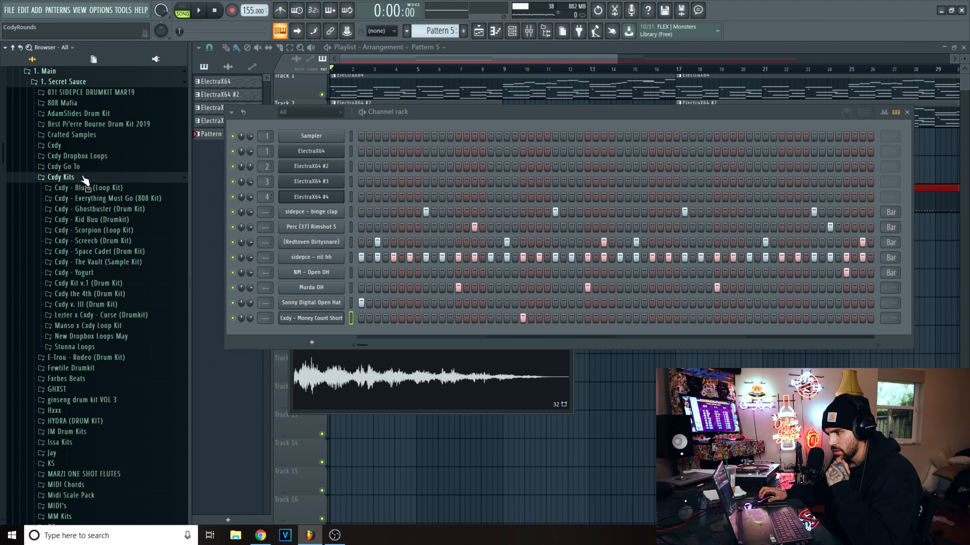
pyautogui.scroll(-2, 85, 180)
pyautogui.click(107, 142)
pyautogui.scroll(2, 81, 159)
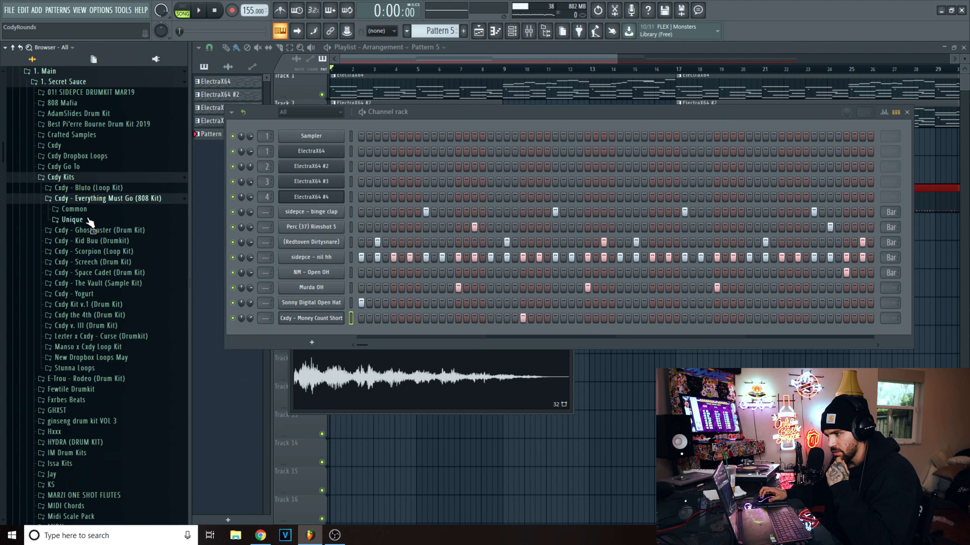
pyautogui.click(86, 218)
pyautogui.moveTo(95, 230); pyautogui.dragTo(98, 235)
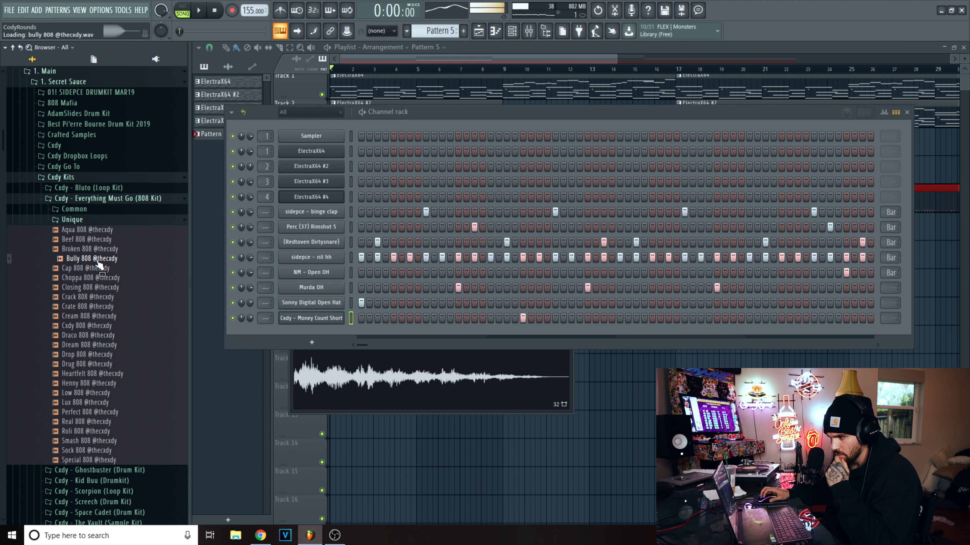
pyautogui.moveTo(344, 334); pyautogui.dragTo(329, 333)
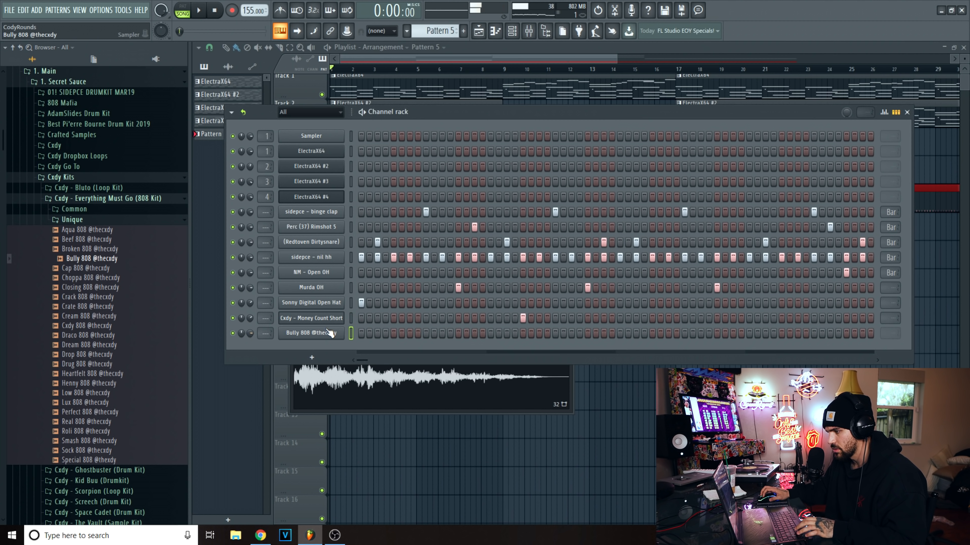
# Collapse Cxdy Kits and add JR - Glock (Kick) from the JRHITMAKER - Ventriloquist kit's Kicks folder as the last channel.
pyautogui.click(82, 200)
pyautogui.click(76, 177)
pyautogui.scroll(-2, 80, 184)
pyautogui.click(72, 206)
pyautogui.click(87, 226)
pyautogui.click(72, 268)
pyautogui.moveTo(87, 307); pyautogui.dragTo(322, 346)
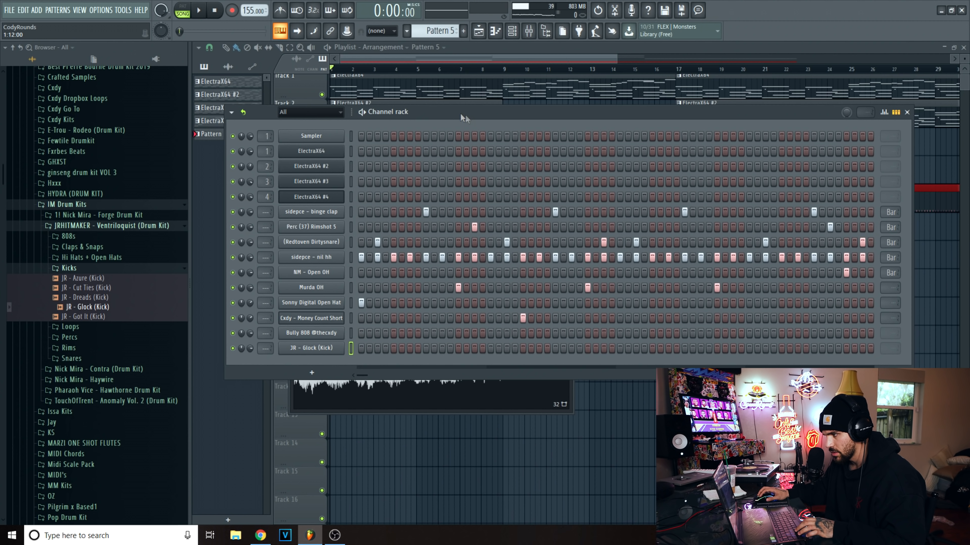
# Copy the ElectraX64 pattern's melody notes into the Sampler channel of Pattern 5 and check them in the piano roll.
pyautogui.scroll(4, 435, 31)
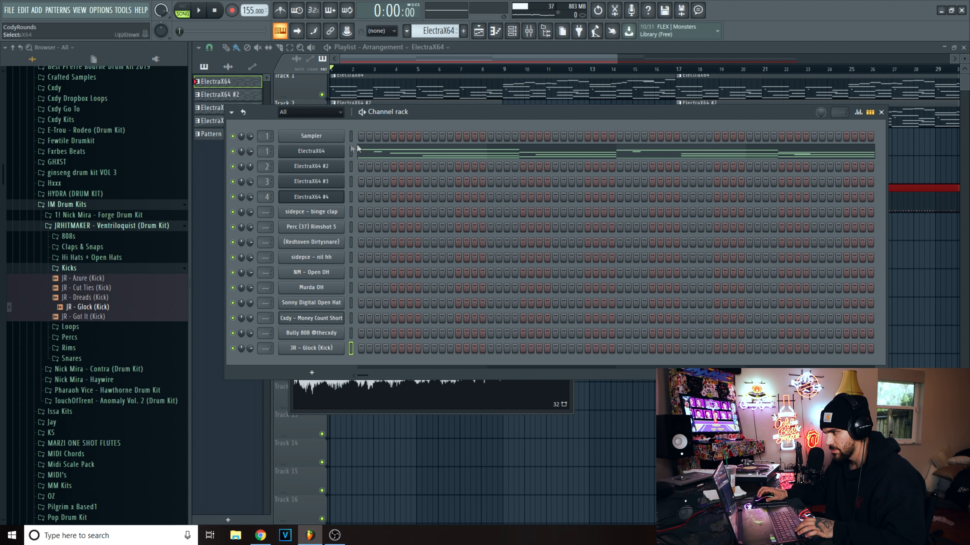
pyautogui.hotkey('ctrl', 'c')
pyautogui.scroll(-4, 437, 31)
pyautogui.click(351, 136)
pyautogui.hotkey('ctrl', 'v')
pyautogui.click(413, 136)
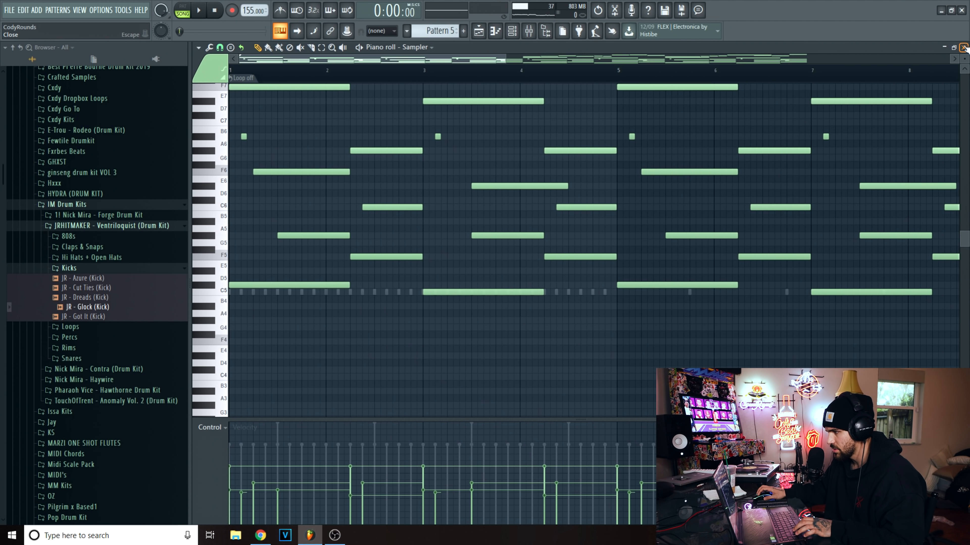
pyautogui.click(964, 48)
# Place two-step C#5 notes for Bully 808 at bar 1 steps 1 and 7, and play them.
pyautogui.rightClick(324, 334)
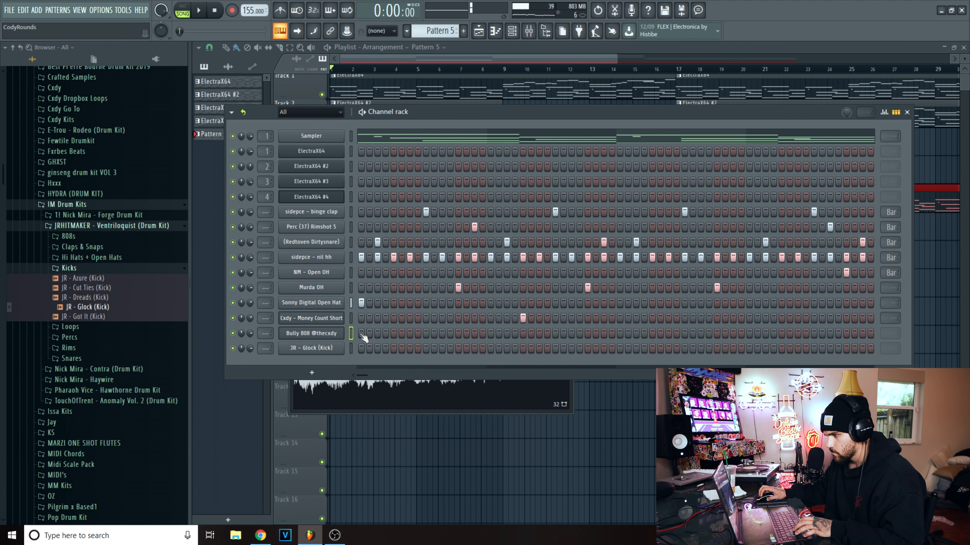
pyautogui.click(359, 332)
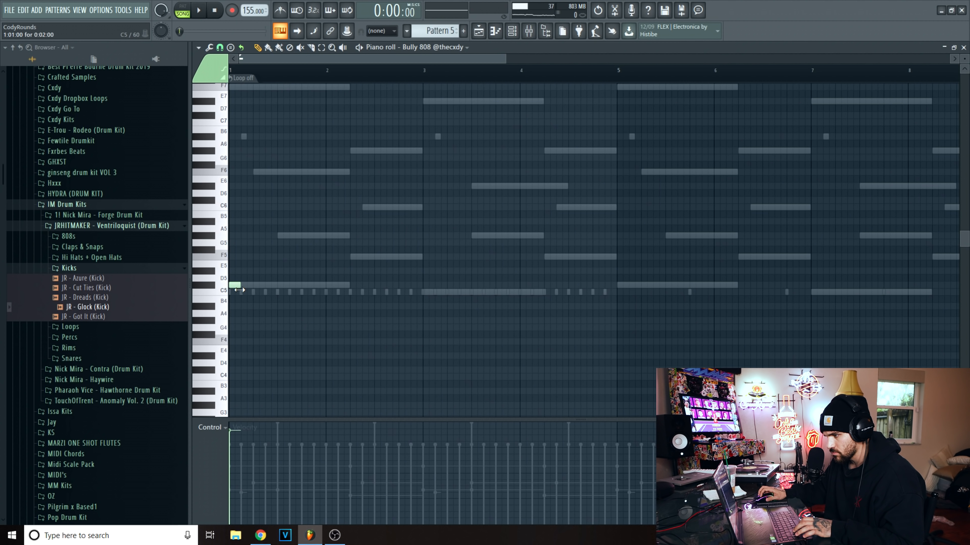
pyautogui.scroll(-1, 246, 212)
pyautogui.scroll(7, 267, 198)
pyautogui.scroll(-1, 310, 168)
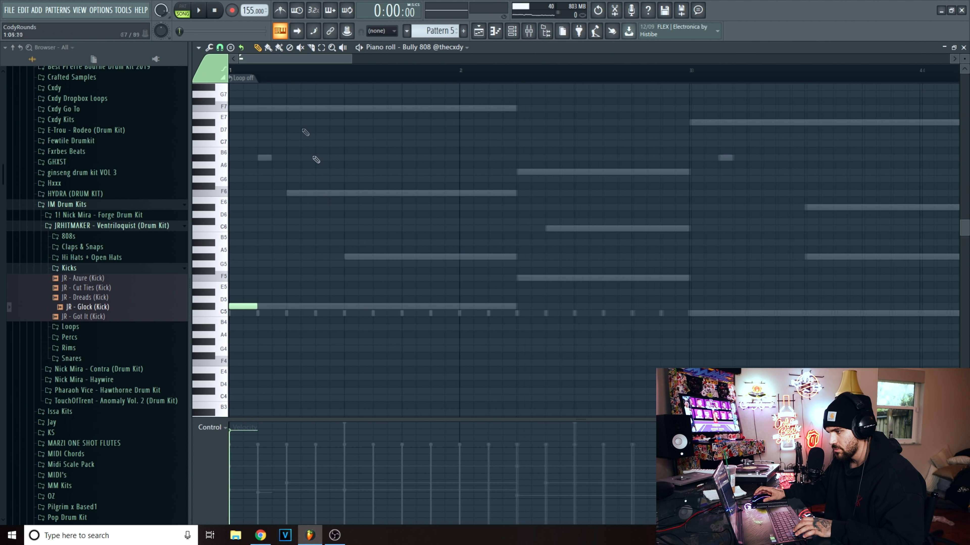
pyautogui.click(324, 308)
pyautogui.press('space')
pyautogui.scroll(-2, 411, 237)
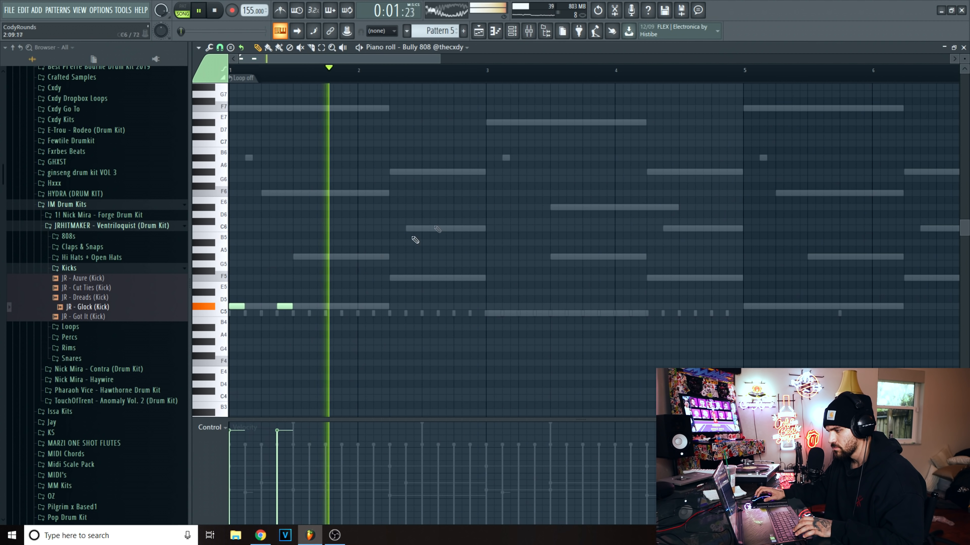
# Route all drum channels from the clap to the kick to separate mixer tracks starting at Insert 5, and play.
pyautogui.click(529, 31)
pyautogui.press('space')
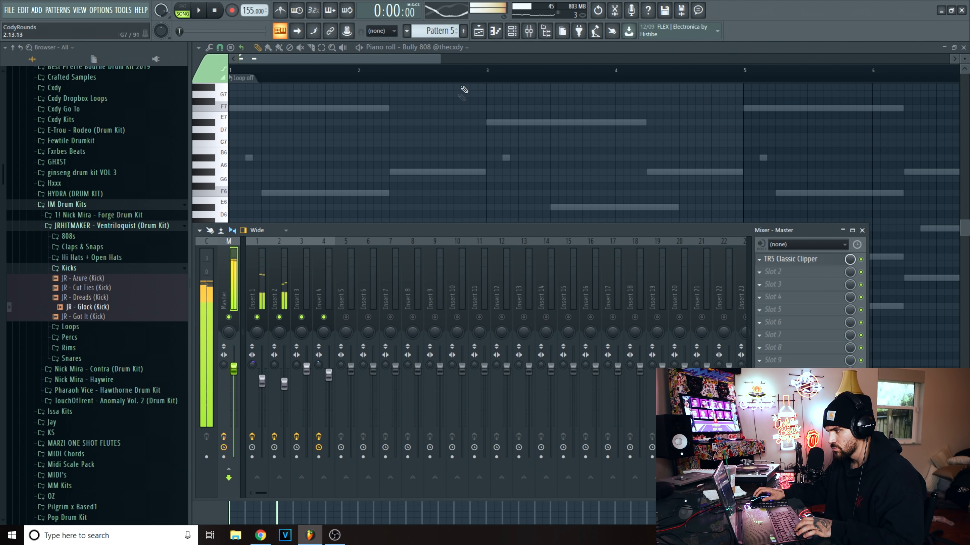
pyautogui.press('F6')
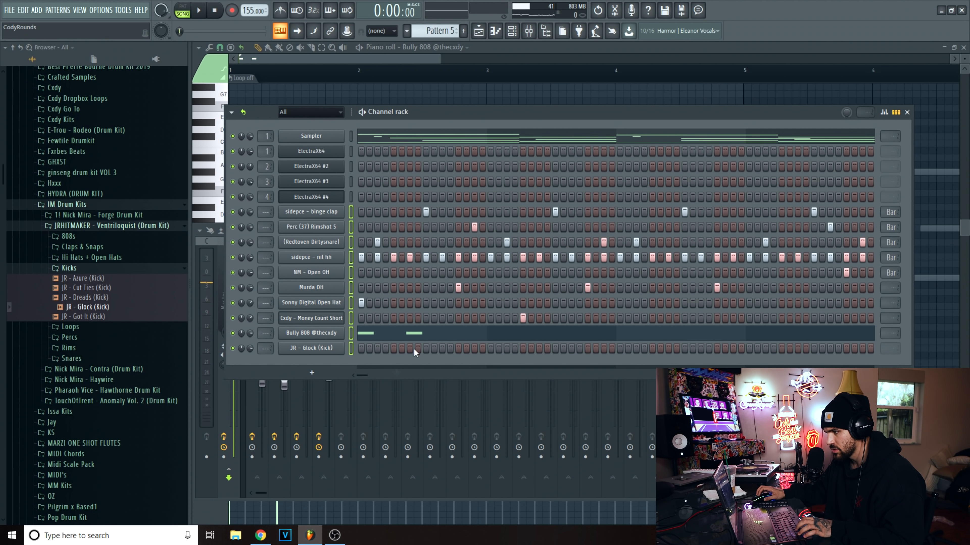
pyautogui.click(529, 30)
pyautogui.rightClick(348, 296)
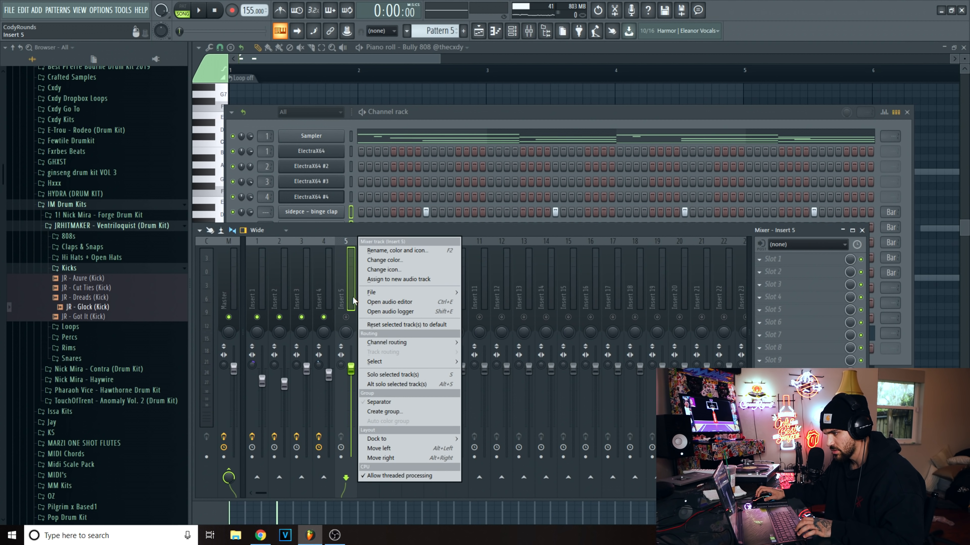
pyautogui.click(481, 344)
pyautogui.press('space')
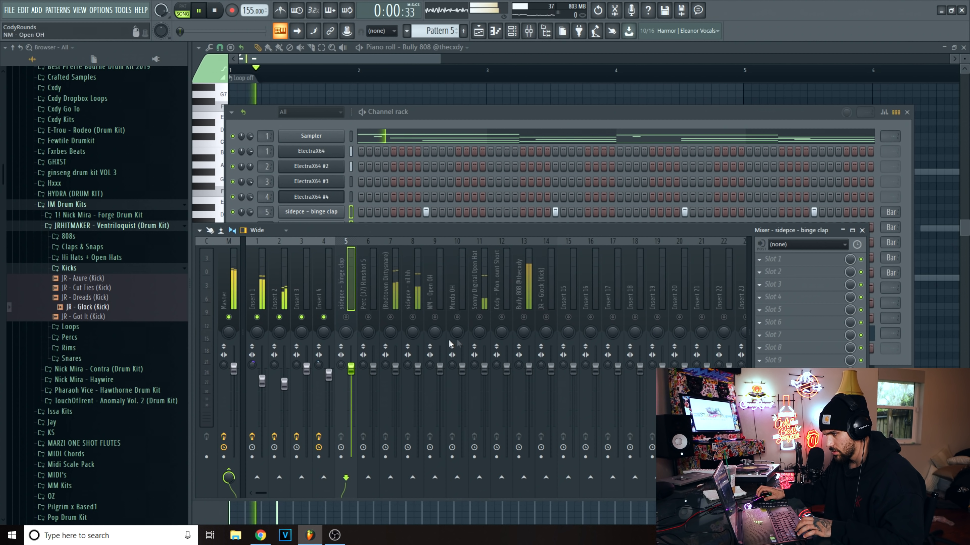
# Lower the mixer volumes of Bully 808, the binge clap and the nil hh hi-hat while the beat plays.
pyautogui.press('space')
pyautogui.press('space')
pyautogui.moveTo(530, 376); pyautogui.dragTo(529, 393)
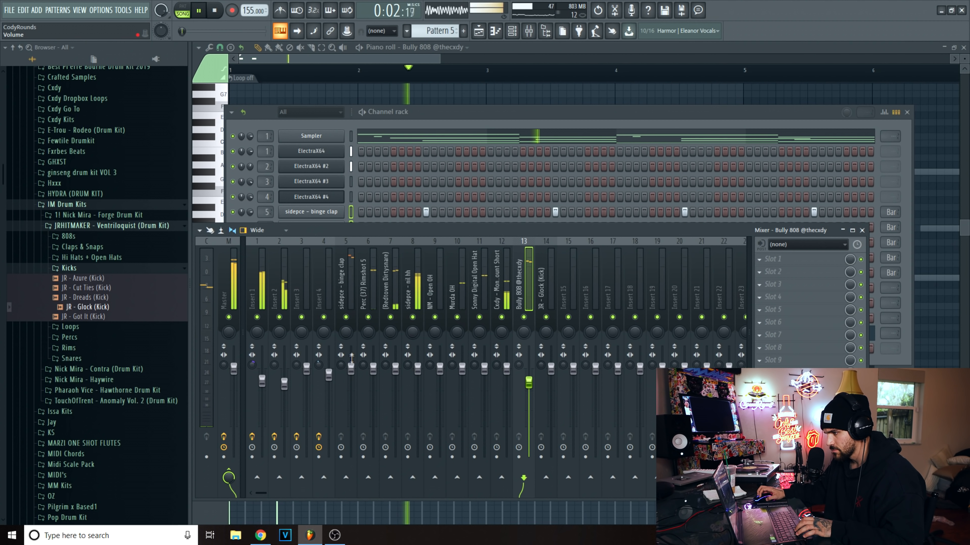
pyautogui.moveTo(352, 368); pyautogui.dragTo(352, 371)
pyautogui.moveTo(418, 368); pyautogui.dragTo(418, 372)
pyautogui.click(449, 112)
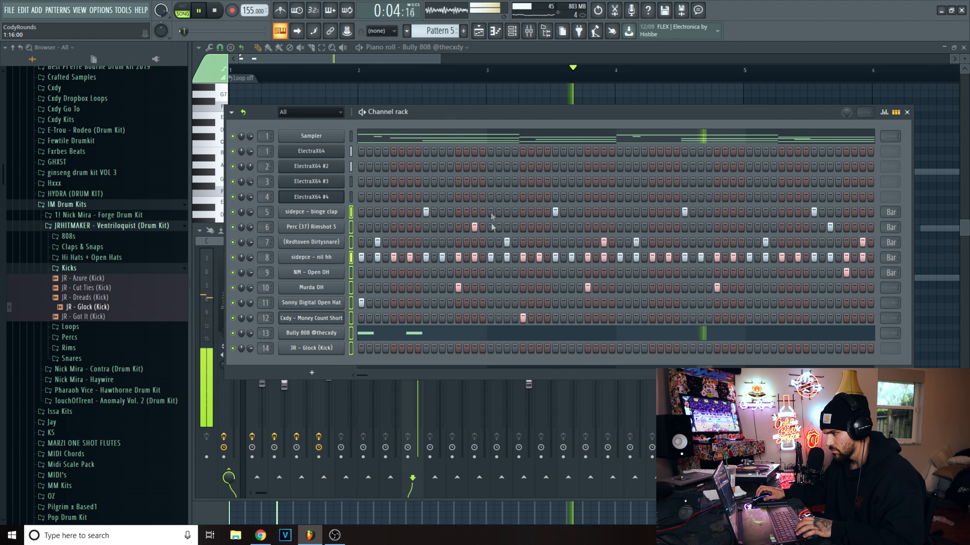
# Add two-step F5 notes to the Bully 808 line at bar 2 steps 5 and 11.
pyautogui.click(397, 336)
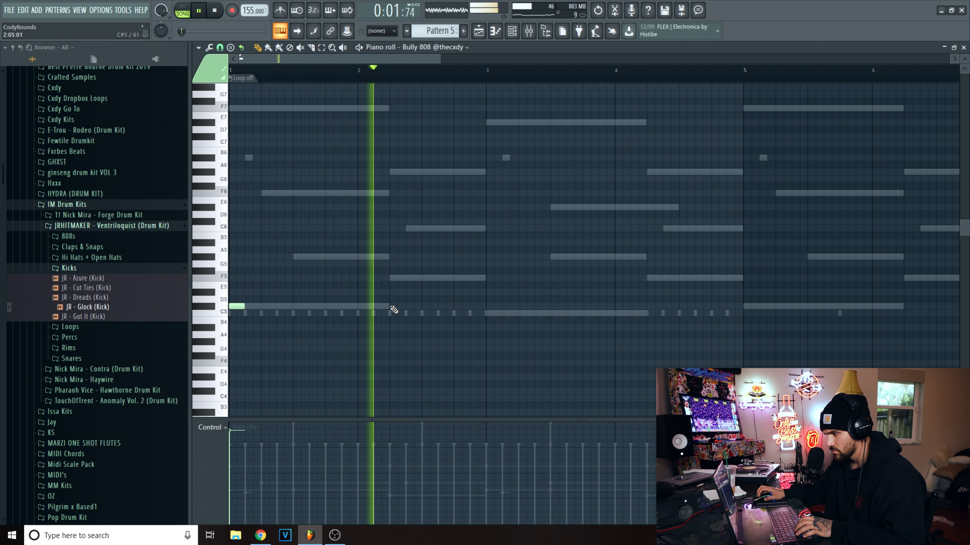
pyautogui.click(395, 285)
pyautogui.moveTo(395, 284); pyautogui.dragTo(396, 278)
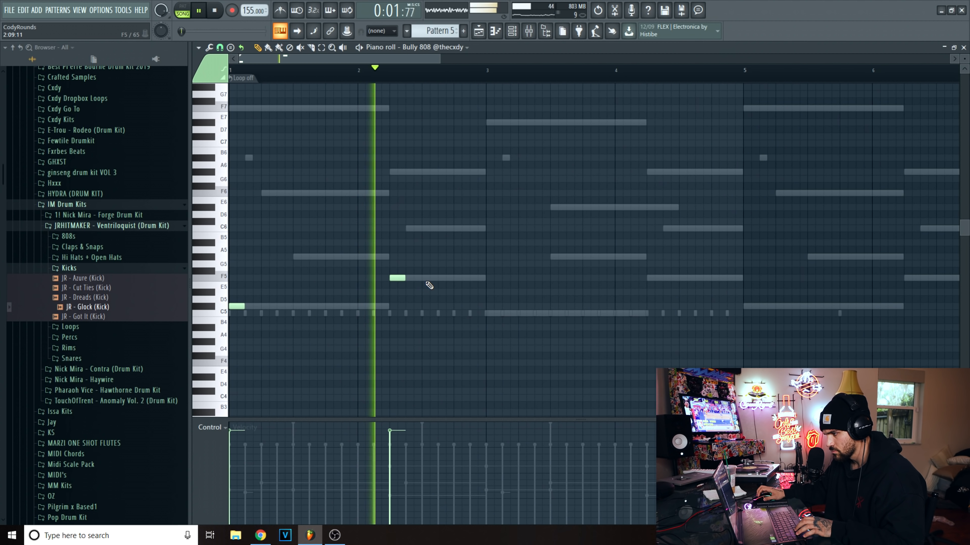
pyautogui.click(443, 278)
# Add 808 notes on C5 at bar 3 steps 5 and 11, and on F5 at bar 4 step 13.
pyautogui.click(493, 312)
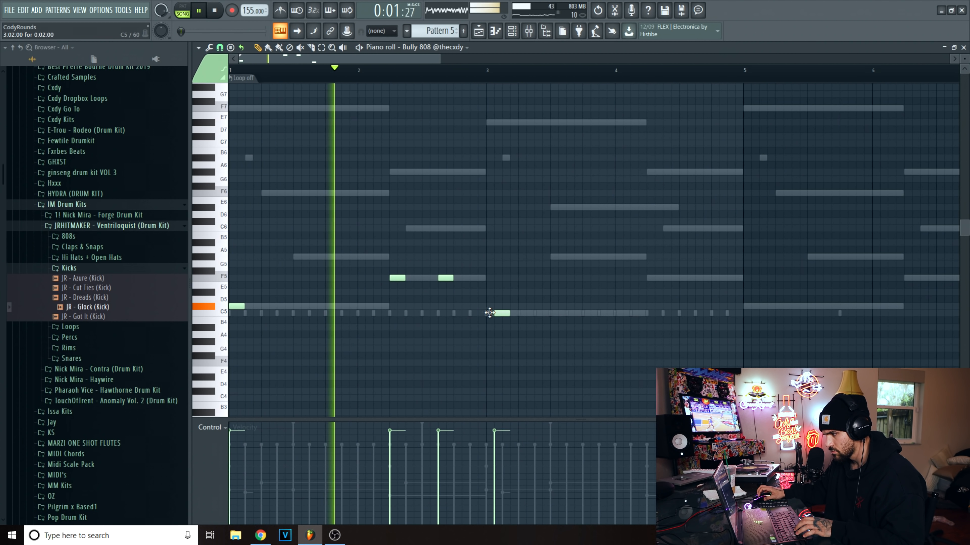
pyautogui.moveTo(482, 312); pyautogui.dragTo(515, 313)
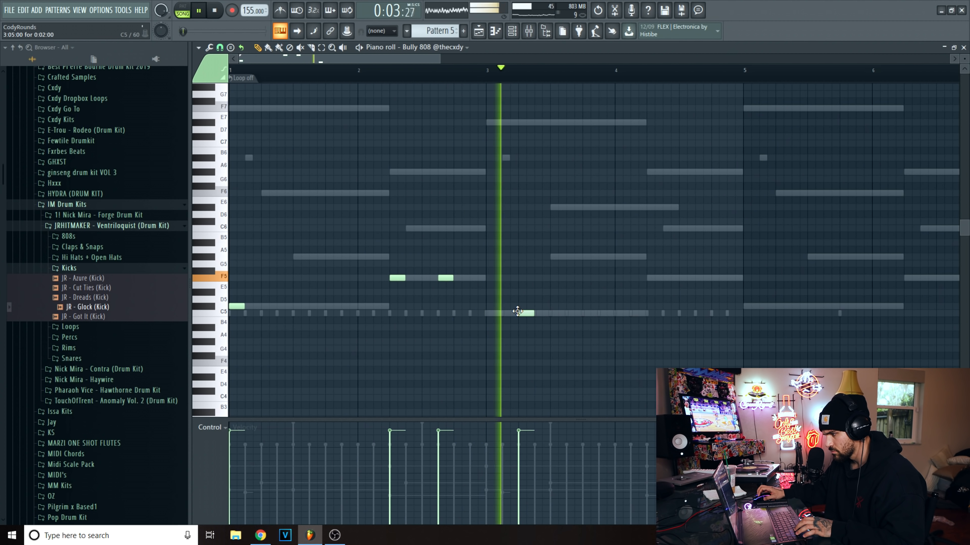
pyautogui.click(576, 313)
pyautogui.scroll(-1, 541, 78)
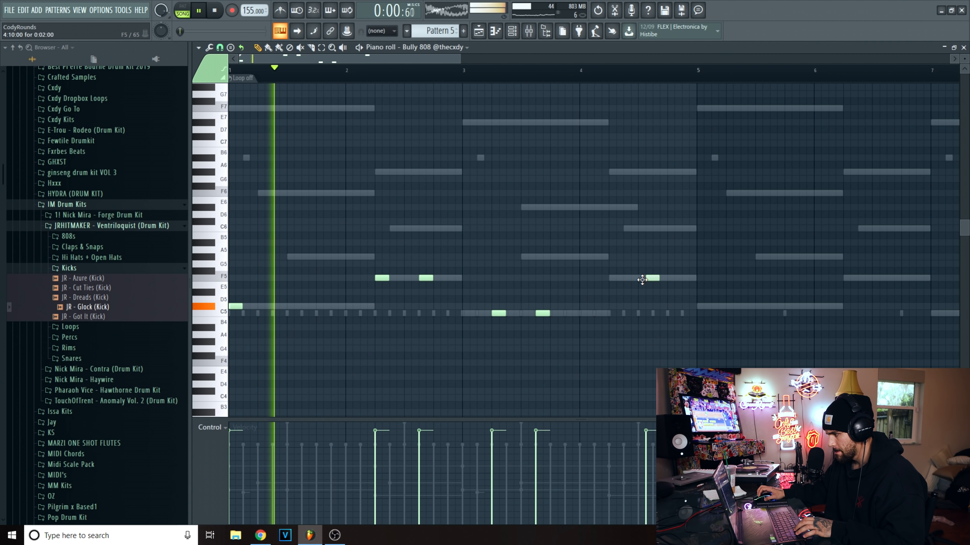
pyautogui.moveTo(669, 279); pyautogui.dragTo(671, 278)
# Turn the C5 notes in bar 3 into two one-step hits at steps 5 and 6, deleting the one at step 11.
pyautogui.moveTo(504, 313); pyautogui.dragTo(499, 314)
pyautogui.click(500, 314)
pyautogui.rightClick(543, 314)
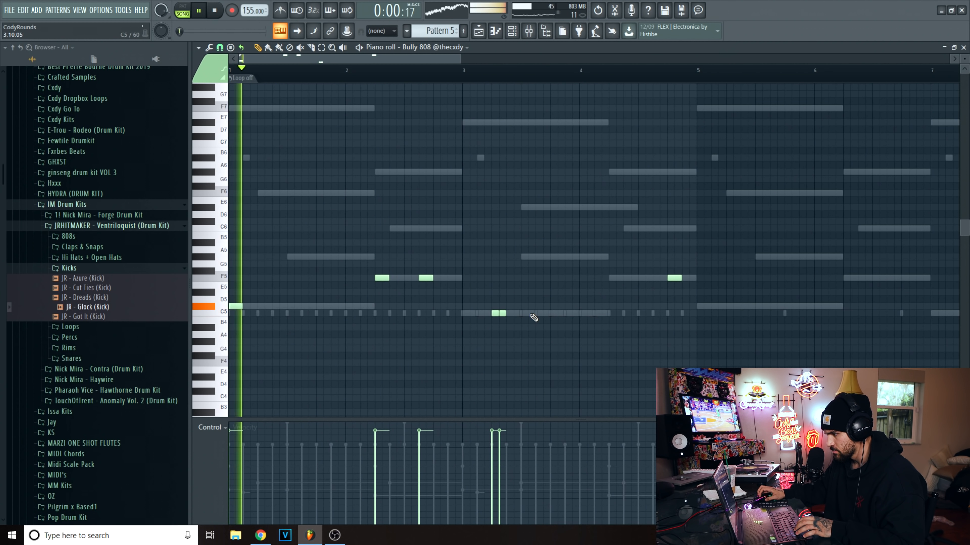
# Apply a channel option to Bully 808, return to its piano roll and replay the beat.
pyautogui.click(948, 46)
pyautogui.rightClick(321, 337)
pyautogui.click(392, 400)
pyautogui.click(465, 335)
pyautogui.press('space')
pyautogui.press('space')
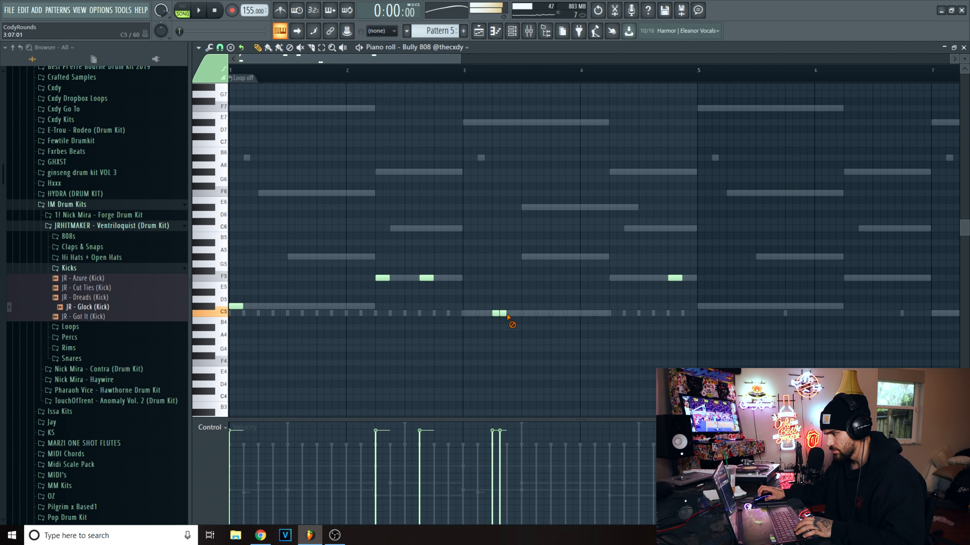
# Replace the short C5 notes in bar 3 with a single four-step C5 note at step 5, and replay.
pyautogui.rightClick(503, 314)
pyautogui.rightClick(495, 313)
pyautogui.moveTo(557, 313); pyautogui.dragTo(554, 313)
pyautogui.moveTo(581, 313); pyautogui.dragTo(519, 316)
pyautogui.rightClick(561, 314)
pyautogui.rightClick(554, 313)
pyautogui.press('space')
pyautogui.press('space')
# Try a four-step C5 note at bar 4 step 1 and at bar 3 step 15.
pyautogui.click(580, 314)
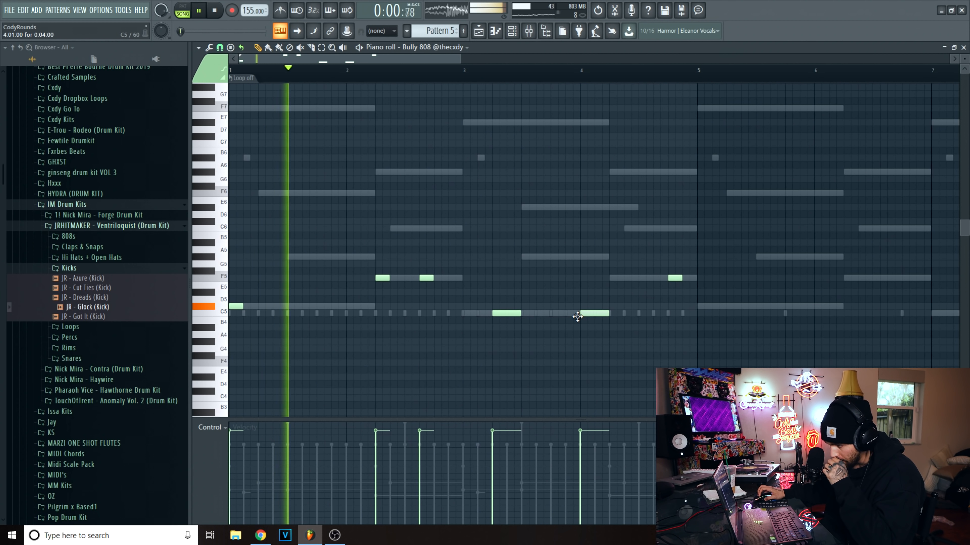
pyautogui.moveTo(589, 315)
pyautogui.mouseDown()
pyautogui.moveTo(557, 315)
pyautogui.moveTo(585, 314)
pyautogui.mouseUp()
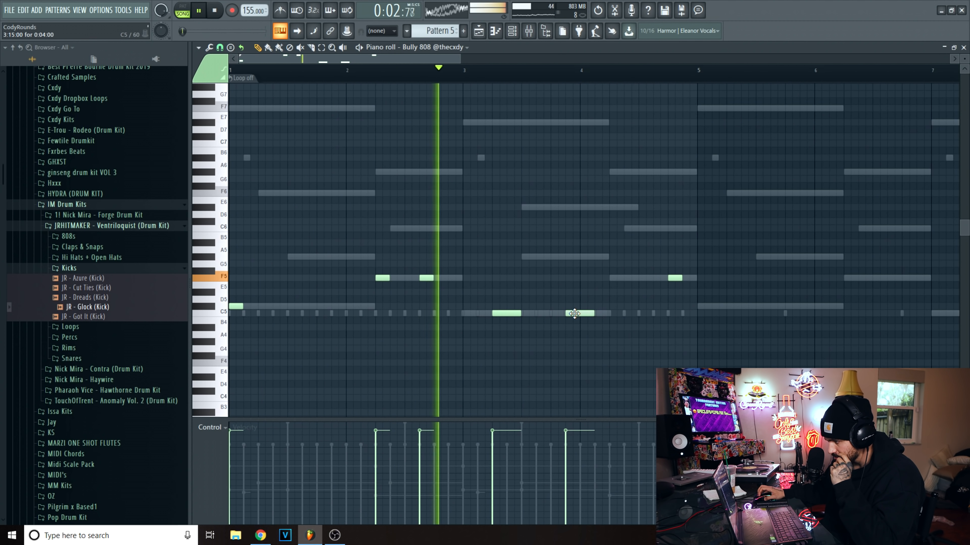
pyautogui.rightClick(585, 313)
pyautogui.press('space')
pyautogui.press('space')
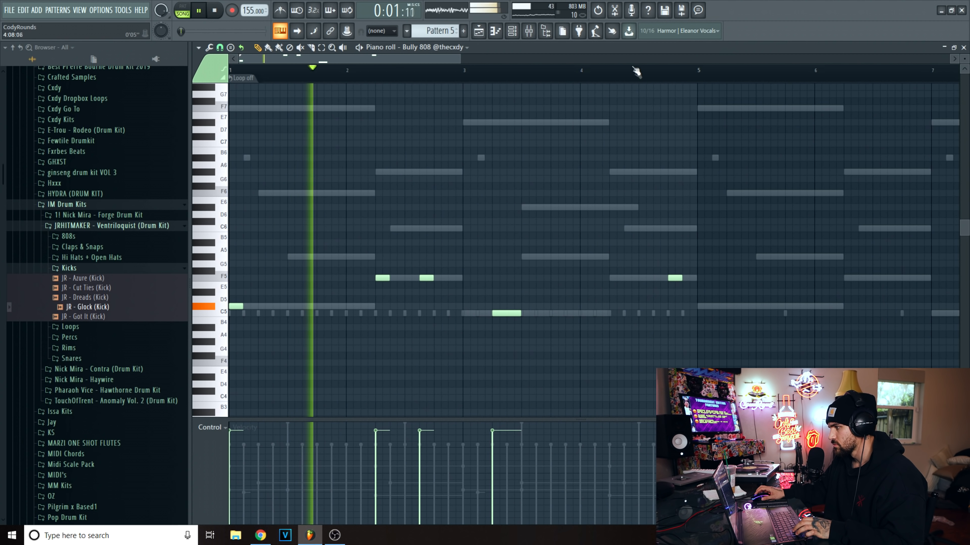
# Try a four-step C6 note at bar 4 step 7.
pyautogui.scroll(-1, 634, 69)
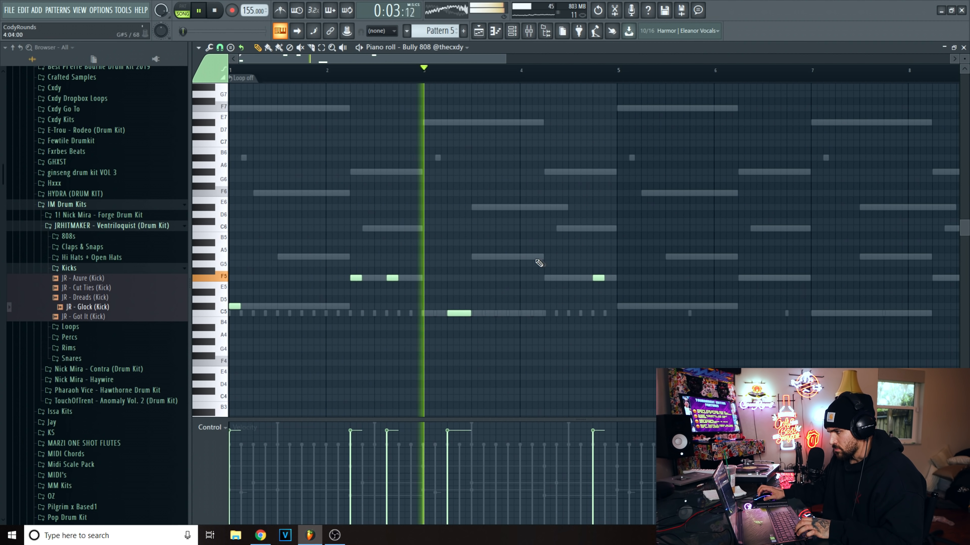
pyautogui.click(563, 230)
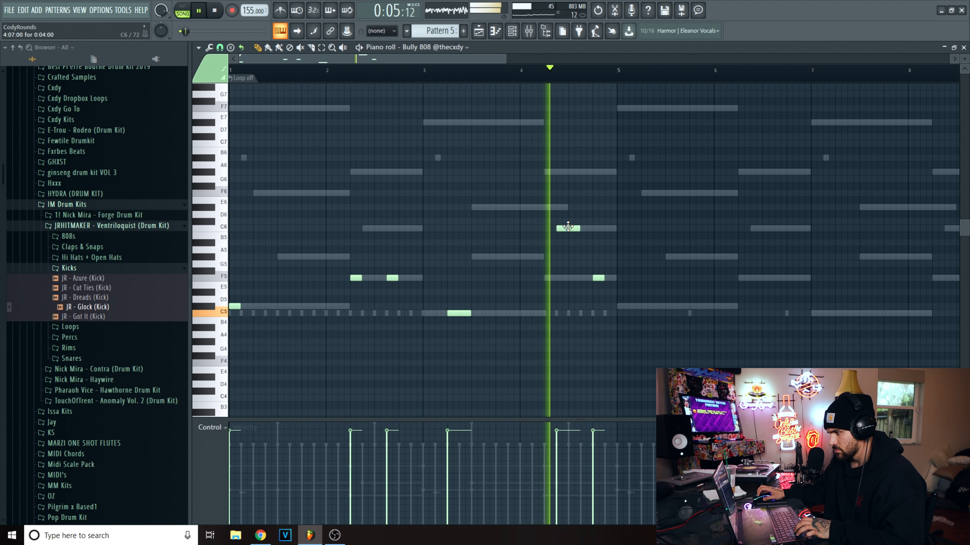
pyautogui.rightClick(578, 228)
pyautogui.press('space')
pyautogui.press('space')
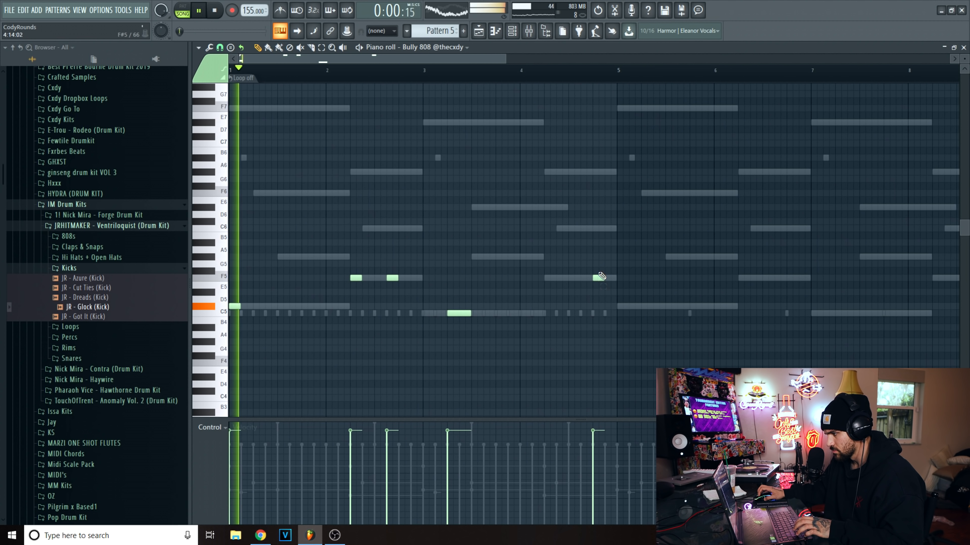
# Add an F5 note at bar 4 step 9, raise it an octave to F6 and shorten it to two steps.
pyautogui.click(570, 278)
pyautogui.hotkey('ctrl', 'Up')
pyautogui.moveTo(590, 193); pyautogui.dragTo(579, 193)
pyautogui.scroll(-2, 665, 132)
pyautogui.press('space')
# Close the piano roll, select bars 33 to 49 in the playlist and play that section.
pyautogui.click(963, 48)
pyautogui.keyDown('ctrl'); pyautogui.click(941, 162); pyautogui.keyUp('ctrl')
pyautogui.scroll(-4, 931, 153)
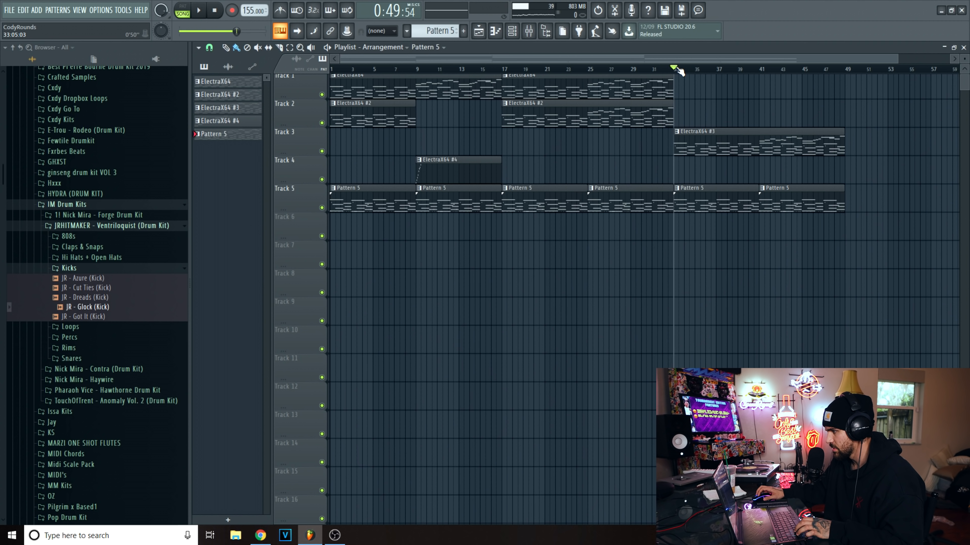
pyautogui.moveTo(678, 70); pyautogui.dragTo(854, 69)
pyautogui.press('space')
# Reopen the Bully 808 piano roll and add a two-step F6 note at bar 4 step 11.
pyautogui.click(512, 31)
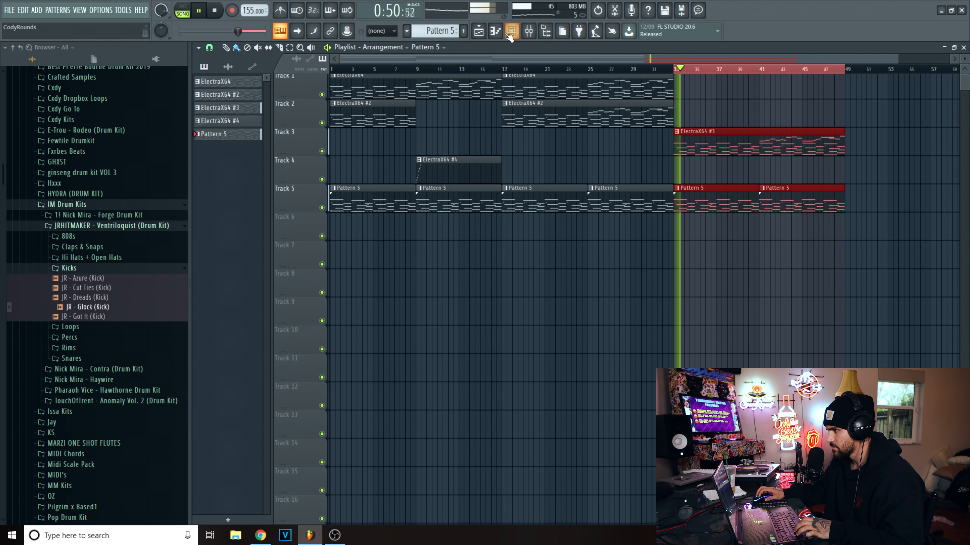
pyautogui.click(475, 334)
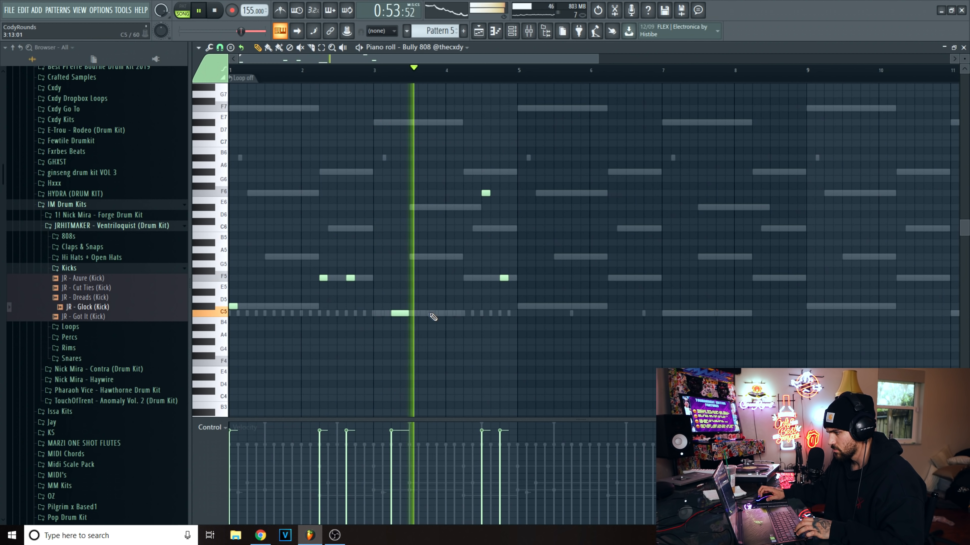
pyautogui.click(493, 193)
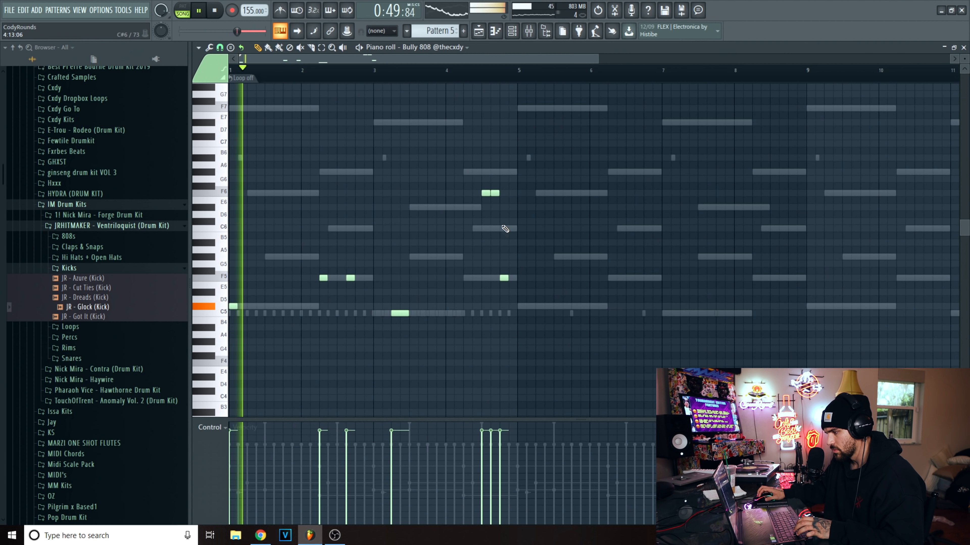
# Shorten the two F6 notes in bar 4 to one step each and duplicate the four-bar 808 line to bars 5 to 8.
pyautogui.moveTo(489, 195); pyautogui.dragTo(490, 194)
pyautogui.hotkey('ctrl', 'a')
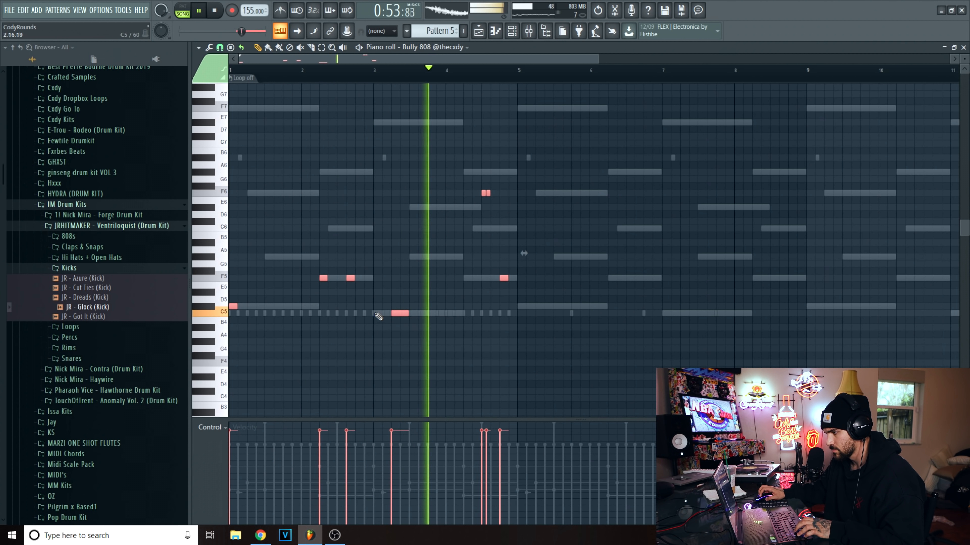
pyautogui.hotkey('ctrl', 'b')
pyautogui.moveTo(666, 311); pyautogui.dragTo(692, 310)
pyautogui.hotkey('ctrl', 'd')
# Swap the notes in bar 8: move the F6 pair to step 13 and the F5 note to step 9.
pyautogui.moveTo(507, 203); pyautogui.dragTo(449, 179)
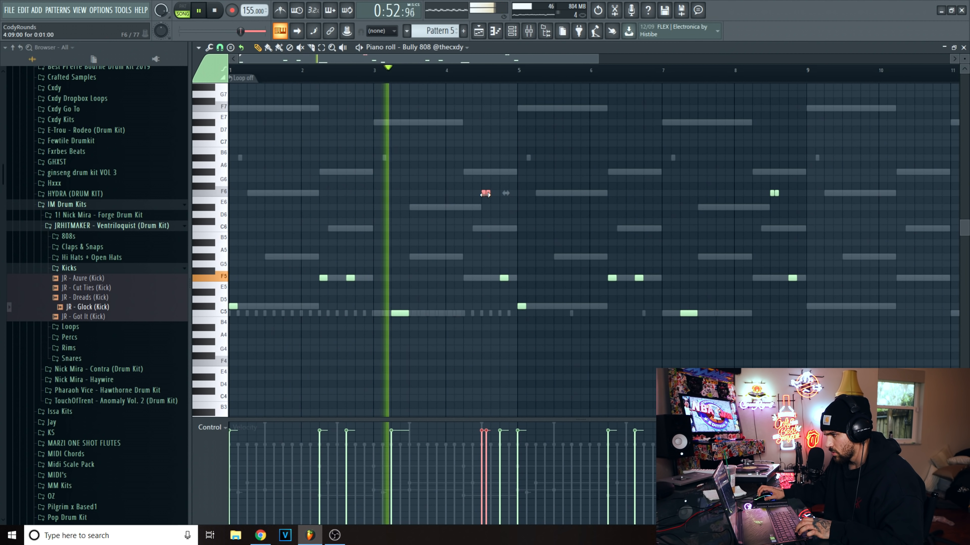
pyautogui.hotkey('ctrl', 'd')
pyautogui.moveTo(787, 201)
pyautogui.mouseDown()
pyautogui.moveTo(767, 188)
pyautogui.moveTo(792, 194)
pyautogui.mouseUp()
pyautogui.moveTo(818, 294); pyautogui.dragTo(773, 275)
pyautogui.moveTo(790, 279)
pyautogui.mouseDown()
pyautogui.moveTo(764, 275)
pyautogui.moveTo(772, 278)
pyautogui.mouseUp()
# Add two-step C#5 notes at bar 5 steps 7 and 13, and a C5 note at bar 7 step 11.
pyautogui.click(552, 306)
pyautogui.moveTo(552, 306); pyautogui.dragTo(542, 307)
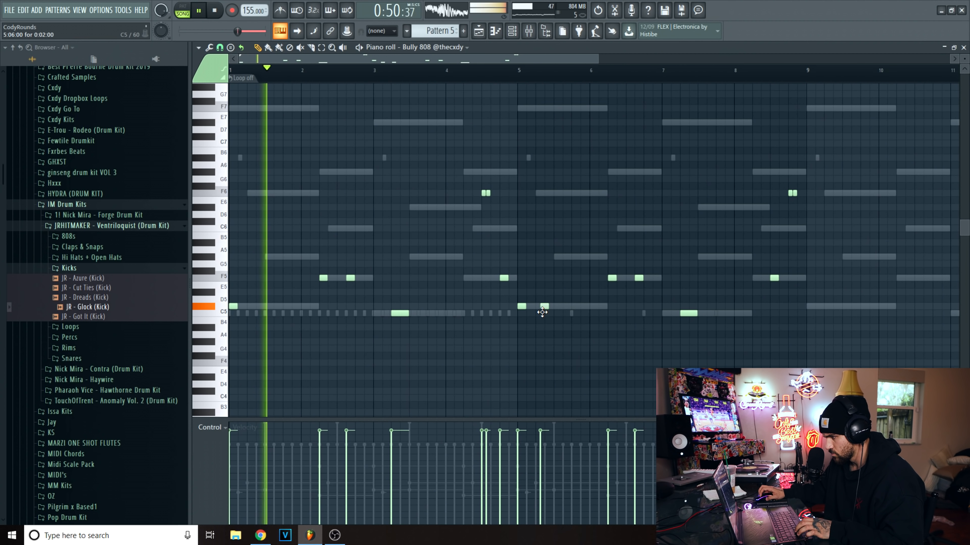
pyautogui.click(574, 307)
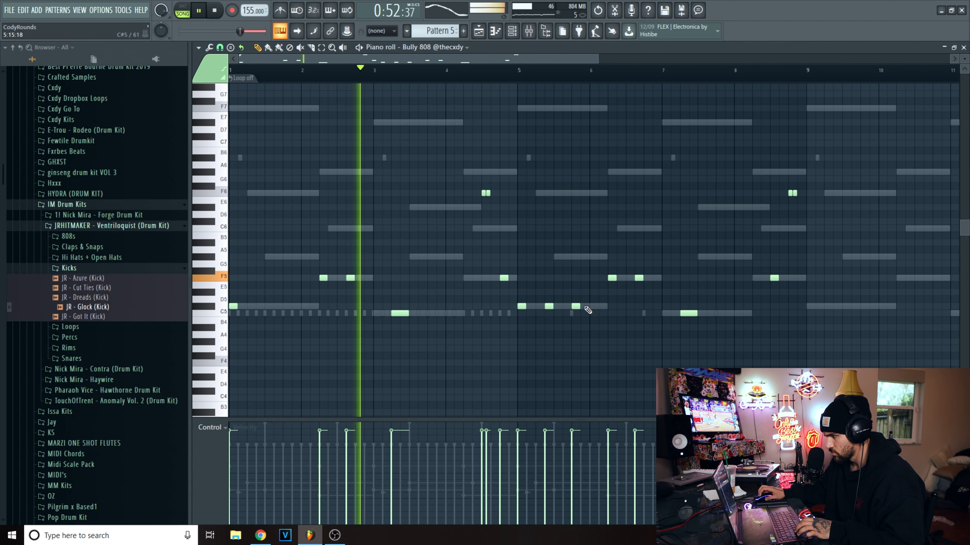
pyautogui.click(708, 314)
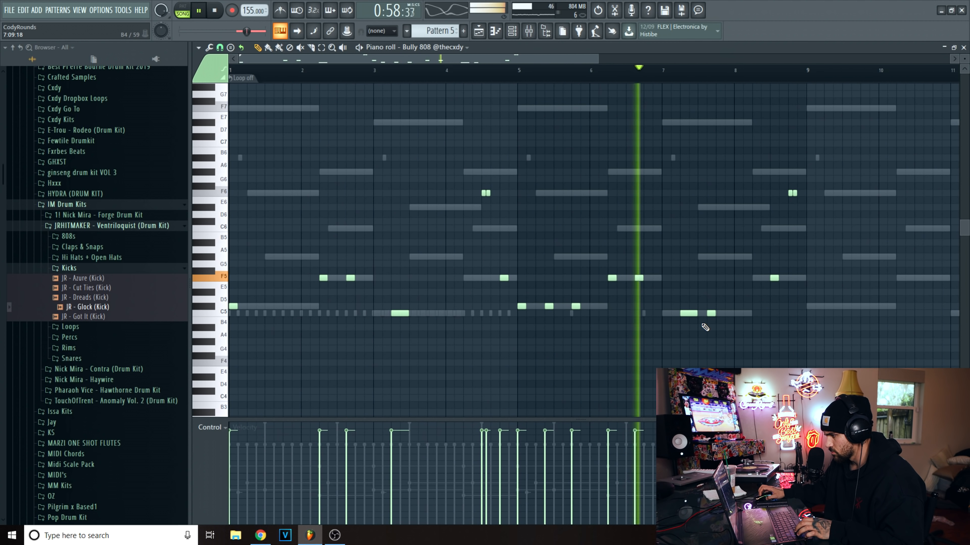
# Duplicate the eight-bar 808 line to bars 9 to 16 without the middle C#5 note, raising bar 9's C#5 and bar 13's second C#5 to C#6.
pyautogui.scroll(-2, 718, 74)
pyautogui.scroll(4, 734, 185)
pyautogui.scroll(-2, 420, 311)
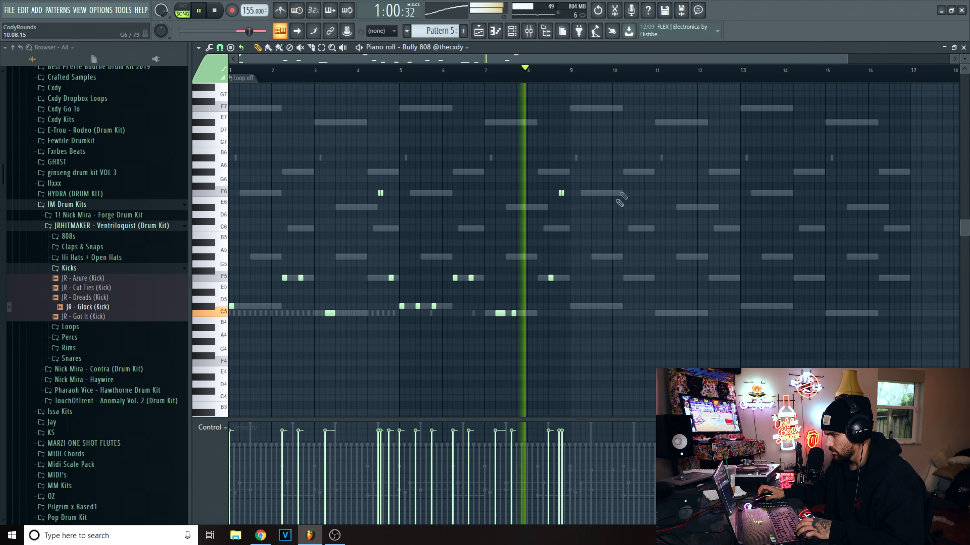
pyautogui.press('space')
pyautogui.moveTo(681, 345); pyautogui.dragTo(232, 184)
pyautogui.moveTo(329, 314); pyautogui.dragTo(666, 293)
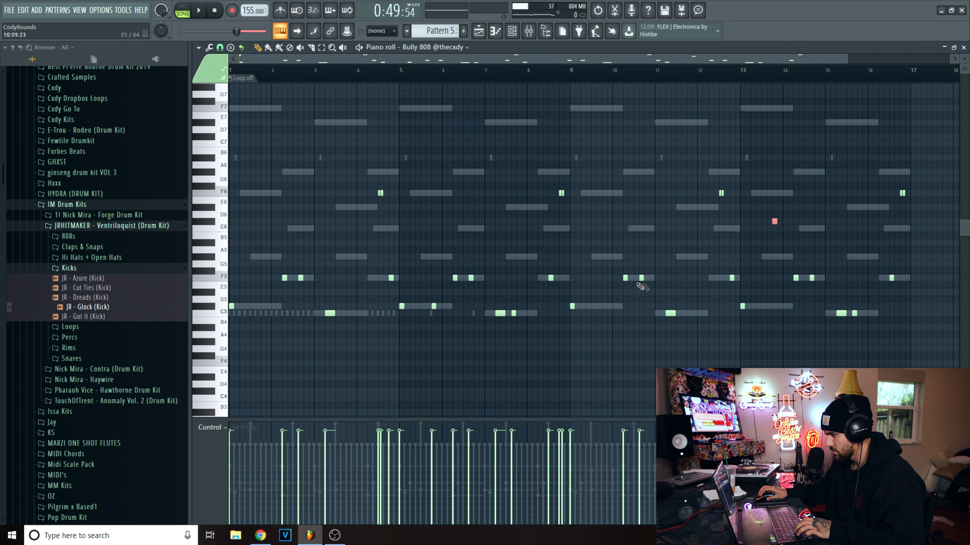
pyautogui.press('space')
pyautogui.click(528, 70)
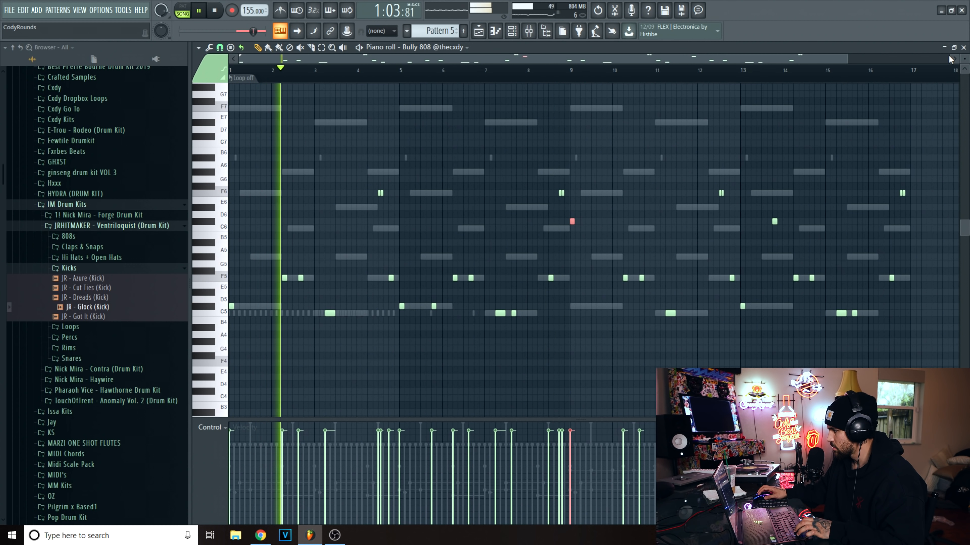
# Close the piano roll, extend the last Pattern 5 clip in the playlist to bar 49 and start playback.
pyautogui.click(963, 47)
pyautogui.press('space')
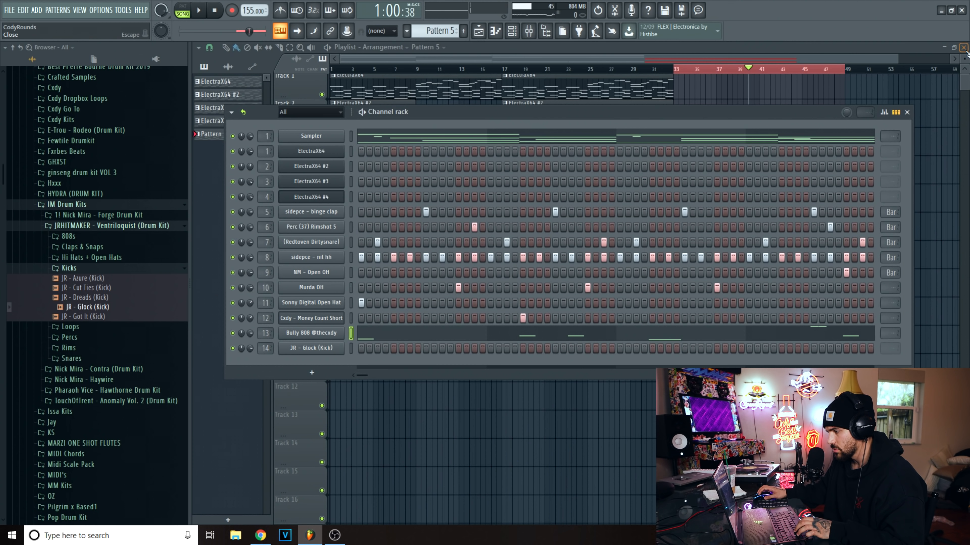
pyautogui.press('F6')
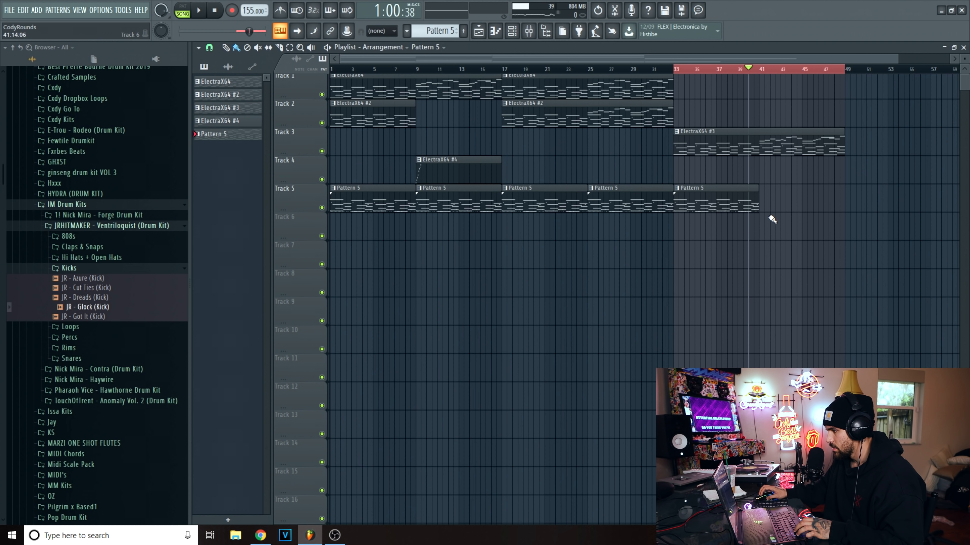
pyautogui.press('space')
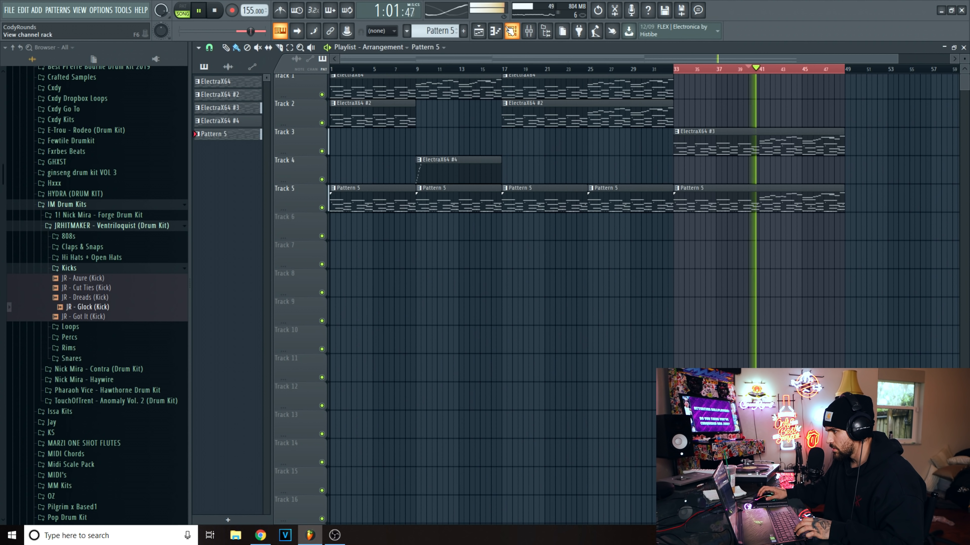
# Copy all Bully 808 notes into the JR - Glock (Kick) channel, keeping them in the 808 channel.
pyautogui.click(511, 31)
pyautogui.click(510, 332)
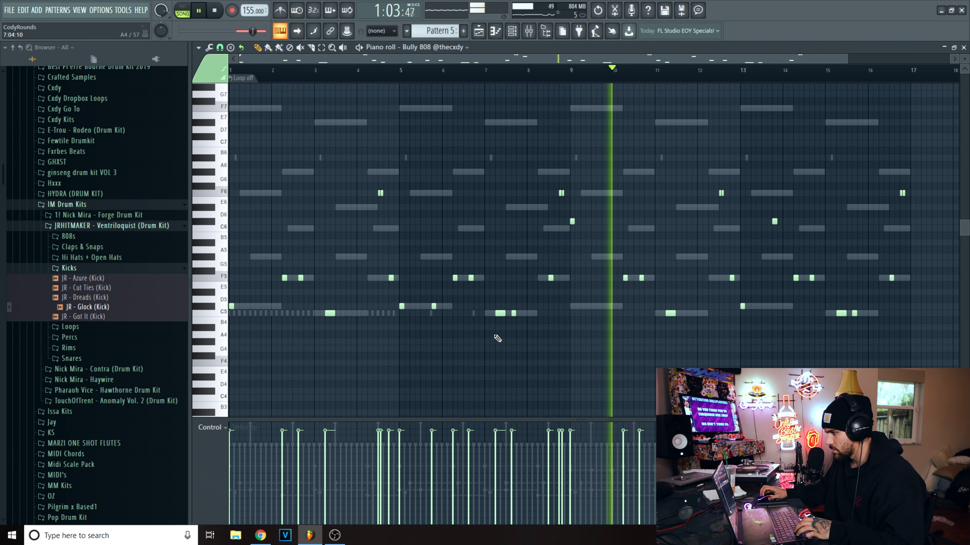
pyautogui.hotkey('ctrl', 'a')
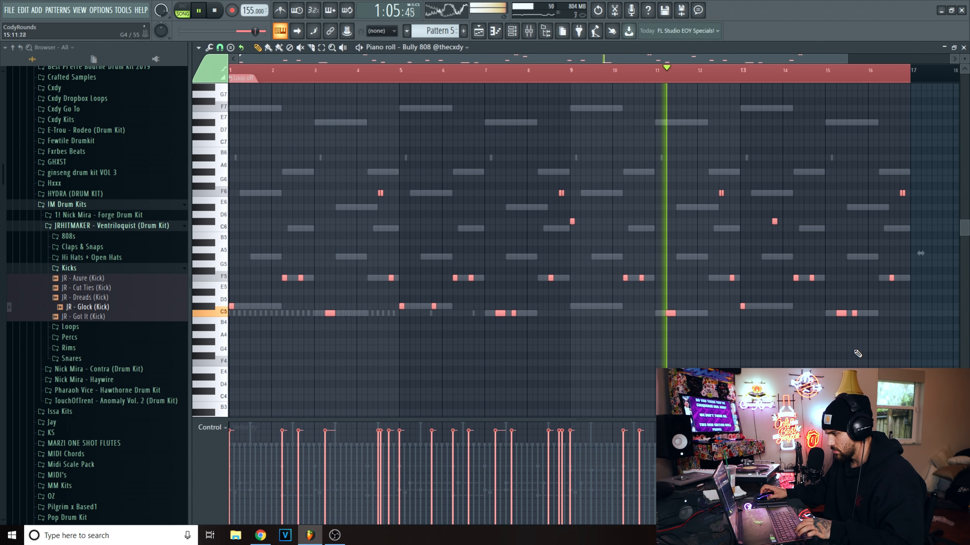
pyautogui.press('F7')
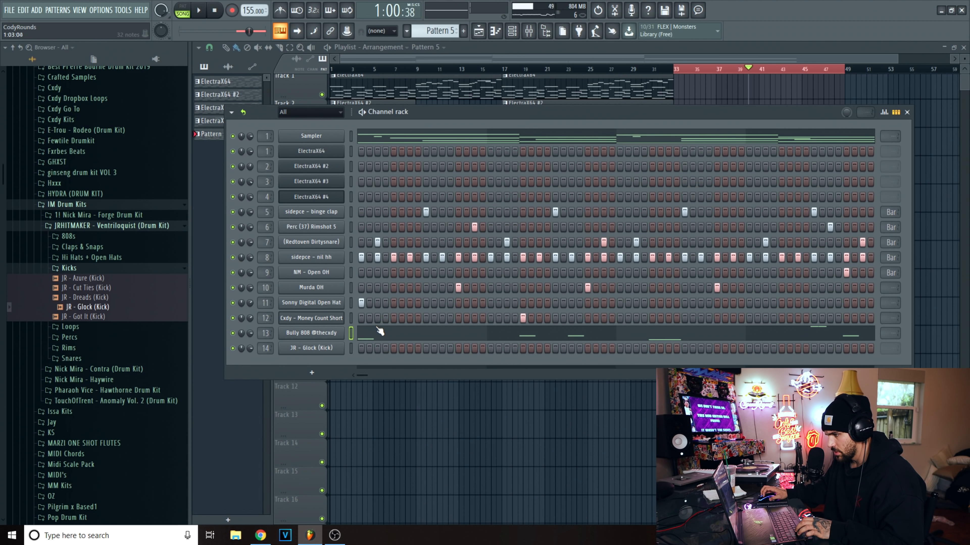
pyautogui.hotkey('ctrl', 'x')
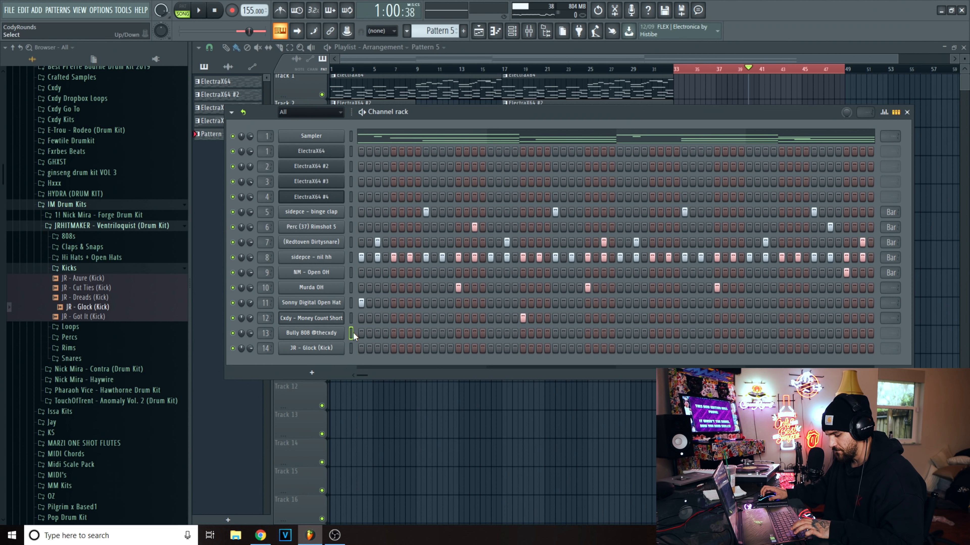
pyautogui.hotkey('ctrl', 'v')
pyautogui.click(351, 347)
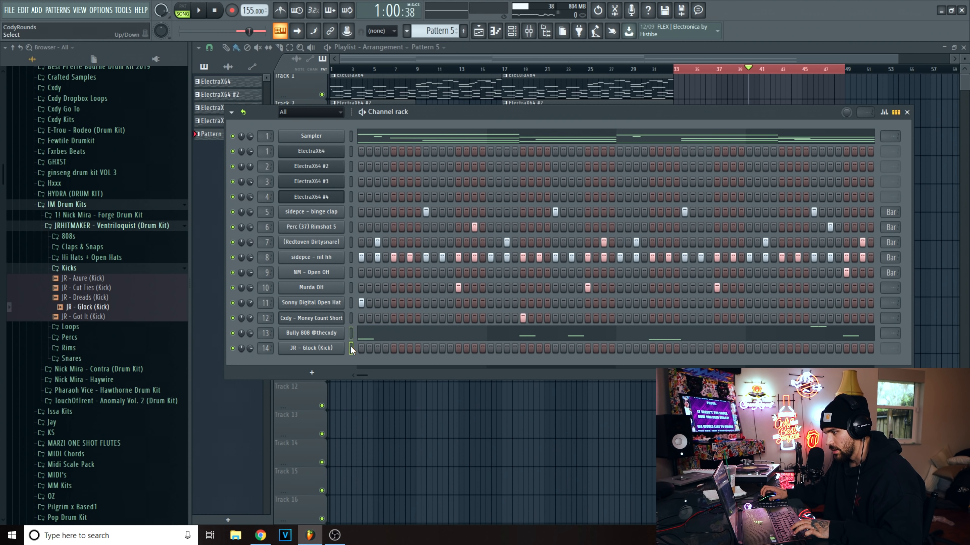
pyautogui.hotkey('ctrl', 'v')
# Bring all JR - Glock (Kick) notes onto C5 in its piano roll and play the song.
pyautogui.click(393, 355)
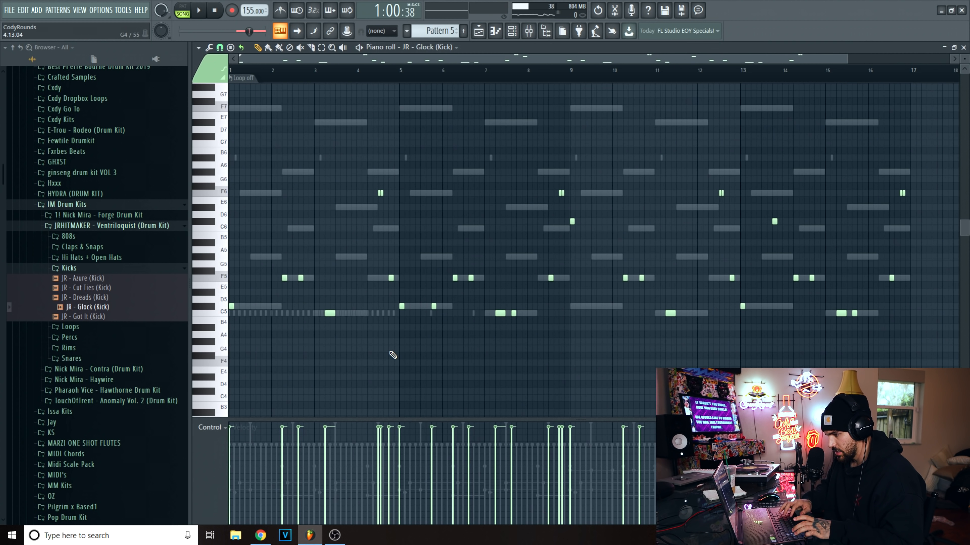
pyautogui.hotkey('ctrl', 'a')
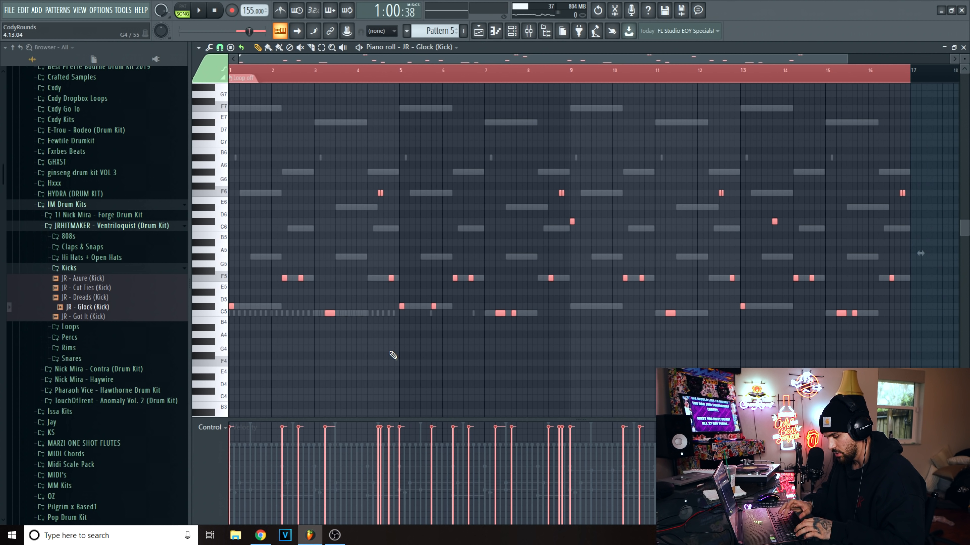
pyautogui.hotkey('alt', 'k')
pyautogui.press('Return')
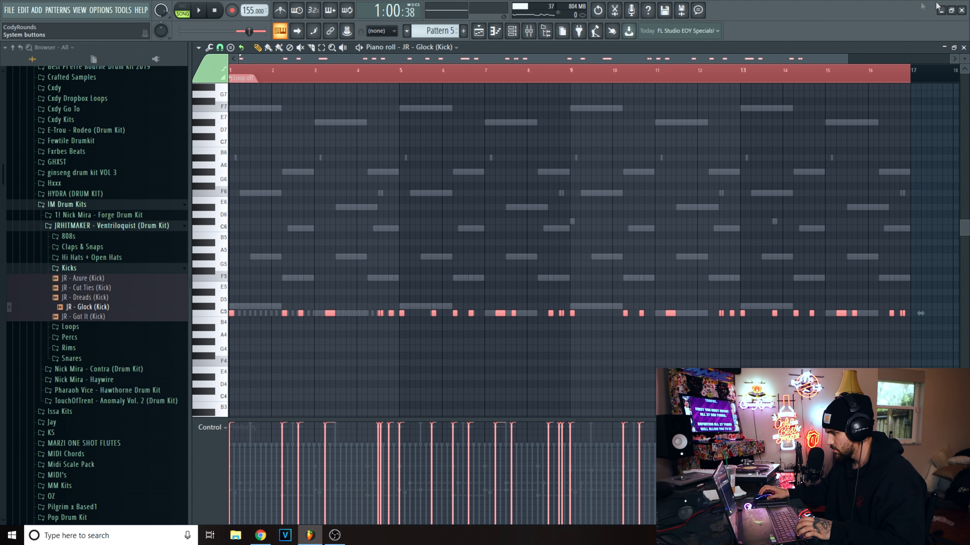
pyautogui.press('space')
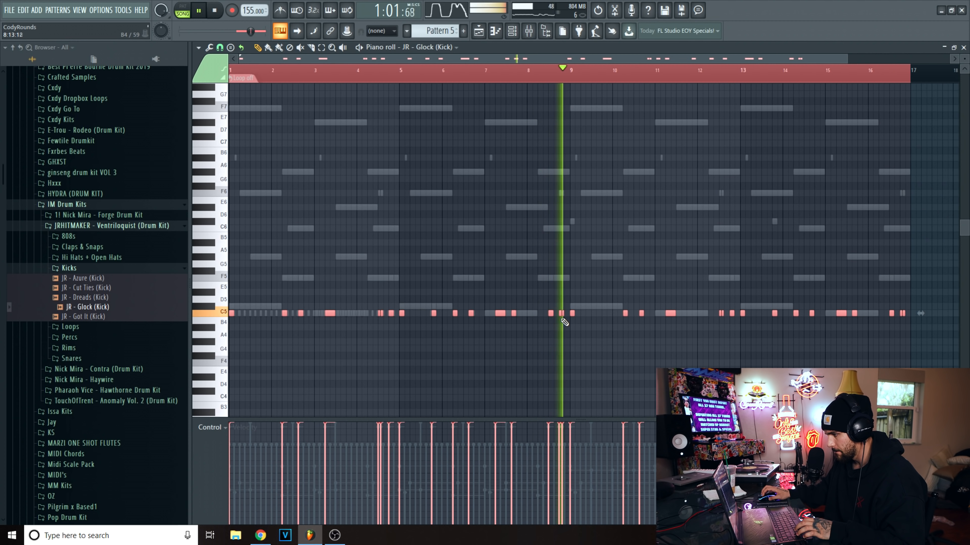
# Lower the Bully 808 mixer track's volume to 71% (-7.0 dB) and stop playback.
pyautogui.press('F6')
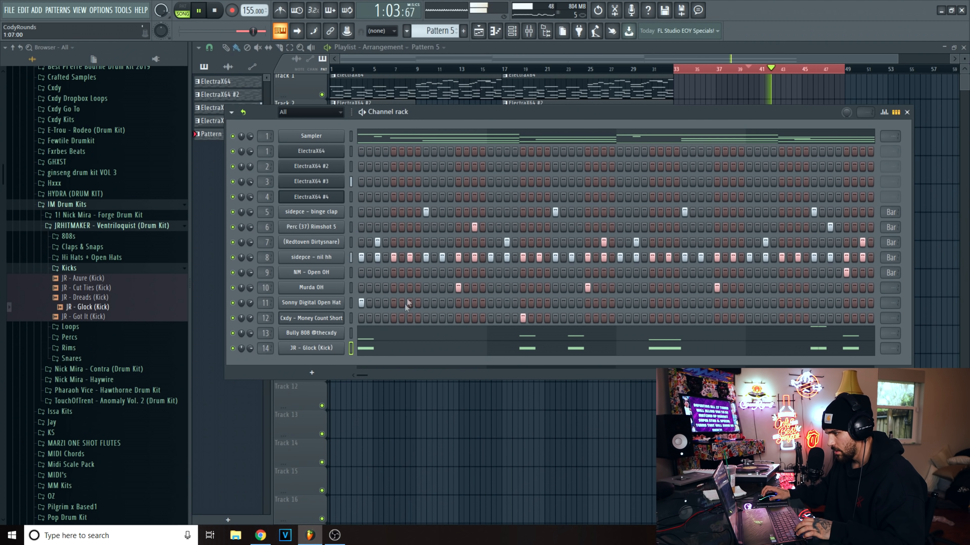
pyautogui.rightClick(315, 347)
pyautogui.click(314, 361)
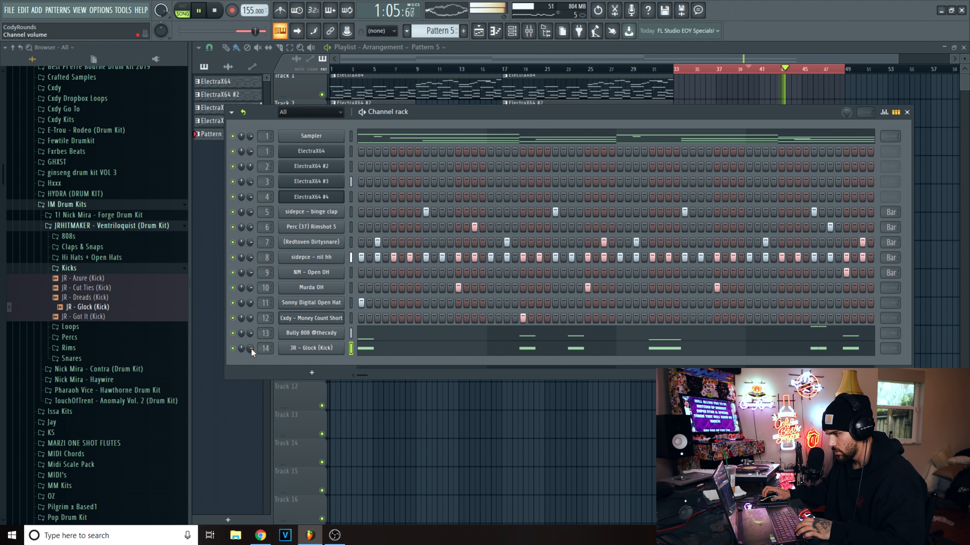
pyautogui.click(528, 31)
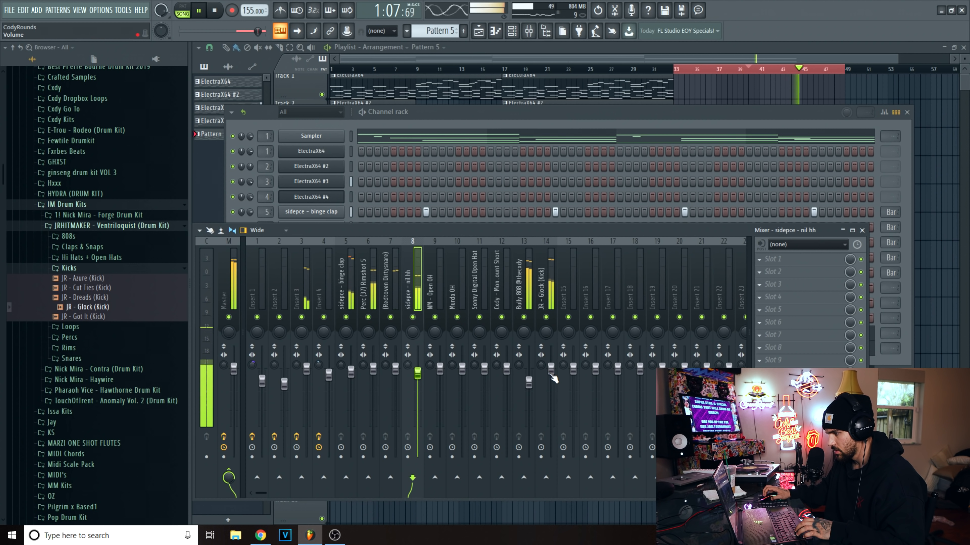
pyautogui.moveTo(529, 384); pyautogui.dragTo(529, 396)
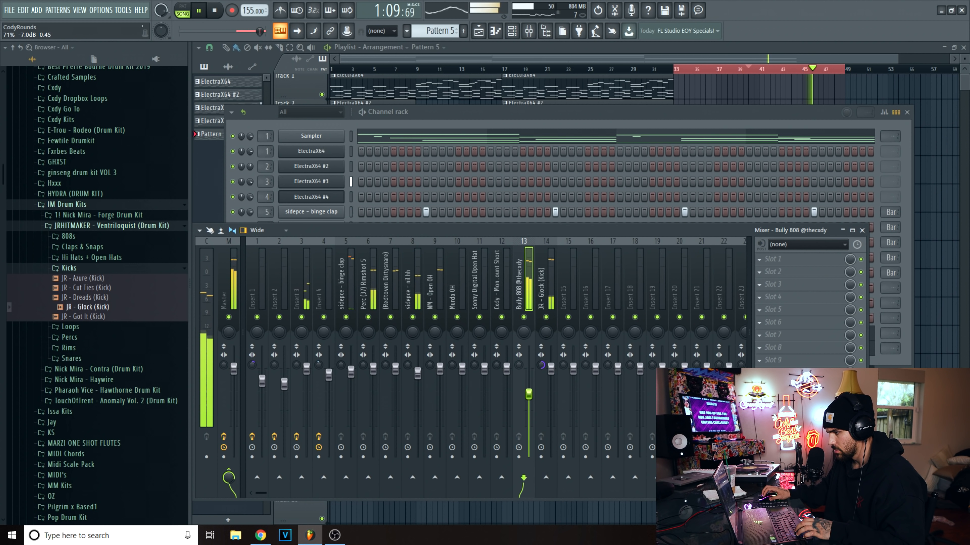
pyautogui.click(519, 118)
pyautogui.press('space')
# Split Pattern 5 by channel and remove the old Pattern 5 clips from track 5.
pyautogui.rightClick(212, 134)
pyautogui.click(245, 236)
pyautogui.click(336, 201)
pyautogui.rightClick(412, 202)
# Place the split channel patterns at bar 1 on tracks 5 to 14 and extend the clips on tracks 5 to 12 to bar 9.
pyautogui.keyDown('shift'); pyautogui.click(231, 265); pyautogui.keyUp('shift')
pyautogui.moveTo(232, 265); pyautogui.dragTo(336, 210)
pyautogui.moveTo(360, 324); pyautogui.dragTo(343, 158)
pyautogui.moveTo(371, 200); pyautogui.dragTo(415, 206)
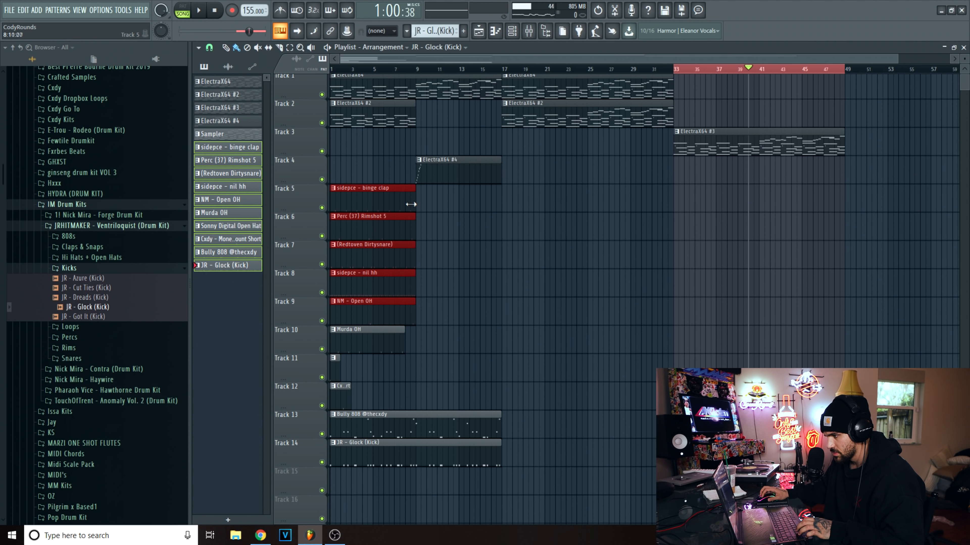
pyautogui.moveTo(403, 348); pyautogui.dragTo(411, 349)
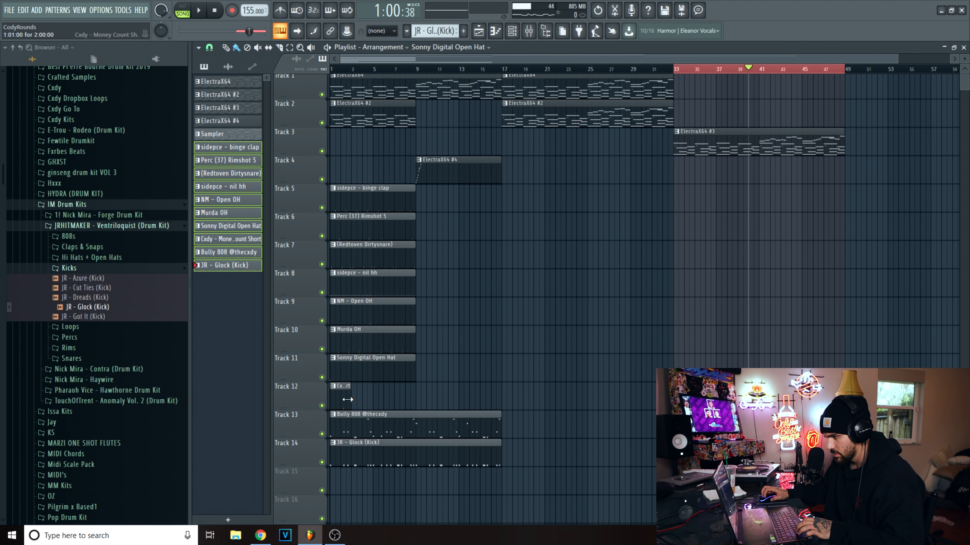
pyautogui.moveTo(350, 399); pyautogui.dragTo(419, 399)
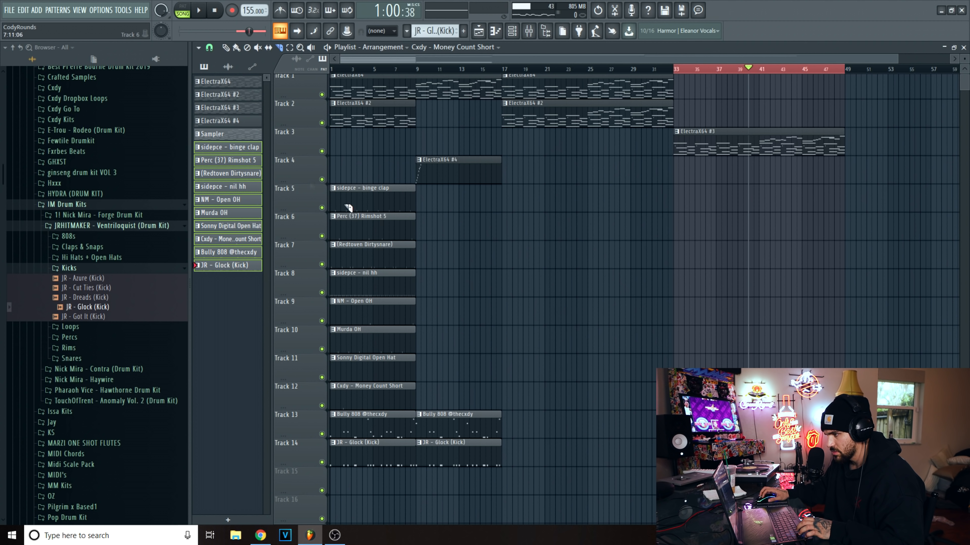
# Slice the Bully 808 and JR - Glock (Kick) clips at bar 9, and move all clips on tracks 5 to 14 to bar 17.
pyautogui.moveTo(329, 184); pyautogui.dragTo(633, 443)
pyautogui.click(711, 363)
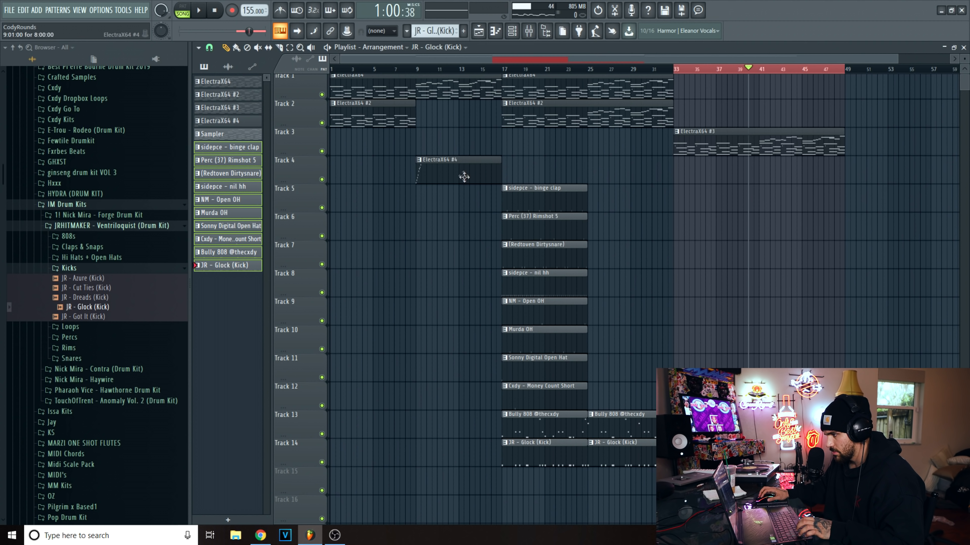
# Copy the ElectraX64 #4 clip to bar 33 and a Bully 808 clip to bar 9, ending it about half a bar before bar 17.
pyautogui.moveTo(466, 179); pyautogui.dragTo(743, 181)
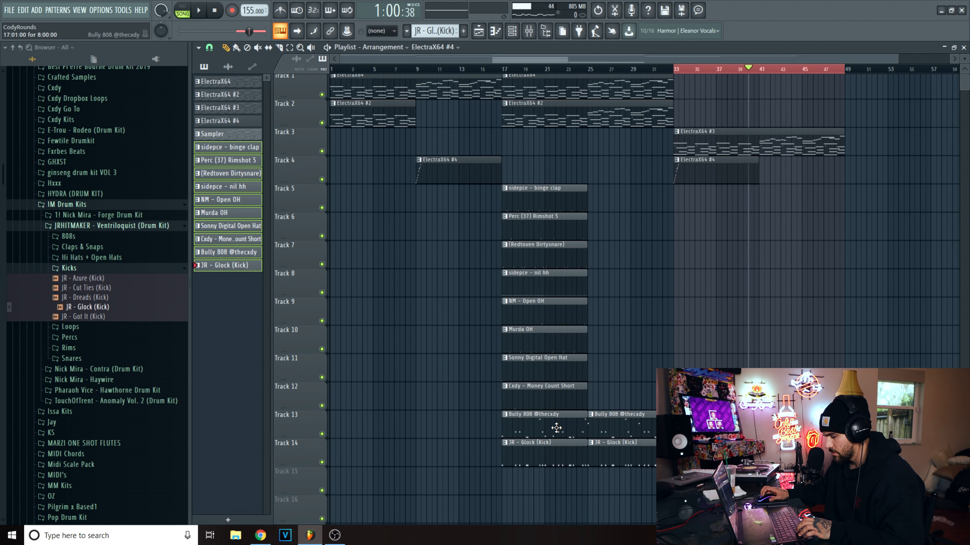
pyautogui.moveTo(552, 425); pyautogui.dragTo(470, 418)
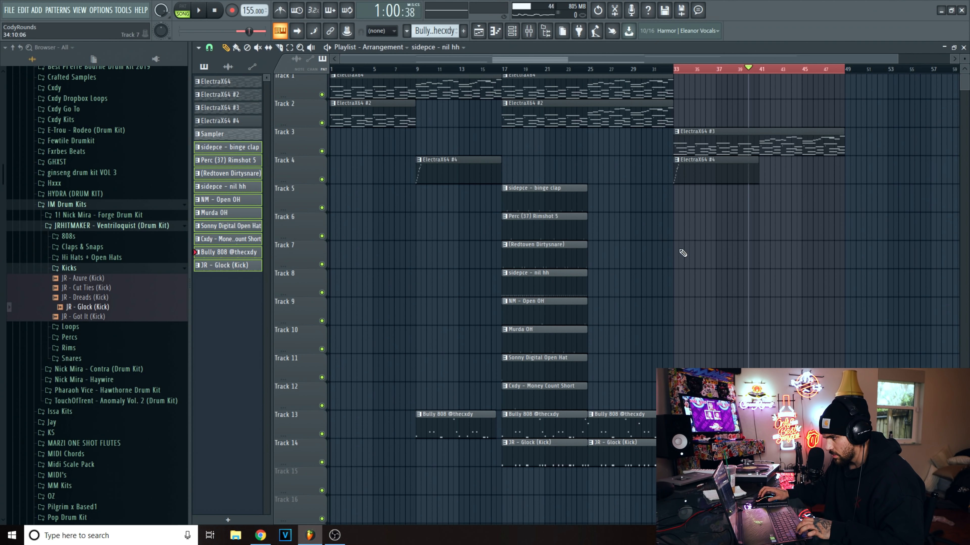
pyautogui.doubleClick(443, 67)
pyautogui.press('space')
# Duplicate the drum clips on tracks 5 to 12 to bar 25 and trim the bar 17 Bully 808 clip to end just before bar 25.
pyautogui.moveTo(543, 195)
pyautogui.mouseDown()
pyautogui.moveTo(561, 353)
pyautogui.moveTo(581, 396)
pyautogui.mouseUp()
pyautogui.hotkey('ctrl', 'b')
pyautogui.keyDown('ctrl'); pyautogui.click(758, 331); pyautogui.keyUp('ctrl')
pyautogui.moveTo(581, 489); pyautogui.dragTo(580, 159)
pyautogui.scroll(3, 580, 72)
pyautogui.keyDown('ctrl'); pyautogui.click(595, 474); pyautogui.keyUp('ctrl')
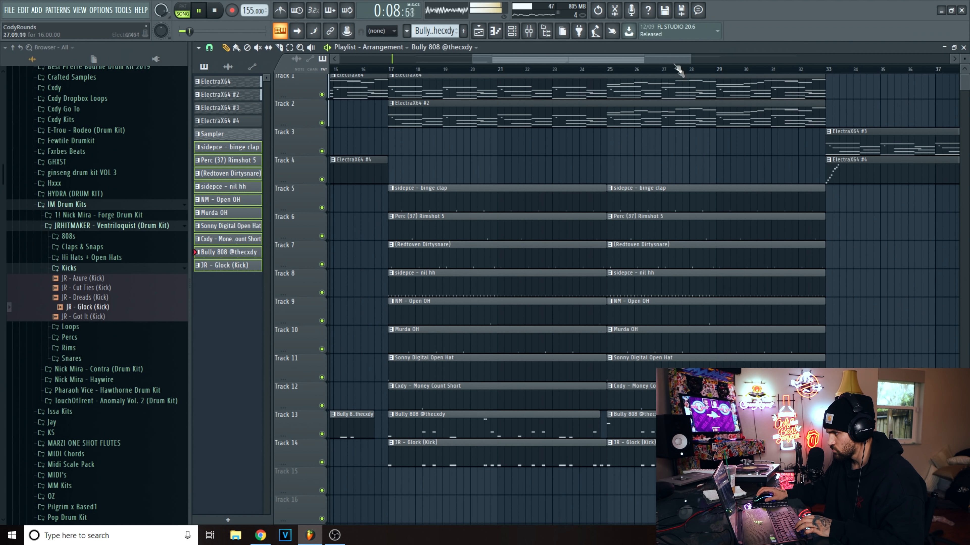
# Shorten the ElectraX64 #4 clip at bar 9 to four bars and duplicate it at bar 13.
pyautogui.scroll(-3, 678, 71)
pyautogui.moveTo(822, 59)
pyautogui.mouseDown()
pyautogui.moveTo(810, 59)
pyautogui.moveTo(834, 59)
pyautogui.mouseUp()
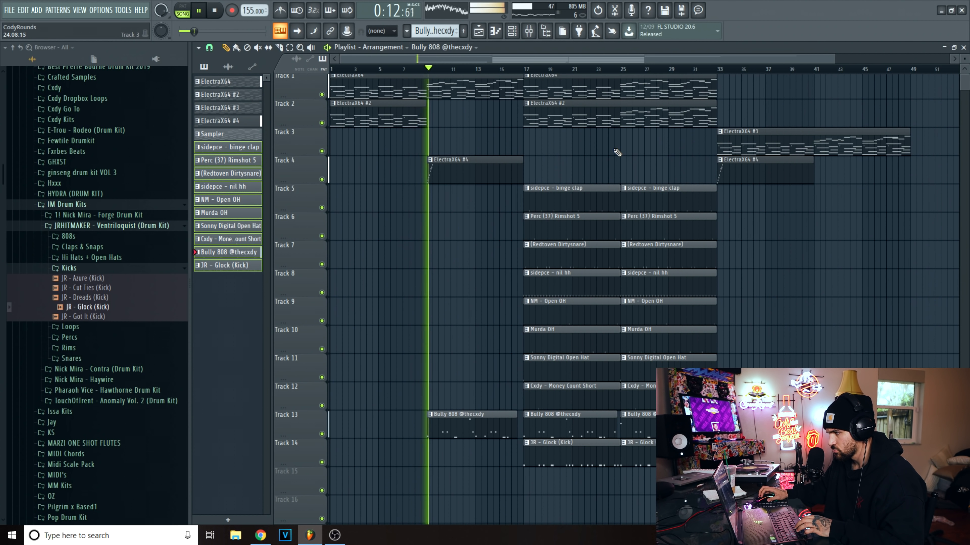
pyautogui.moveTo(521, 176); pyautogui.dragTo(452, 165)
pyautogui.hotkey('ctrl', 'b')
pyautogui.keyDown('ctrl'); pyautogui.click(503, 138); pyautogui.keyUp('ctrl')
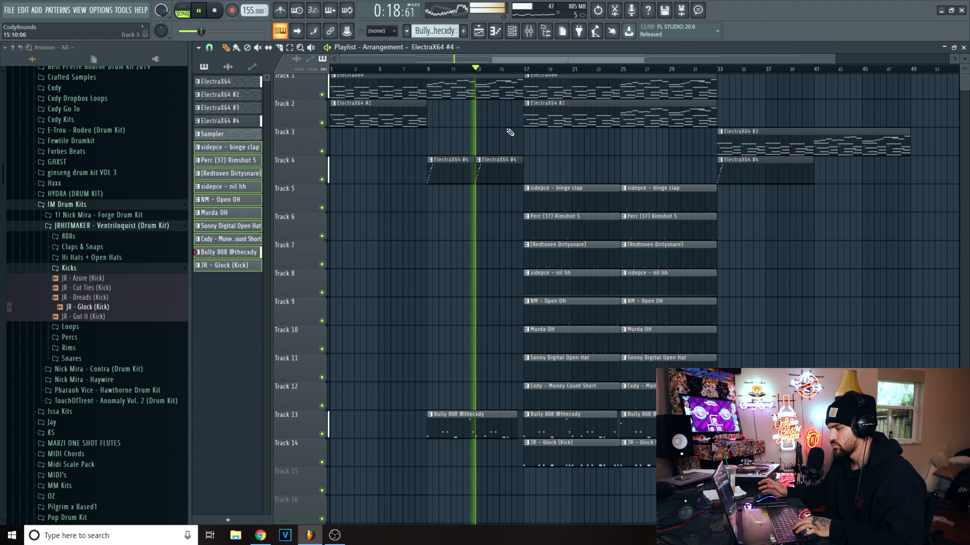
pyautogui.moveTo(564, 58); pyautogui.dragTo(566, 61)
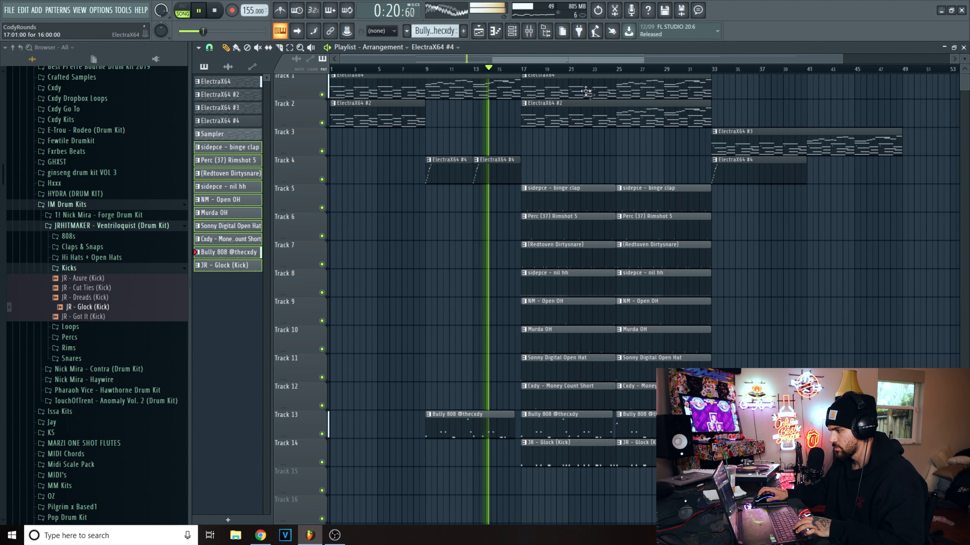
pyautogui.scroll(-2, 618, 75)
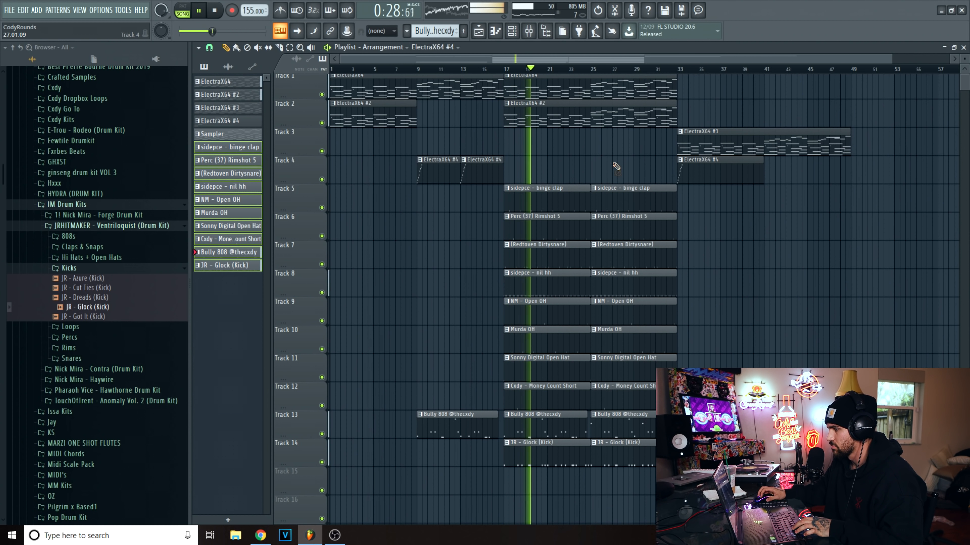
# Duplicate the Bully 808 clip at bar 25 to bar 33 and the ElectraX64 #3 clip at bar 33 to bar 49.
pyautogui.scroll(1, 596, 70)
pyautogui.scroll(-1, 596, 70)
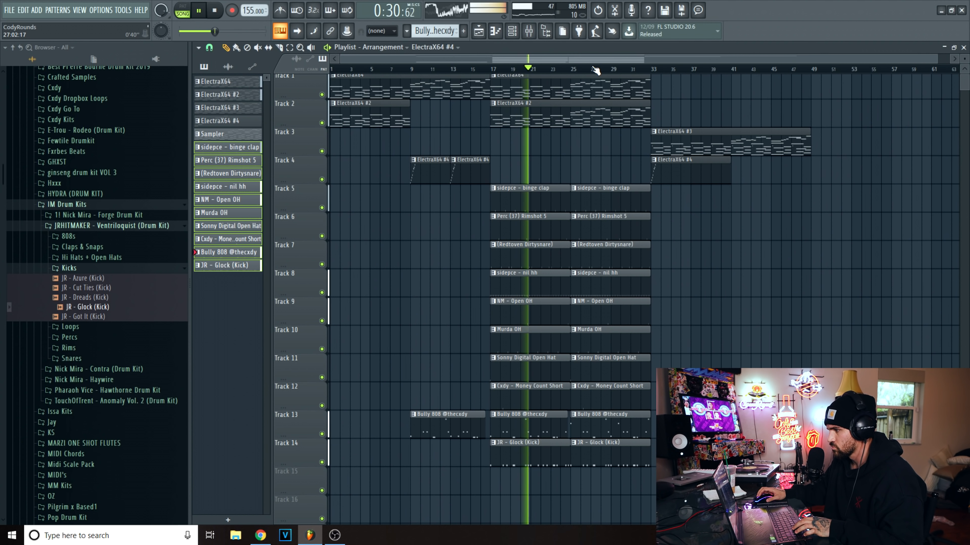
pyautogui.scroll(1, 602, 93)
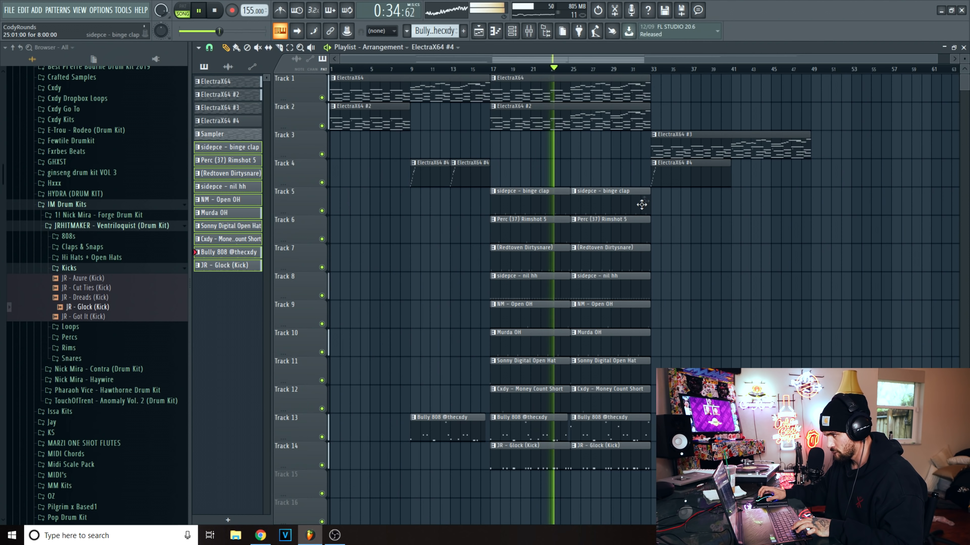
pyautogui.keyDown('ctrl'); pyautogui.click(610, 430); pyautogui.keyUp('ctrl')
pyautogui.hotkey('ctrl', 'b')
pyautogui.keyDown('ctrl'); pyautogui.click(768, 281); pyautogui.keyUp('ctrl')
pyautogui.keyDown('ctrl'); pyautogui.click(739, 151); pyautogui.keyUp('ctrl')
pyautogui.hotkey('ctrl', 'b')
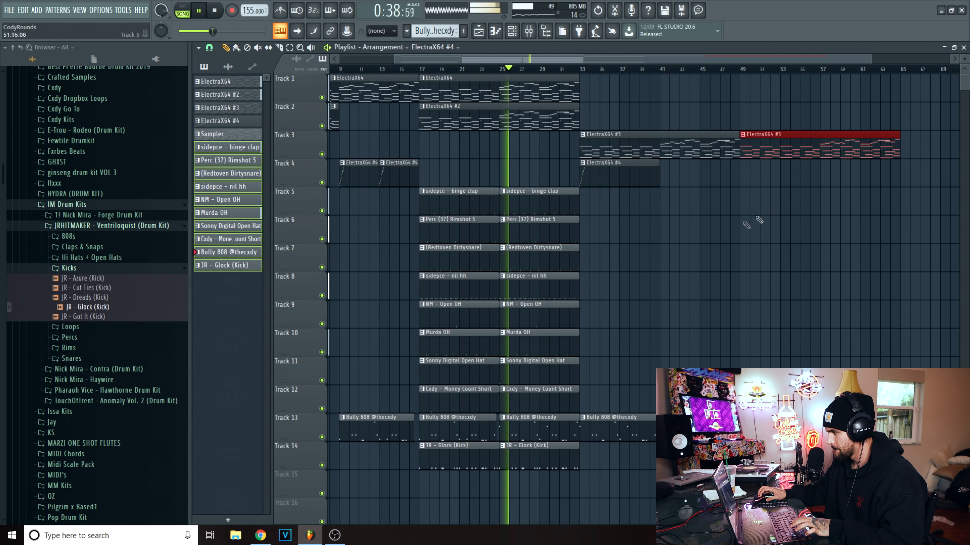
# Copy the ElectraX64 clip at bar 17 to bar 49 on track 1, discarding the ElectraX64 #2 copy made on track 2.
pyautogui.keyDown('ctrl'); pyautogui.click(753, 220); pyautogui.keyUp('ctrl')
pyautogui.keyDown('ctrl'); pyautogui.click(546, 118); pyautogui.keyUp('ctrl')
pyautogui.moveTo(509, 118); pyautogui.dragTo(808, 117)
pyautogui.rightClick(806, 117)
pyautogui.moveTo(491, 93); pyautogui.dragTo(810, 95)
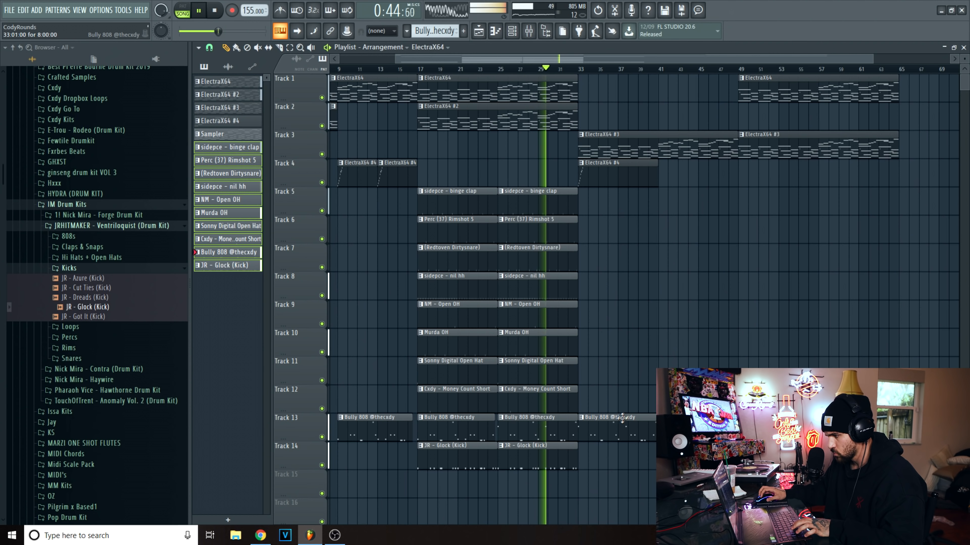
pyautogui.moveTo(455, 428); pyautogui.dragTo(694, 427)
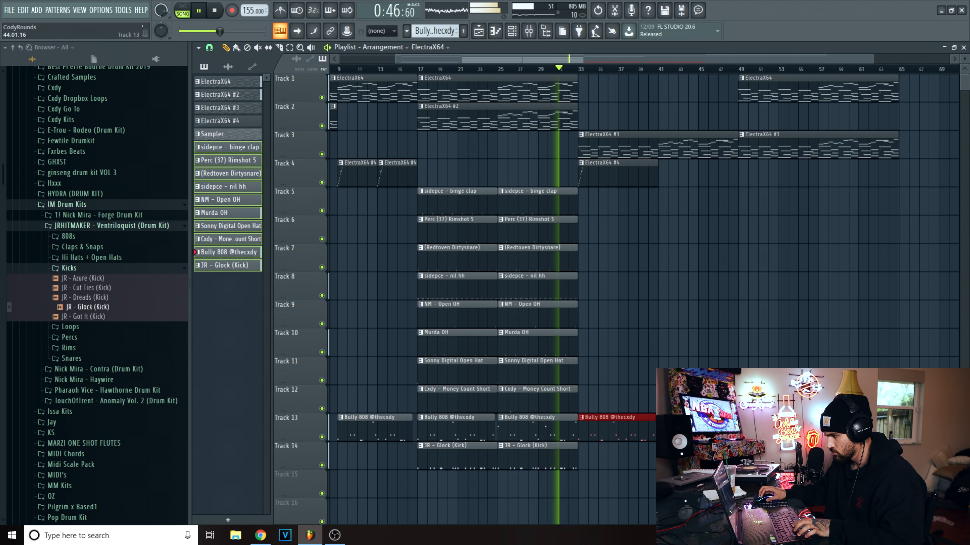
pyautogui.keyDown('ctrl'); pyautogui.click(687, 401); pyautogui.keyUp('ctrl')
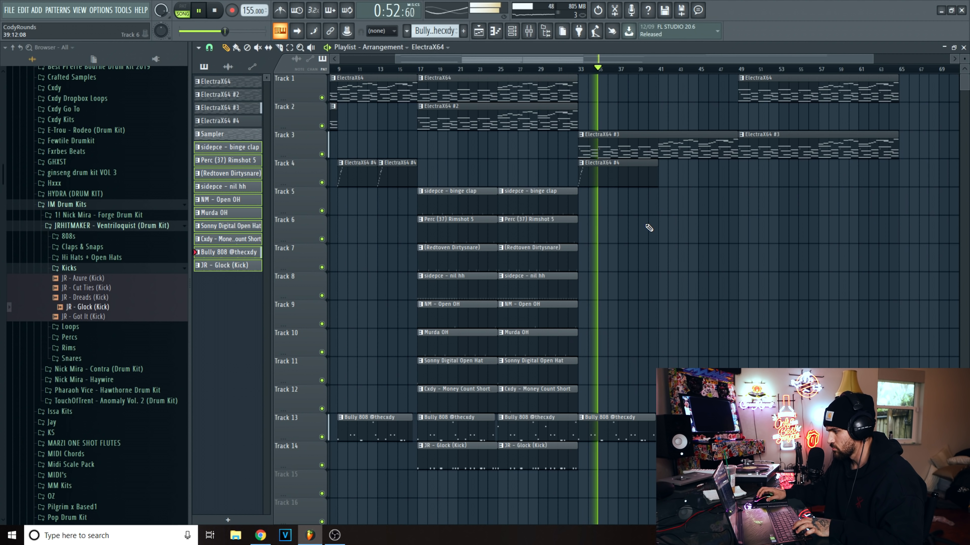
# Copy the bar 17 to 33 clips on tracks 5 to 14 ahead to end at bar 57, with the first set starting at bar 43.
pyautogui.moveTo(456, 187); pyautogui.dragTo(546, 455)
pyautogui.moveTo(485, 452)
pyautogui.mouseDown()
pyautogui.moveTo(735, 452)
pyautogui.moveTo(691, 439)
pyautogui.moveTo(674, 207)
pyautogui.moveTo(688, 208)
pyautogui.moveTo(677, 204)
pyautogui.mouseUp()
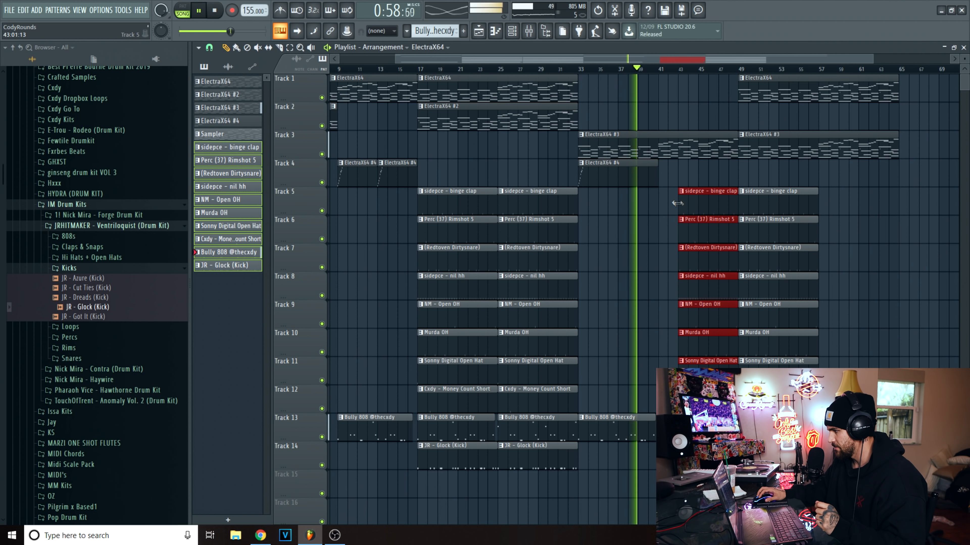
pyautogui.keyDown('ctrl'); pyautogui.click(667, 181); pyautogui.keyUp('ctrl')
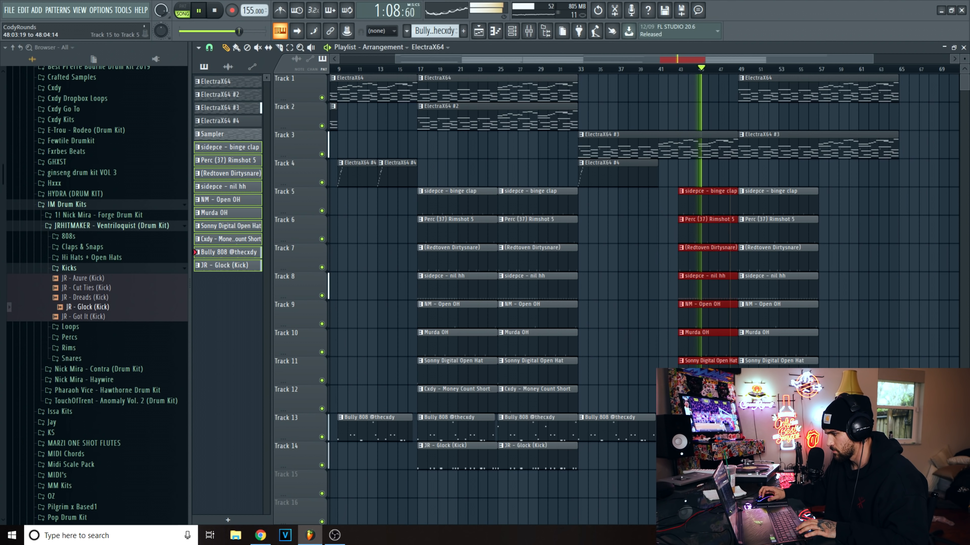
# Shorten the bar 43 clips on tracks 5 to 14 to five bars, ending at bar 48, and clear the selection.
pyautogui.moveTo(733, 456); pyautogui.dragTo(727, 206)
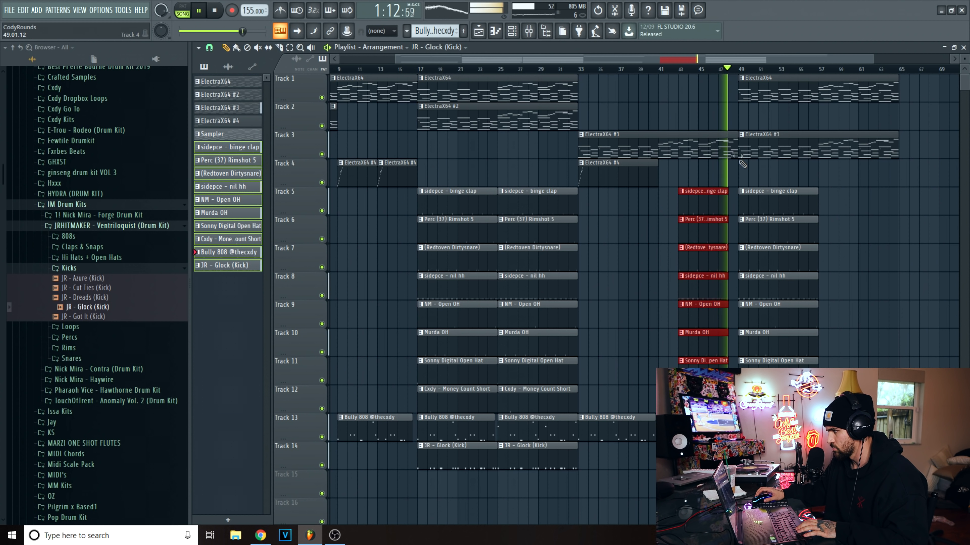
pyautogui.scroll(3, 743, 70)
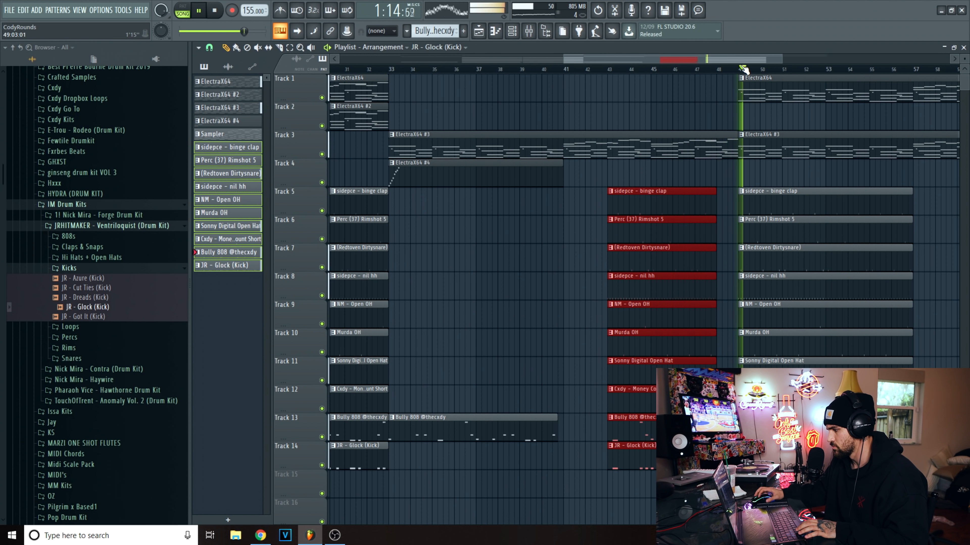
pyautogui.hotkey('ctrl', 'd')
pyautogui.click(715, 428)
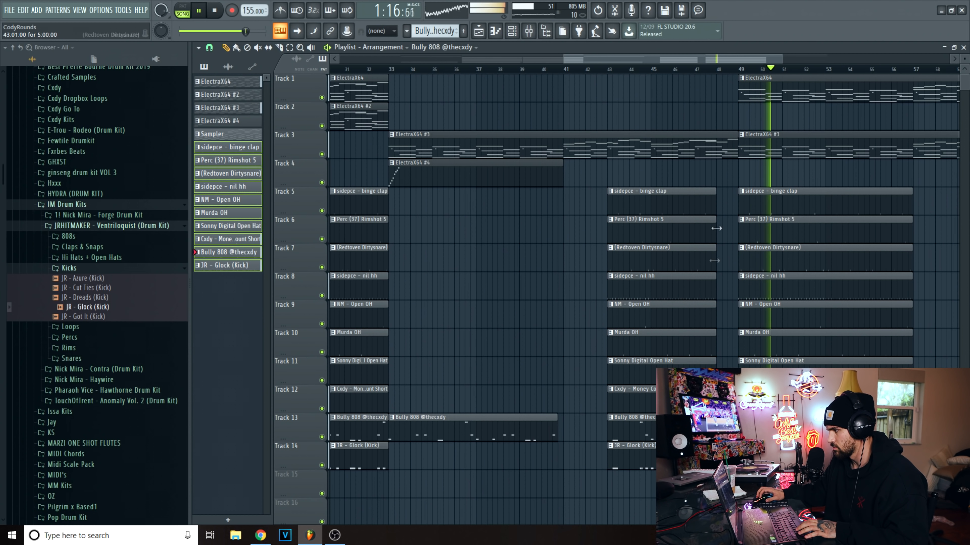
# Copy all clips between bars 17 and 65 on every track so the repeated section starts at bar 65.
pyautogui.scroll(-5, 716, 228)
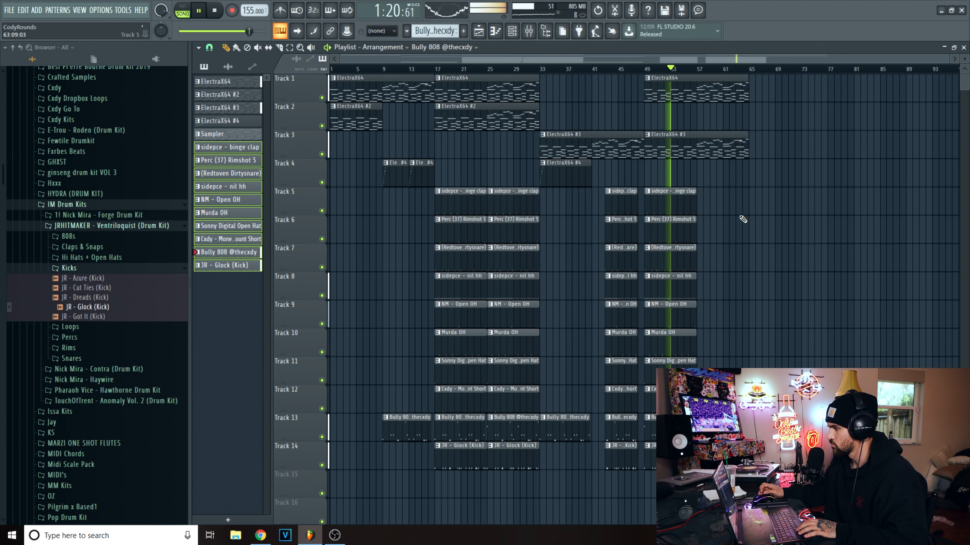
pyautogui.moveTo(891, 470); pyautogui.dragTo(774, 81)
pyautogui.keyDown('ctrl'); pyautogui.click(781, 165); pyautogui.keyUp('ctrl')
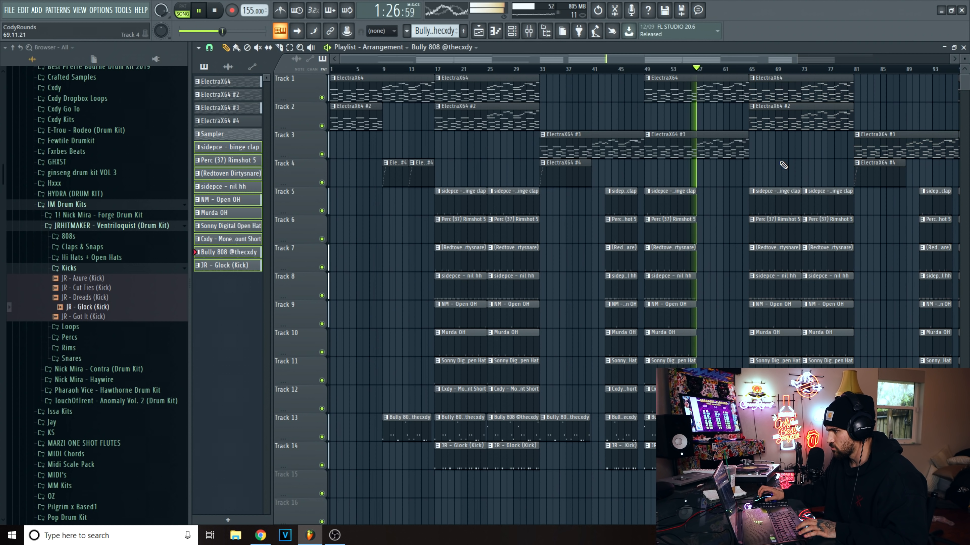
pyautogui.scroll(-1, 704, 79)
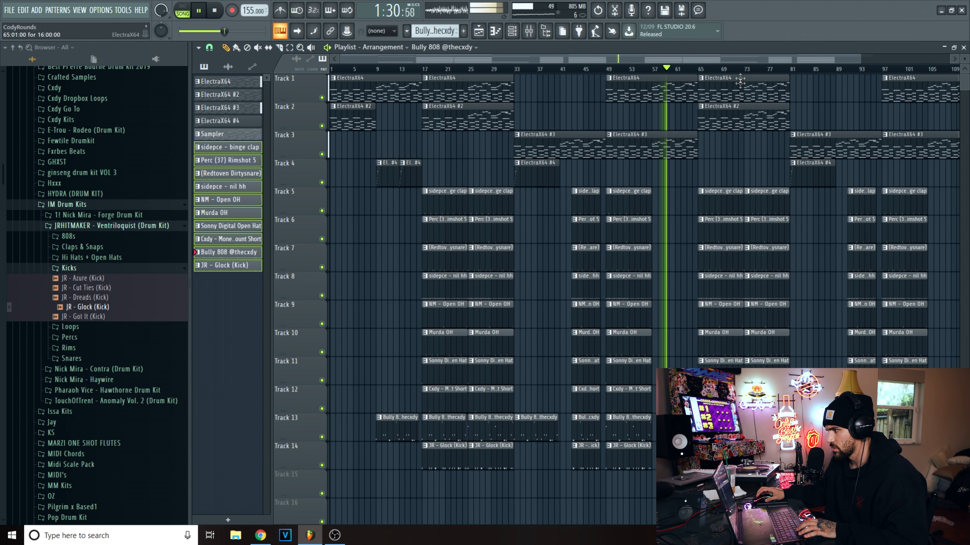
pyautogui.scroll(-2, 740, 80)
# Save the project as "bc chueu" in the FLP's folder.
pyautogui.hotkey('ctrl', 'shift', 's')
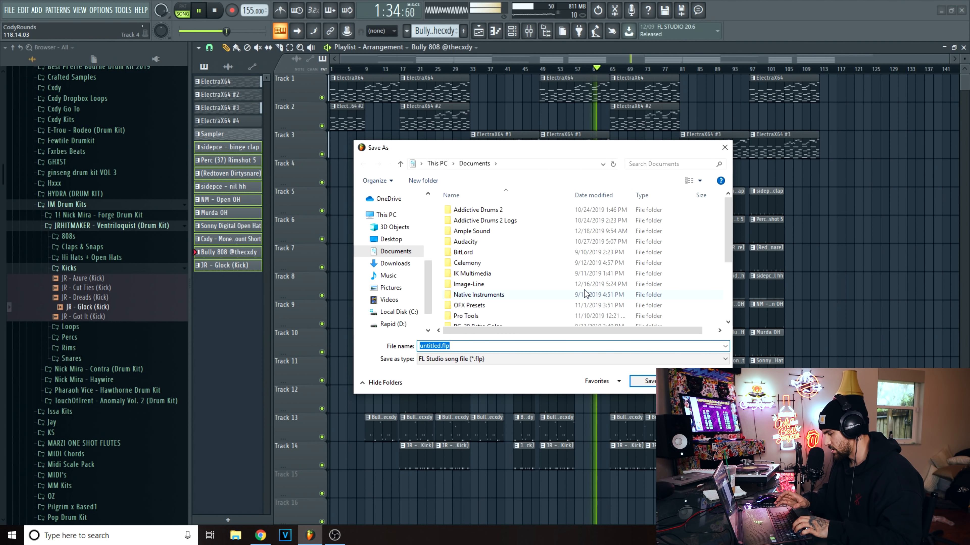
pyautogui.write('ueu')
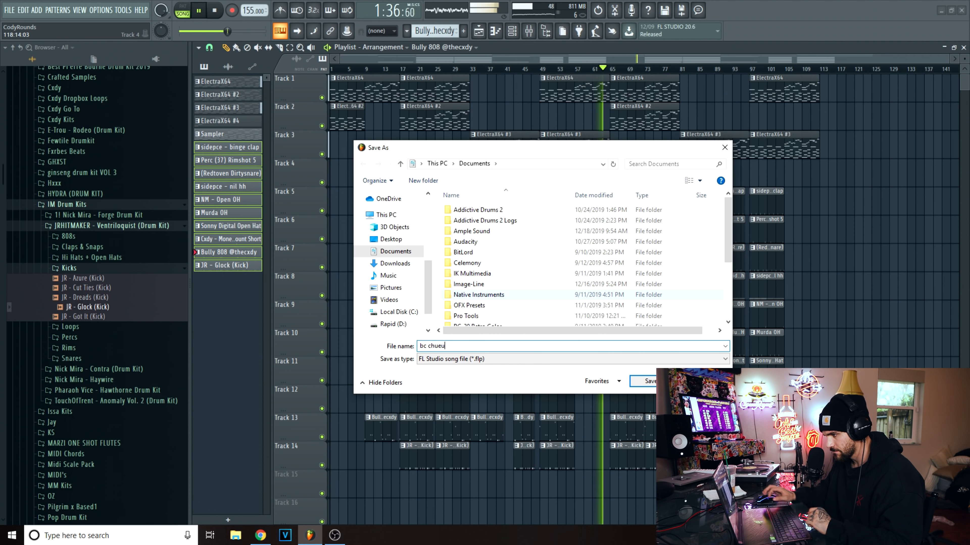
pyautogui.scroll(5, 393, 268)
pyautogui.click(387, 267)
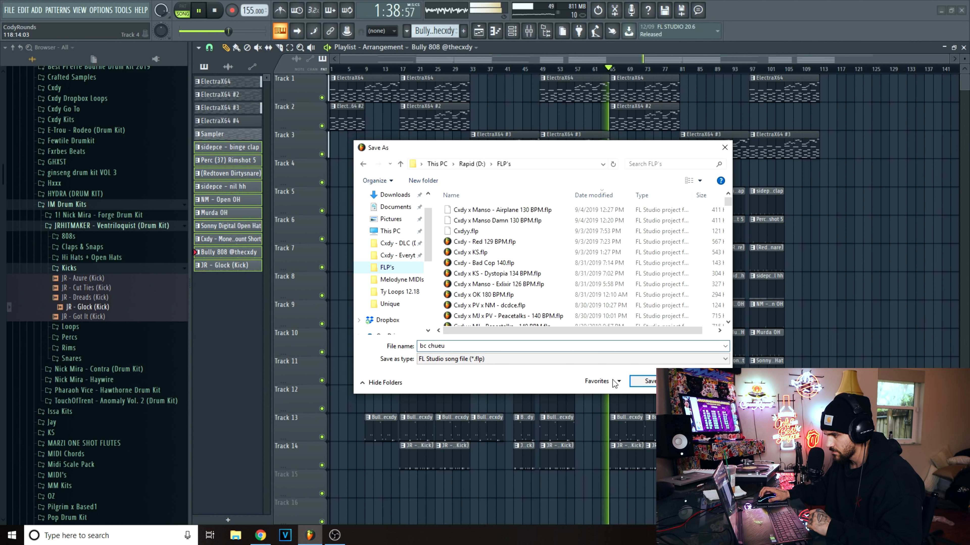
pyautogui.click(648, 383)
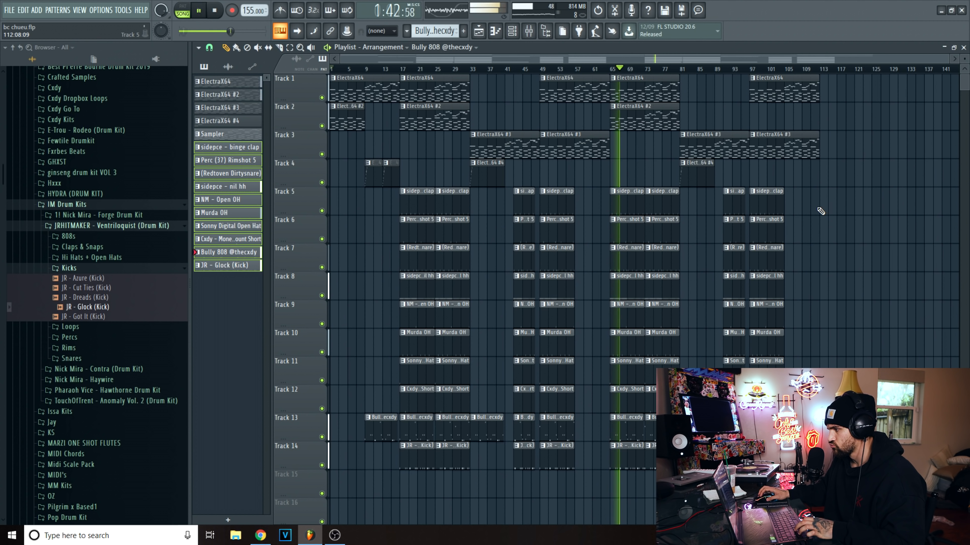
# Stop playback and inspect the effect slots of Insert 2 in the mixer.
pyautogui.press('space')
pyautogui.click(529, 36)
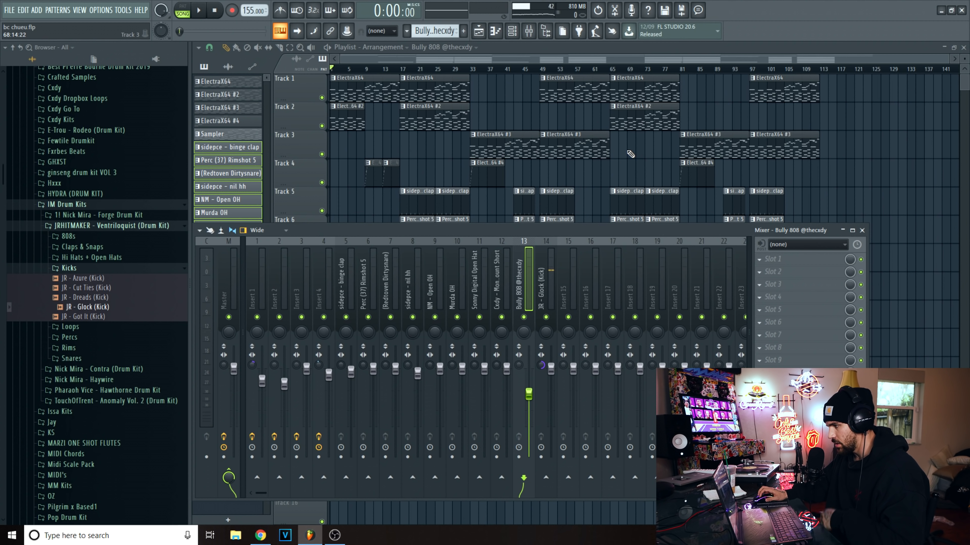
pyautogui.click(283, 298)
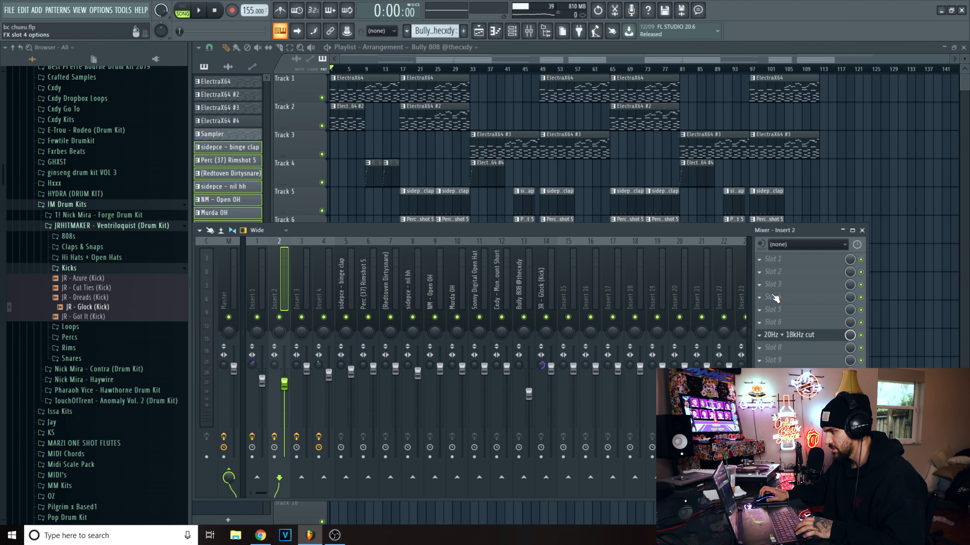
pyautogui.rightClick(893, 187)
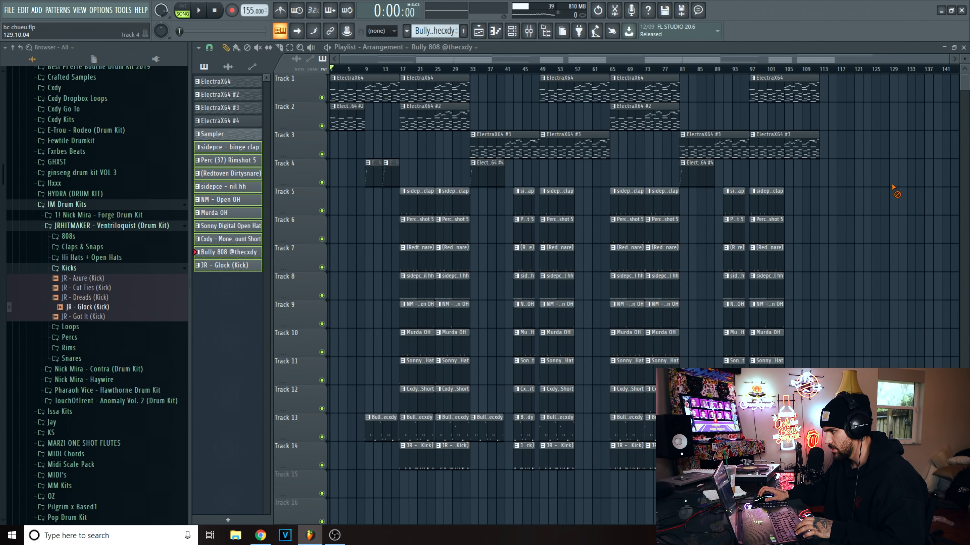
# Solo playlist tracks 1 and 2 and play them from bar 65 while checking their mixer levels.
pyautogui.click(607, 70)
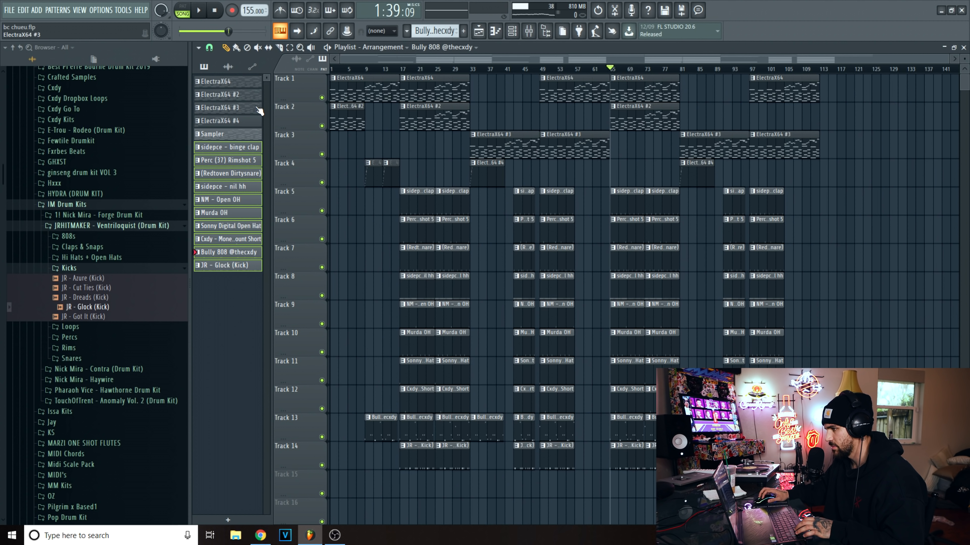
pyautogui.keyDown('ctrl'); pyautogui.click(322, 125); pyautogui.keyUp('ctrl')
pyautogui.click(322, 97)
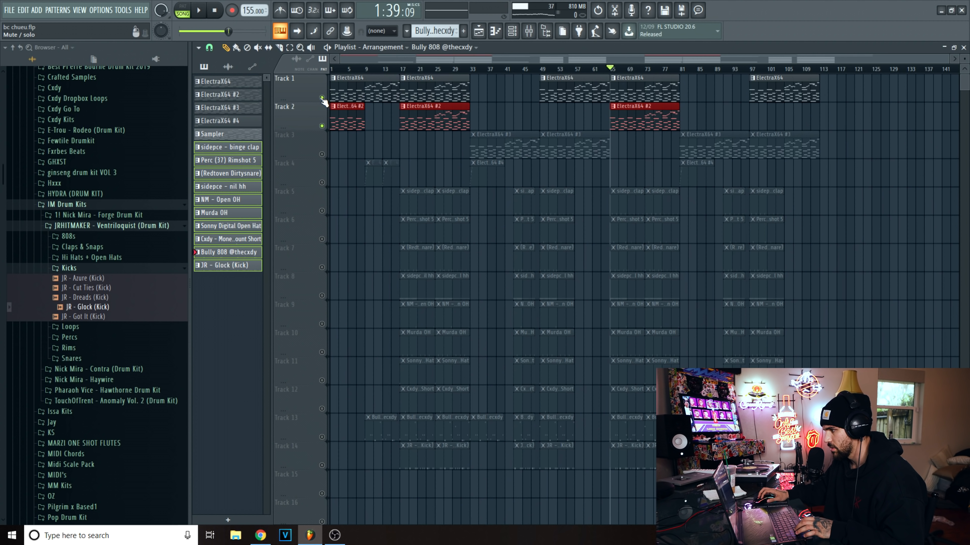
pyautogui.press('space')
pyautogui.press('F9')
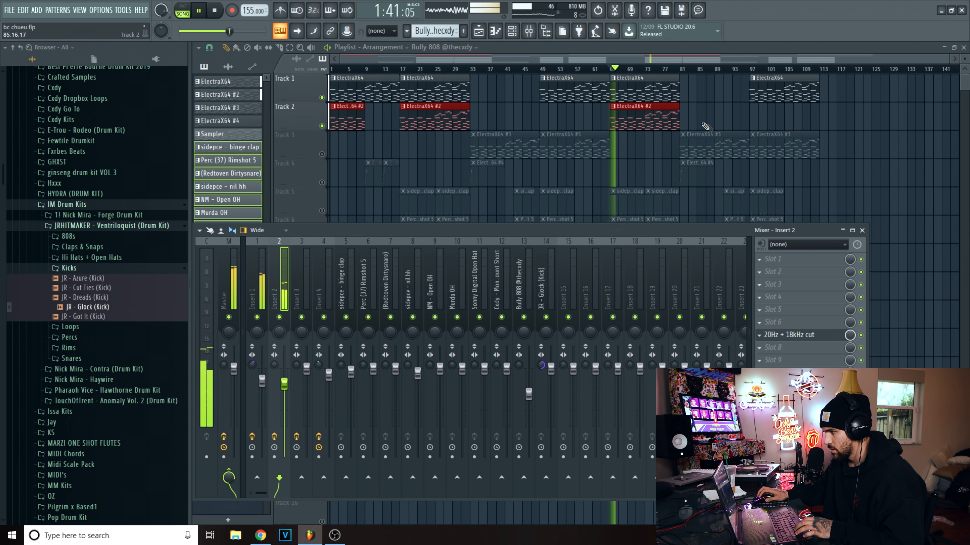
pyautogui.press('F9')
# Enable playlist track 3, select bars 97 to 113 and audition that section with the mixer open.
pyautogui.click(748, 69)
pyautogui.press('space')
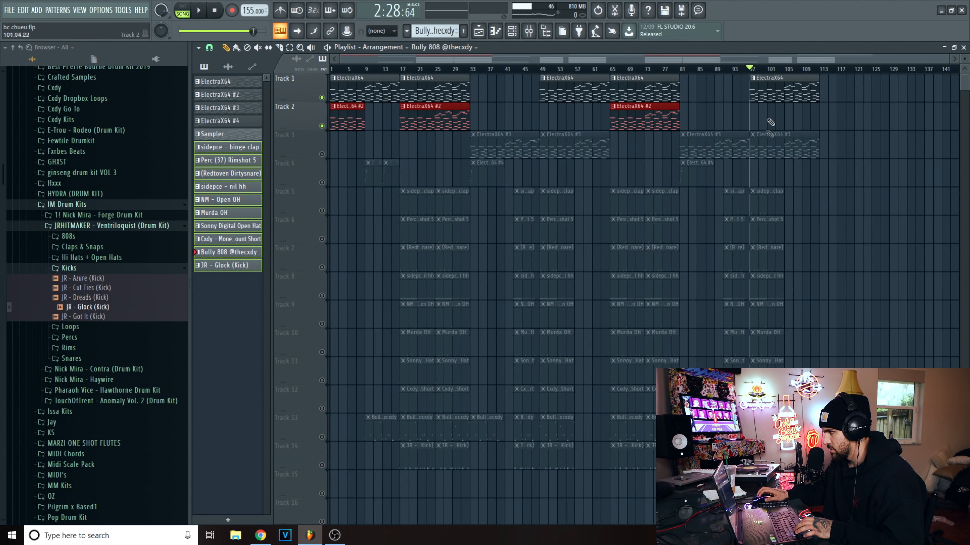
pyautogui.click(322, 155)
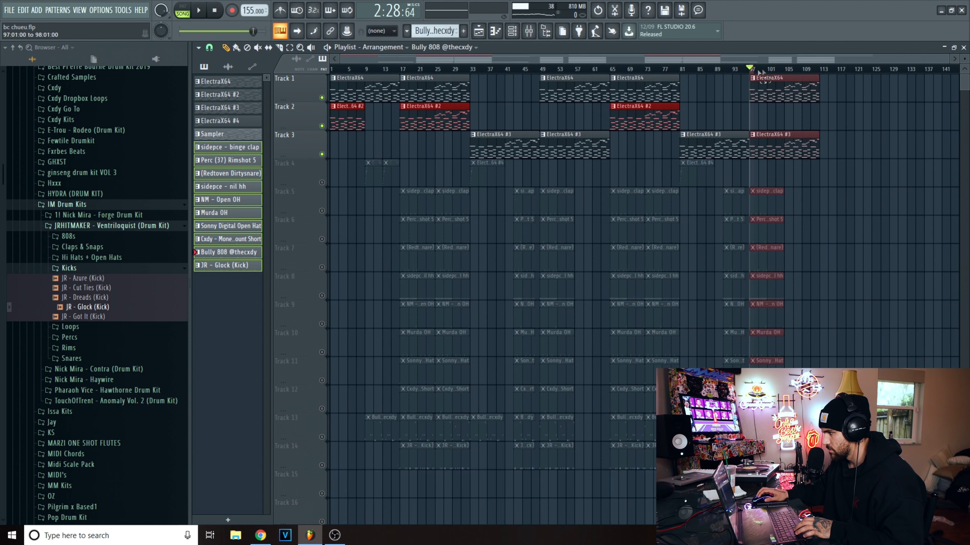
pyautogui.press('space')
pyautogui.press('F9')
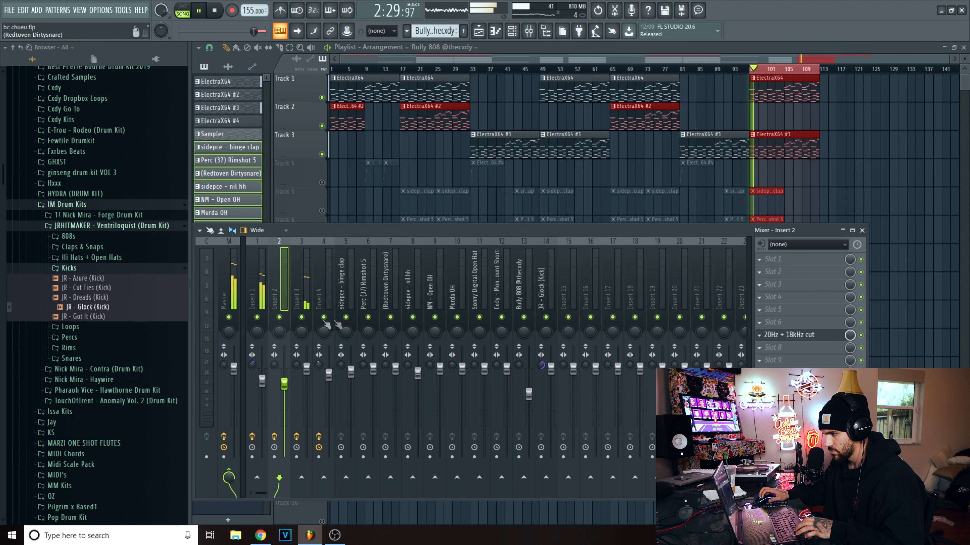
pyautogui.press('space')
# Load HalfTime into slot 4 of mixer Insert 1 and audition the melody with it.
pyautogui.click(266, 290)
pyautogui.click(771, 295)
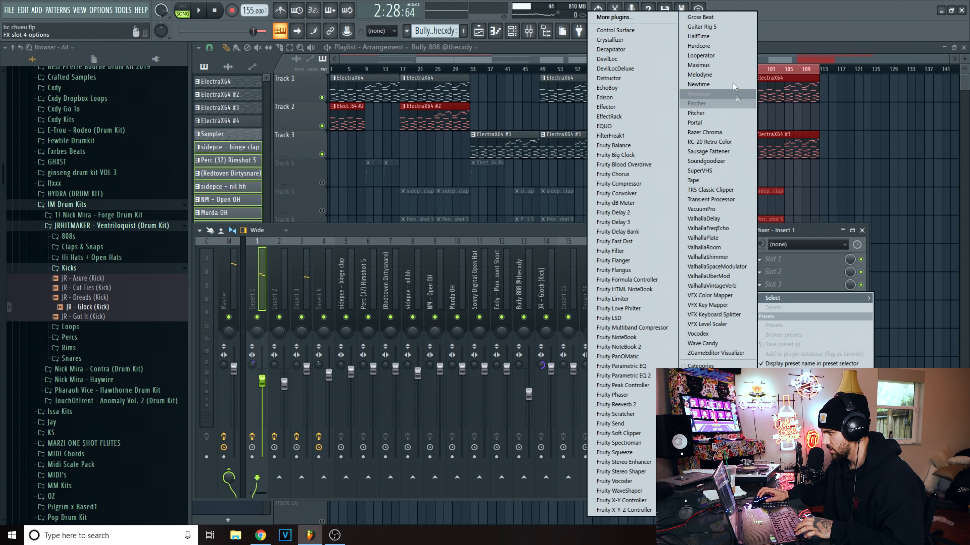
pyautogui.click(714, 38)
pyautogui.press('space')
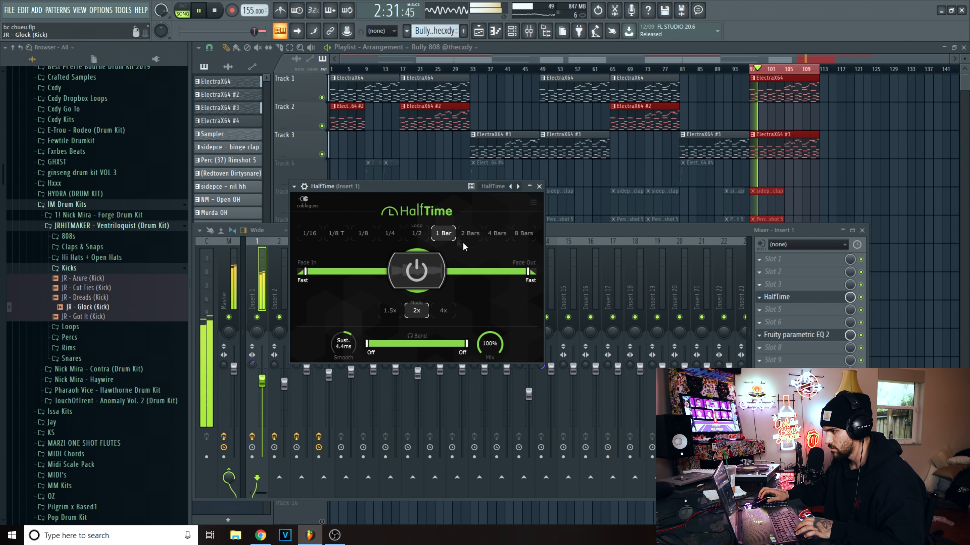
pyautogui.press('space')
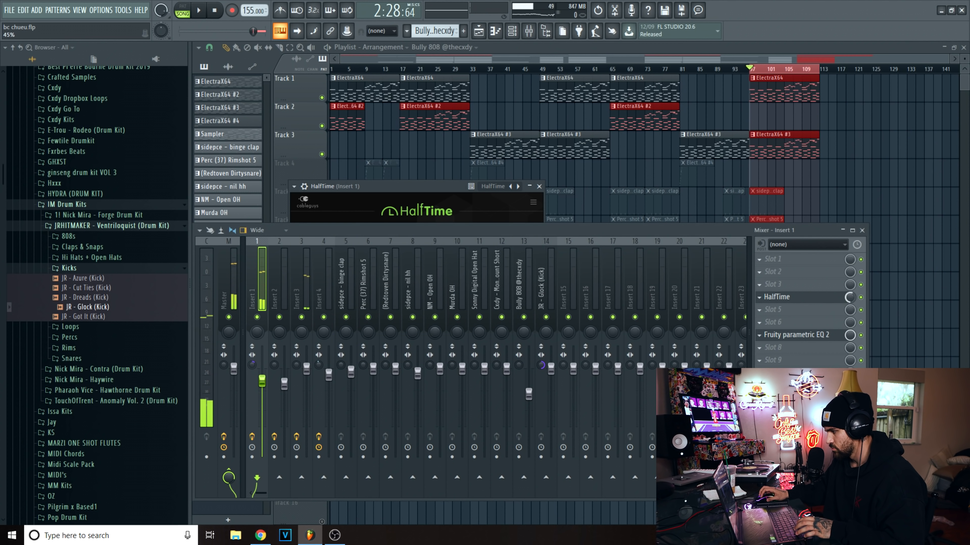
# Create an automation clip for the HalfTime mix level on Insert 1 and return to the playlist.
pyautogui.rightClick(849, 297)
pyautogui.click(890, 366)
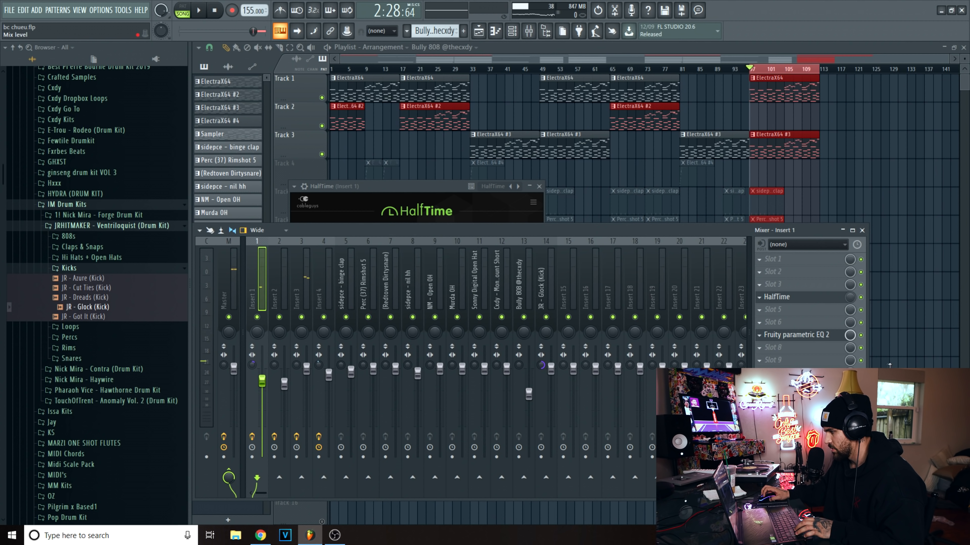
pyautogui.click(754, 128)
pyautogui.moveTo(768, 107); pyautogui.dragTo(207, 413)
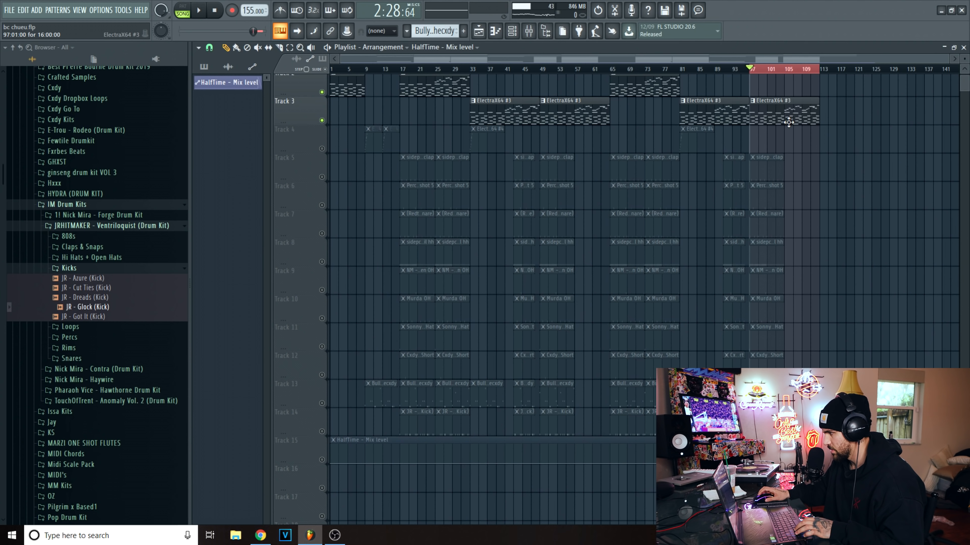
# Enable track 15 holding the HalfTime mix level automation and play the section from bar 97.
pyautogui.scroll(4, 789, 122)
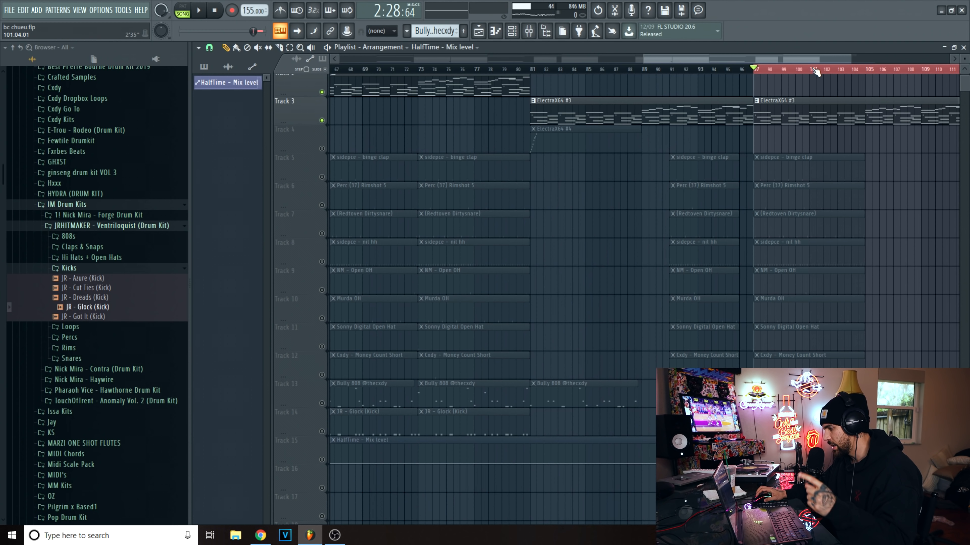
pyautogui.scroll(-2, 786, 144)
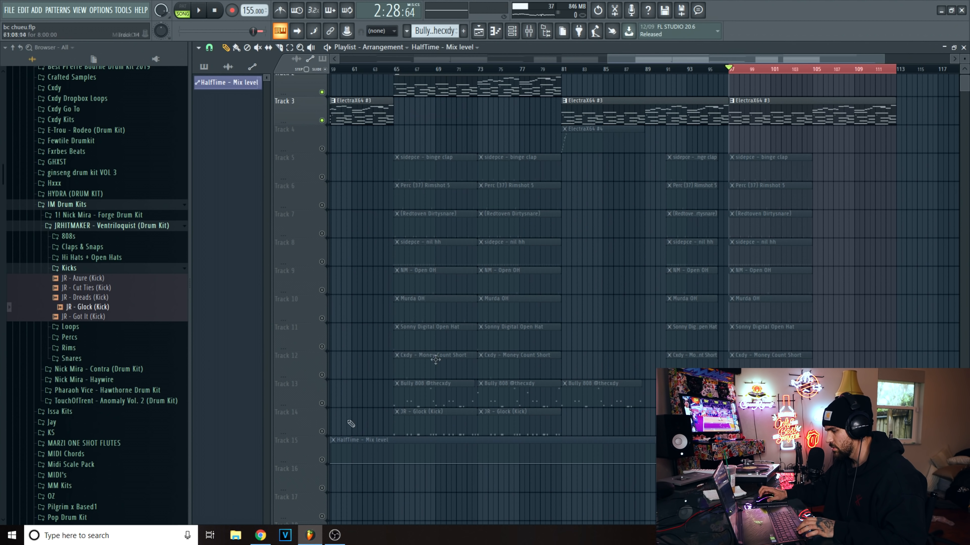
pyautogui.click(329, 463)
pyautogui.press('space')
pyautogui.scroll(2, 818, 281)
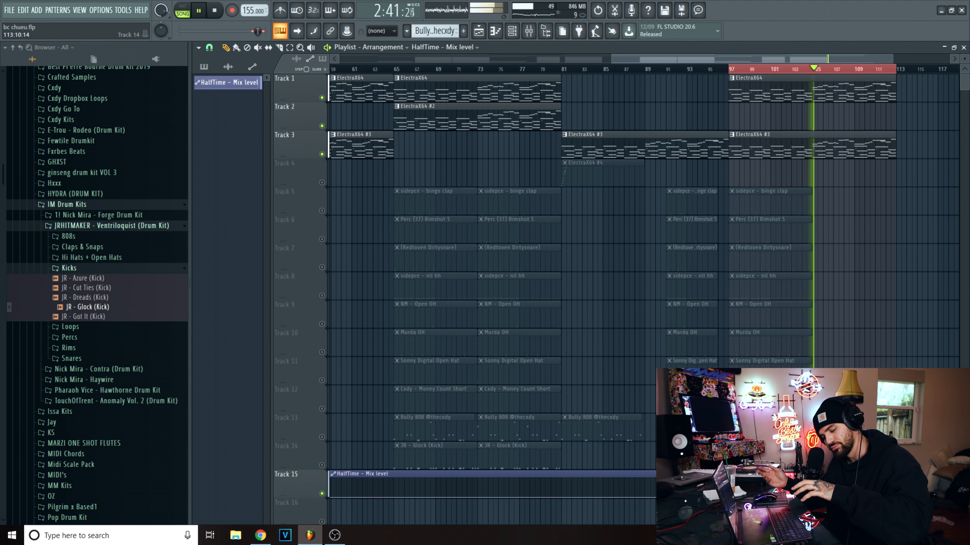
# Turn all playlist tracks back on and play the full arrangement from the start.
pyautogui.press('space')
pyautogui.scroll(-1, 756, 76)
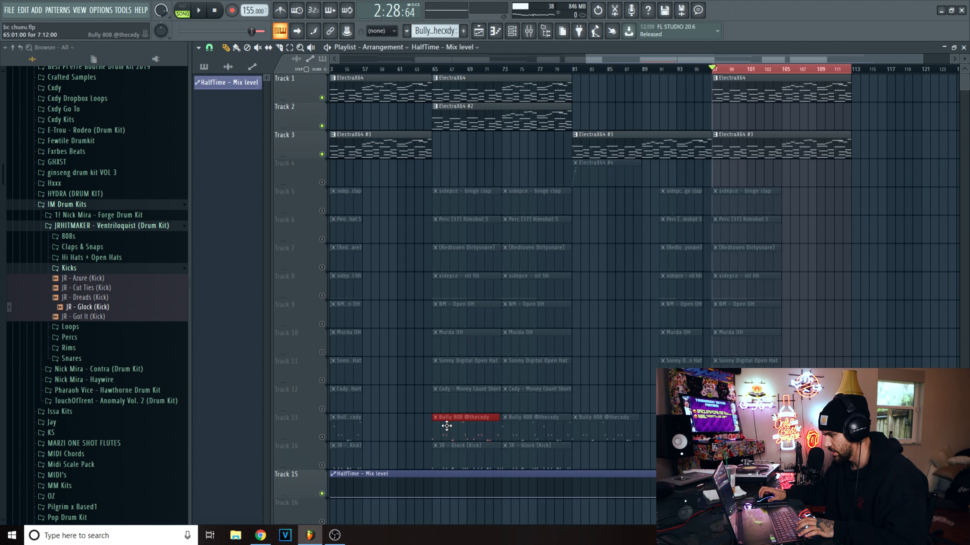
pyautogui.click(822, 427)
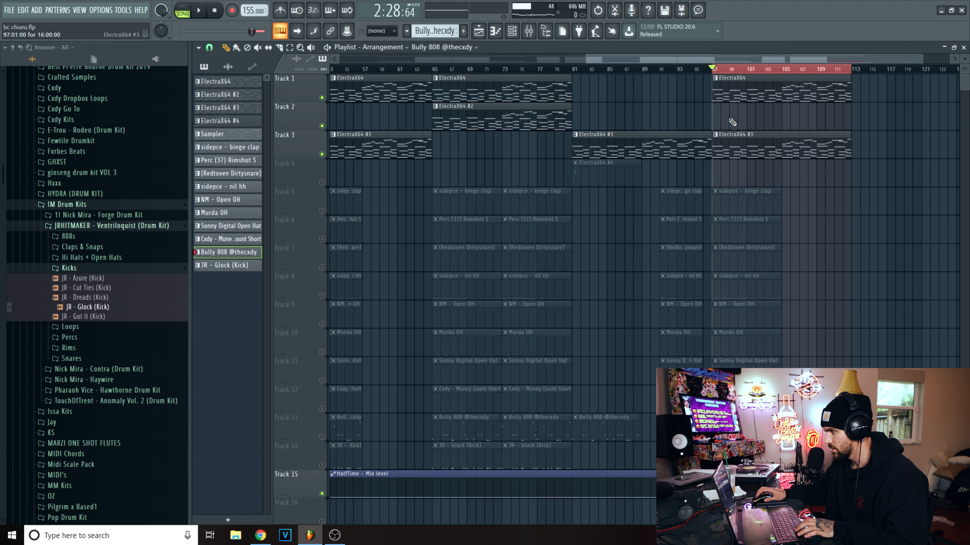
pyautogui.scroll(-3, 695, 73)
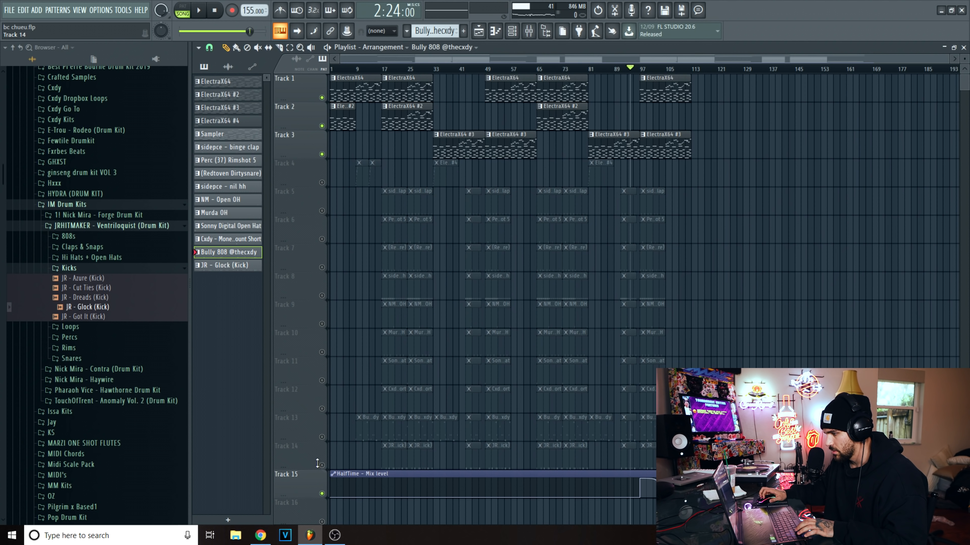
pyautogui.keyDown('ctrl'); pyautogui.click(320, 465); pyautogui.keyUp('ctrl')
pyautogui.keyDown('ctrl'); pyautogui.click(321, 465); pyautogui.keyUp('ctrl')
pyautogui.press('space')
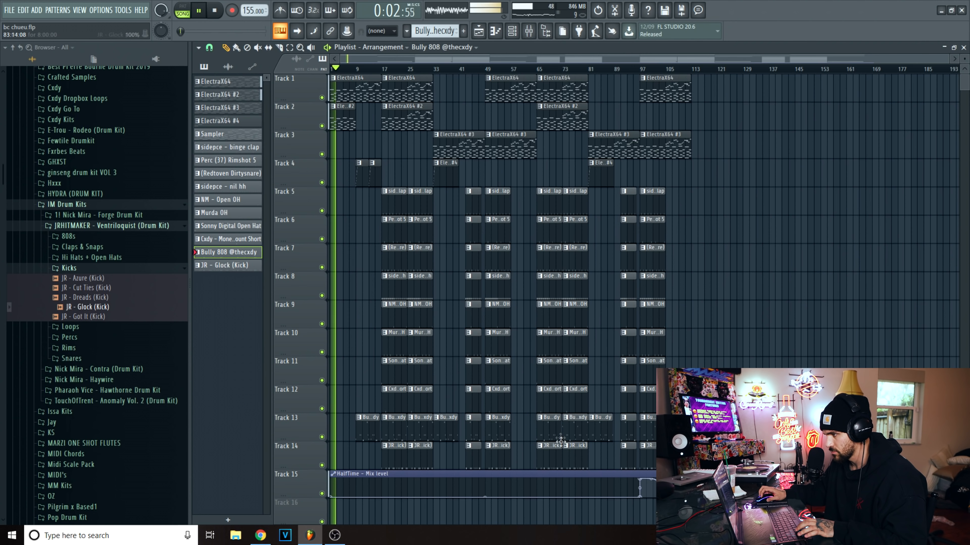
# Split the HalfTime mix level automation at bars 9 and 97, shape a falling curve over the intro, and audition it.
pyautogui.press('space')
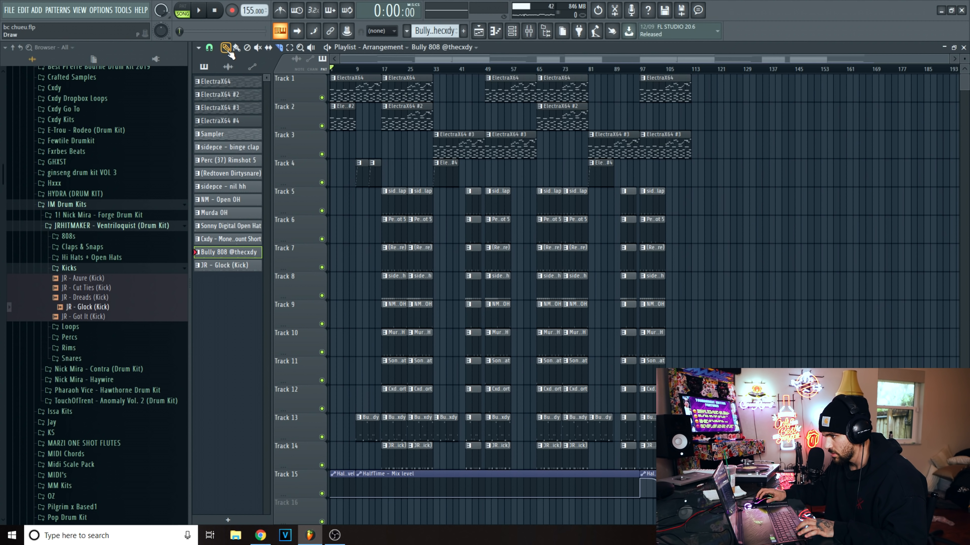
pyautogui.press('space')
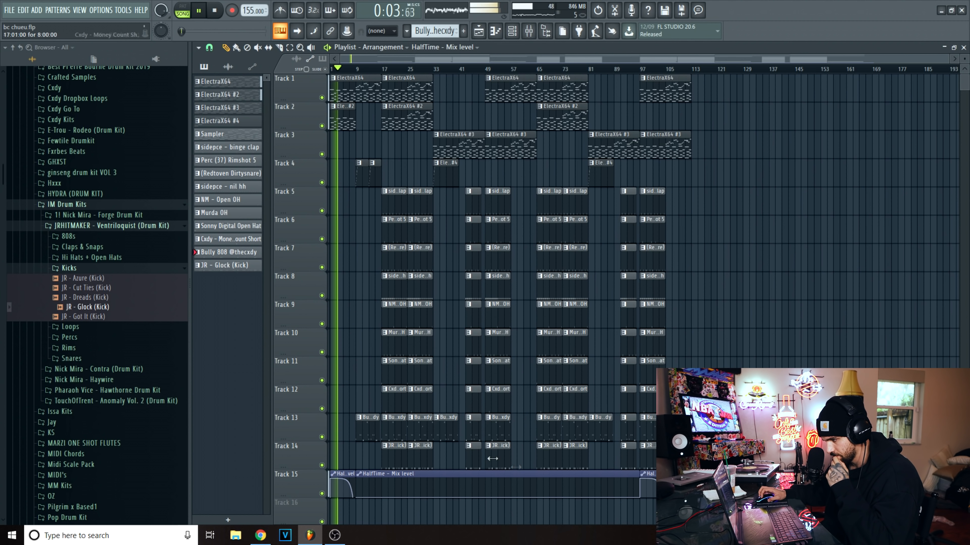
# Move all HalfTime mix level automation clips from track 15 down to track 16 and stop playback.
pyautogui.moveTo(713, 482); pyautogui.dragTo(199, 477)
pyautogui.hotkey('shift', 'Down')
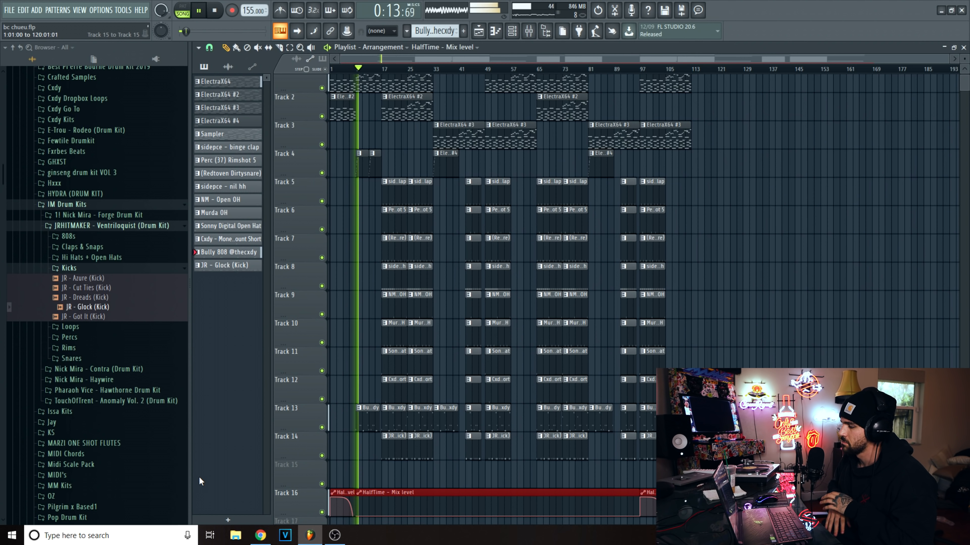
pyautogui.press('space')
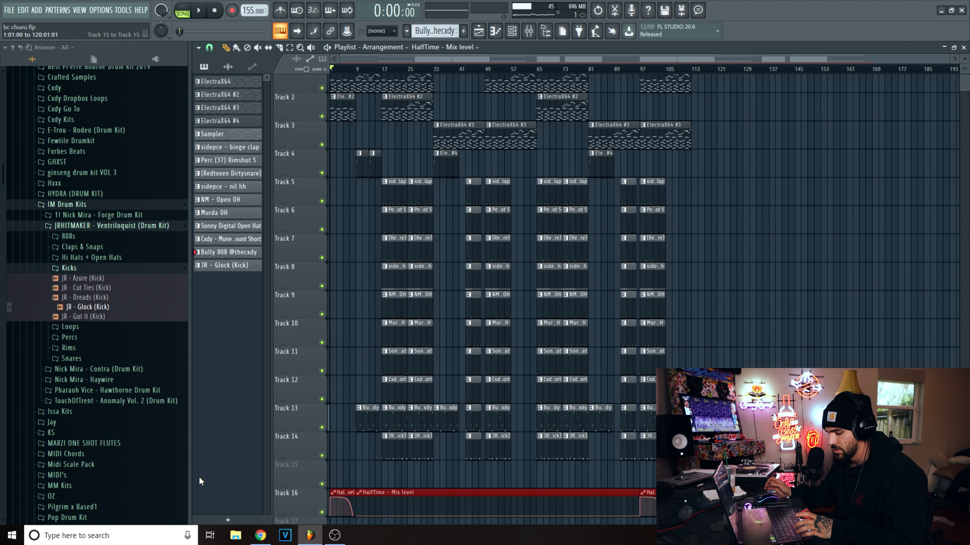